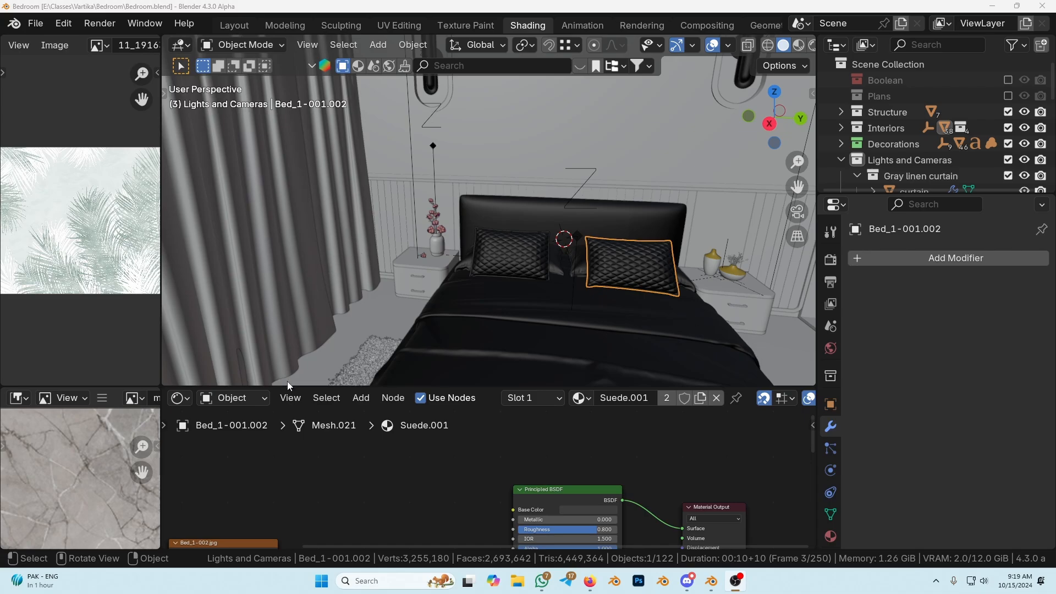
Switch to the Layout workspace and bring the bed and its headboard wall into a straight-on view.
left_click(244, 29)
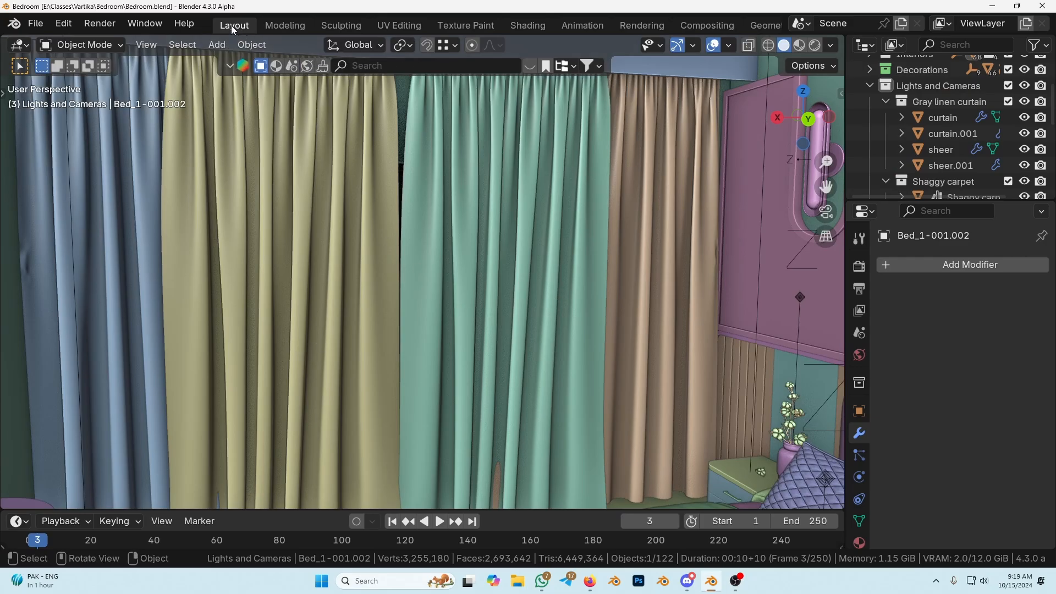
middle_click_drag(380, 365, 471, 345)
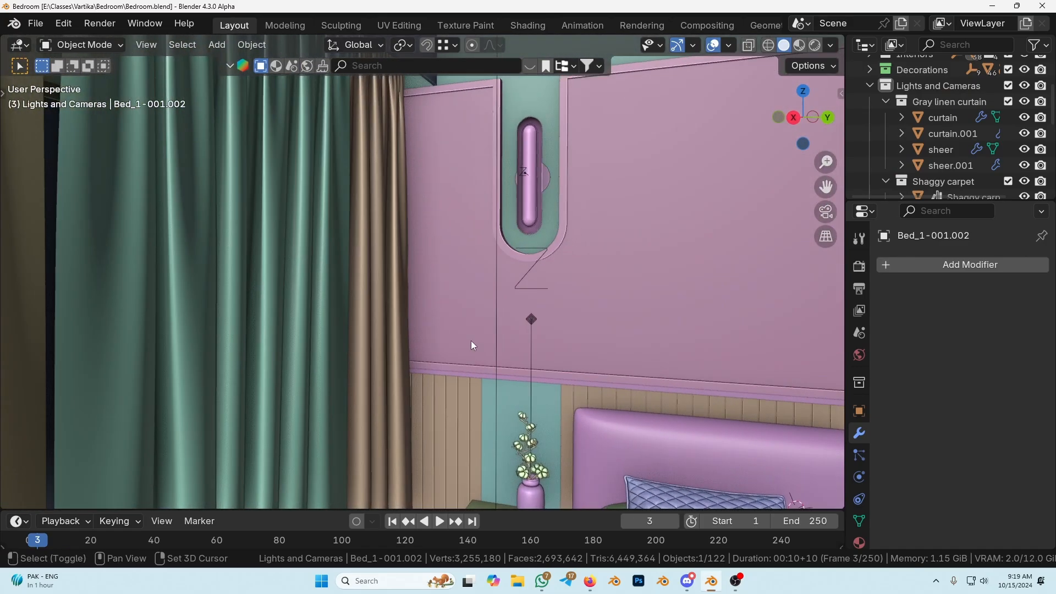
key("shift+grave")
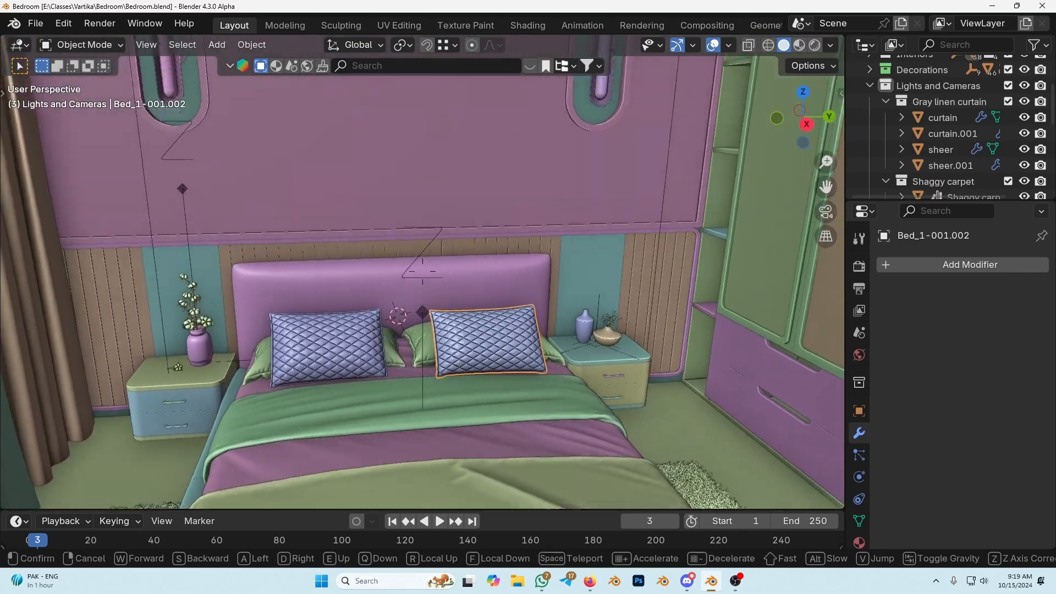
left_click(471, 345)
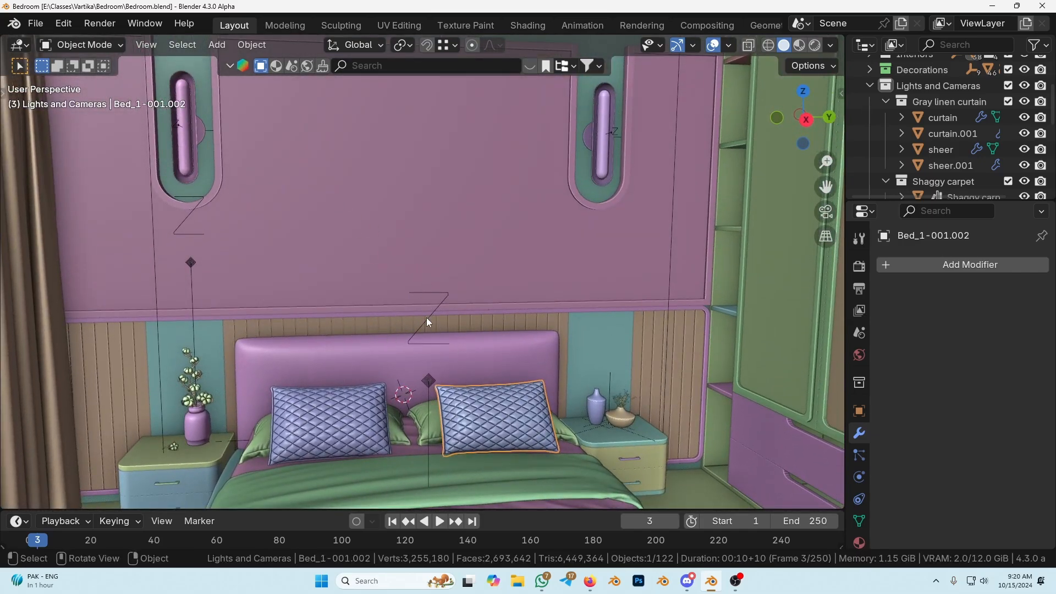
middle_click_drag(427, 318, 412, 305)
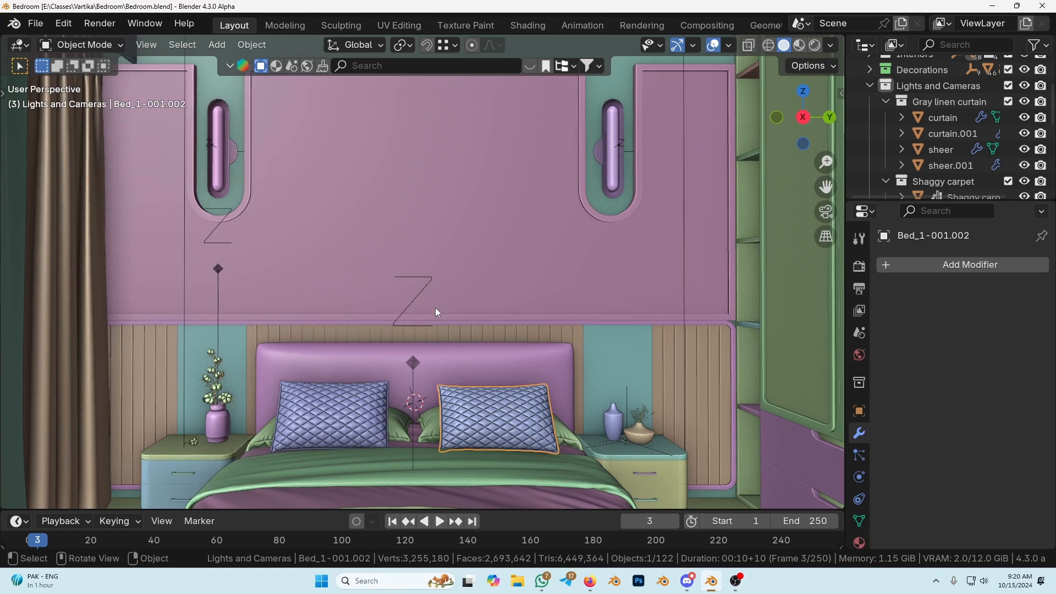
middle_click_drag(453, 269, 389, 295)
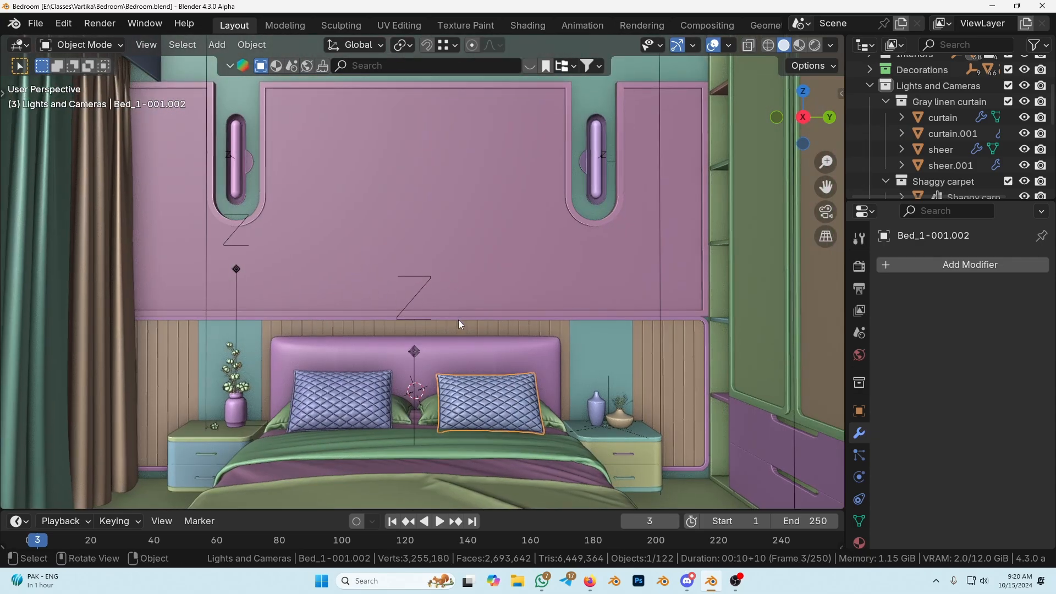
middle_click_drag(458, 322, 453, 351)
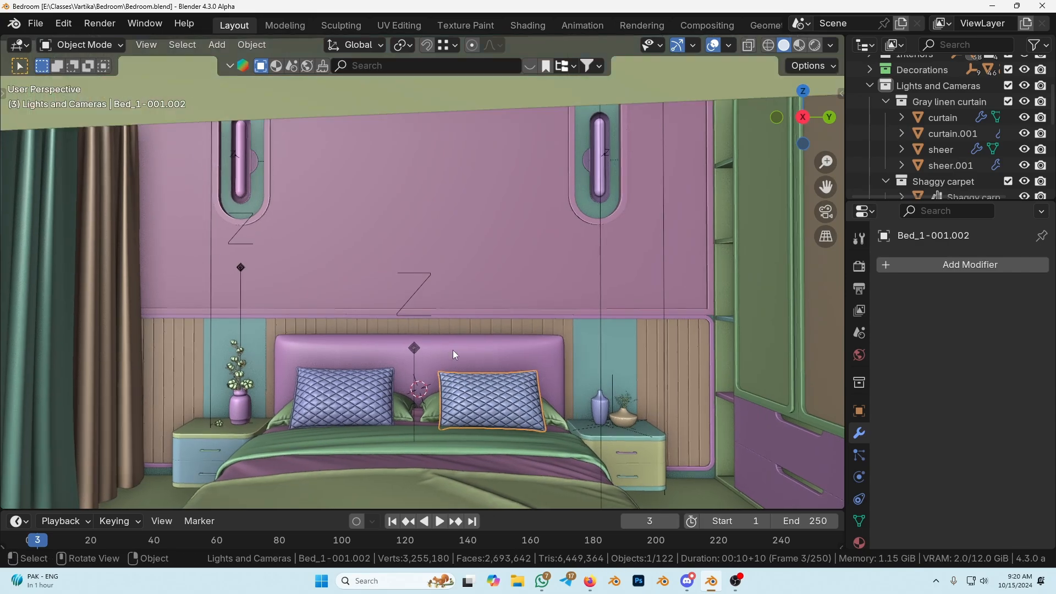
Examine the headboard, upper wall panel, bed base and bedside vase from several angles.
left_click(380, 361)
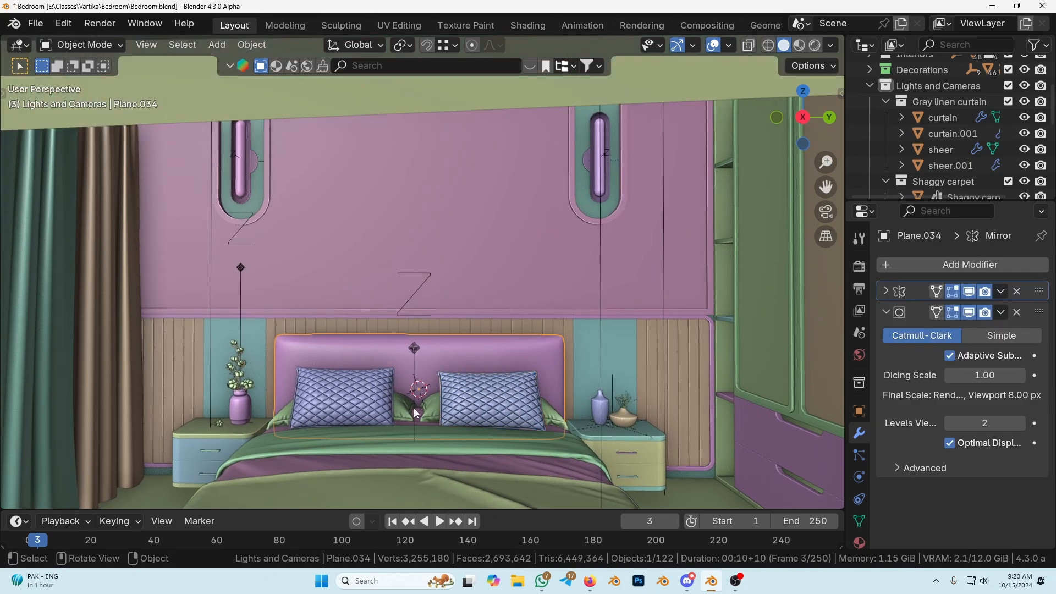
middle_click_drag(416, 412, 360, 410)
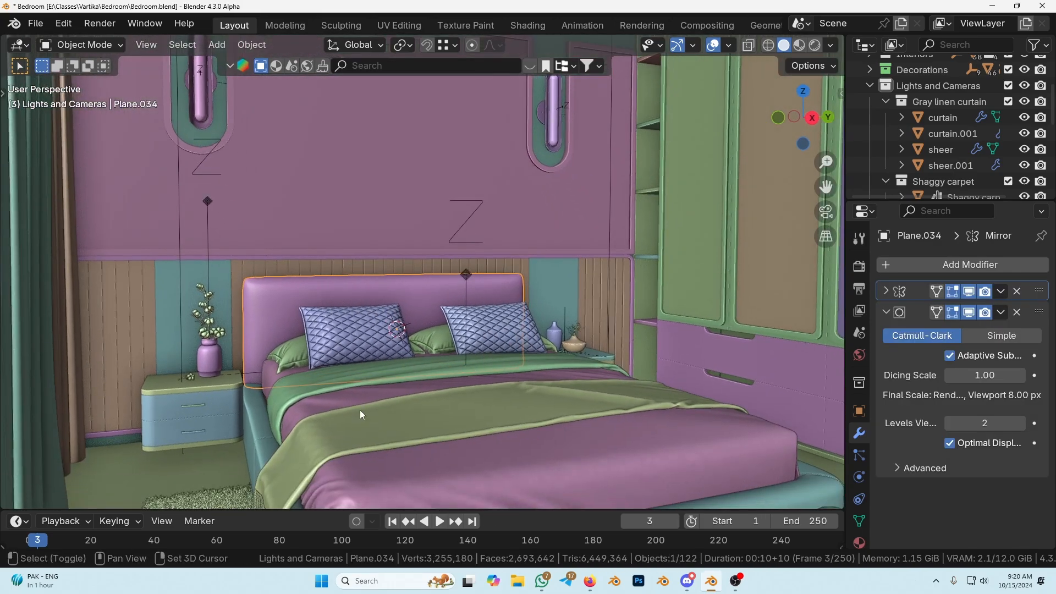
left_click(253, 431)
left_click(375, 213)
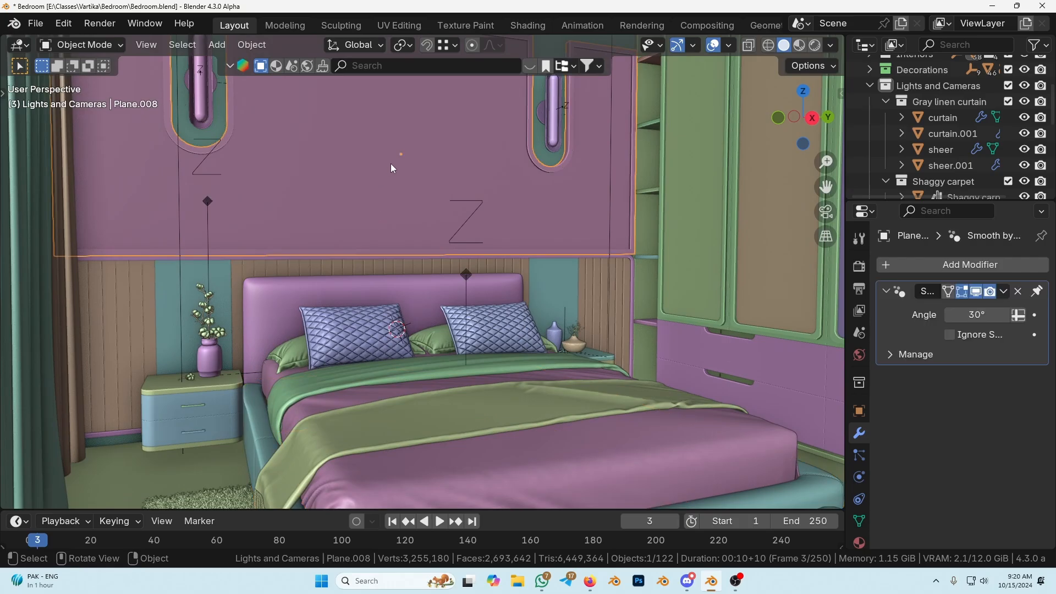
key("KP_Divide")
middle_click_drag(492, 290, 631, 318)
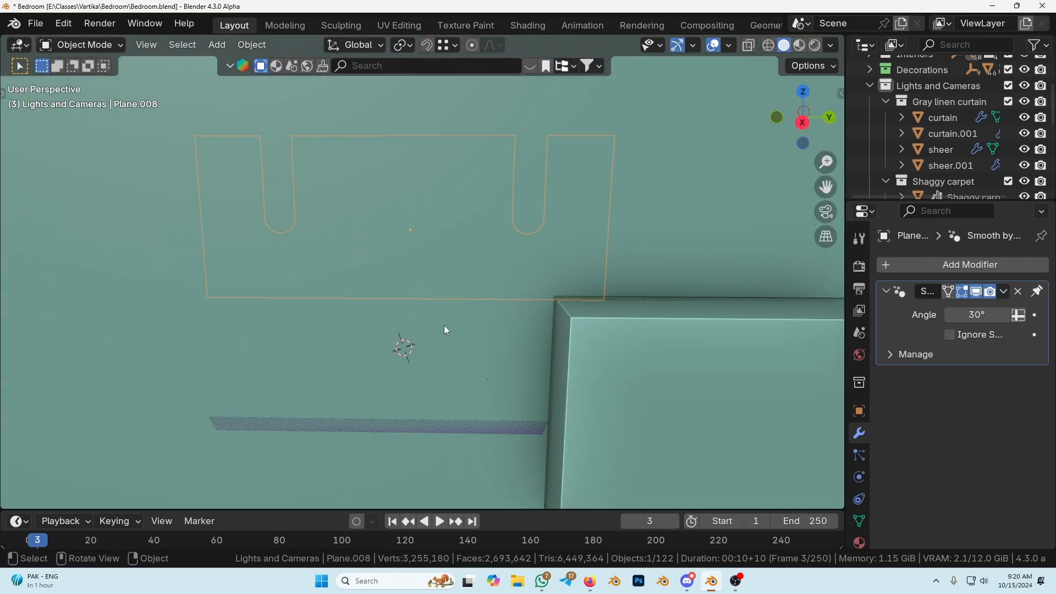
key("KP_Divide")
middle_click_drag(443, 325, 419, 408)
key("KP_Decimal")
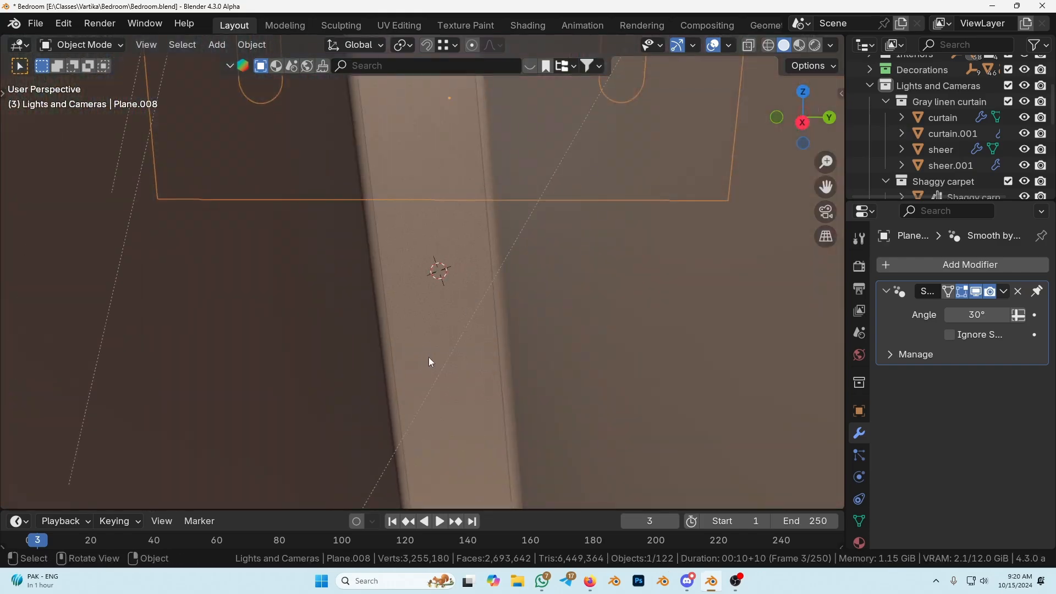
scroll(428, 358, "down", 10)
left_click(420, 464)
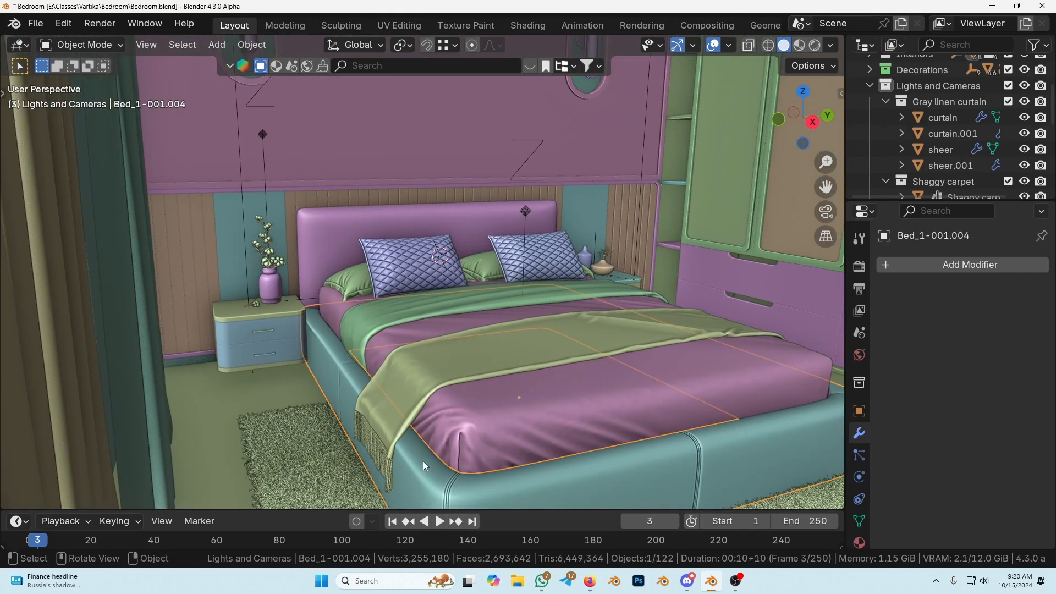
middle_click_drag(475, 373, 331, 334)
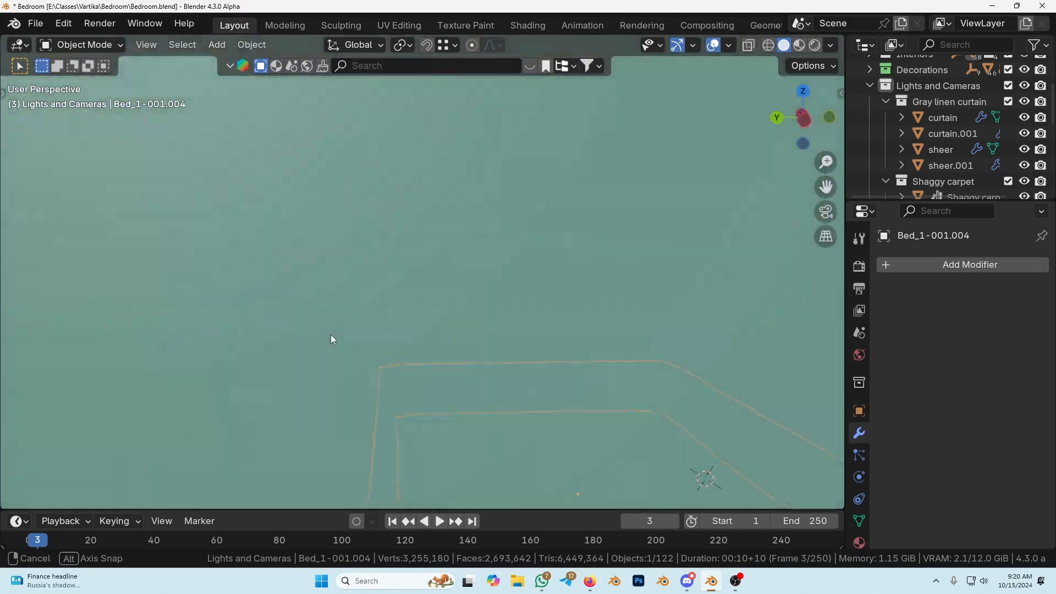
middle_click_drag(395, 366, 326, 370)
left_click(242, 385)
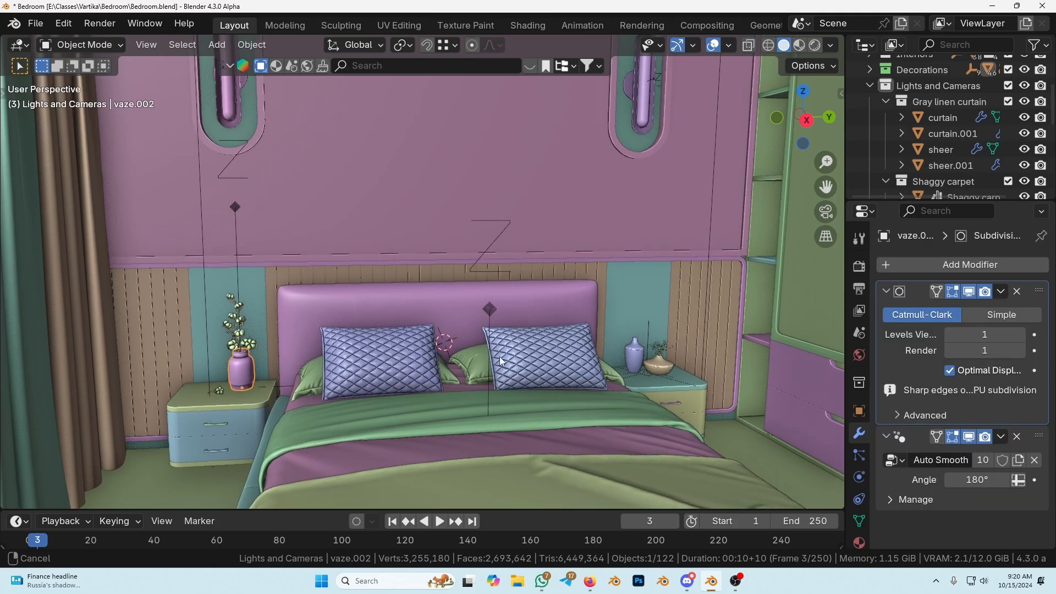
middle_click_drag(241, 385, 614, 325)
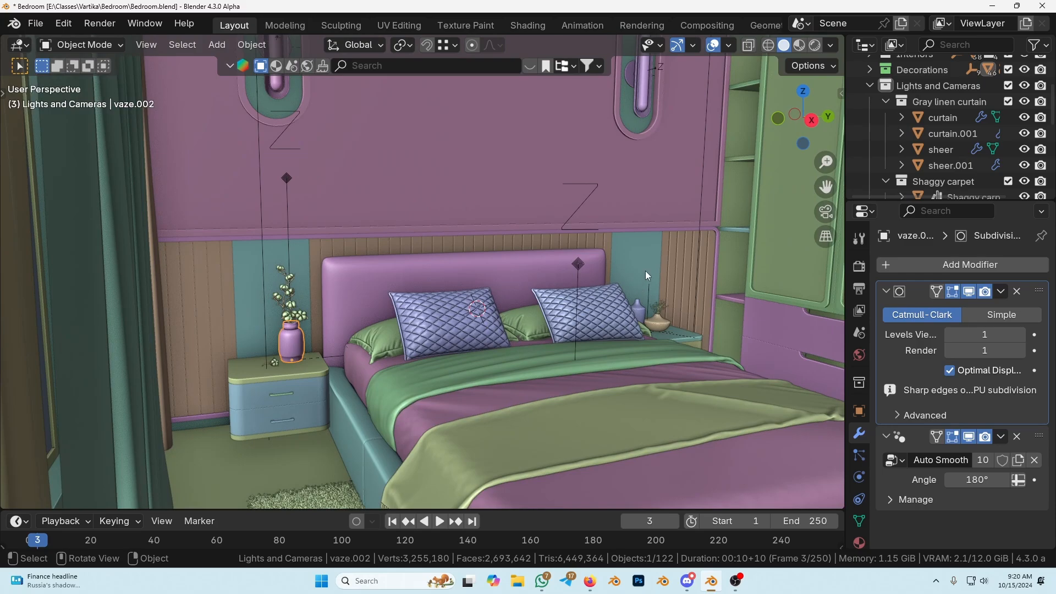
Set the viewport focal length to 35 mm.
key("n")
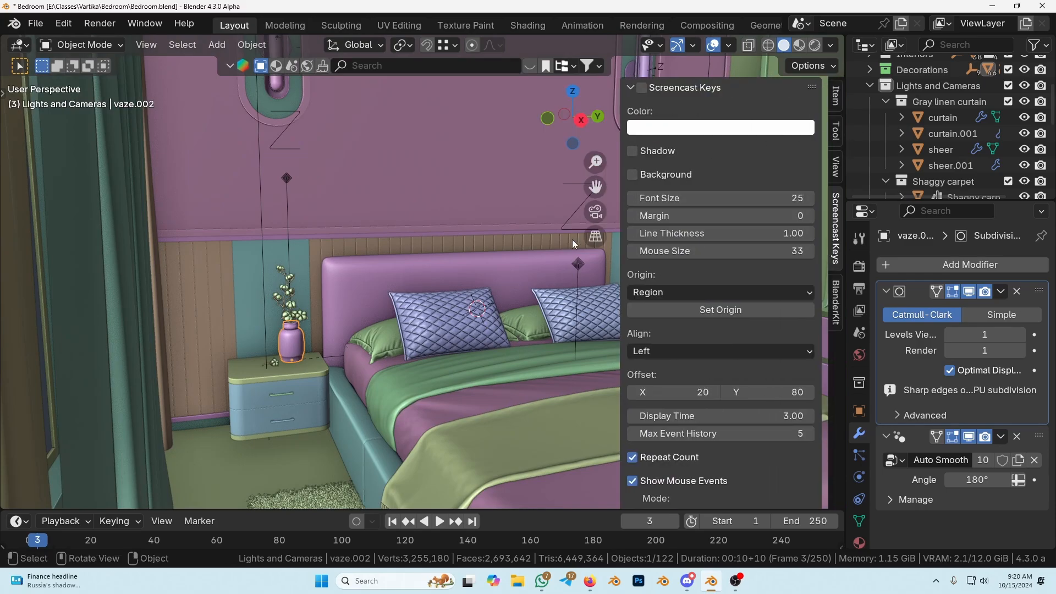
left_click(837, 167)
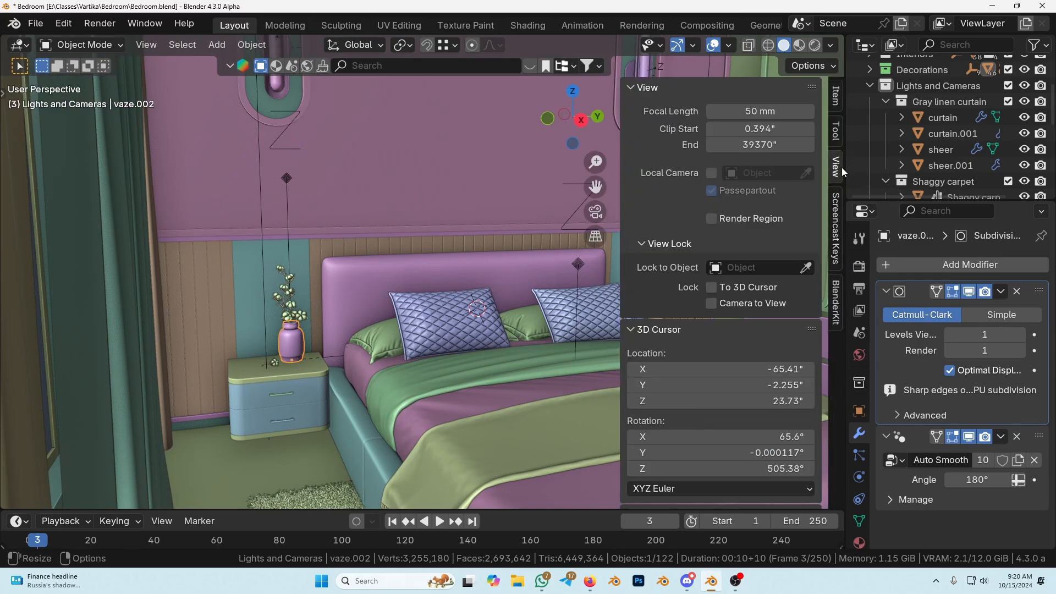
left_click(644, 88)
left_click(645, 89)
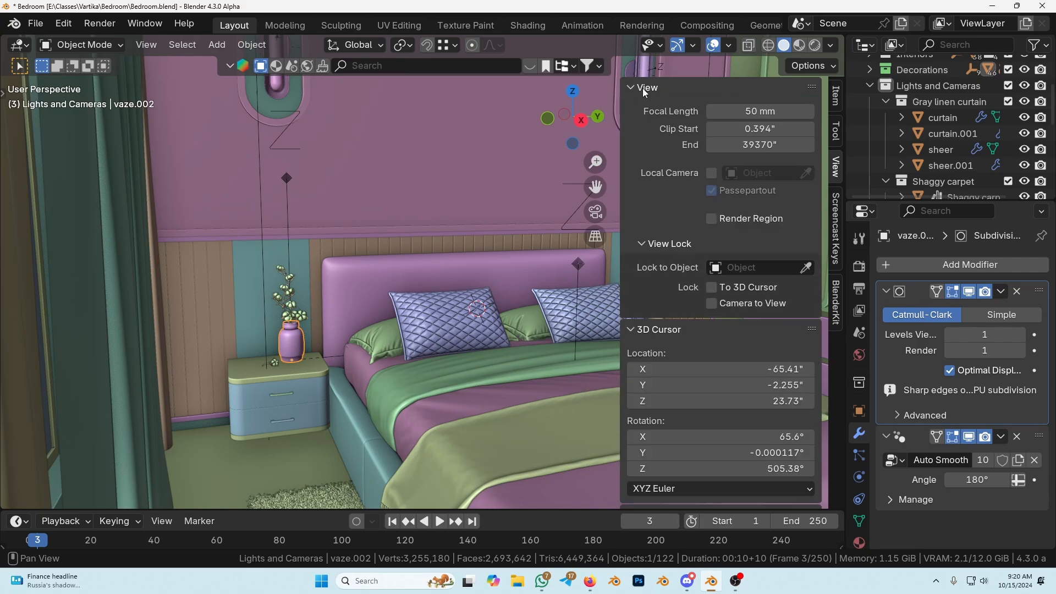
left_click(712, 113)
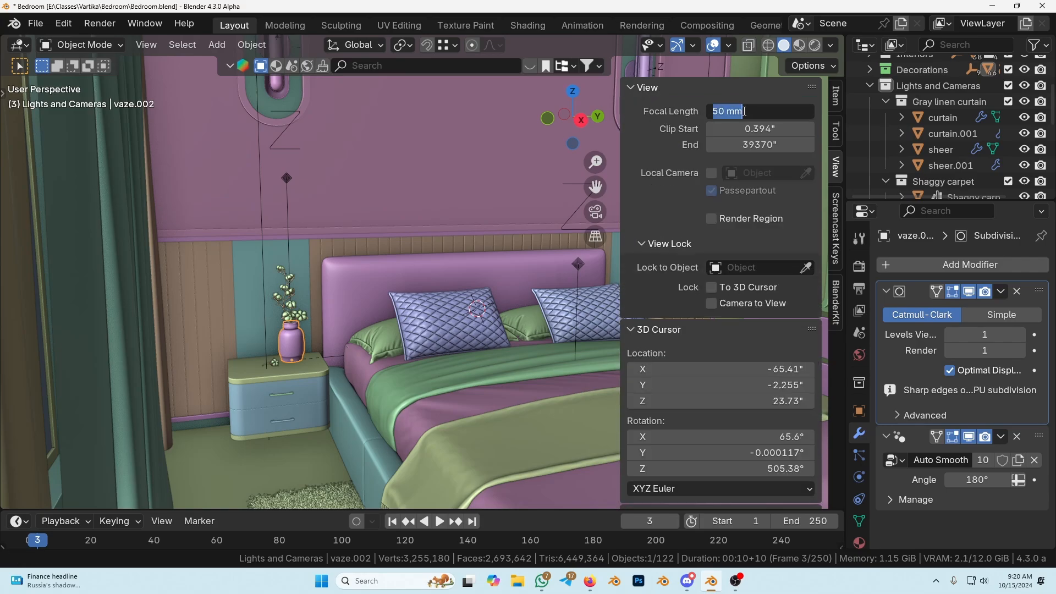
type("35")
key("Return")
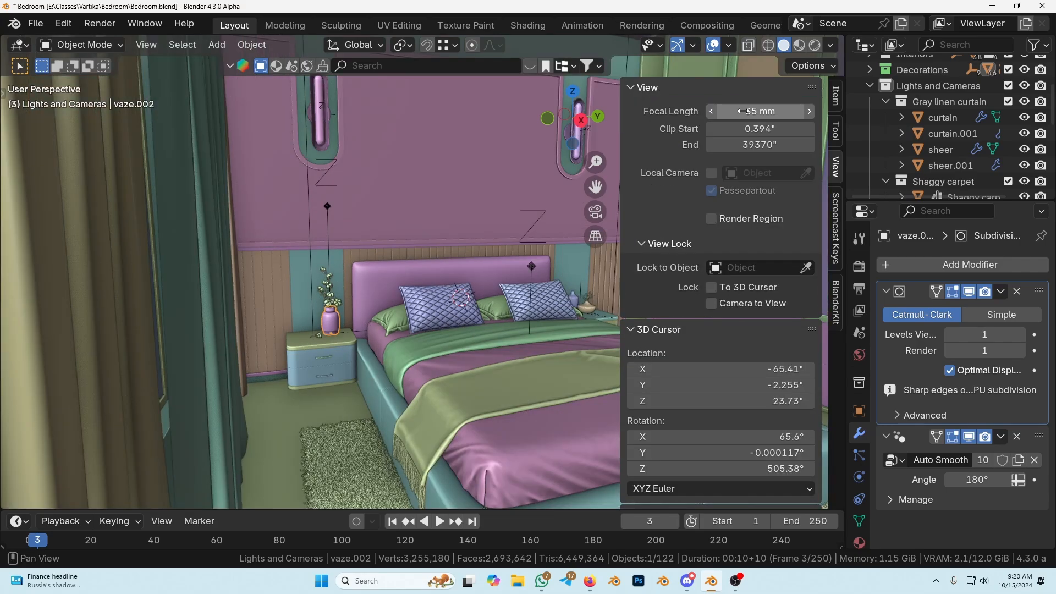
key("n")
Frame the whole bed and headboard wall straight on between the curtains and the wardrobe in the perspective view.
middle_click_drag(743, 110, 476, 248)
scroll(474, 253, "down", 3)
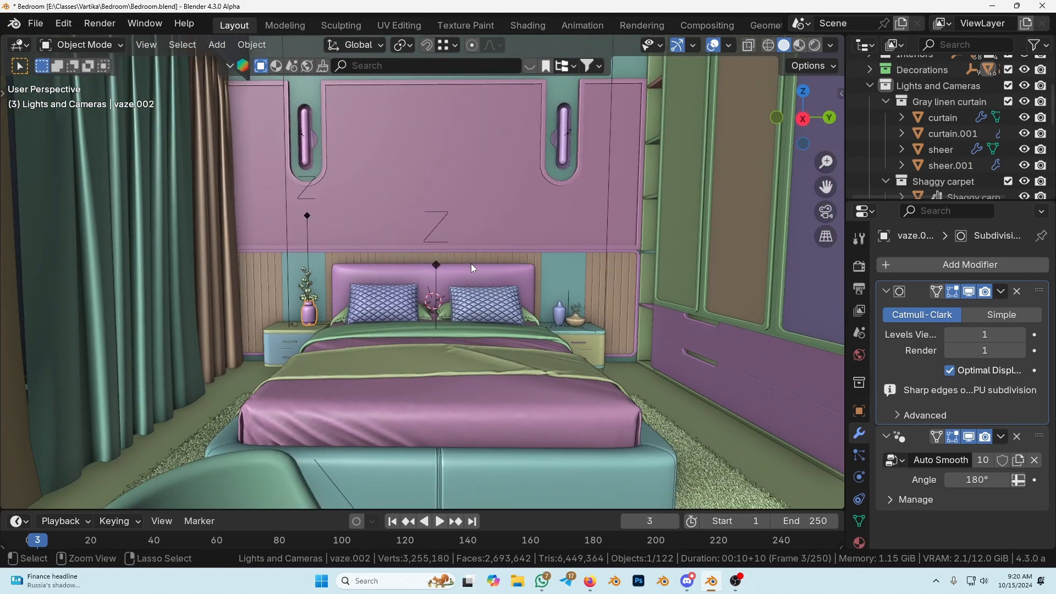
scroll(454, 245, "down", 1)
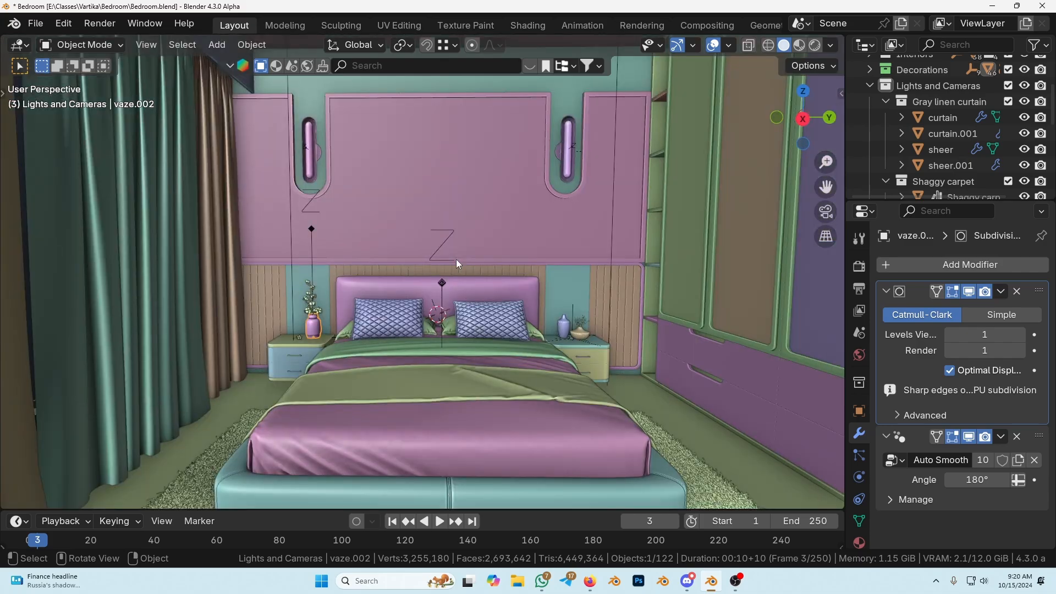
middle_click_drag(456, 259, 451, 269)
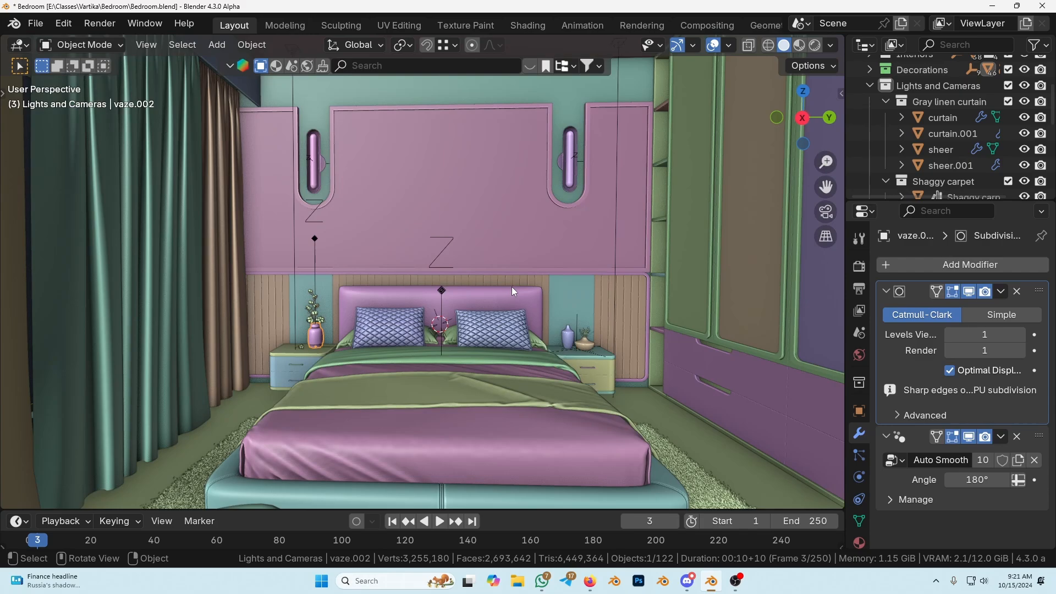
middle_click_drag(512, 286, 523, 285)
key("shift+a")
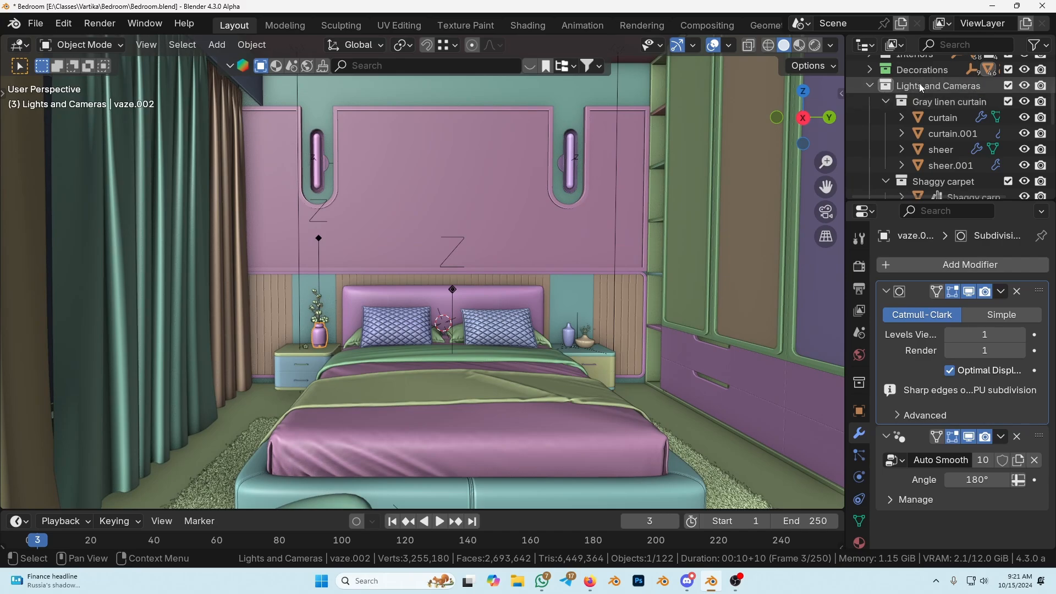
Move the Gray linen curtain and Shaggy carpet collections from Lights and Cameras into the Decorations collection.
left_click(913, 102)
left_click(885, 102)
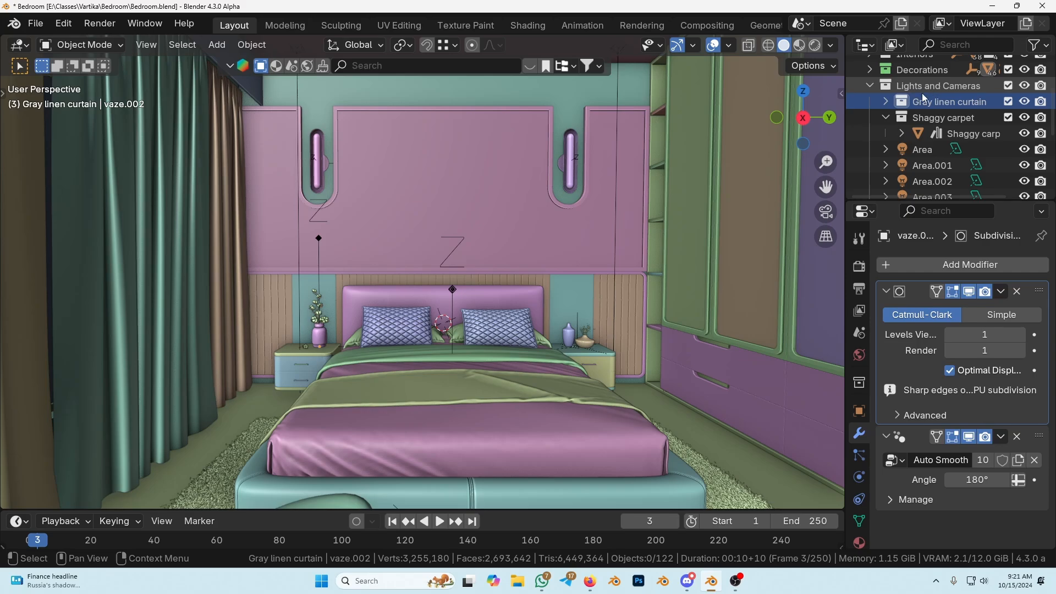
scroll(944, 131, "up", 2)
left_click_drag(937, 133, 926, 103)
left_click(941, 135)
scroll(933, 148, "down", 8)
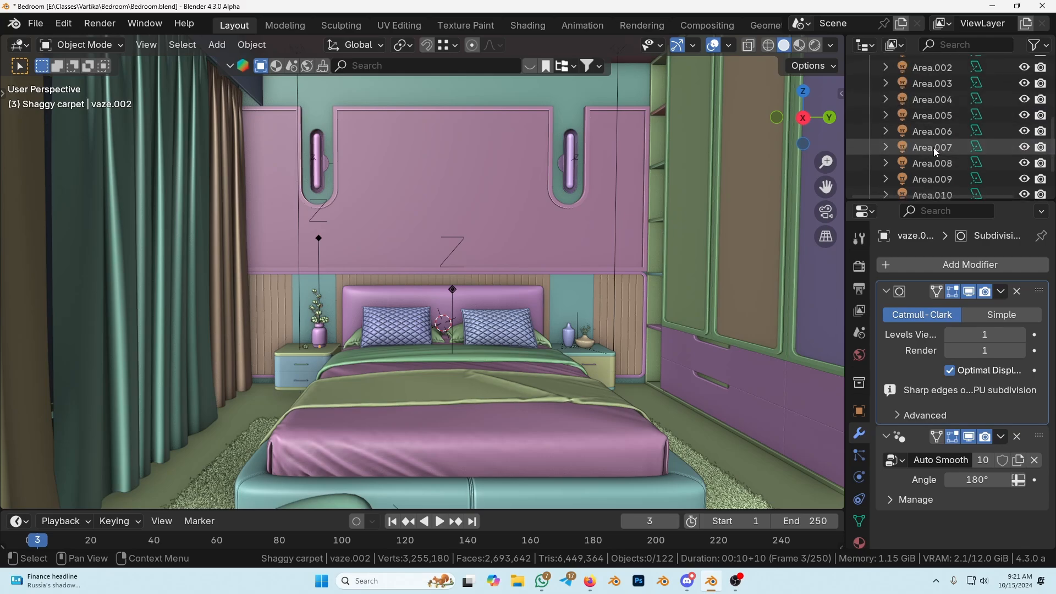
Move the headboard object Plane.034 from Lights and Cameras into the Interiors collection and collapse that collection.
left_click(922, 185)
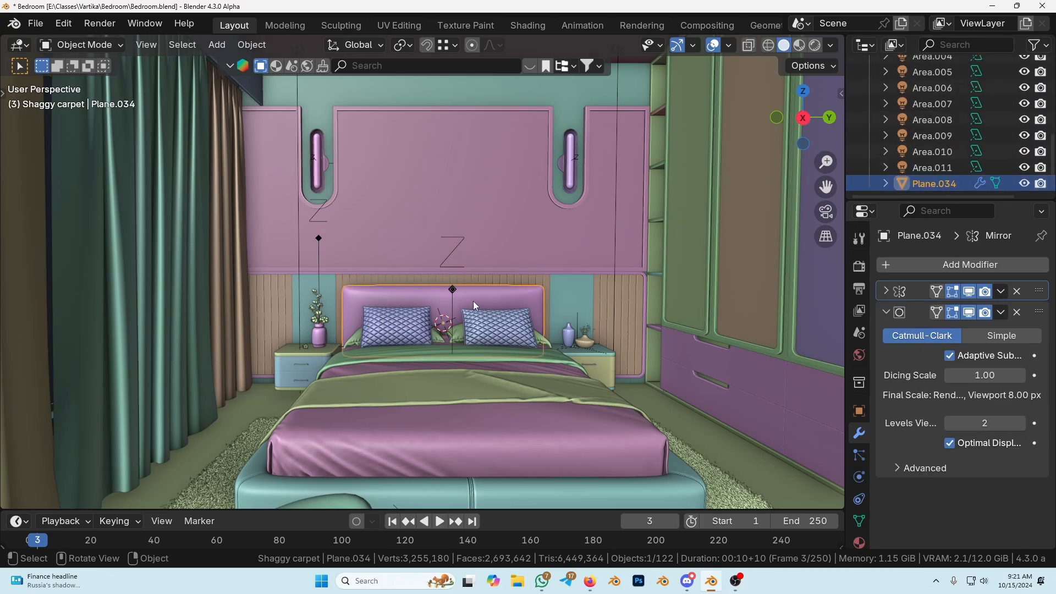
left_click_drag(935, 184, 917, 112)
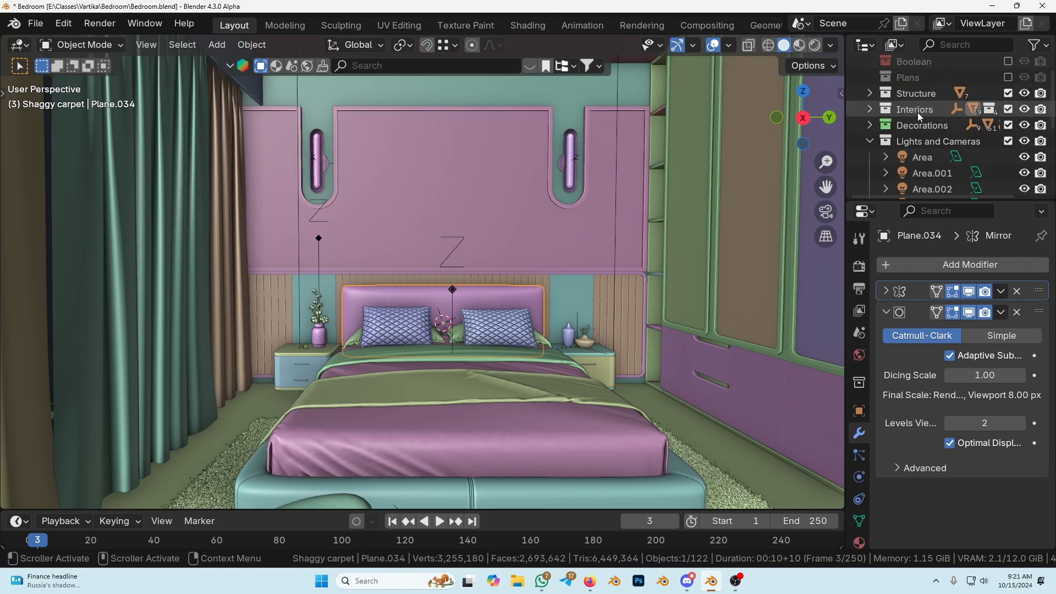
left_click(869, 109)
left_click_drag(936, 192, 938, 141)
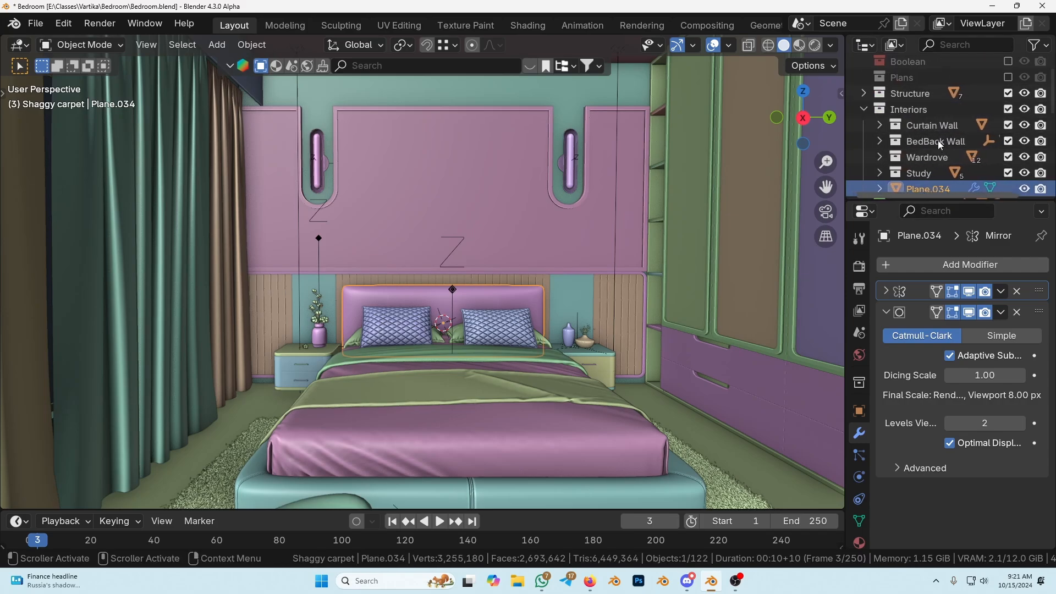
left_click_drag(916, 184, 913, 105)
scroll(916, 119, "up", 2)
left_click(865, 129)
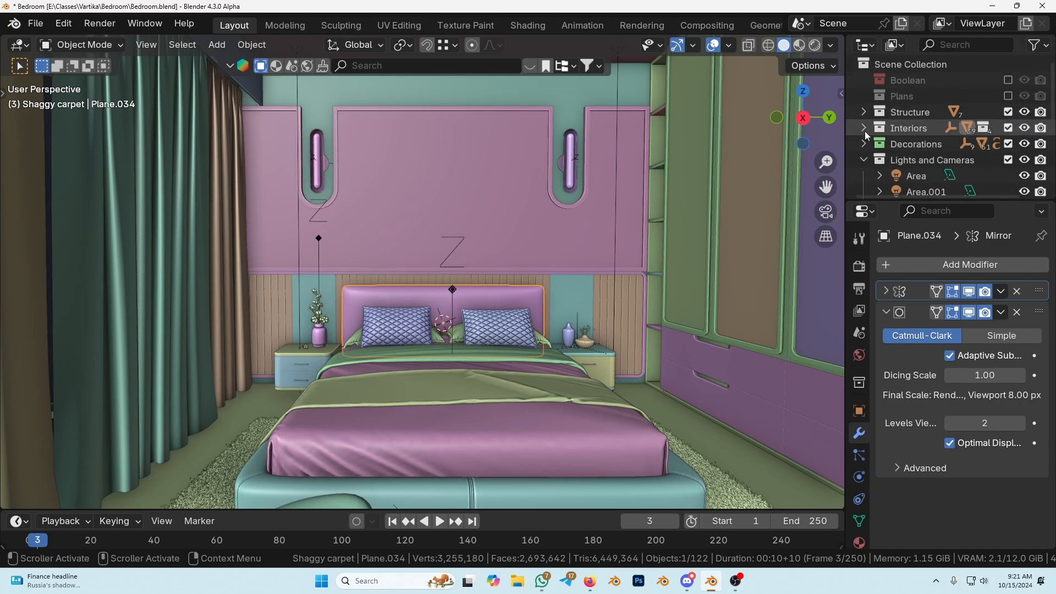
Make Lights and Cameras the active collection and add a camera to it.
scroll(890, 138, "down", 3)
scroll(904, 123, "up", 3)
left_click(925, 128)
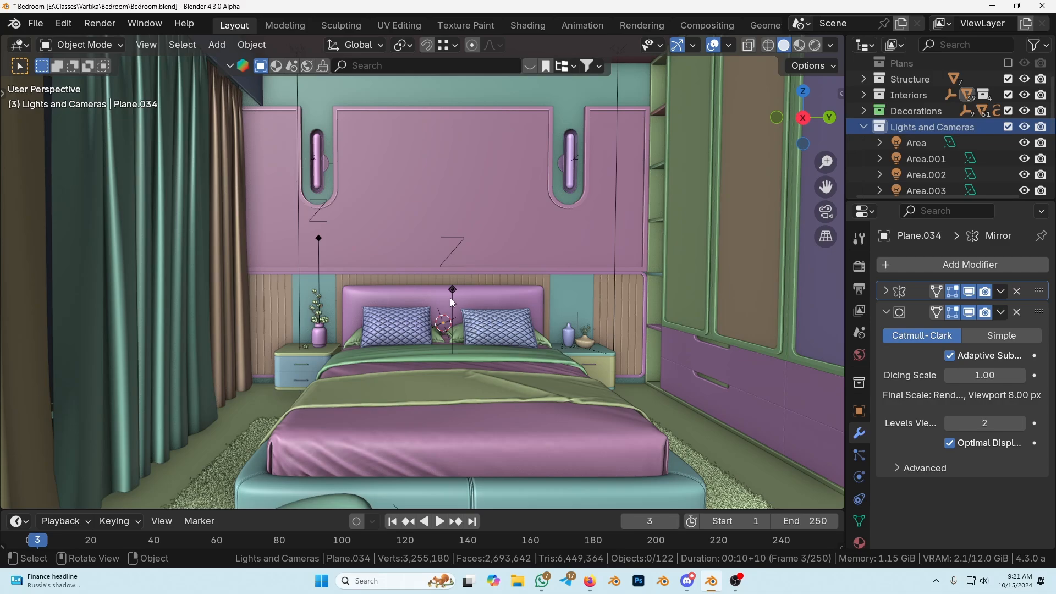
left_click(216, 45)
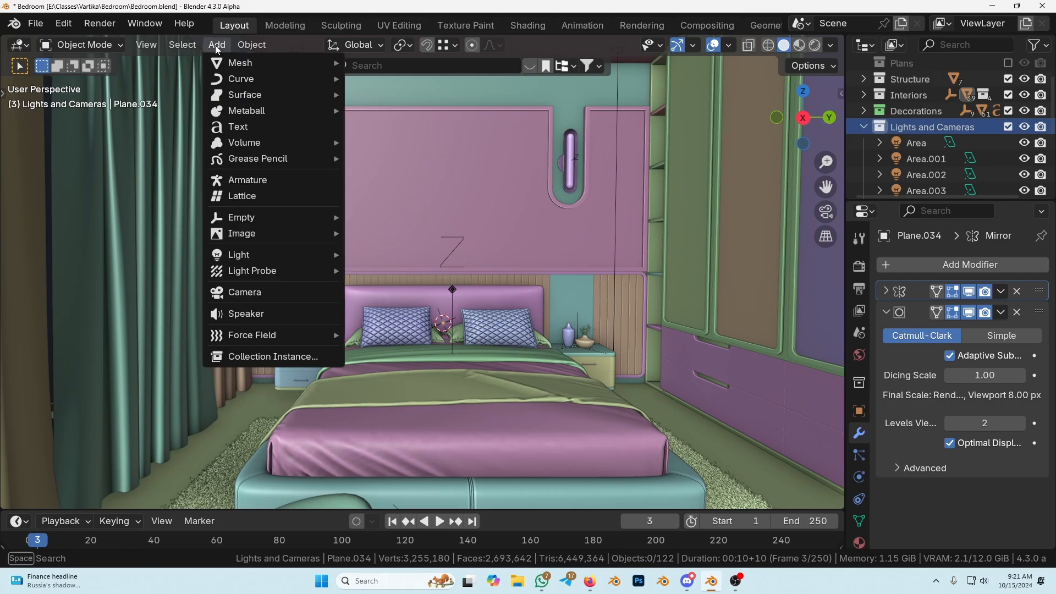
key("shift+a")
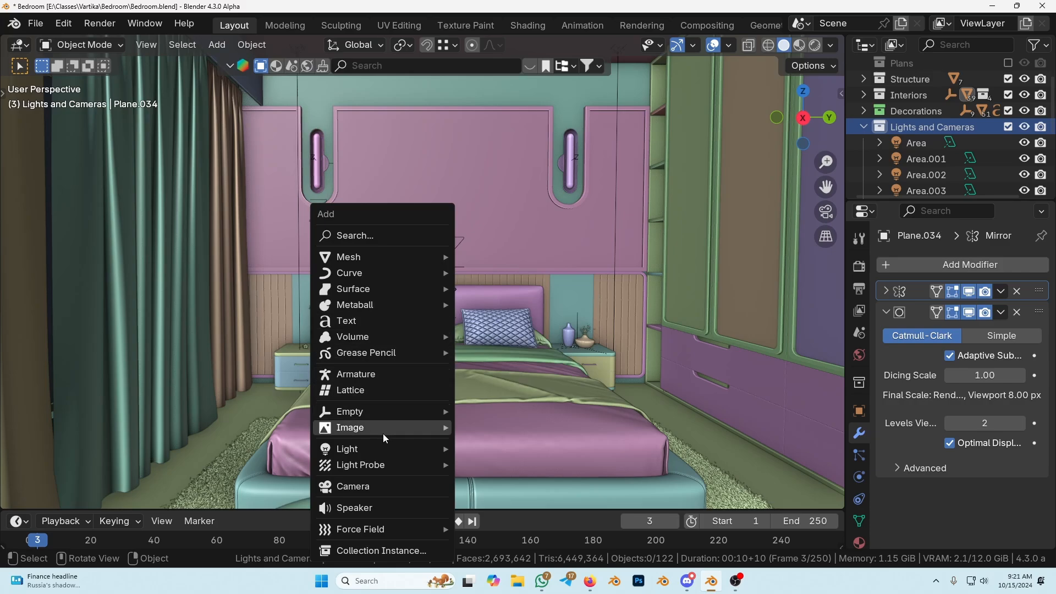
left_click(361, 490)
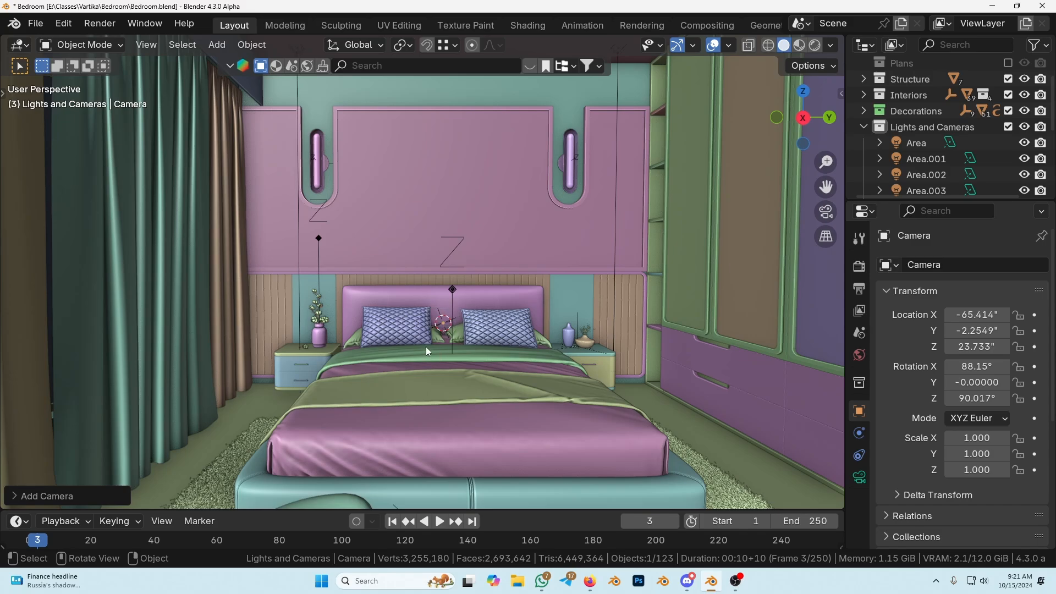
Align the newly added camera to the current straight-on view of the bed.
scroll(875, 131, "down", 7)
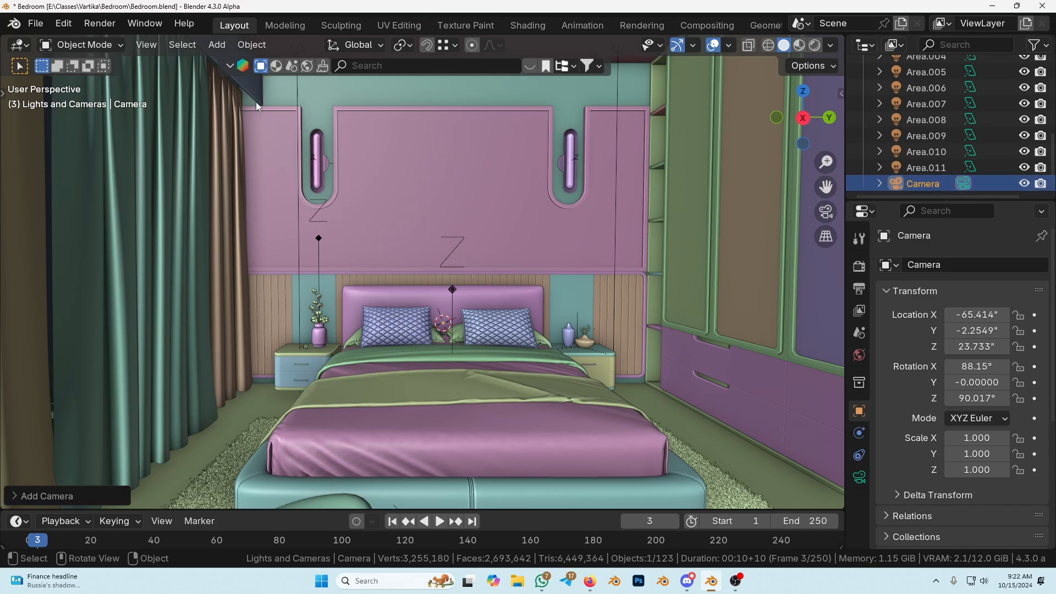
left_click(153, 49)
mouse_move(194, 238)
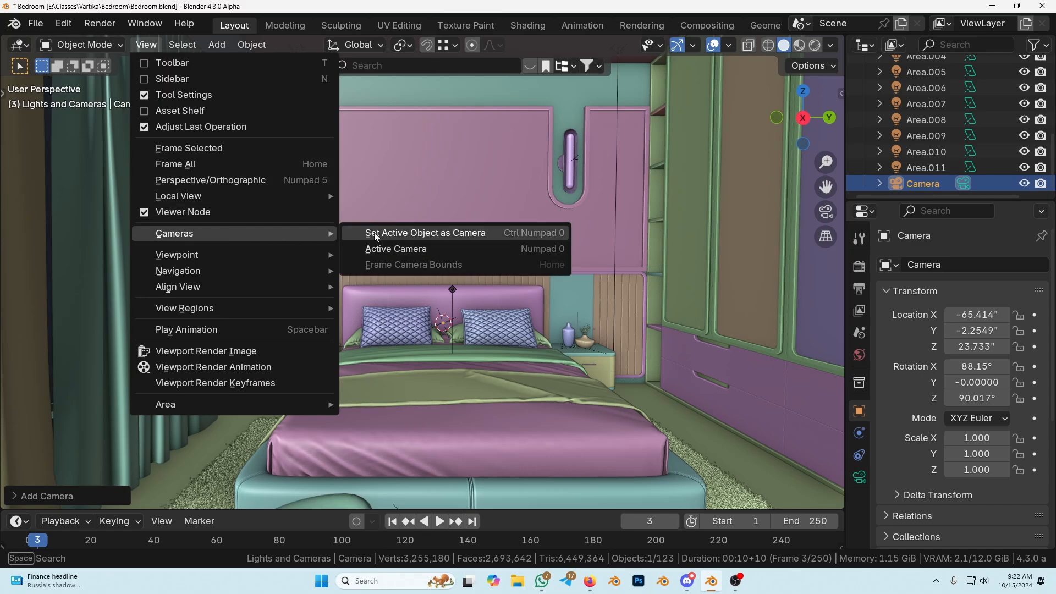
mouse_move(273, 255)
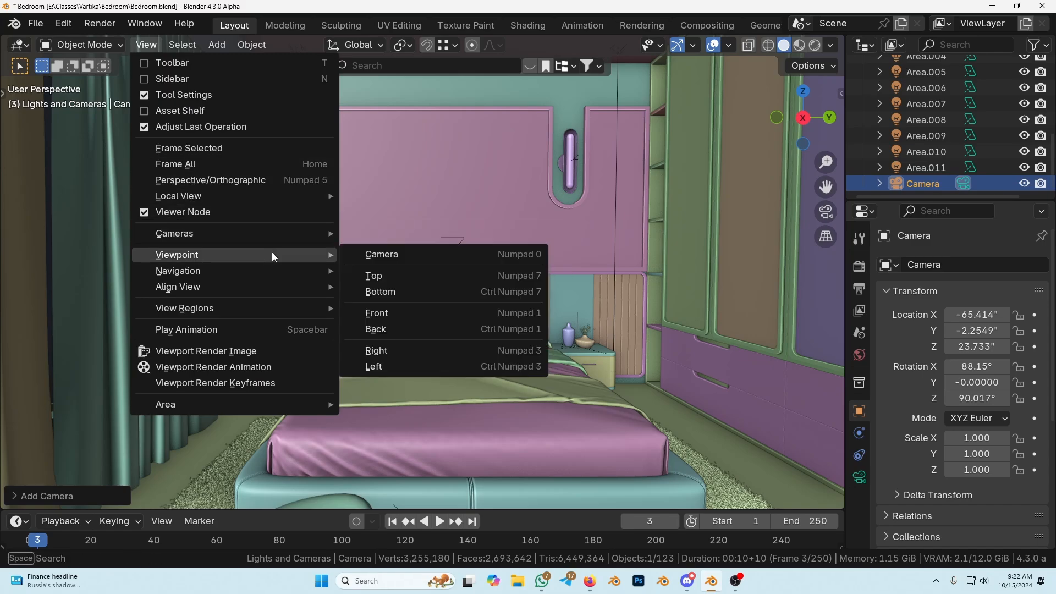
mouse_move(240, 292)
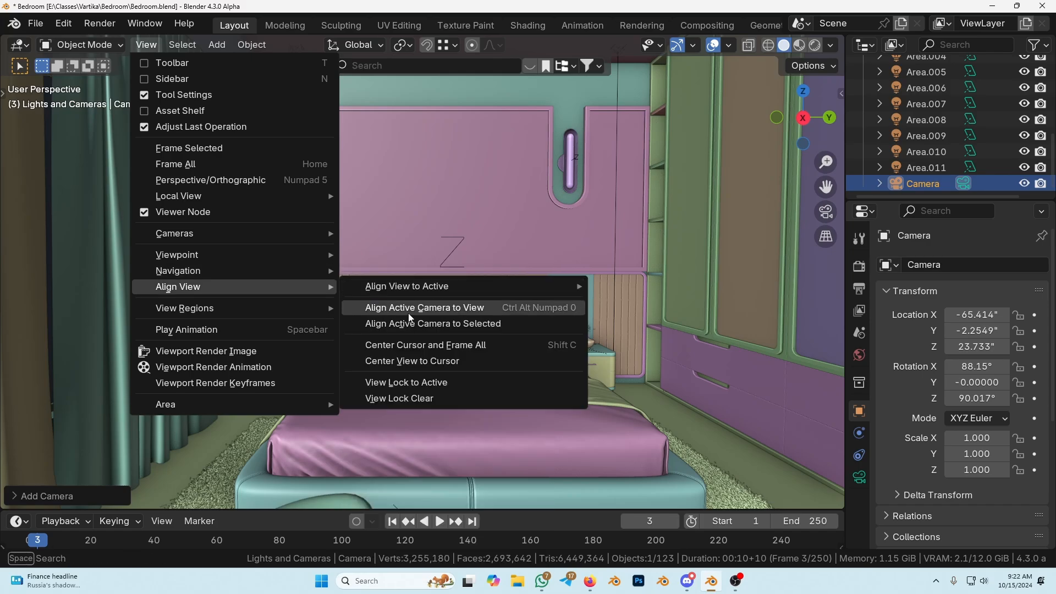
left_click(451, 308)
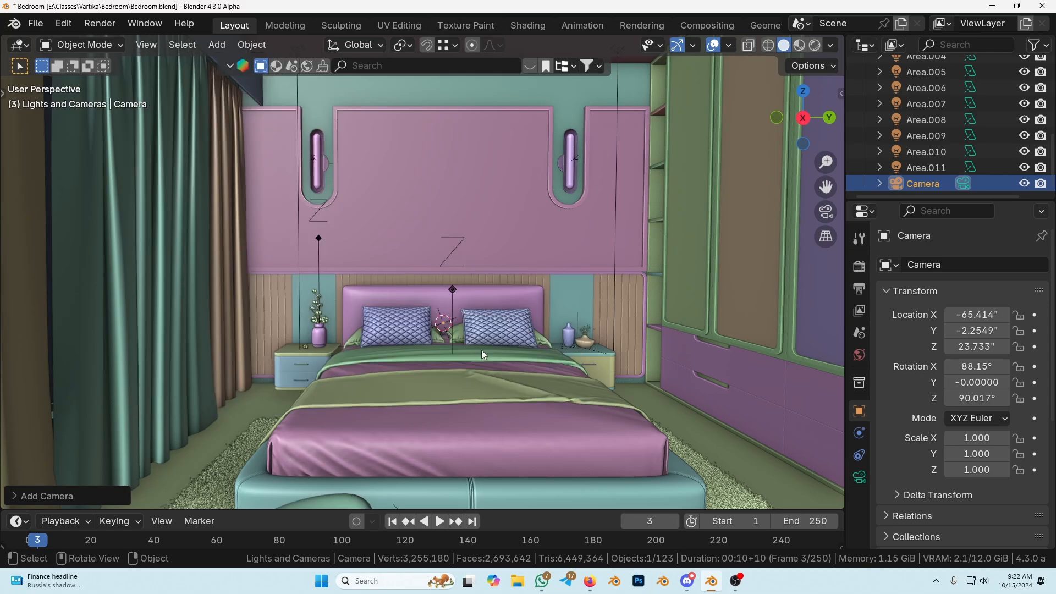
left_click(147, 45)
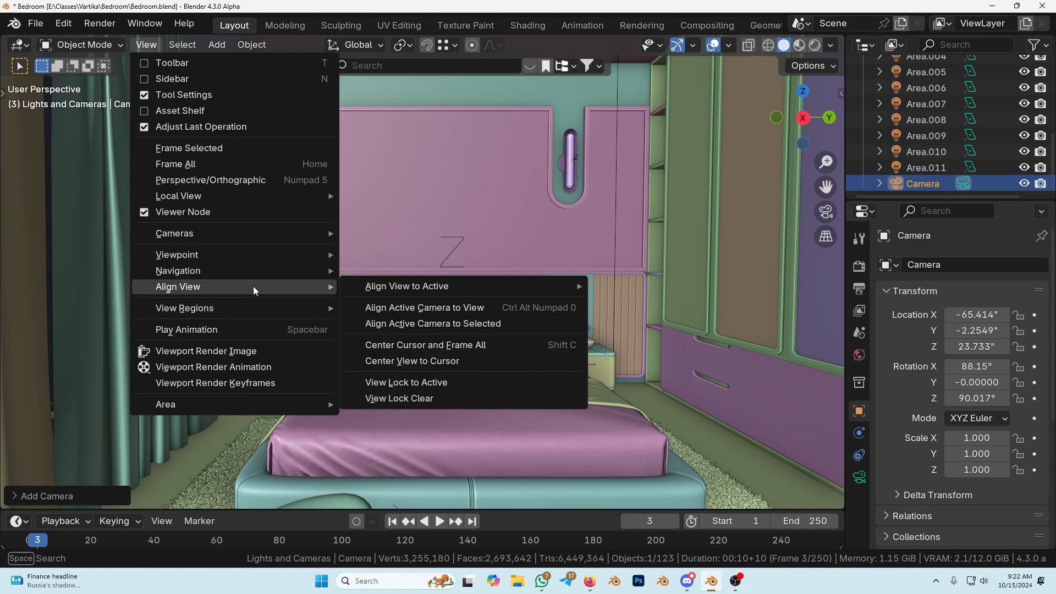
left_click(396, 310)
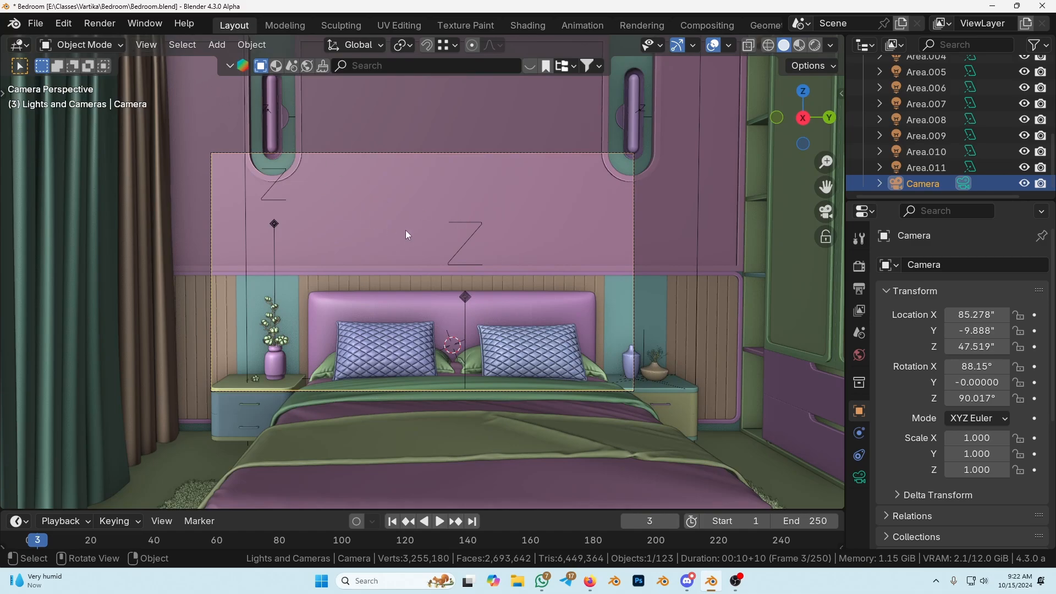
Enlarge the camera frame in the viewport and lock the camera to the view.
left_click(145, 44)
mouse_move(176, 287)
scroll(388, 306, "up", 3)
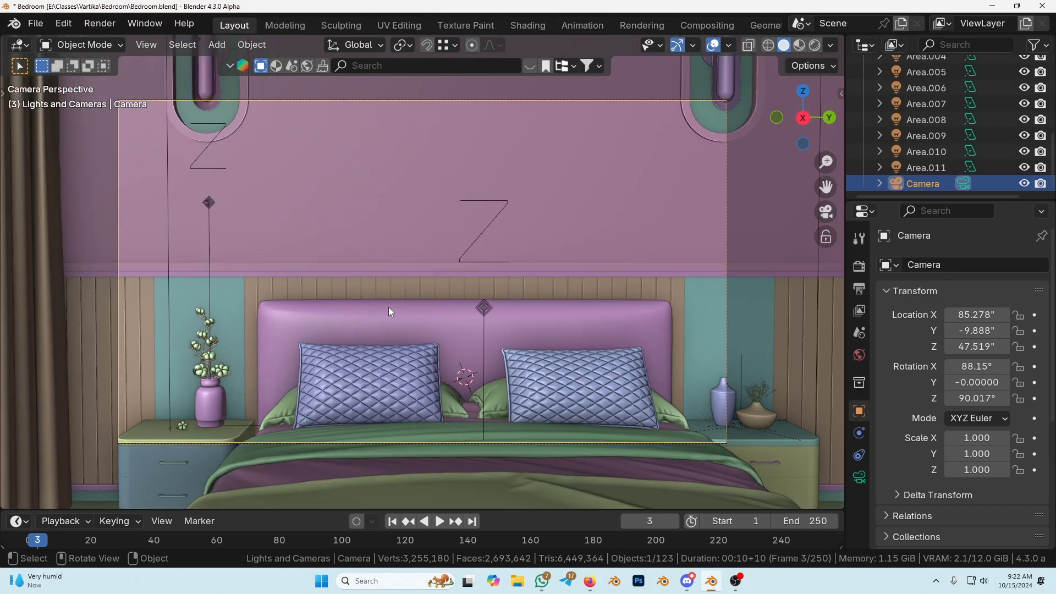
scroll(389, 309, "up", 1)
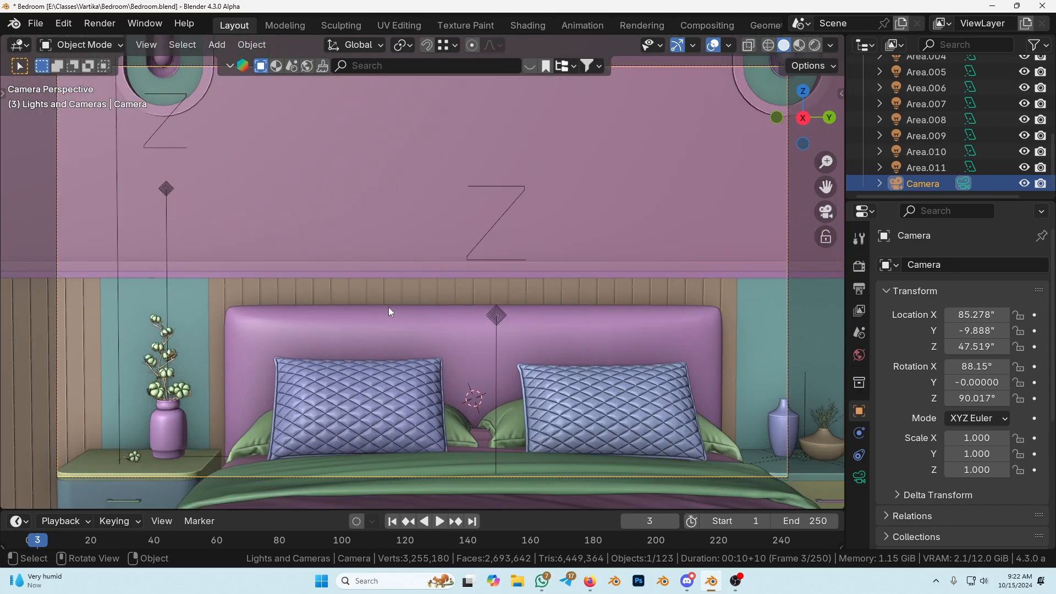
scroll(558, 228, "up", 2, "shift")
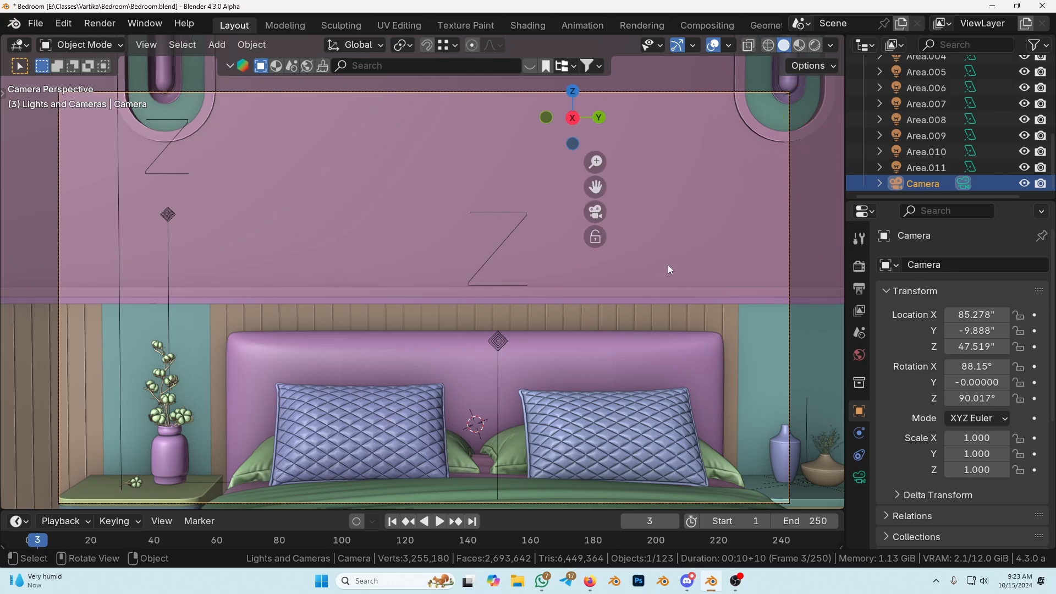
key("n")
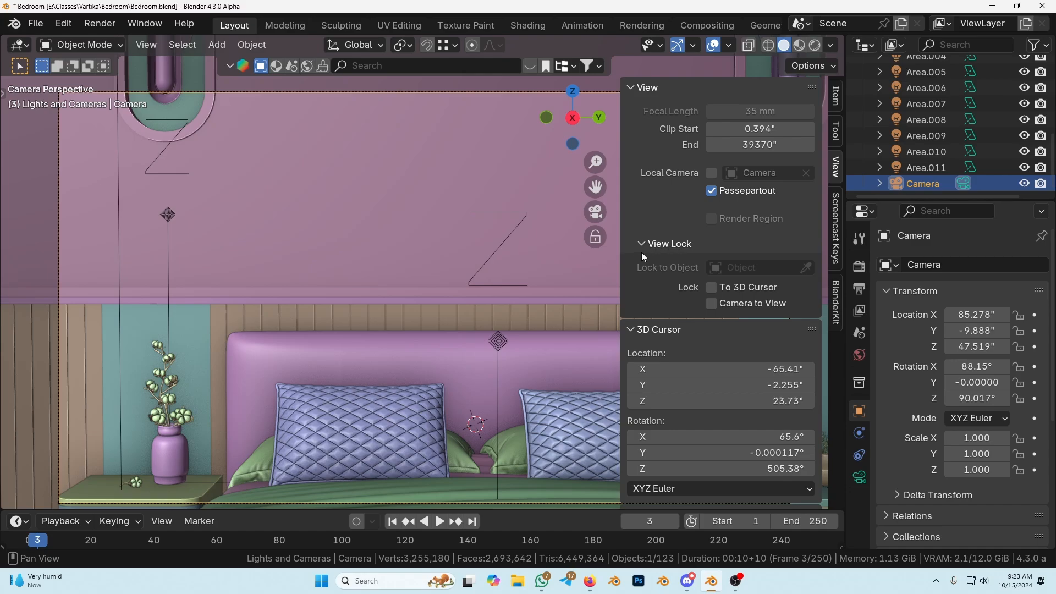
left_click(712, 303)
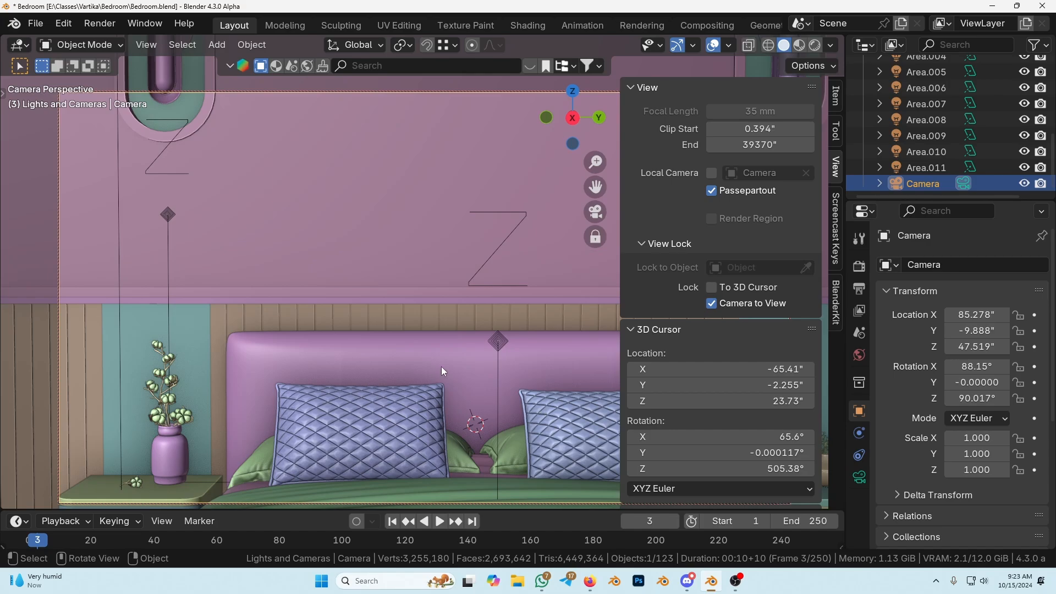
key("n")
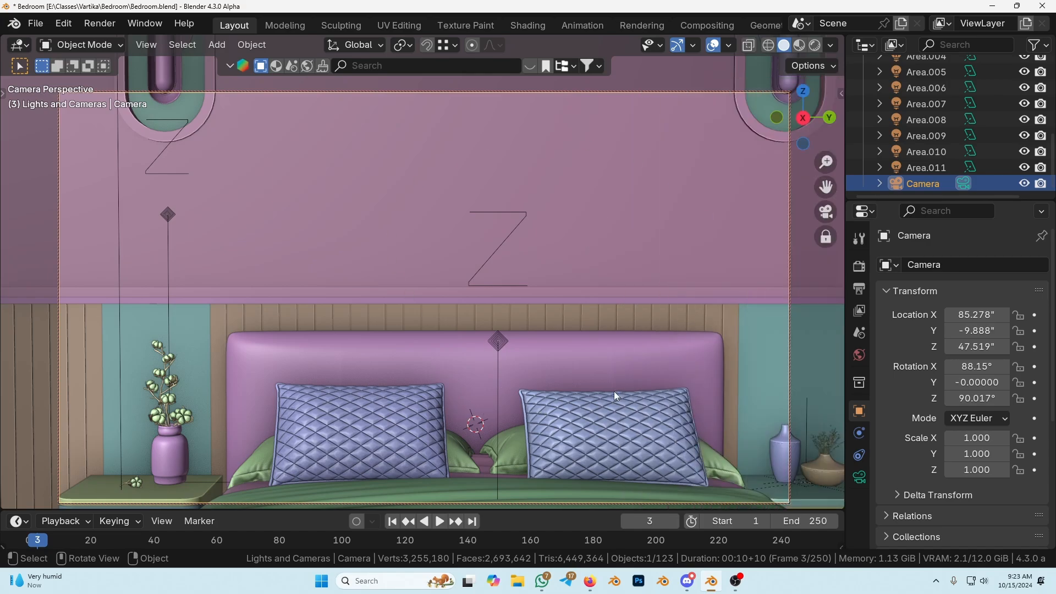
Orbit the locked camera slightly around the bed, to a location of about X 83.8", Y 4.8", Z 49.5".
middle_click_drag(527, 400, 449, 405)
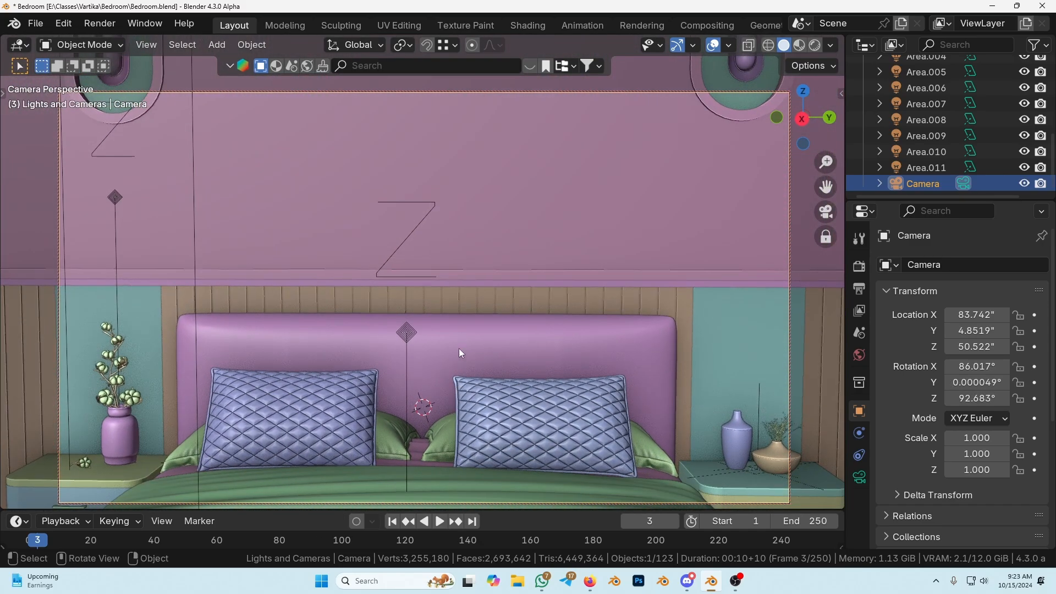
scroll(457, 347, "up", 3)
scroll(435, 328, "down", 3)
mouse_move(437, 341)
middle_mouse_down()
mouse_move(437, 326)
mouse_move(439, 338)
mouse_move(446, 329)
mouse_move(438, 323)
middle_mouse_up()
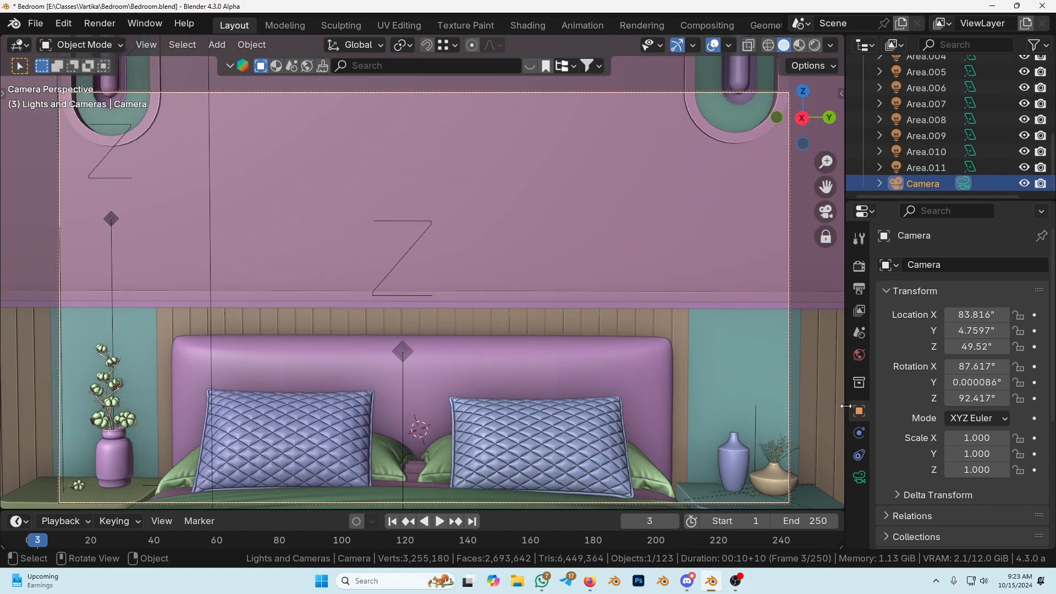
Try focal lengths of 17 mm, 12 mm and 50 mm on the camera.
left_click(859, 477)
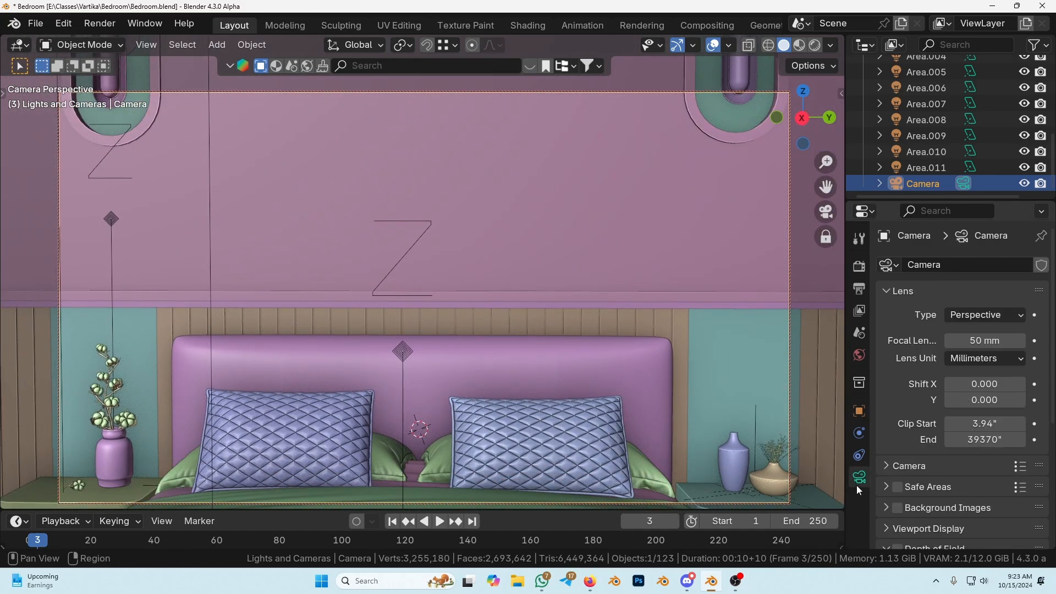
left_click(994, 341)
type("17")
key("Return")
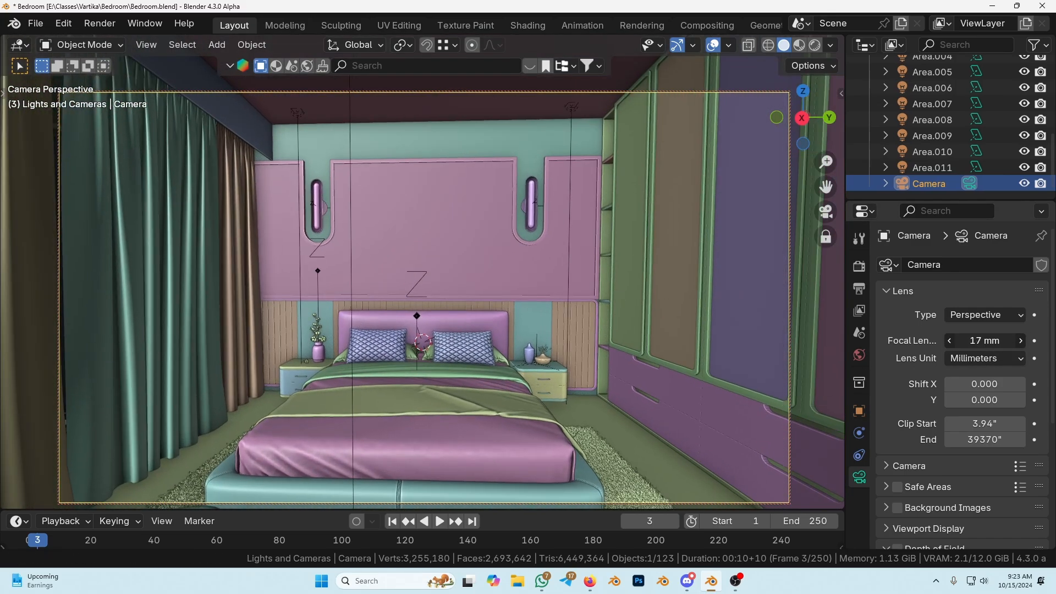
mouse_move(995, 342)
left_mouse_down()
mouse_move(955, 341)
mouse_move(975, 340)
left_mouse_up()
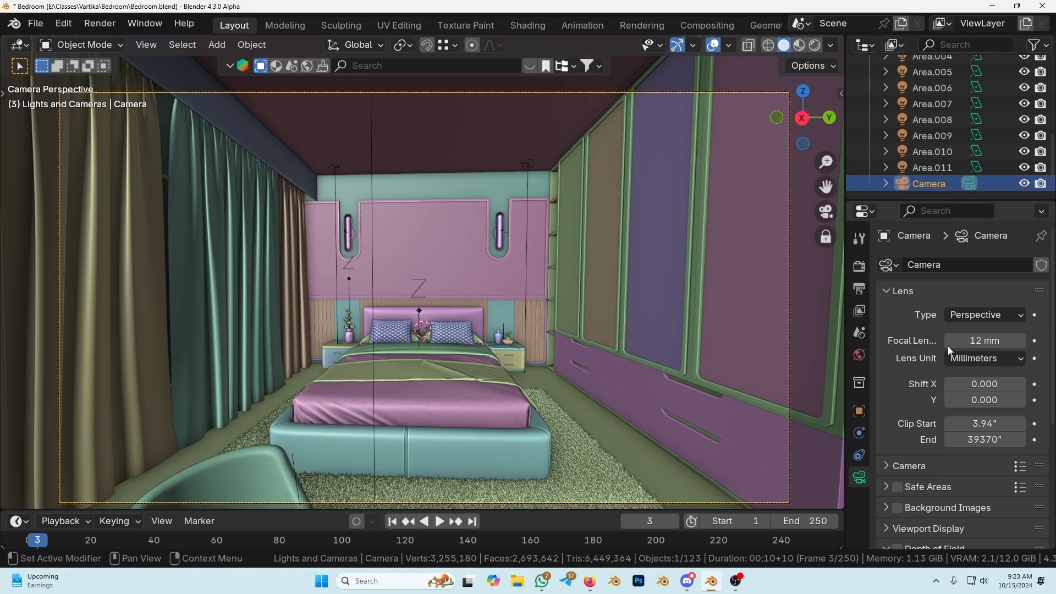
left_click(975, 340)
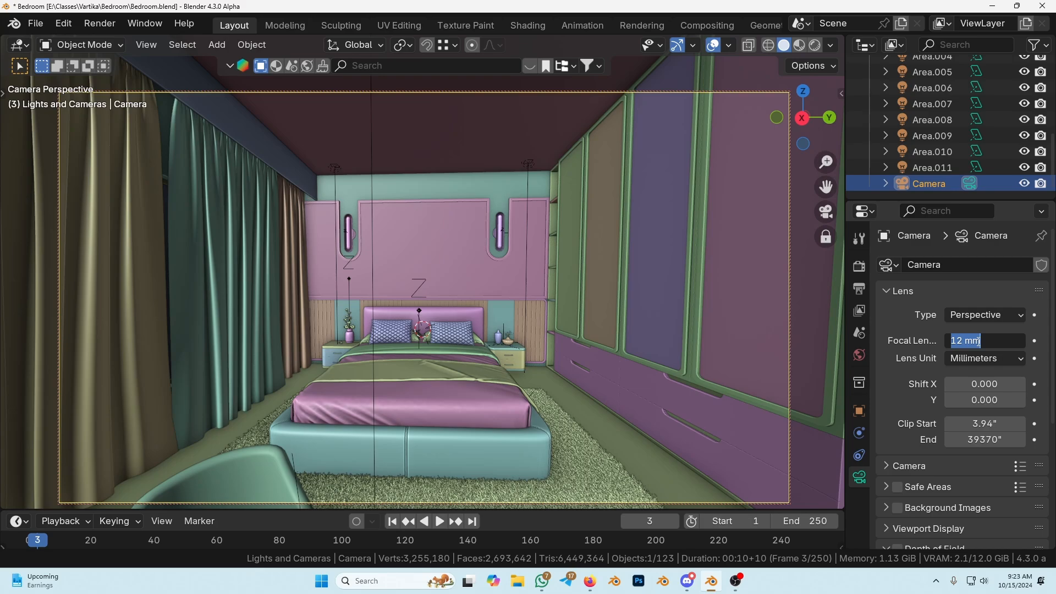
type("50")
key("Return")
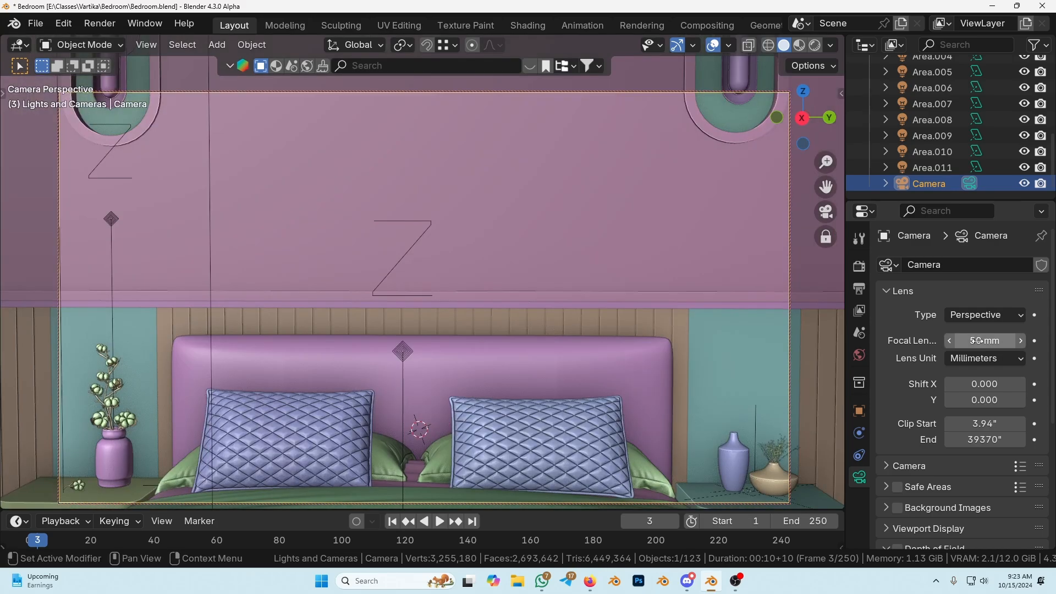
Try a 20 mm focal length on the camera, and settle on 27 mm.
left_click(977, 340)
type("20")
key("Return")
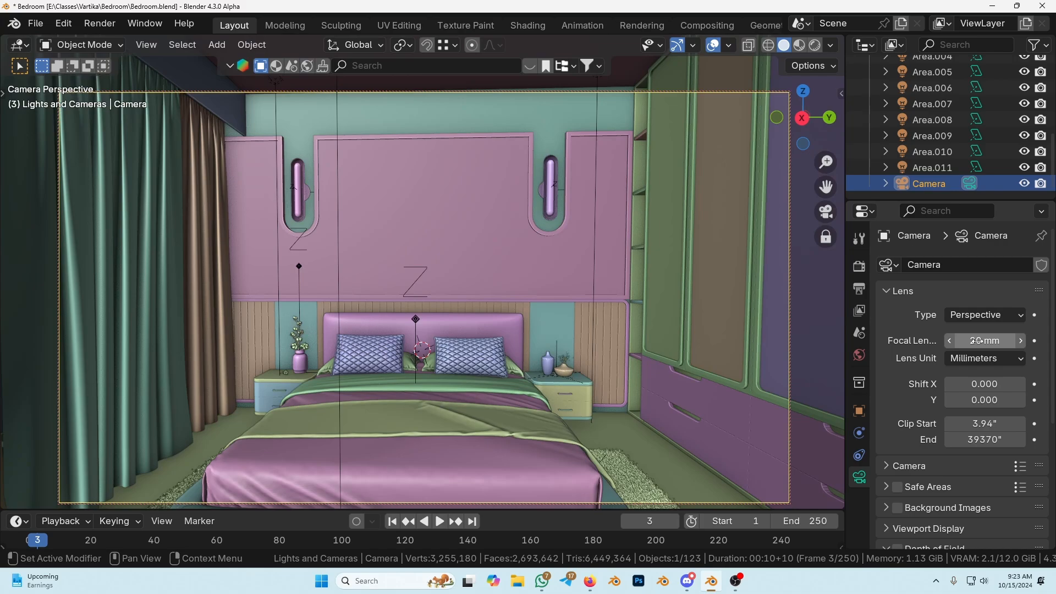
left_click(977, 340)
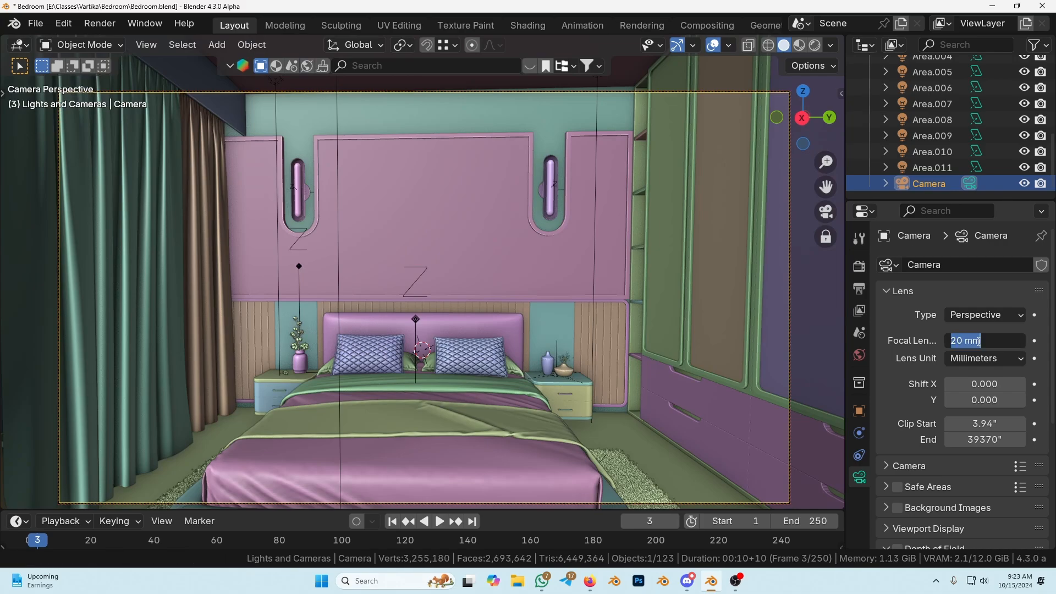
type("27")
key("Return")
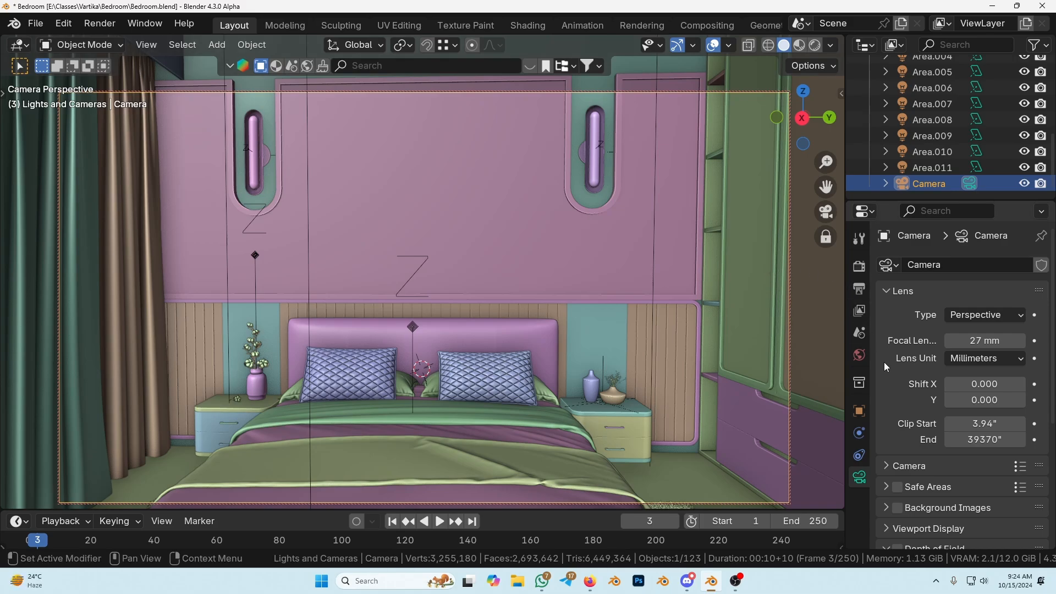
Straighten the camera by setting its rotation to X 90°, Y 0° and Z 90°.
left_click(859, 415)
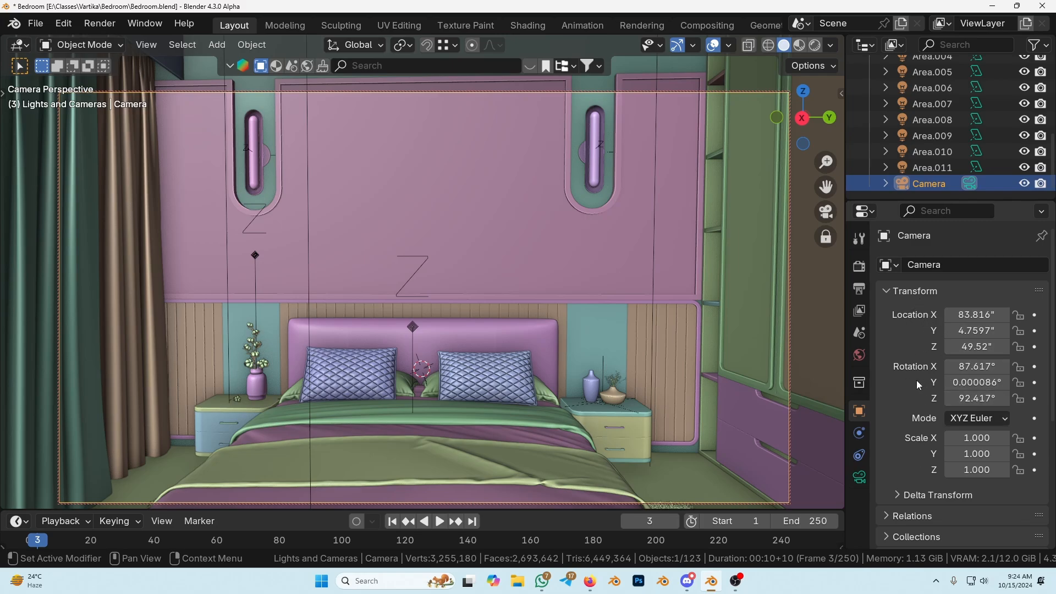
left_click(967, 366)
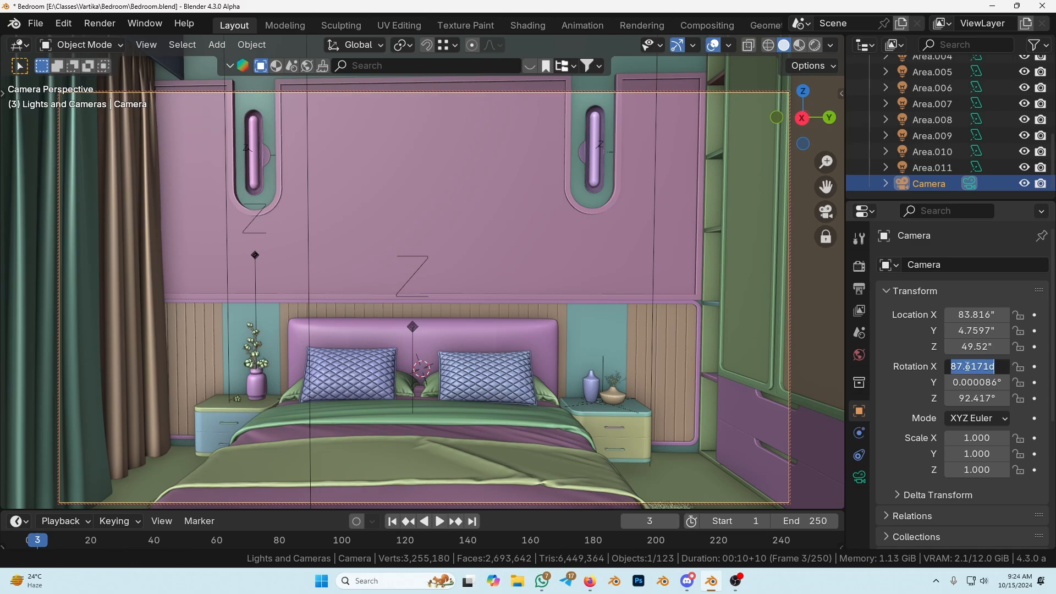
type("90")
key("Return")
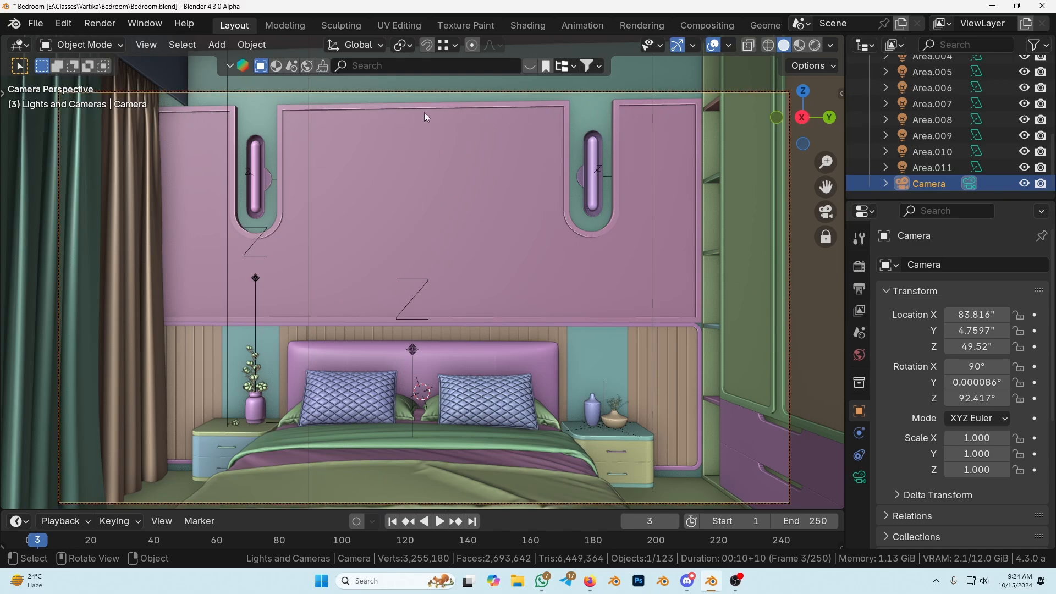
left_click(975, 402)
type("90")
key("Return")
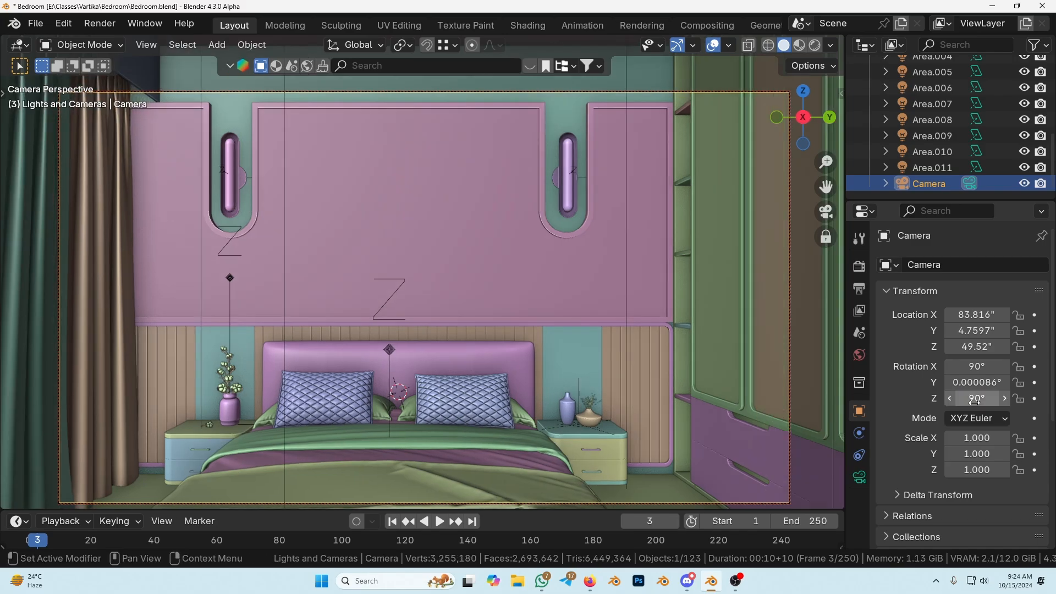
left_click(987, 385)
type("0")
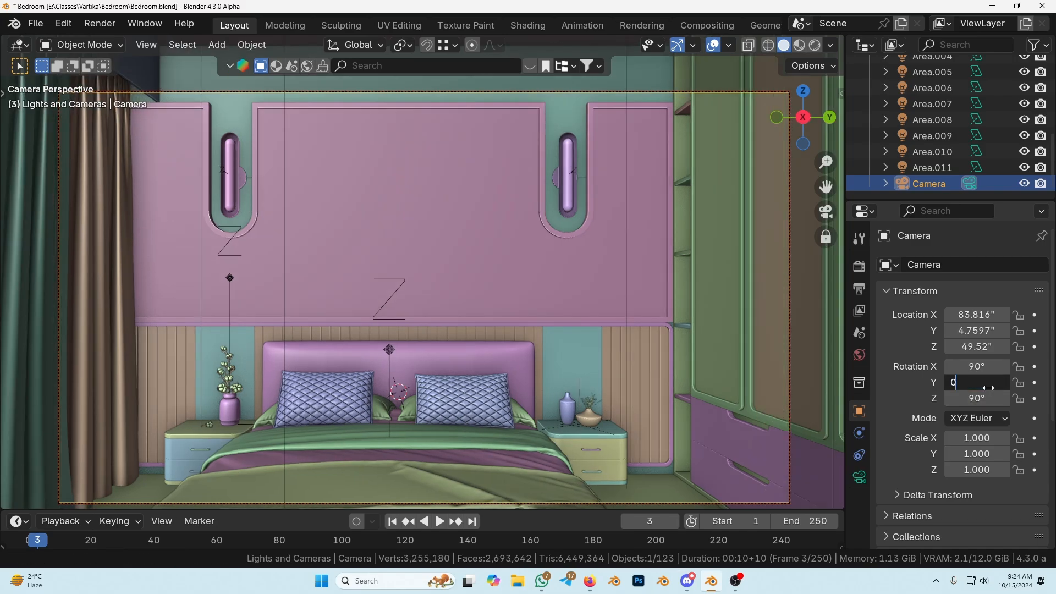
key("Return")
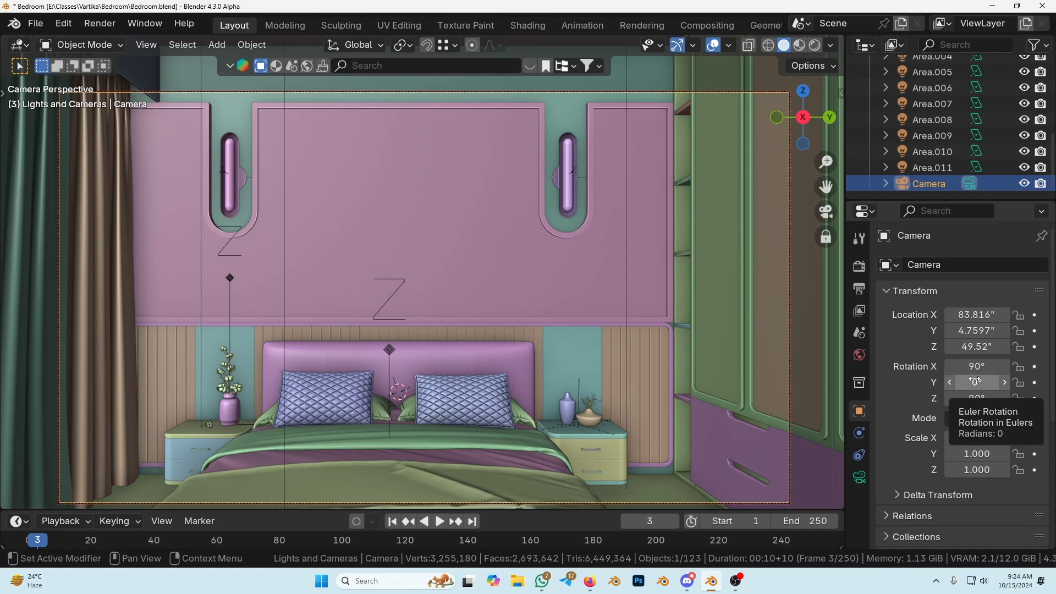
Try a different Z rotation on the camera.
left_click(976, 398)
type("33")
key("Return")
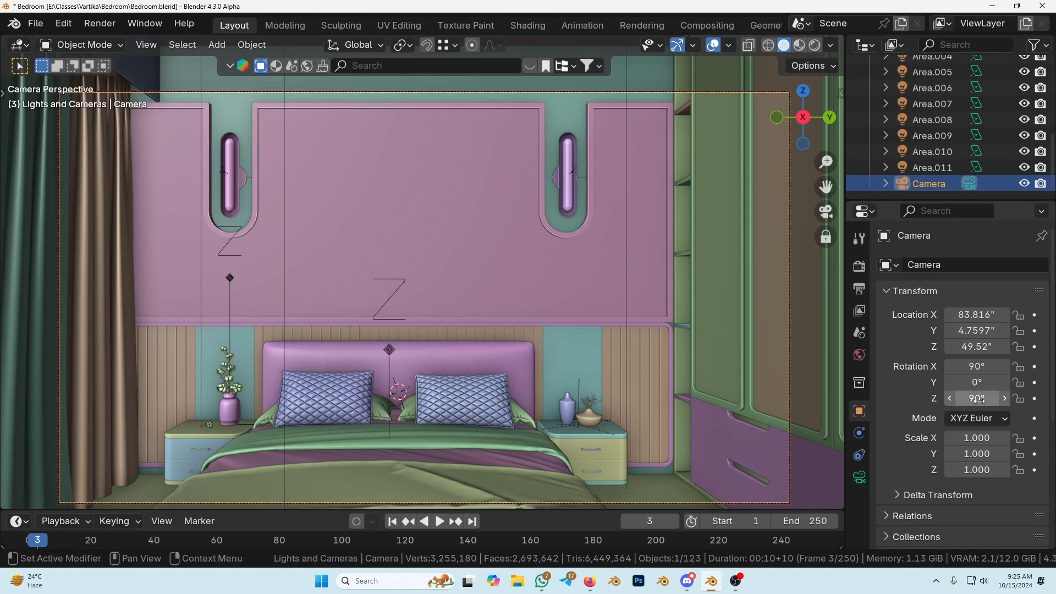
left_click_drag(976, 399, 1006, 398)
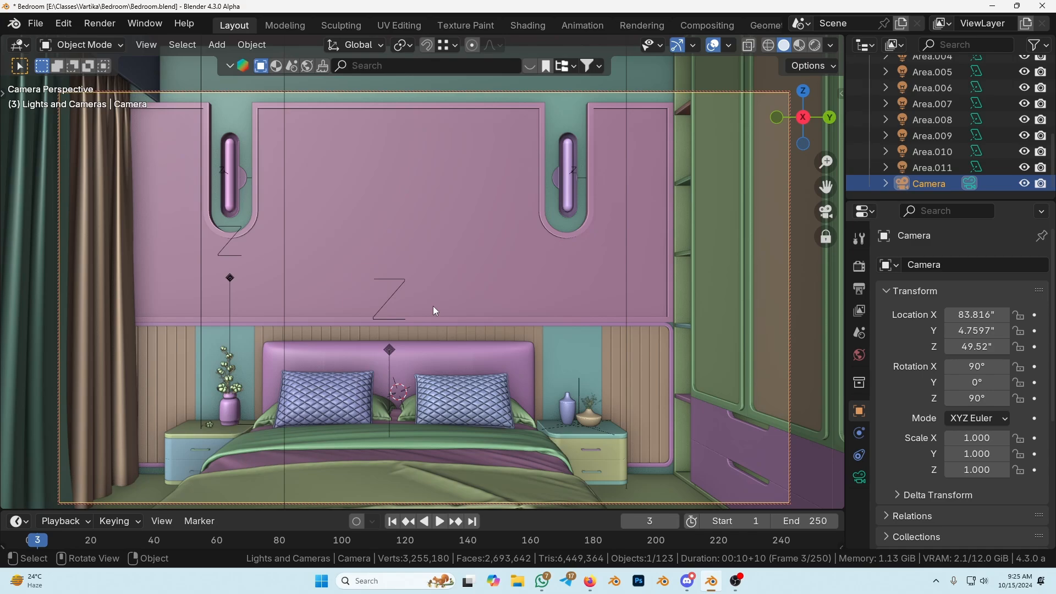
Try moving the camera along the global Y and X axes.
key("g")
key("y")
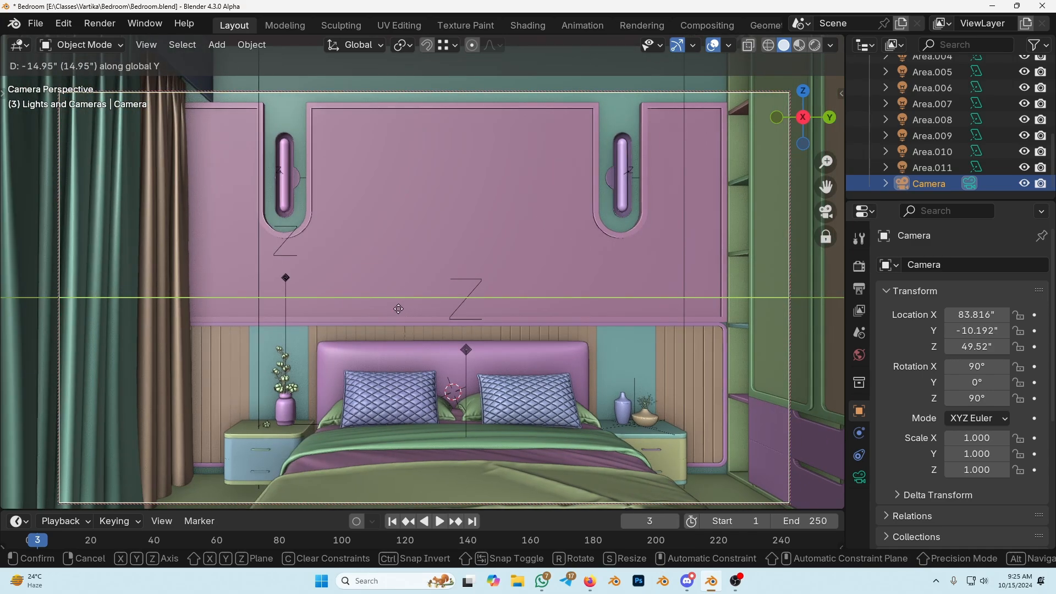
key("x")
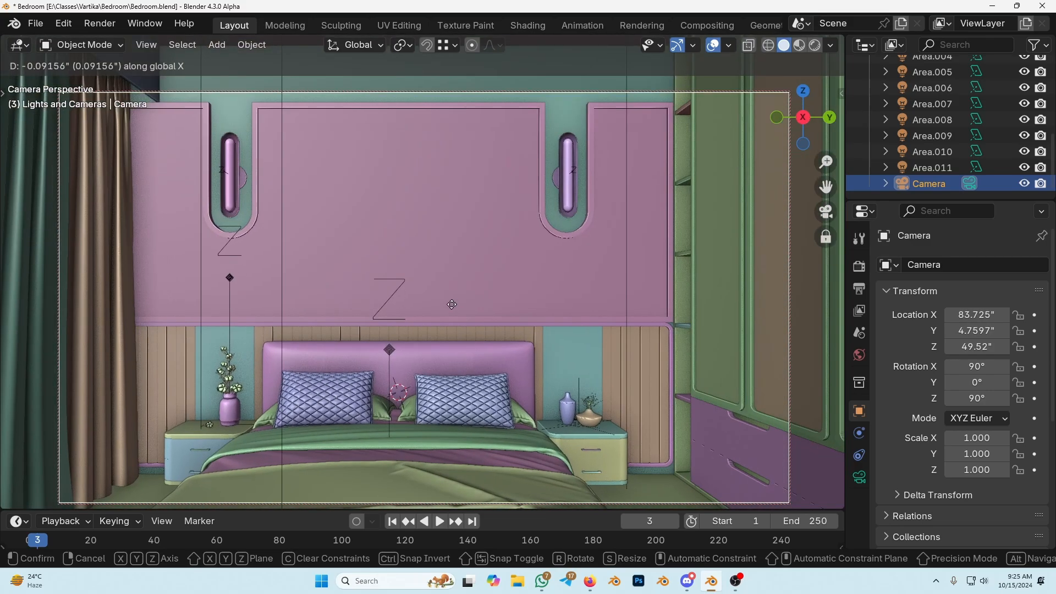
left_click(532, 366)
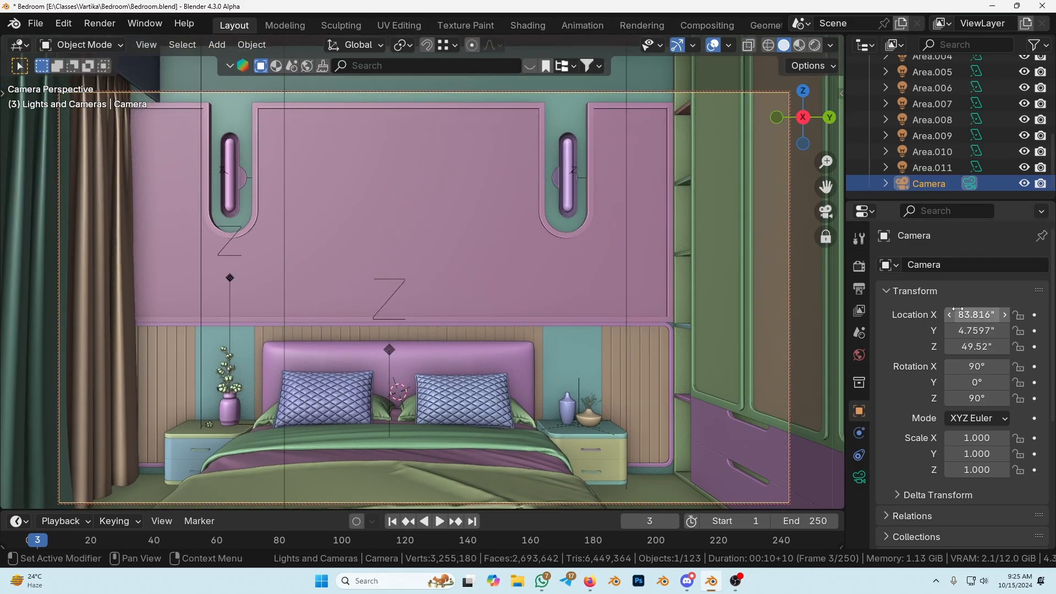
Move the camera away from the bed to an X location of 137.82".
left_click_drag(977, 315, 1048, 314)
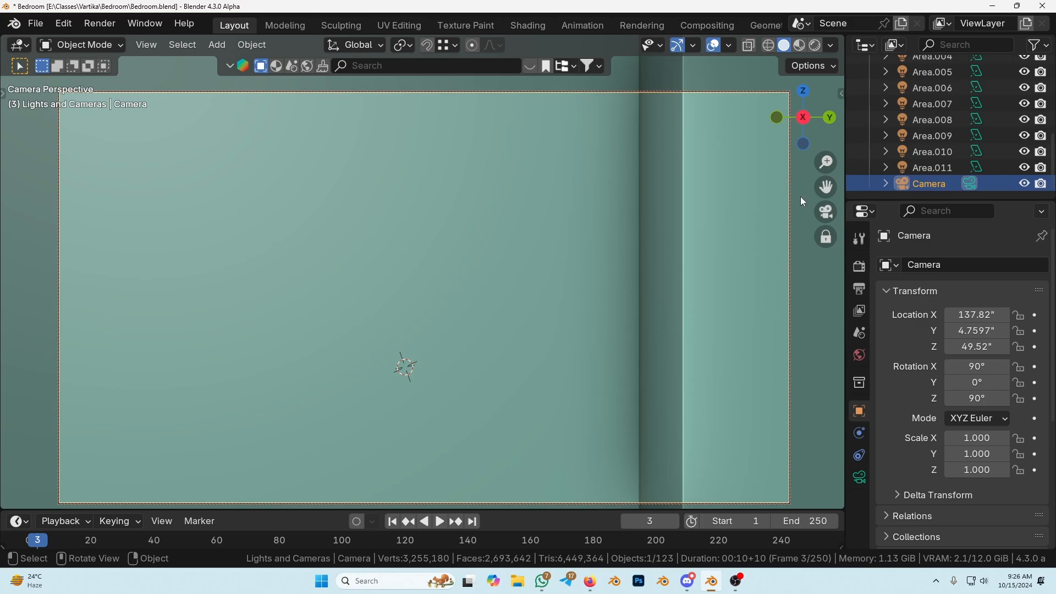
Raise the camera's clip start to 83.7" to cut away the wall, desk and bookshelf in front of the bed.
left_click(860, 477)
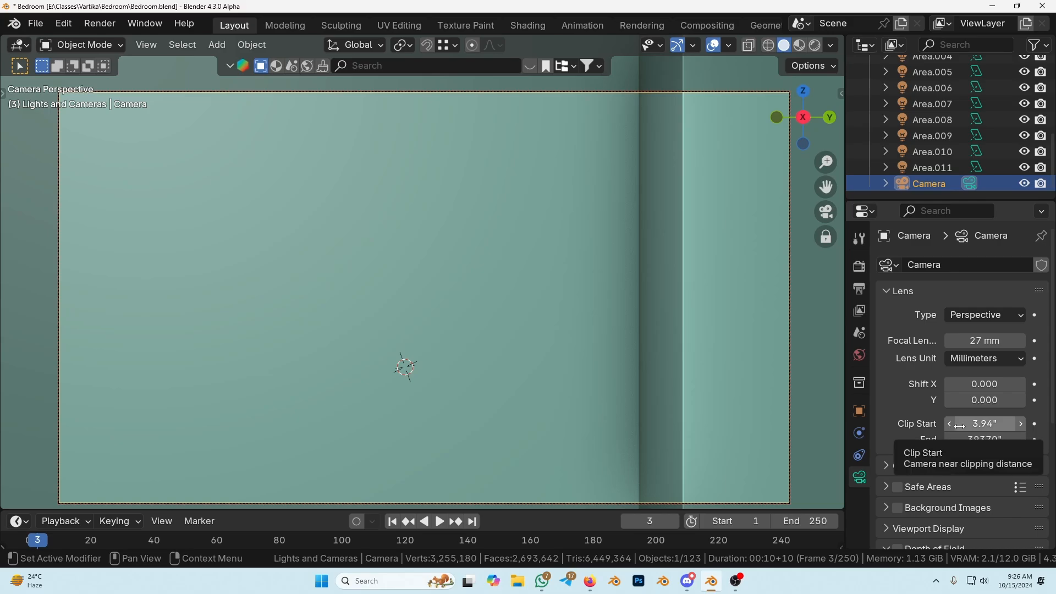
left_click_drag(959, 425, 1020, 425)
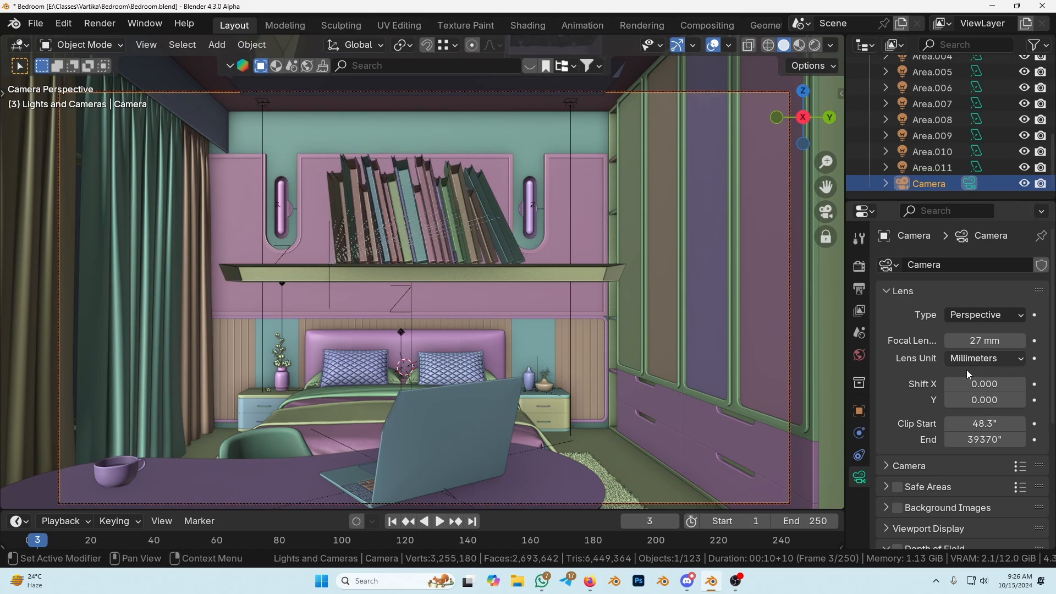
left_click_drag(962, 424, 986, 424)
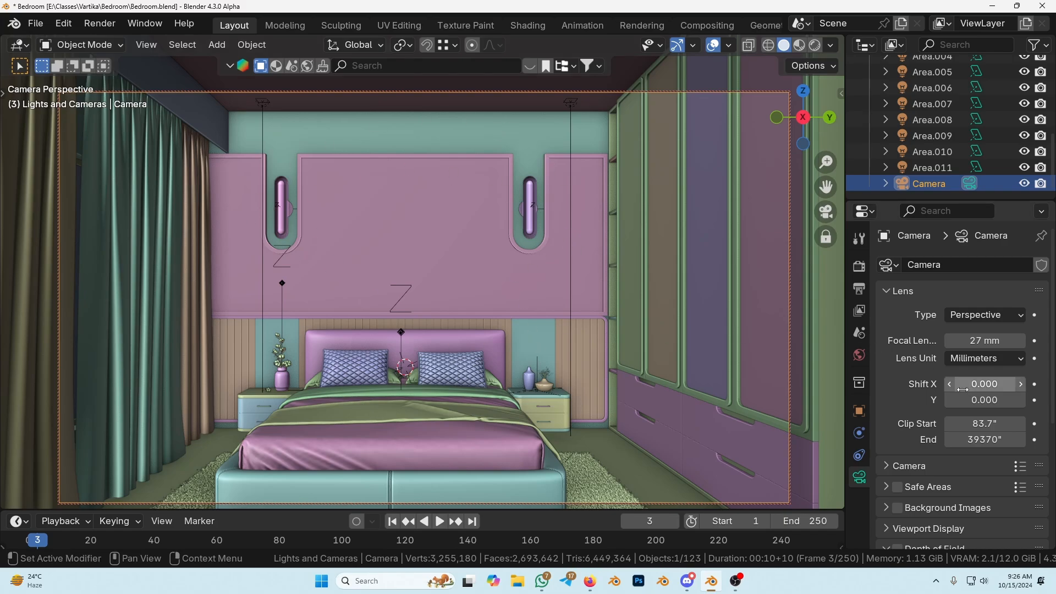
Move the camera to an X location of 167.82" and a Y location of 0.15974".
left_click(859, 411)
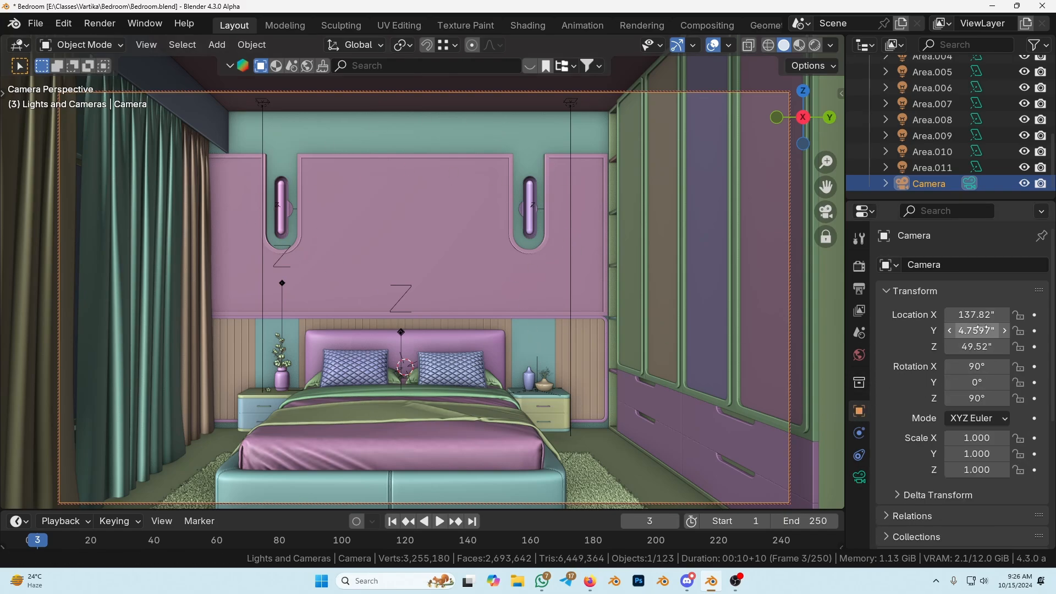
left_click_drag(976, 330, 1035, 314)
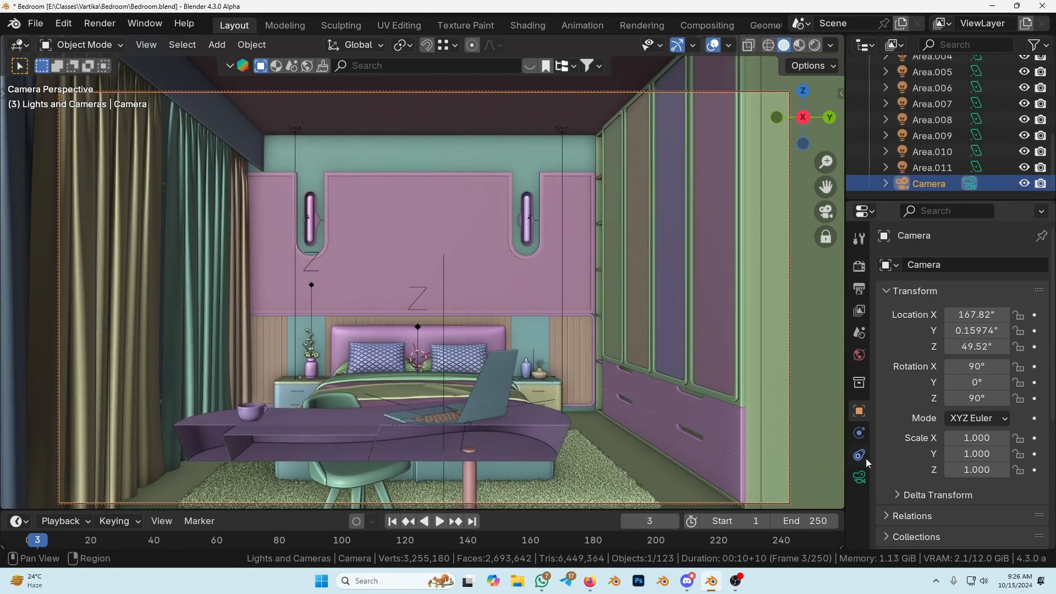
Set the camera's clip start to 115" and its focal length to 29.5 mm.
left_click(859, 478)
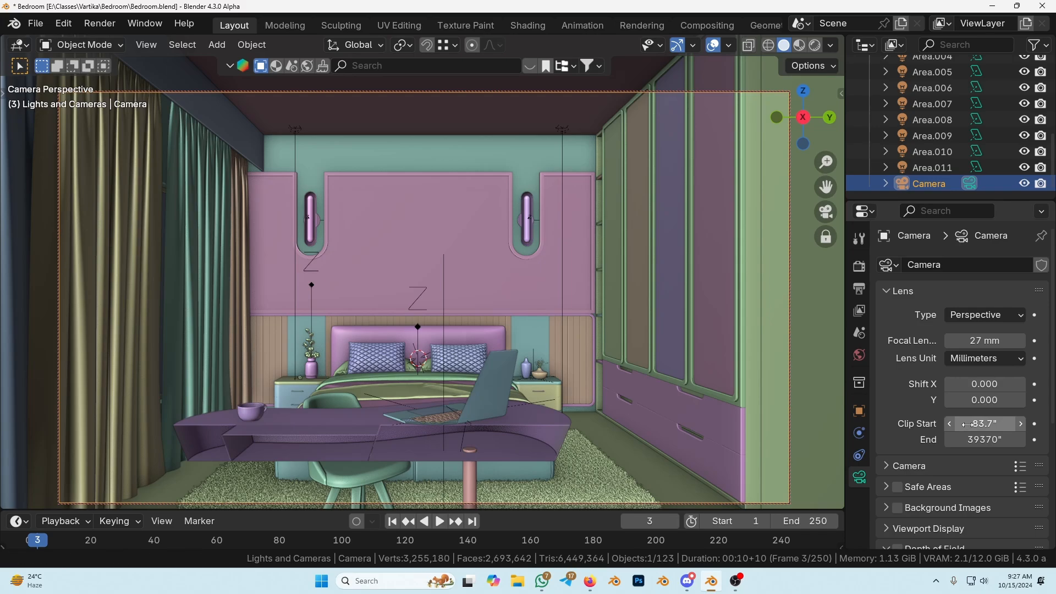
left_click_drag(967, 426, 999, 423)
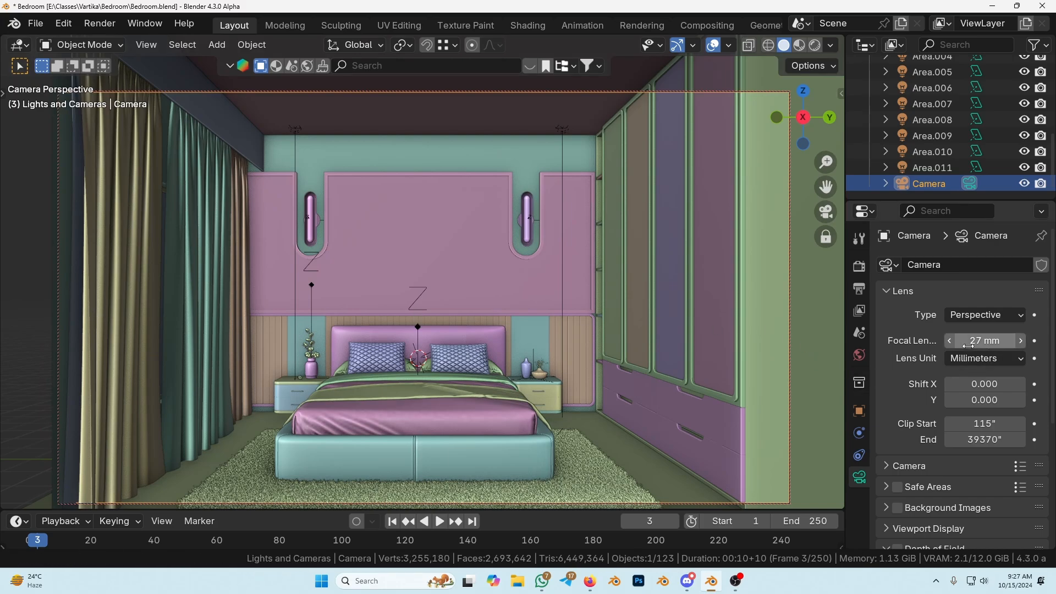
left_click_drag(968, 345, 1006, 345)
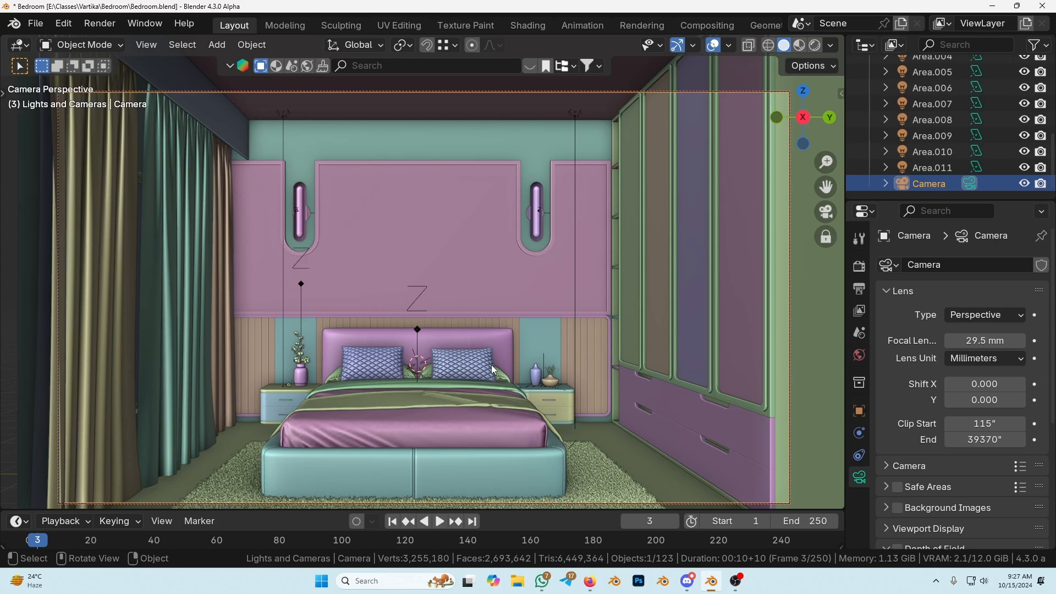
Turn off the Camera to View lock.
key("Left")
key("Right")
key("n")
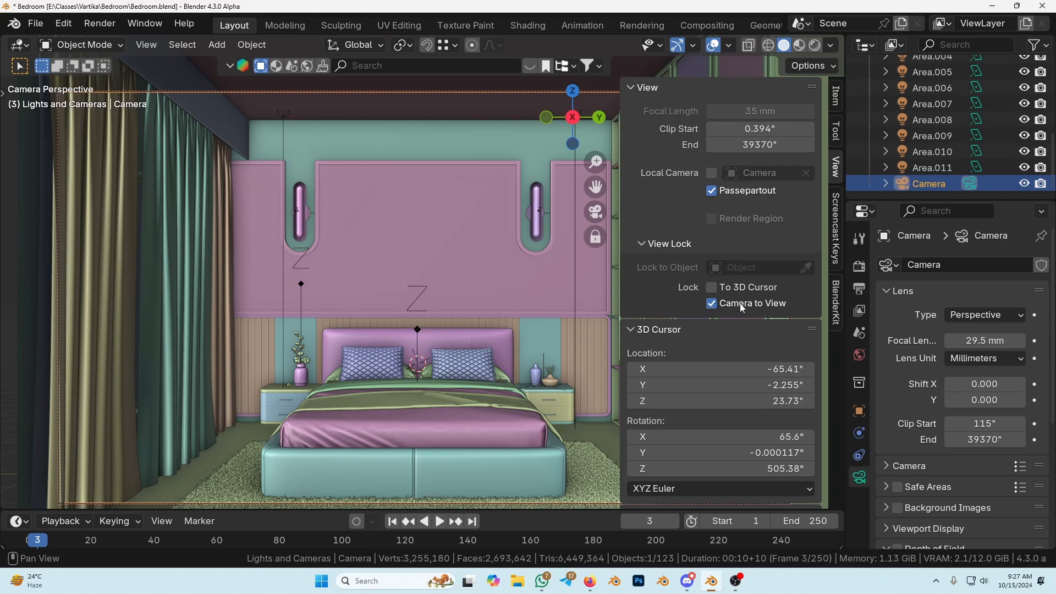
left_click(712, 304)
key("n")
scroll(485, 282, "down", 1)
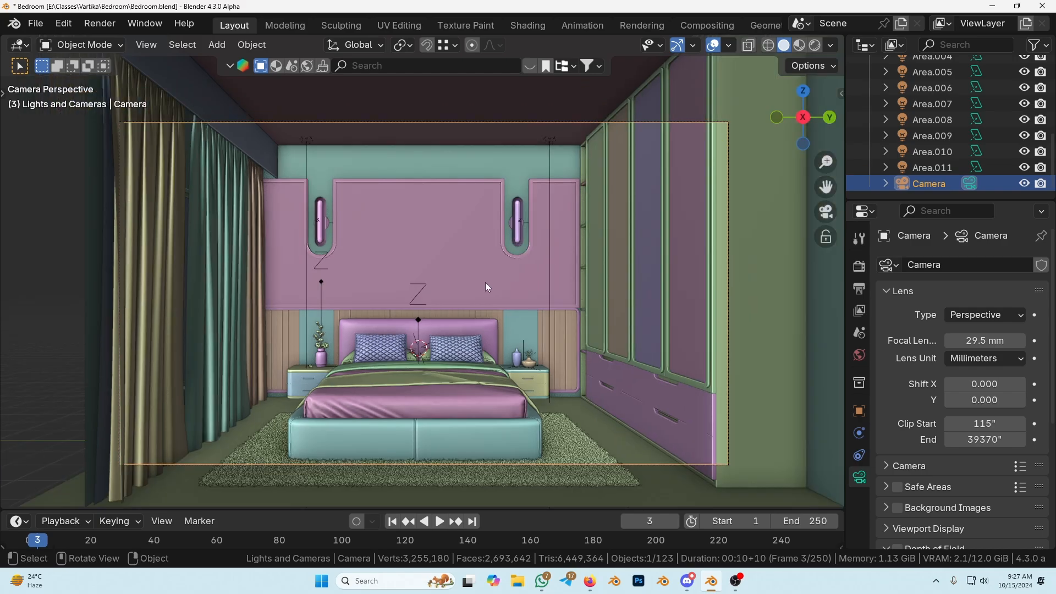
Add a second camera to the scene while facing the outer side wall of the bedroom.
middle_click_drag(591, 281, 418, 288)
scroll(528, 305, "down", 6)
scroll(373, 305, "up", 6)
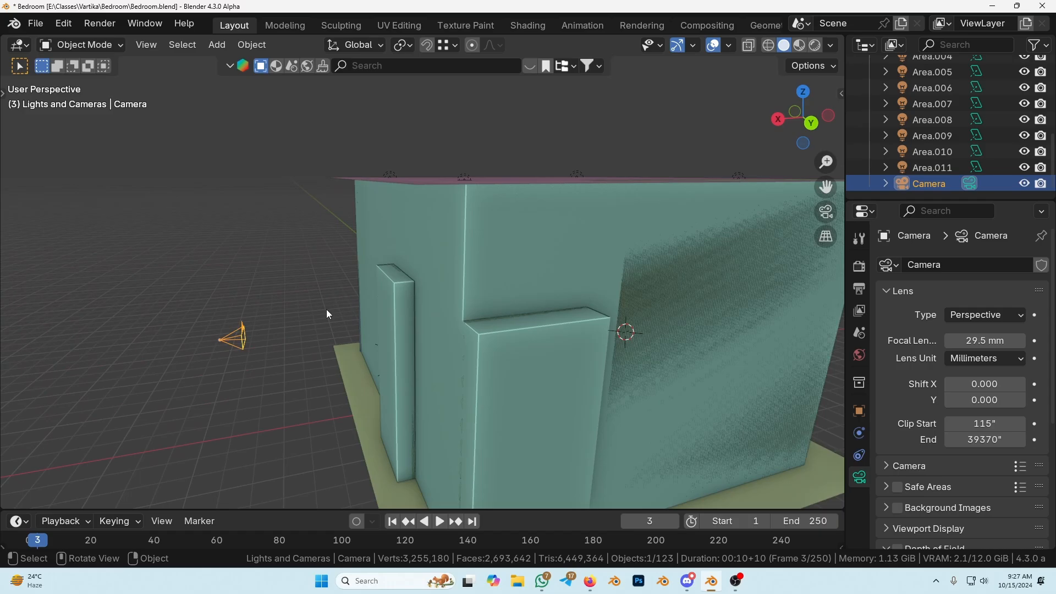
scroll(330, 314, "down", 5)
scroll(498, 333, "up", 3)
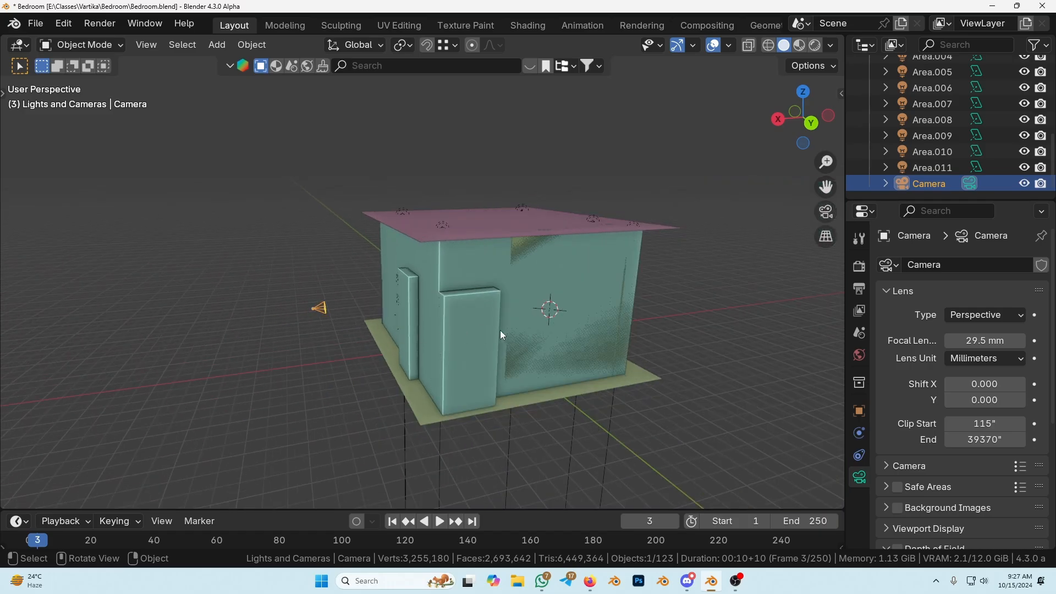
middle_click_drag(493, 332, 463, 348)
middle_click_drag(530, 360, 494, 349, "shift")
key("shift+a")
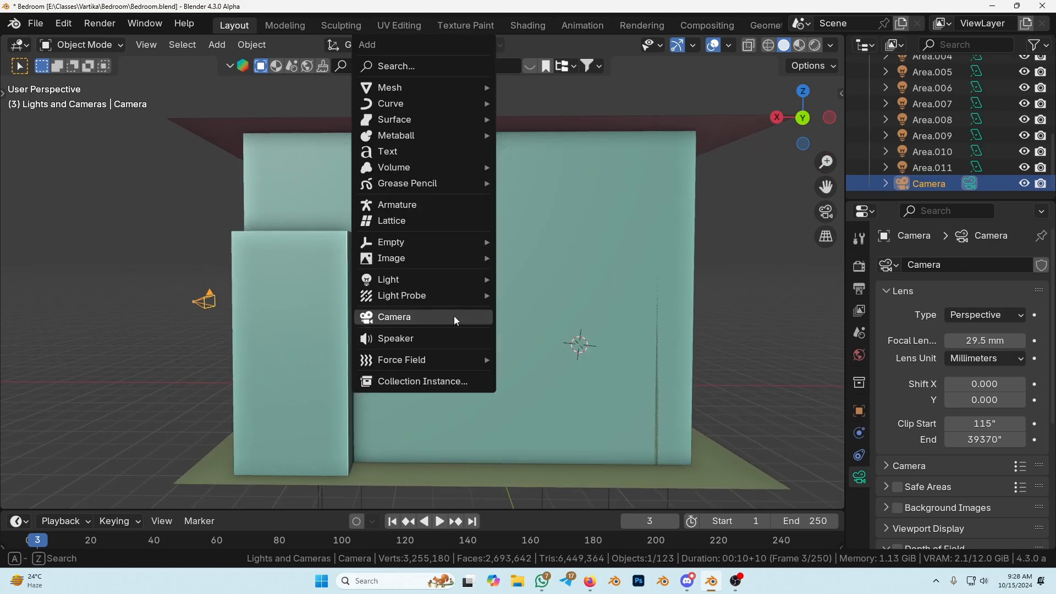
left_click(452, 316)
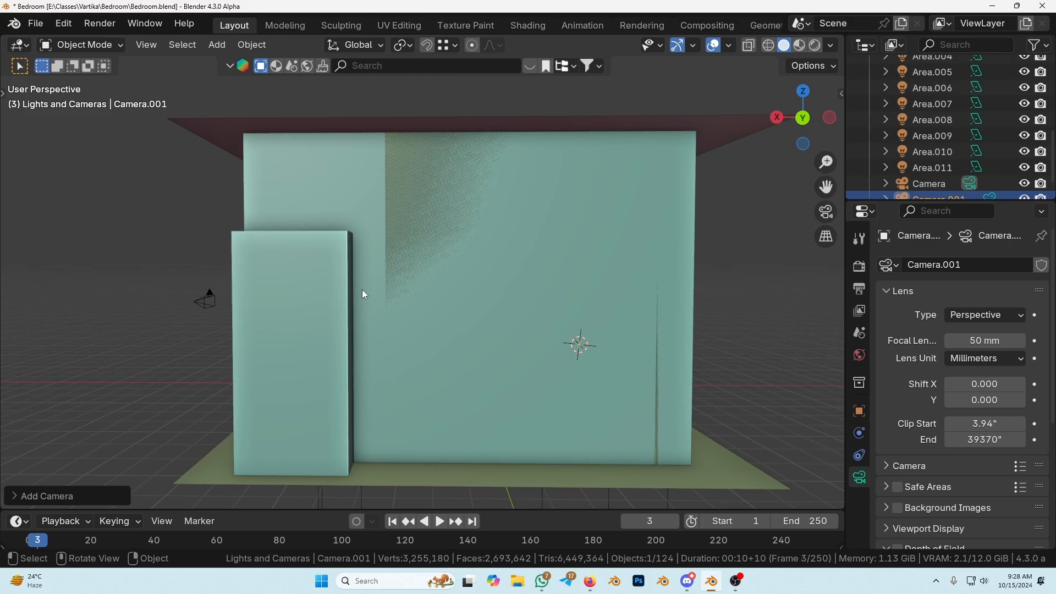
Align the active camera to the current view of the side wall and select that camera.
left_click(146, 45)
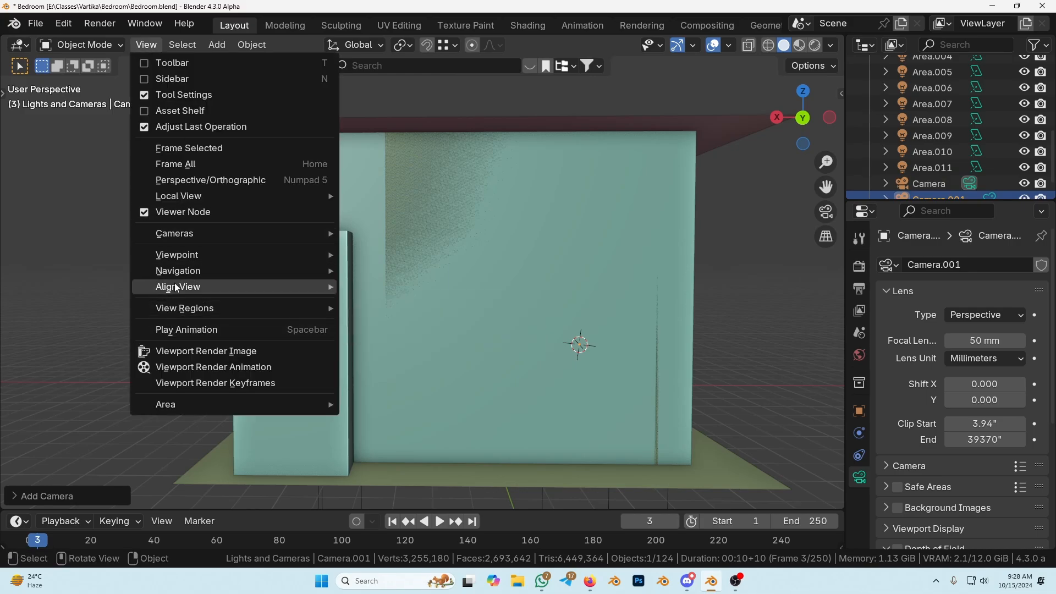
mouse_move(174, 286)
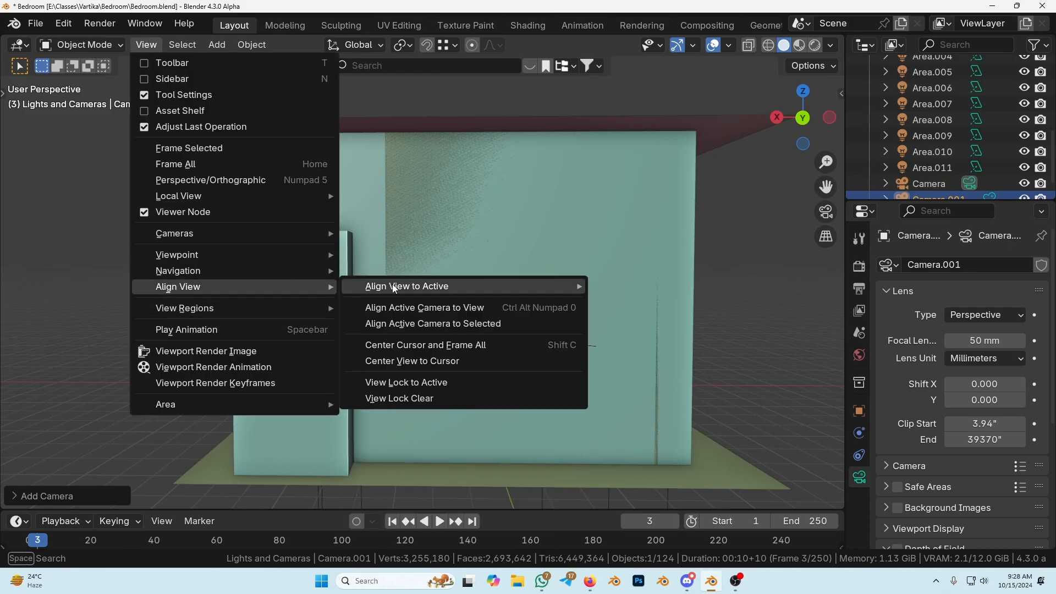
left_click(416, 307)
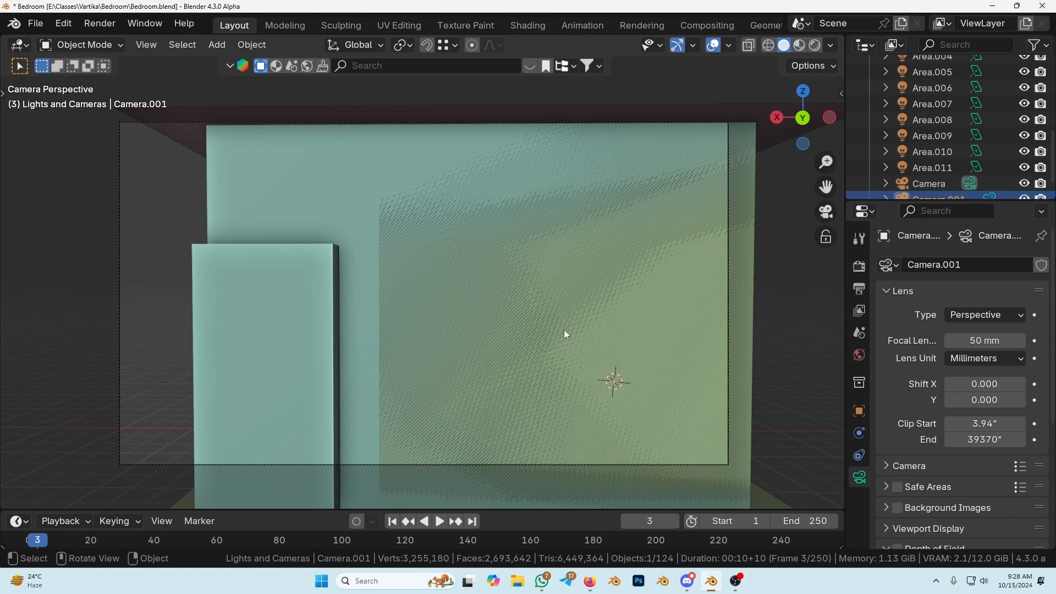
left_click(156, 123)
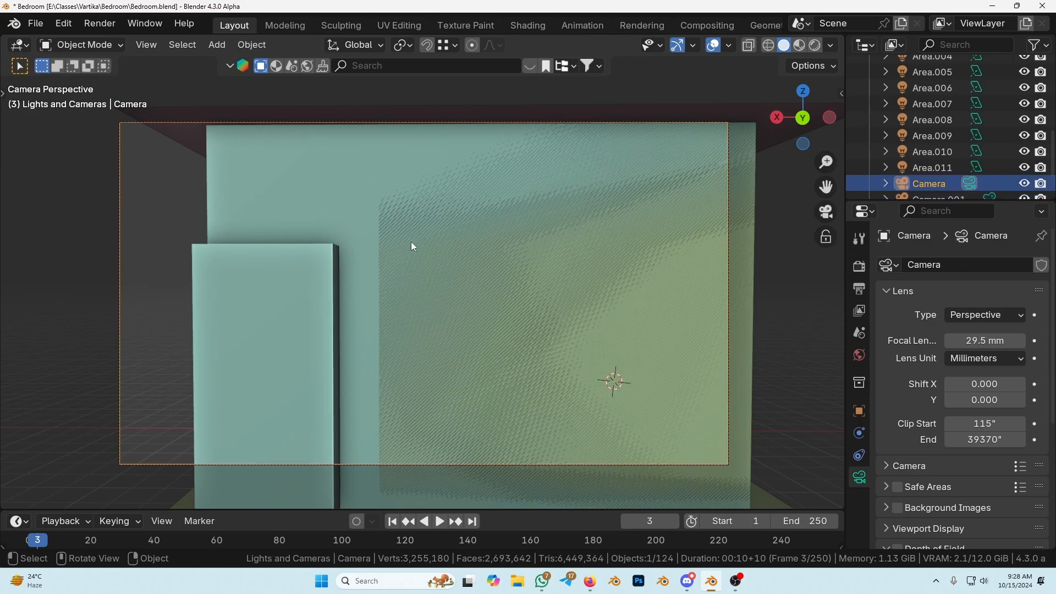
key("g")
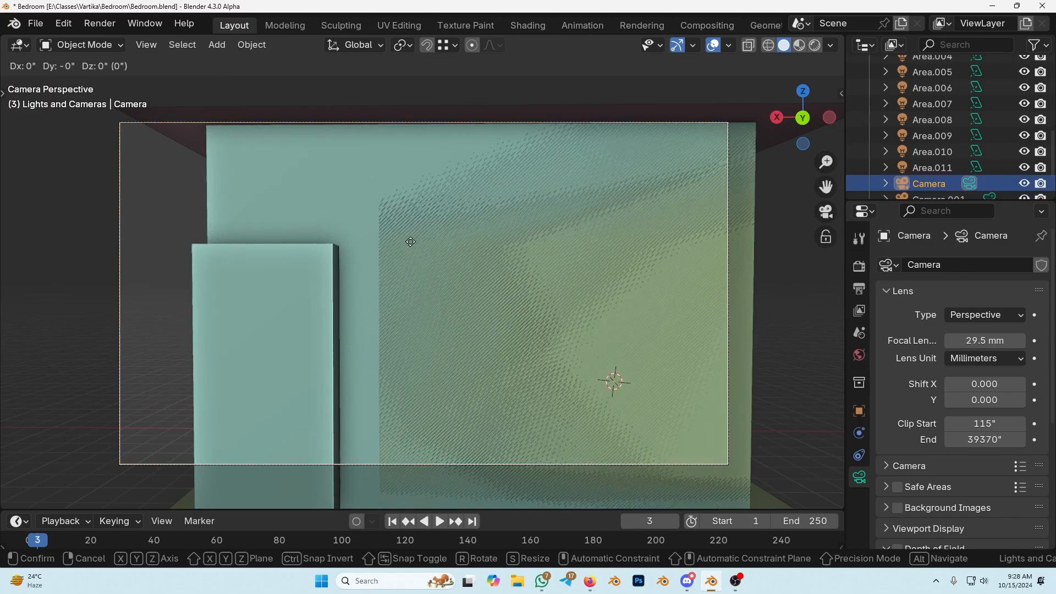
key("Escape")
Set the camera's location to X 12.003", Y 247.11" and Z 64.43", and its clip start to 132".
left_click(858, 411)
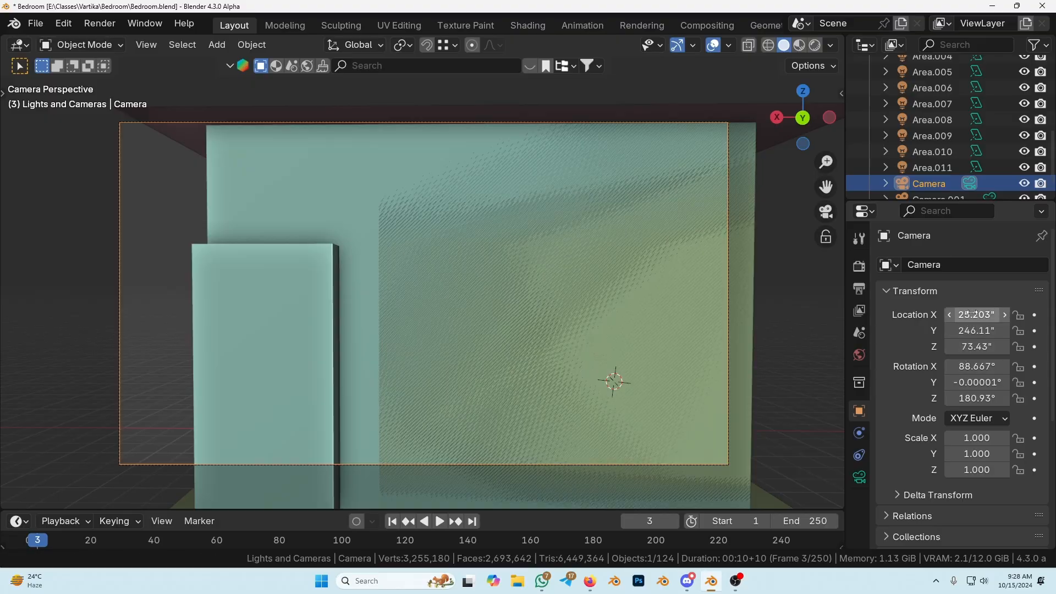
left_click_drag(977, 315, 978, 350)
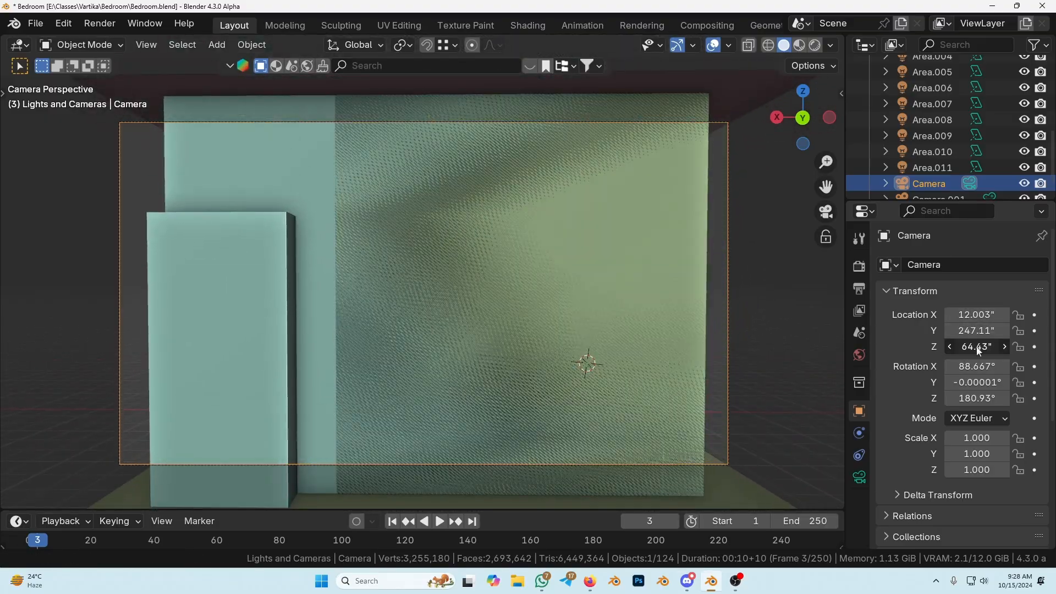
left_click(859, 476)
mouse_move(963, 423)
left_mouse_down()
mouse_move(985, 423)
mouse_move(971, 423)
left_mouse_up()
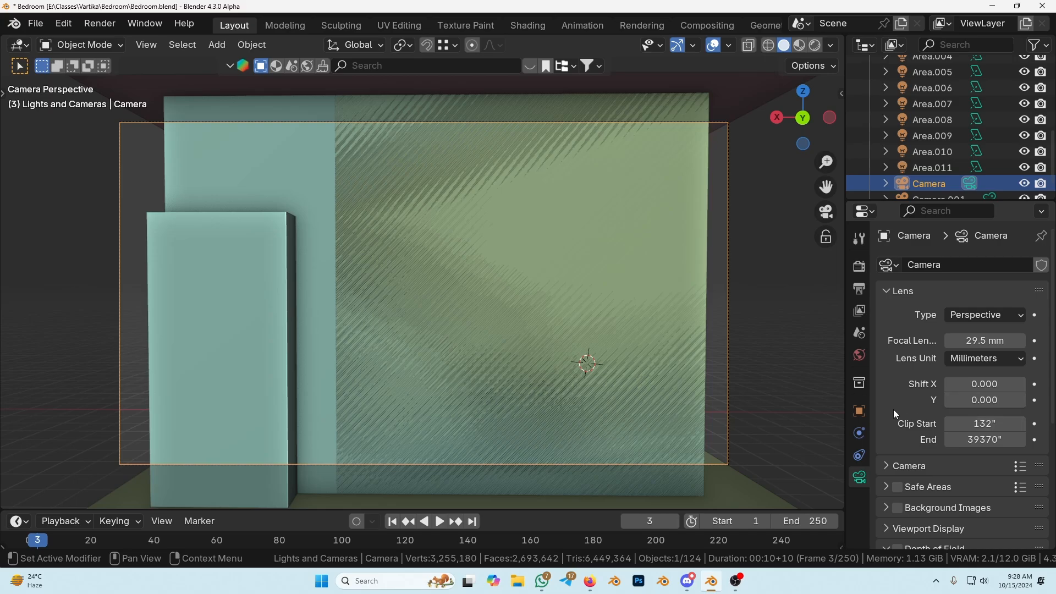
Straighten the camera by setting its rotation to X 90°, Y 0° and Z 180°.
left_click(859, 411)
left_click_drag(976, 366, 984, 366)
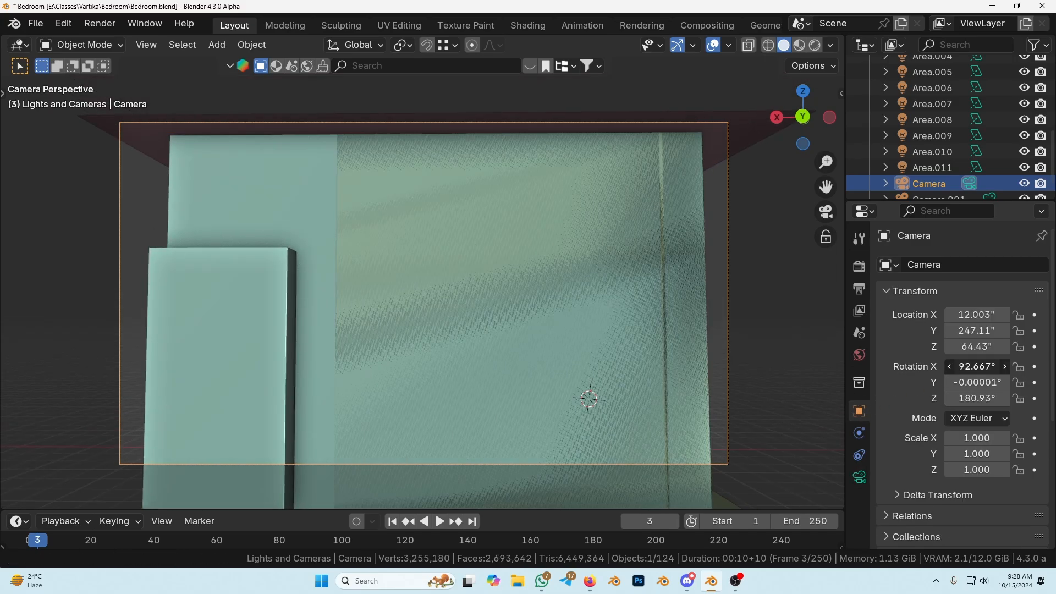
left_click(976, 368)
type("90")
key("Tab")
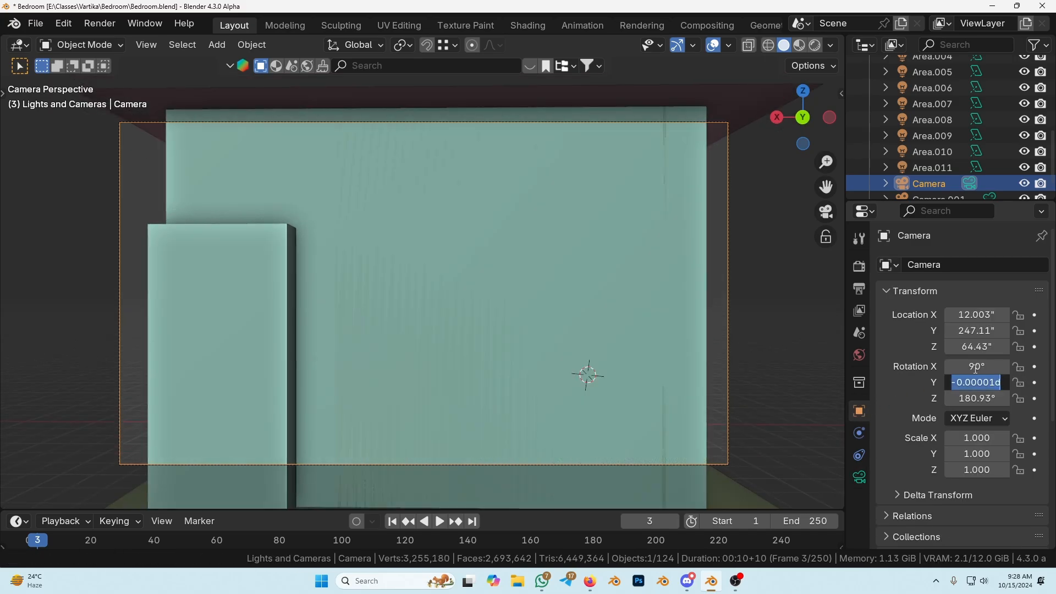
type("0")
key("Tab")
type("180")
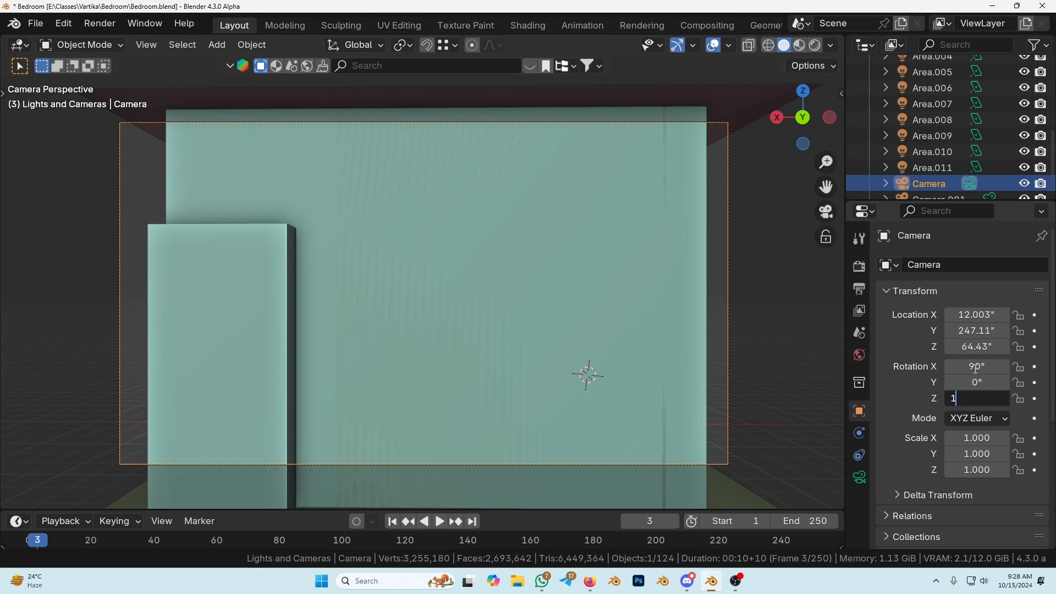
key("Return")
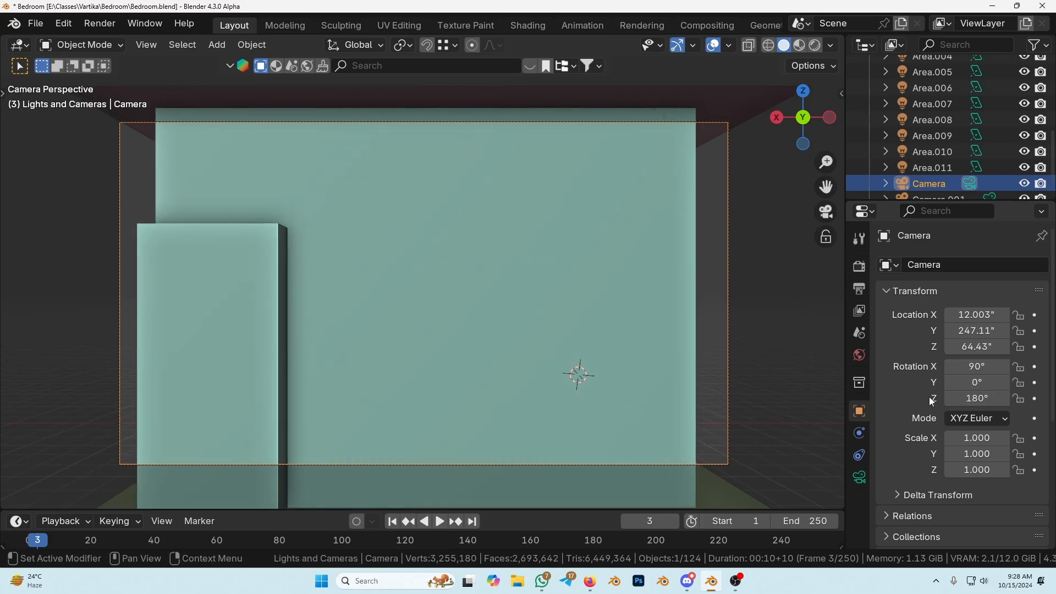
Move the camera toward the room to a Y location of 194.11" and lower it to a Z location of 50.43".
left_click(859, 435)
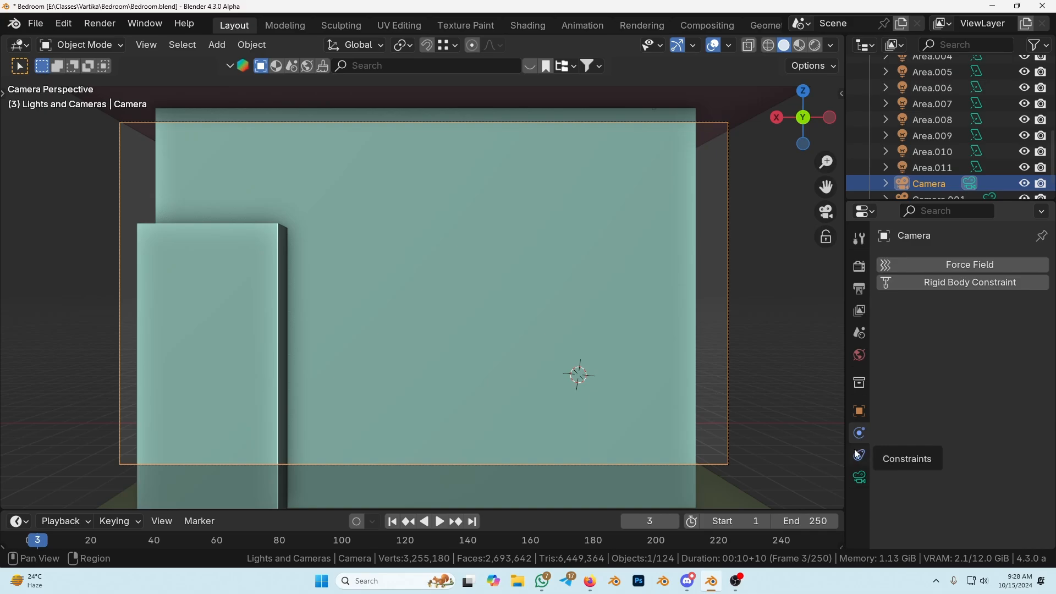
left_click(861, 478)
left_click(859, 411)
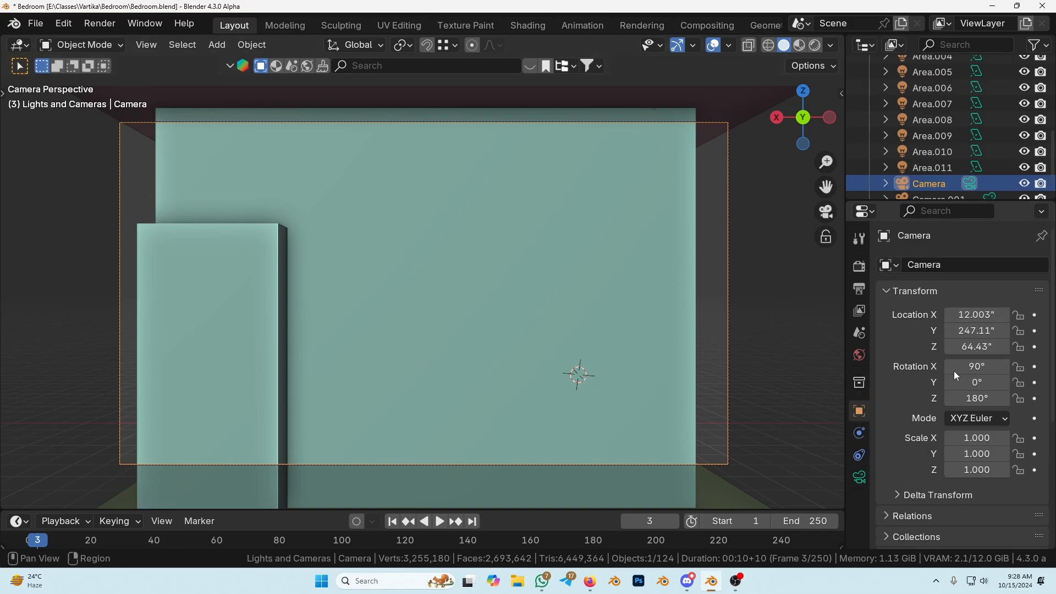
left_click_drag(976, 331, 887, 331)
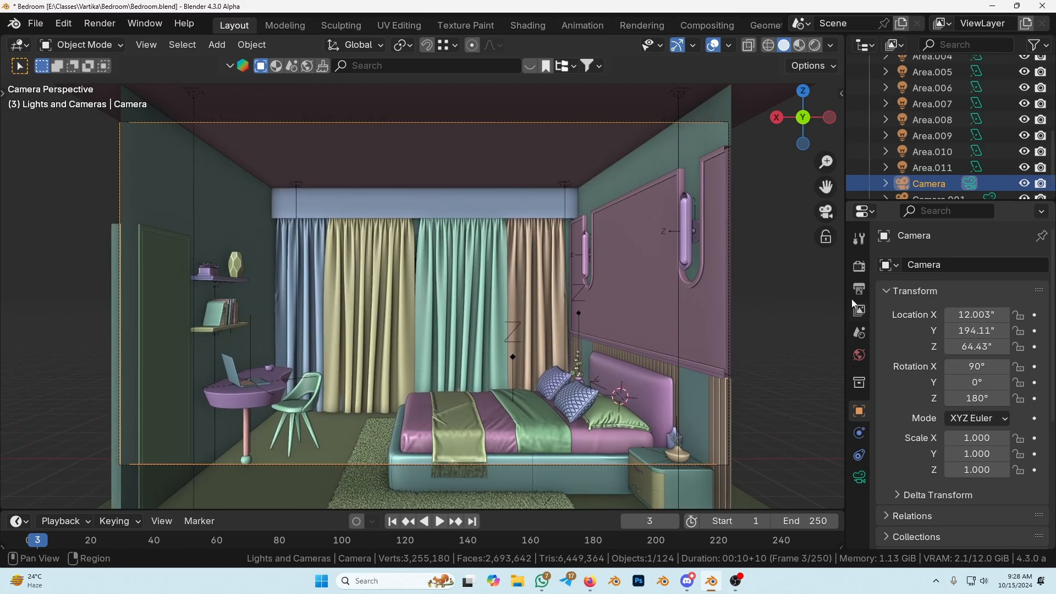
left_click_drag(976, 346, 954, 346)
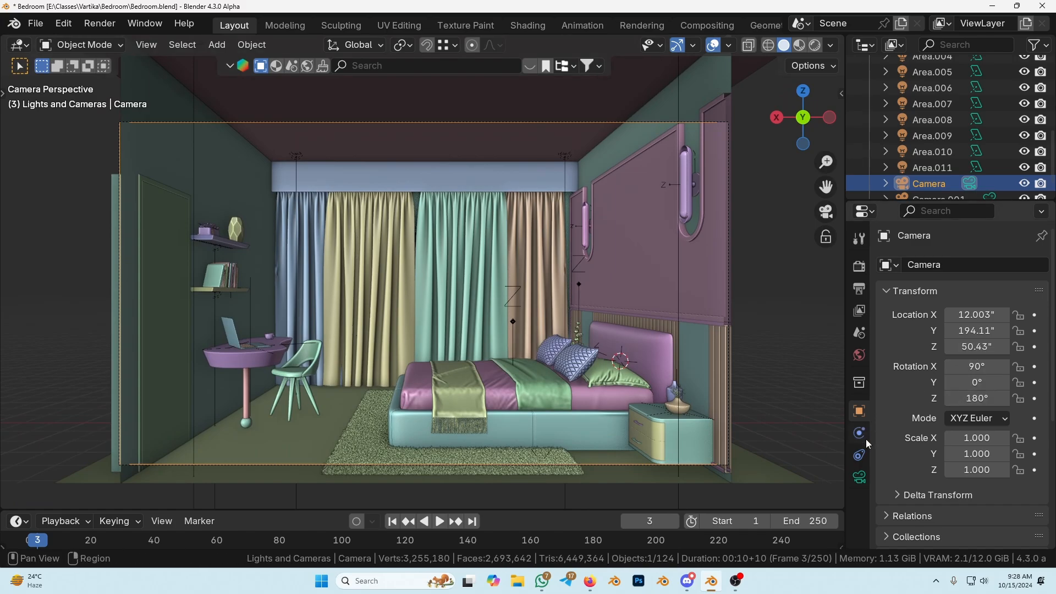
Set the camera's focal length to 30 mm, check the framing and leave the camera view.
left_click(860, 477)
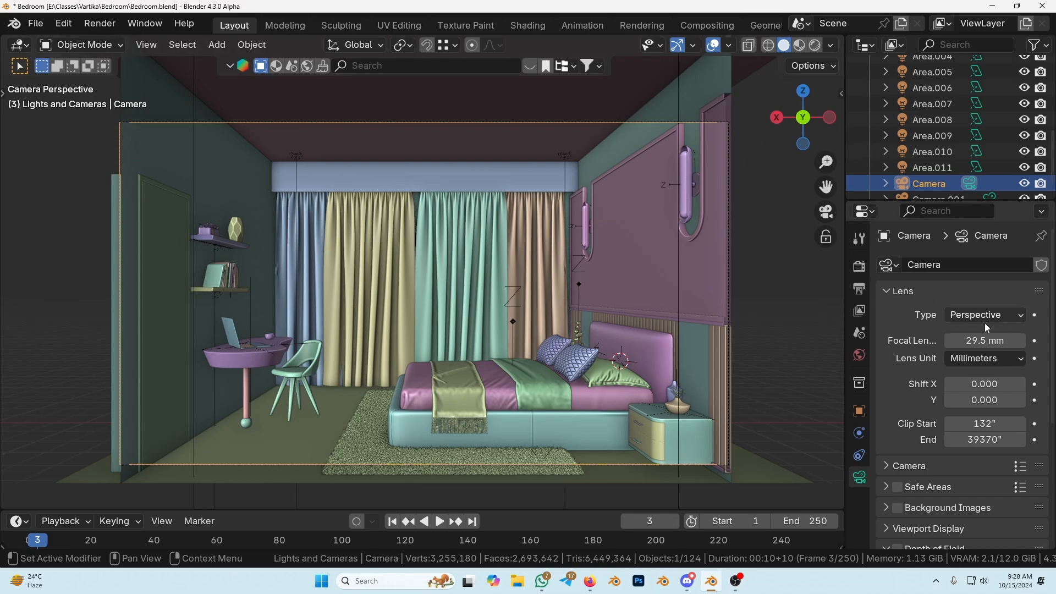
left_click(982, 341)
type("30")
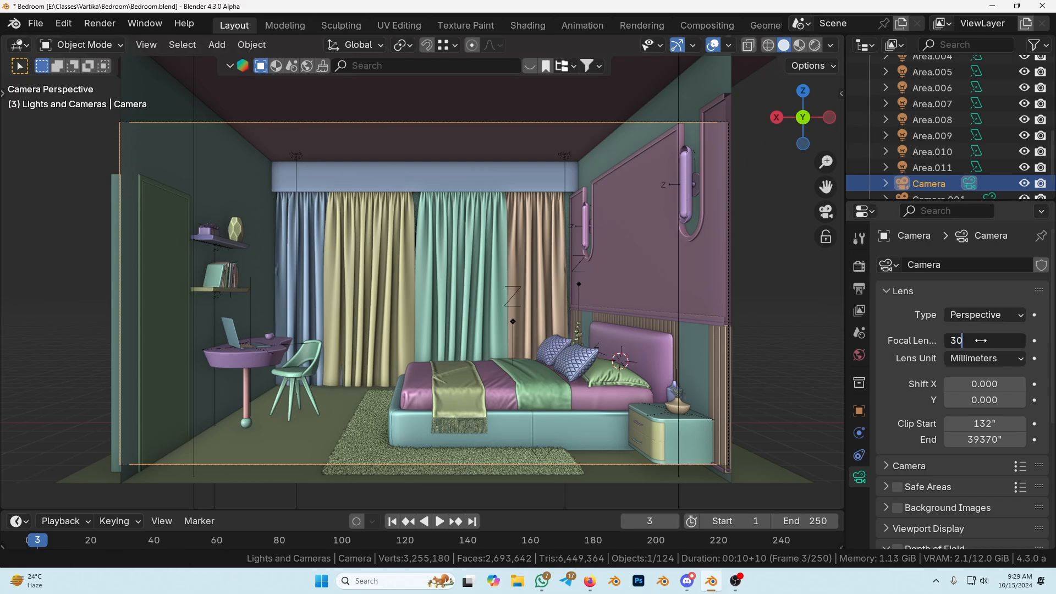
key("Return")
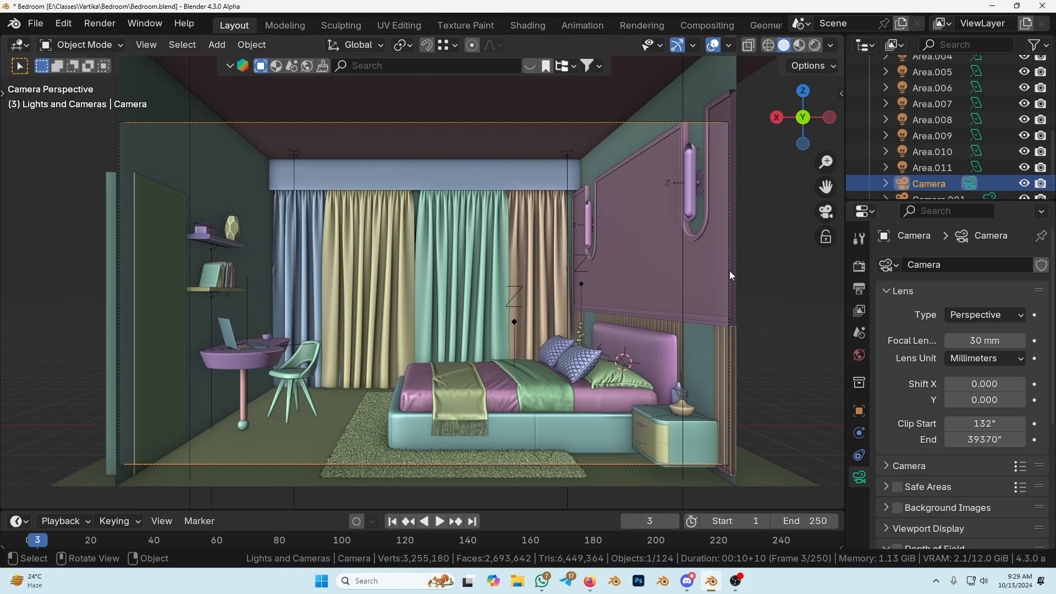
scroll(382, 265, "up", 2)
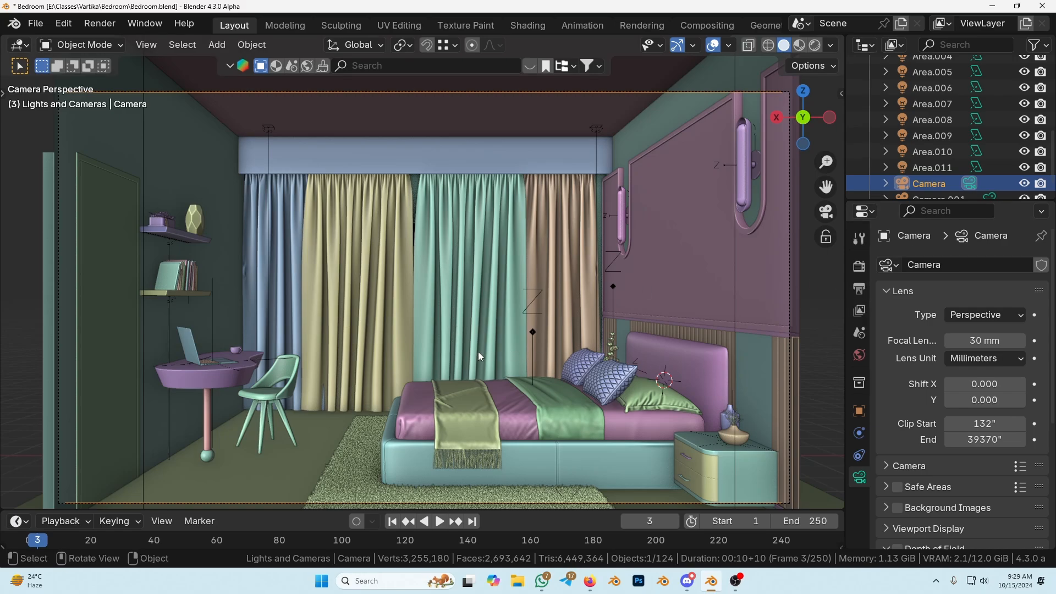
key("KP_0")
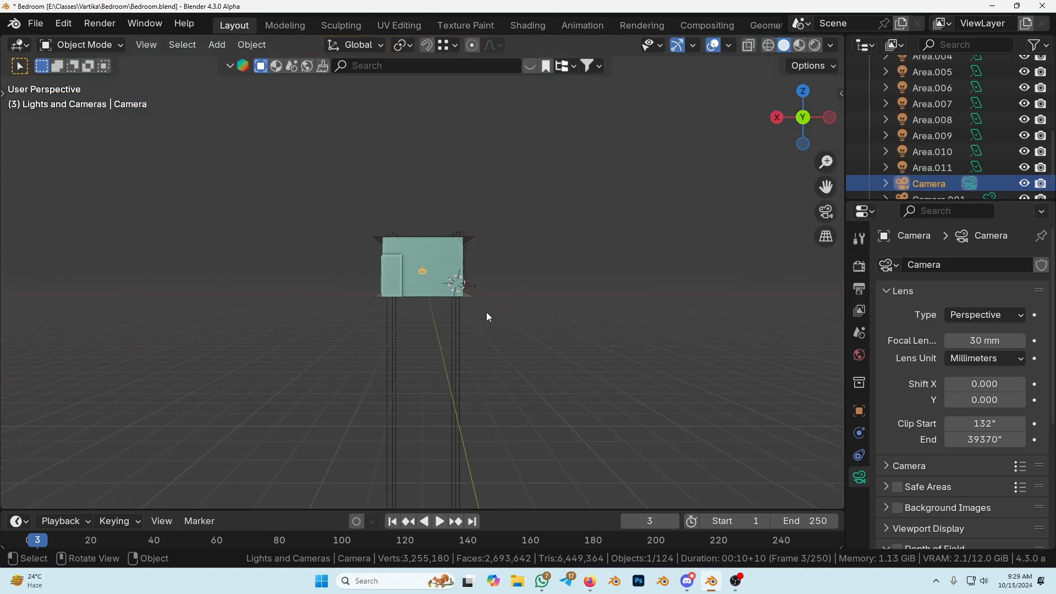
Add a new camera and align it to a view facing the room's outer side wall.
middle_click_drag(486, 312, 368, 344)
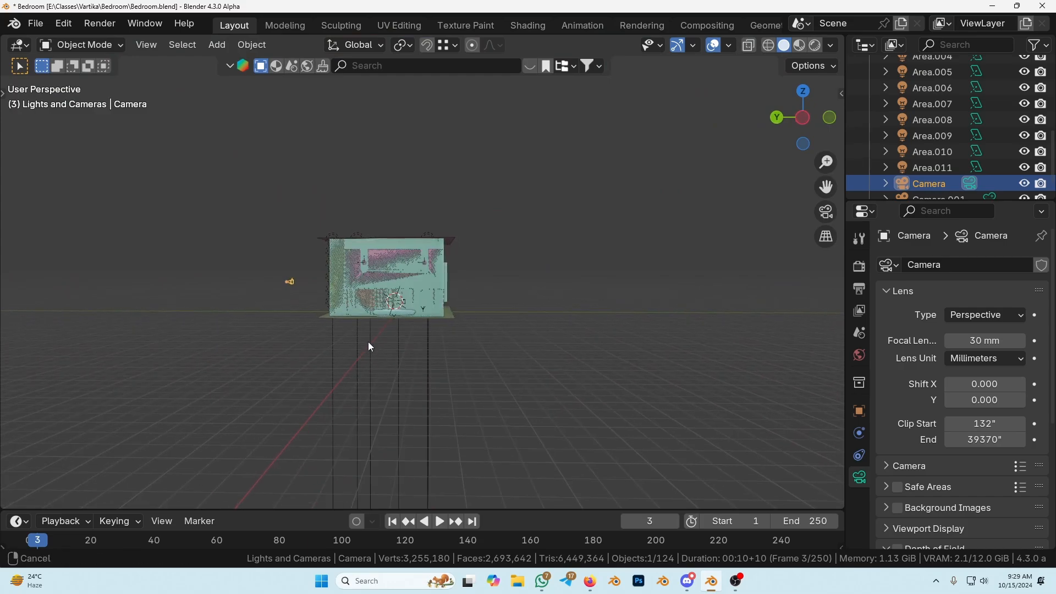
scroll(374, 308, "up", 4)
middle_click_drag(376, 305, 508, 296)
key("shift+a")
left_click(436, 308)
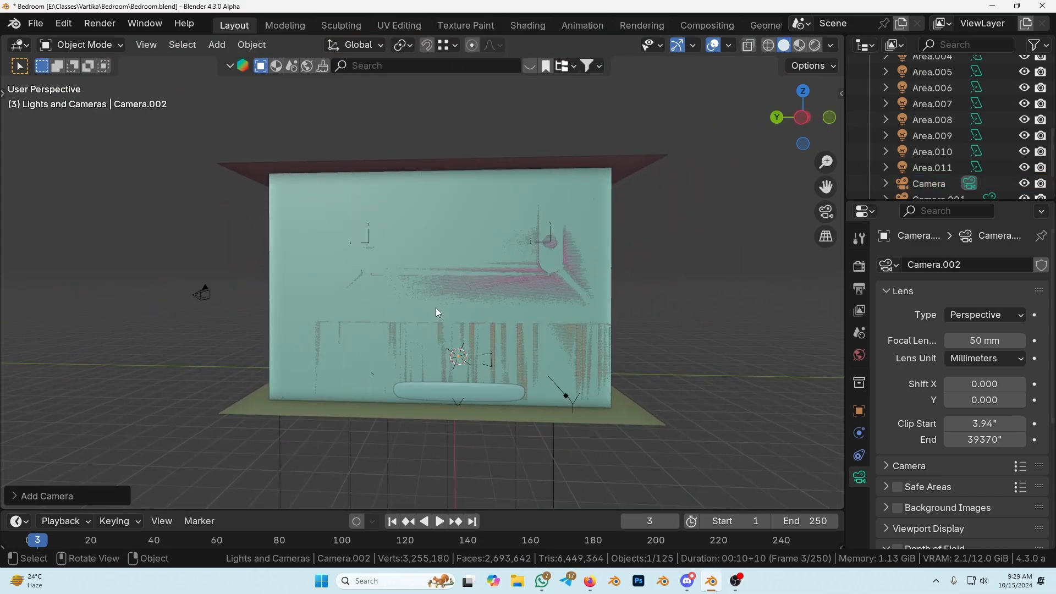
key("ctrl+alt+KP_0")
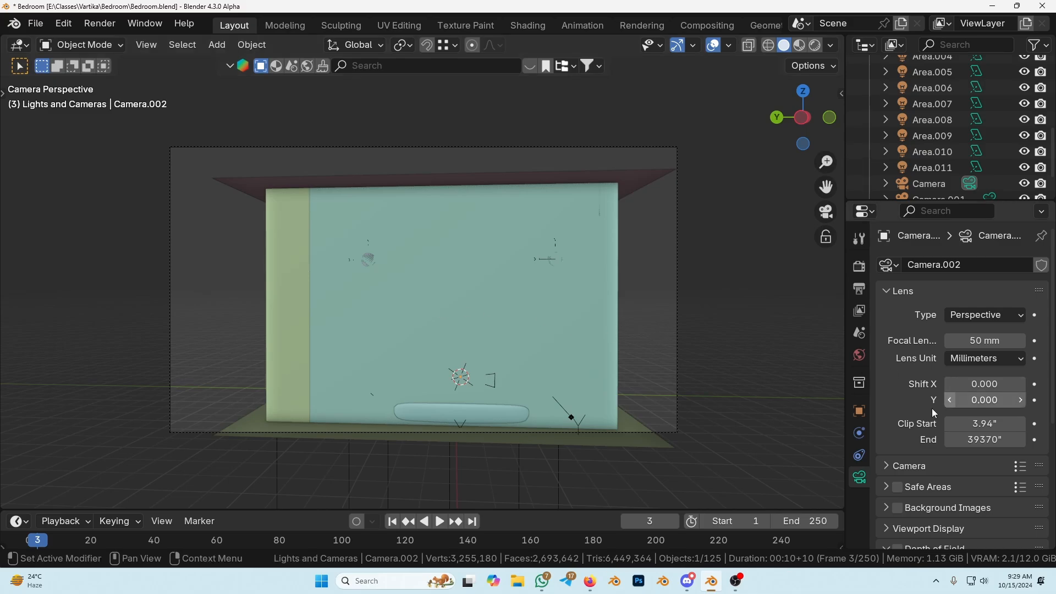
Set the new camera's rotation to X 90°, Y 0° and Z -90°.
left_click(860, 411)
left_click(987, 368)
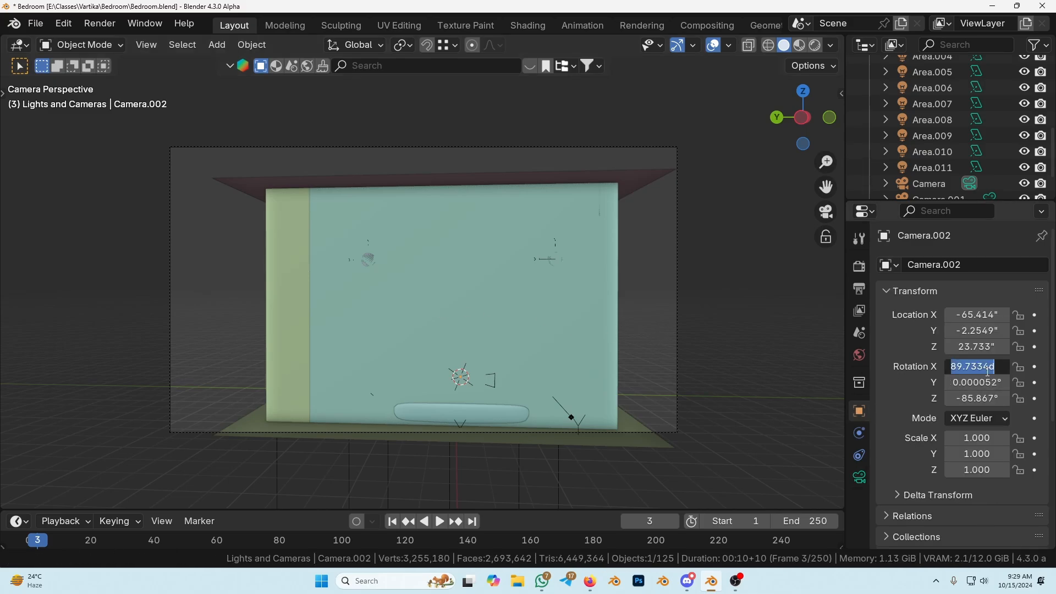
type("90")
key("Tab")
type("0")
key("Tab")
type("-90")
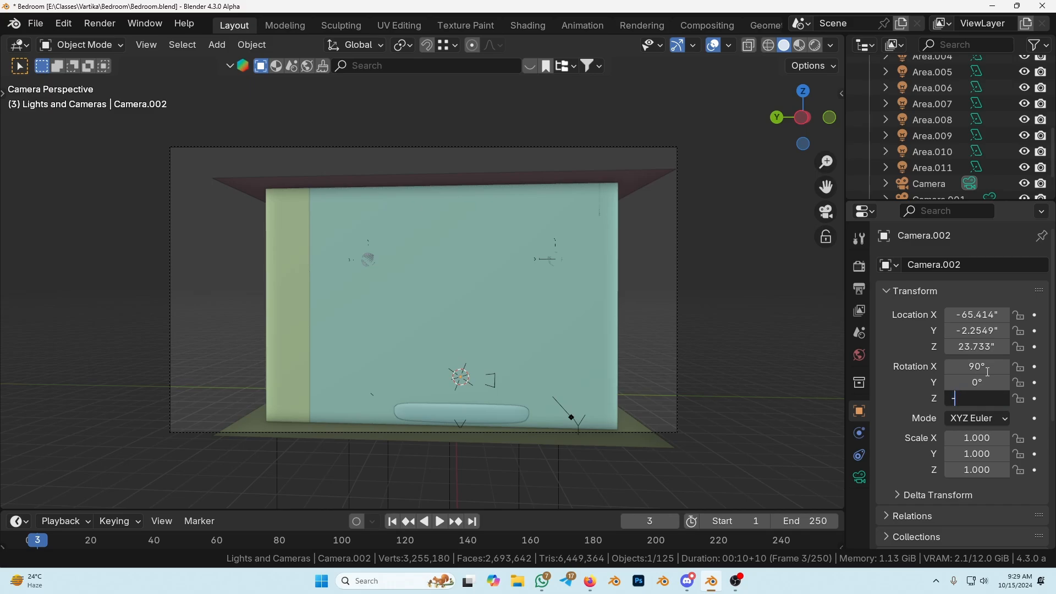
key("Return")
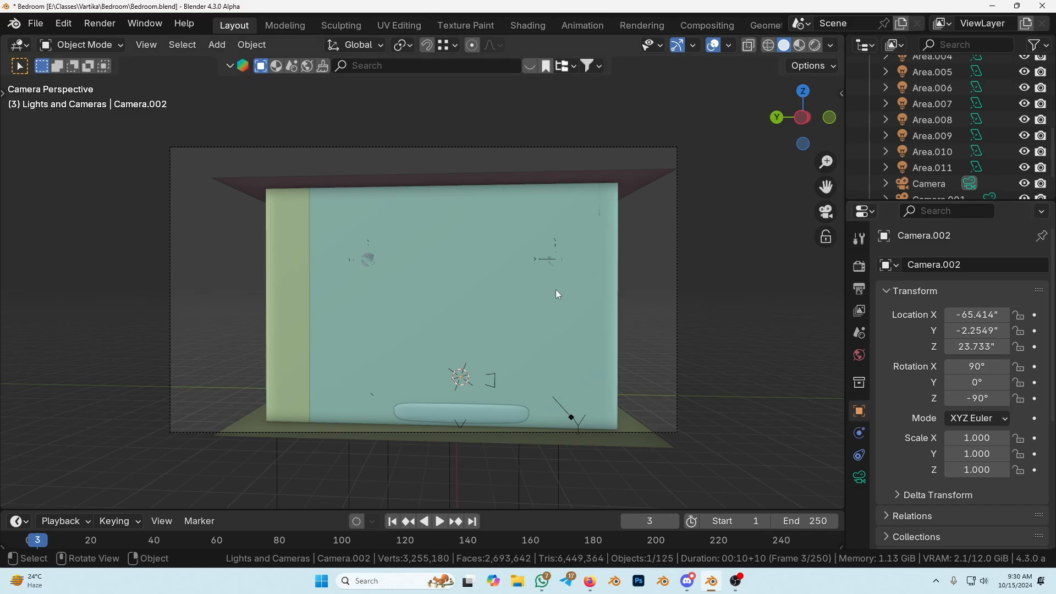
Undo the rotation changes on the new camera.
middle_click_drag(556, 289, 177, 316)
key("ctrl+z")
key("ctrl+z")
key("ctrl+z")
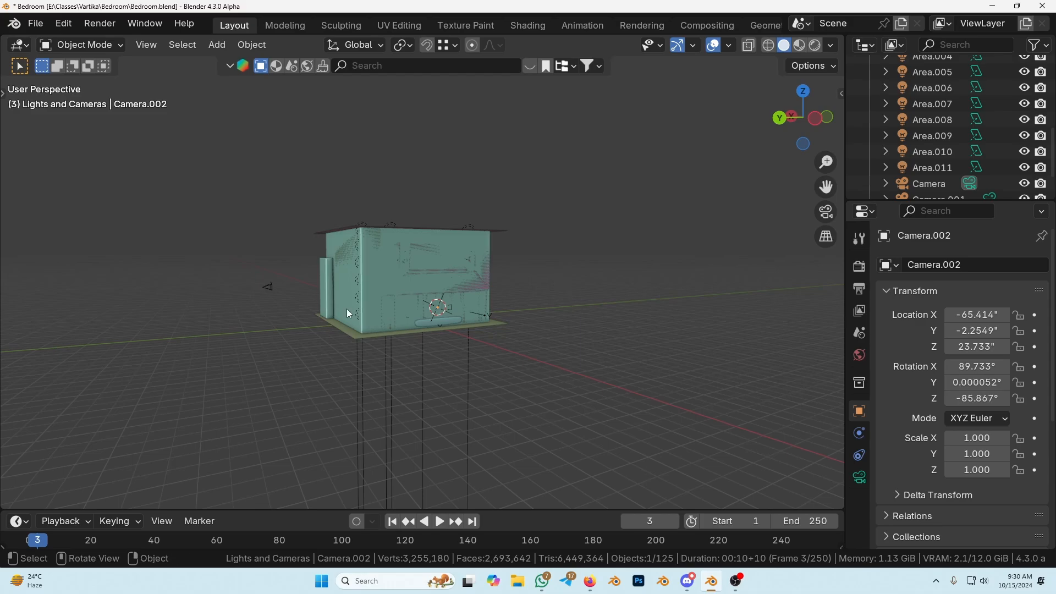
Inspect the room from outside in solid and wireframe shading, checking where the camera inside it sits.
middle_click_drag(346, 309, 481, 322)
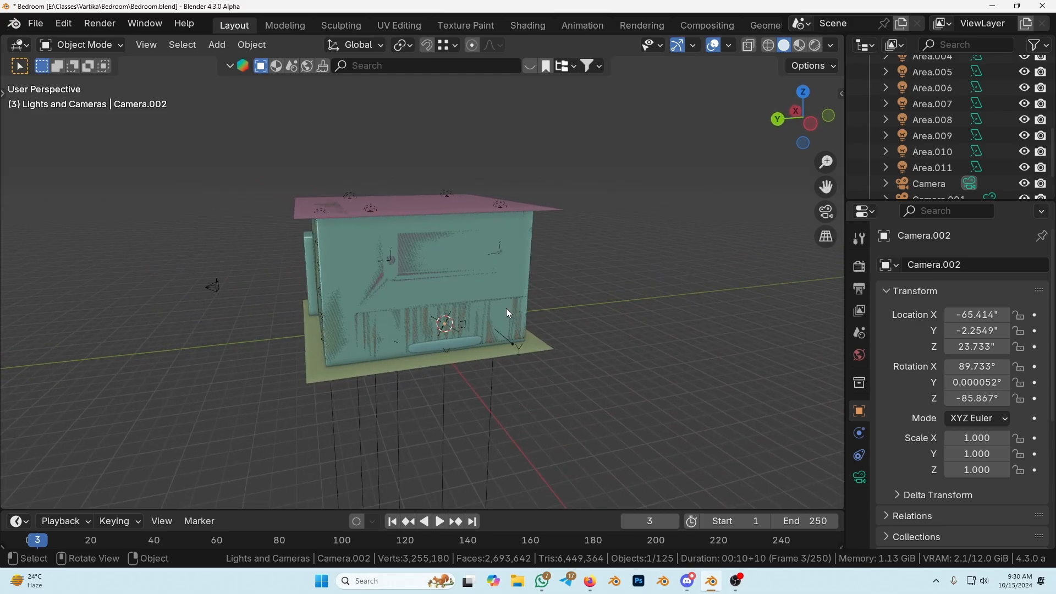
scroll(480, 318, "up", 5)
left_click(491, 367)
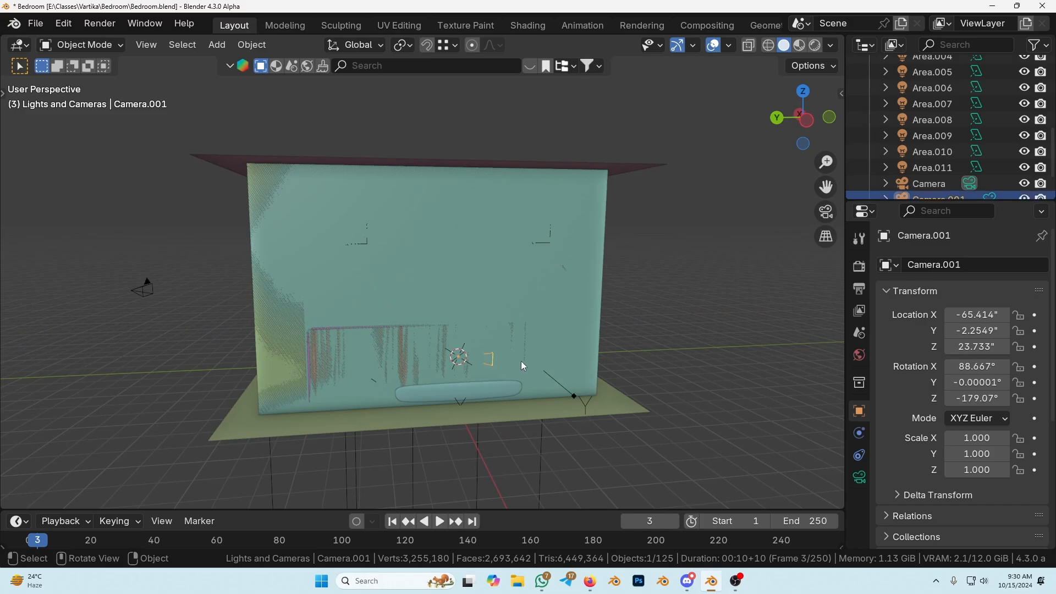
middle_click_drag(520, 361, 504, 339)
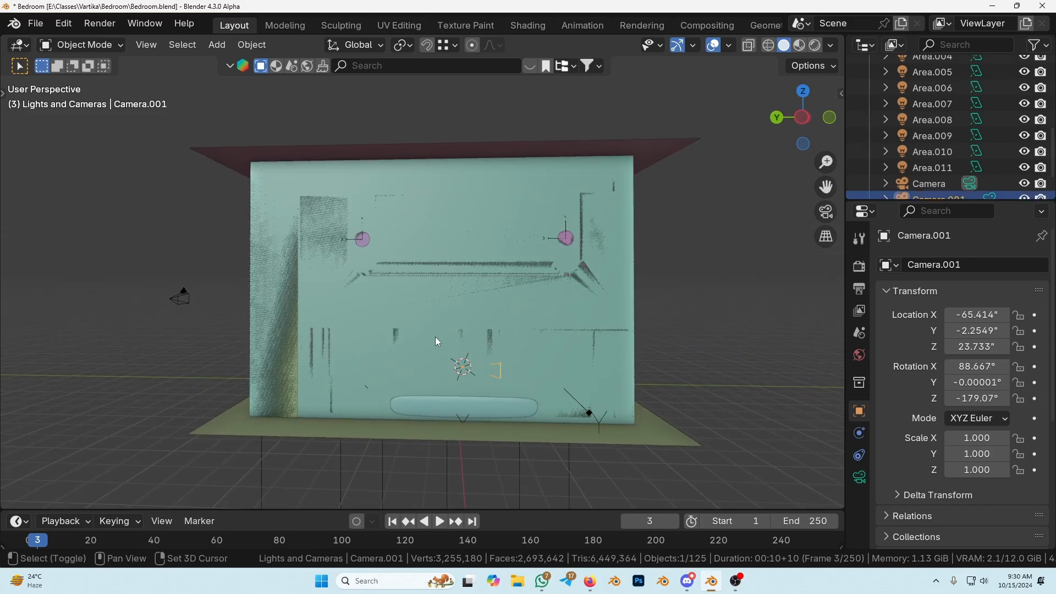
key("shift+z")
middle_click_drag(418, 334, 461, 346)
key("shift+z")
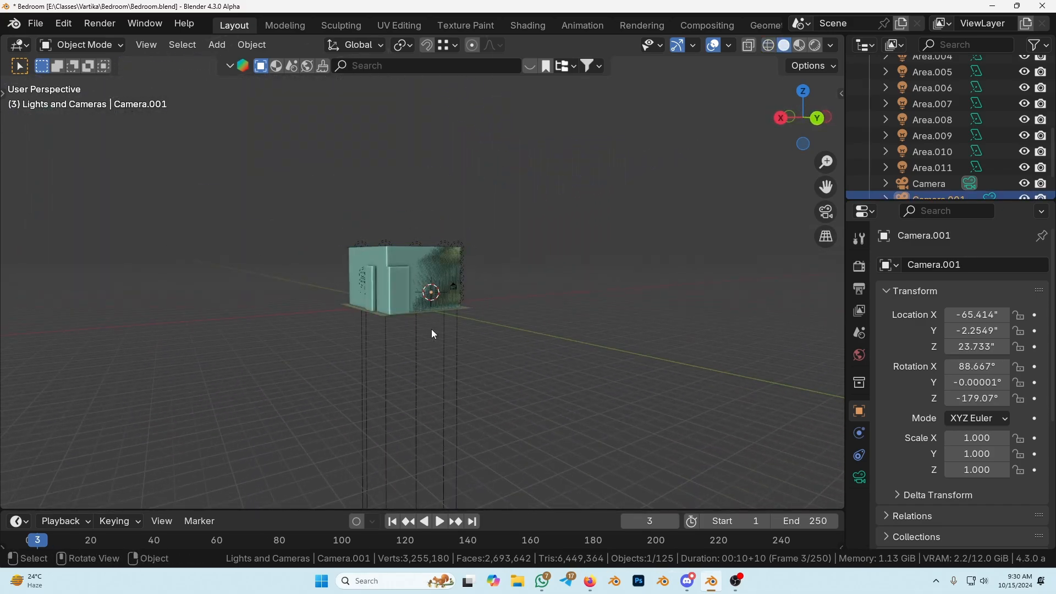
scroll(431, 329, "up", 5)
Undo the new camera and the curtain-wall camera changes until the main camera is back in its bed-facing placement.
key("ctrl+z")
key("ctrl+z")
key("ctrl+z")
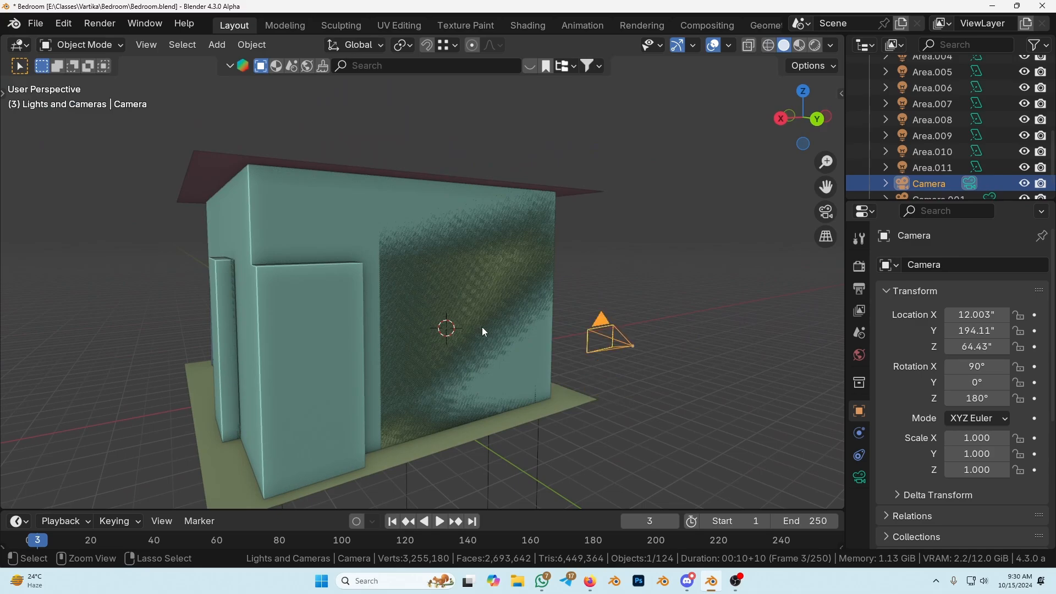
scroll(480, 328, "down", 6)
key("ctrl+z")
key("ctrl+z")
key("ctrl+z")
key("ctrl+z")
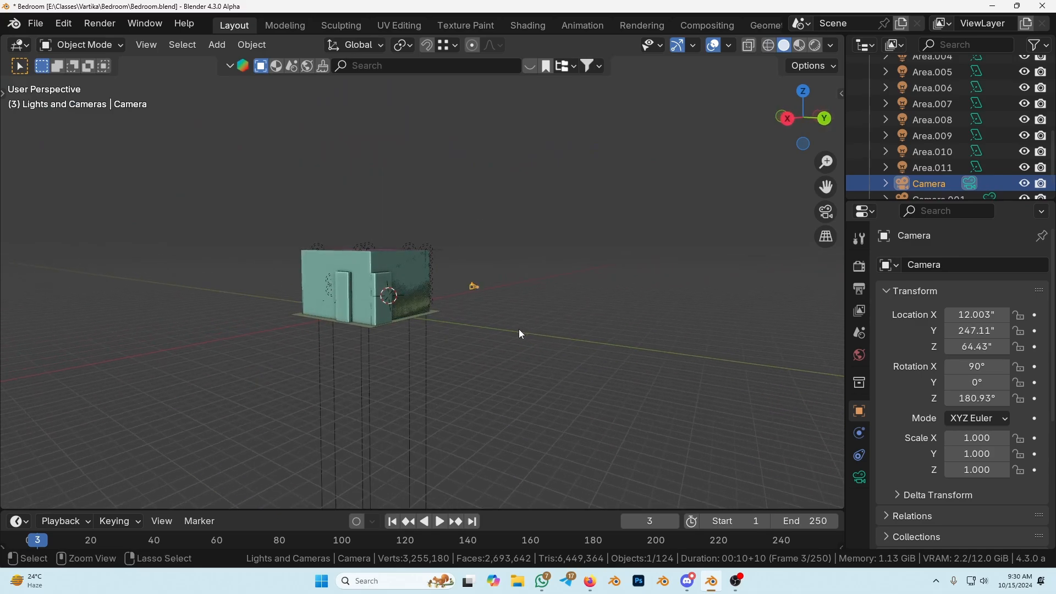
key("ctrl+z")
key("ctrl+z")
key("ctrl+z")
key("ctrl+z")
key("ctrl+z")
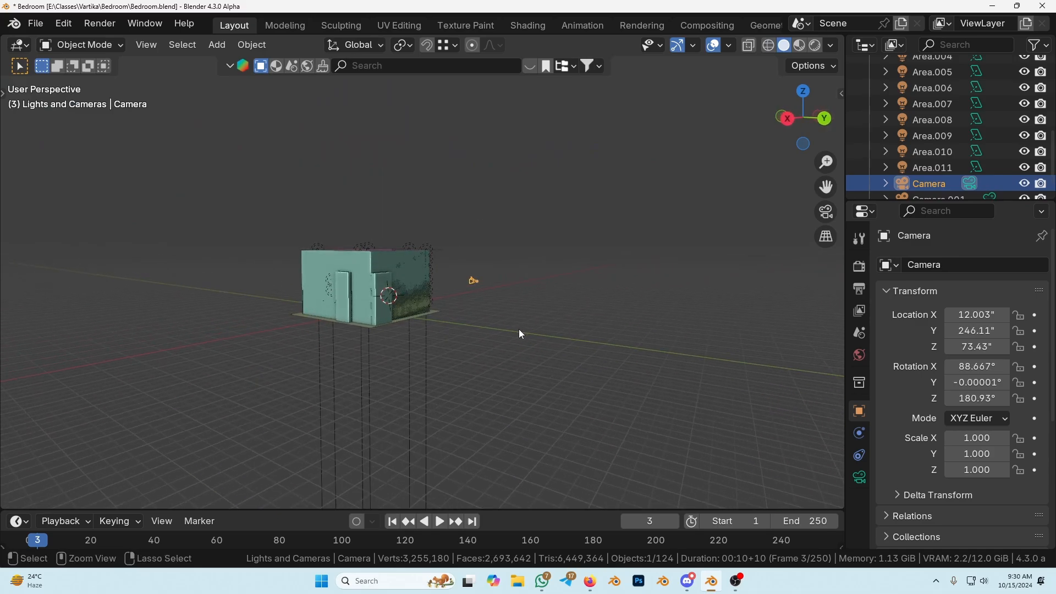
middle_click_drag(529, 325, 454, 329)
left_click(422, 296)
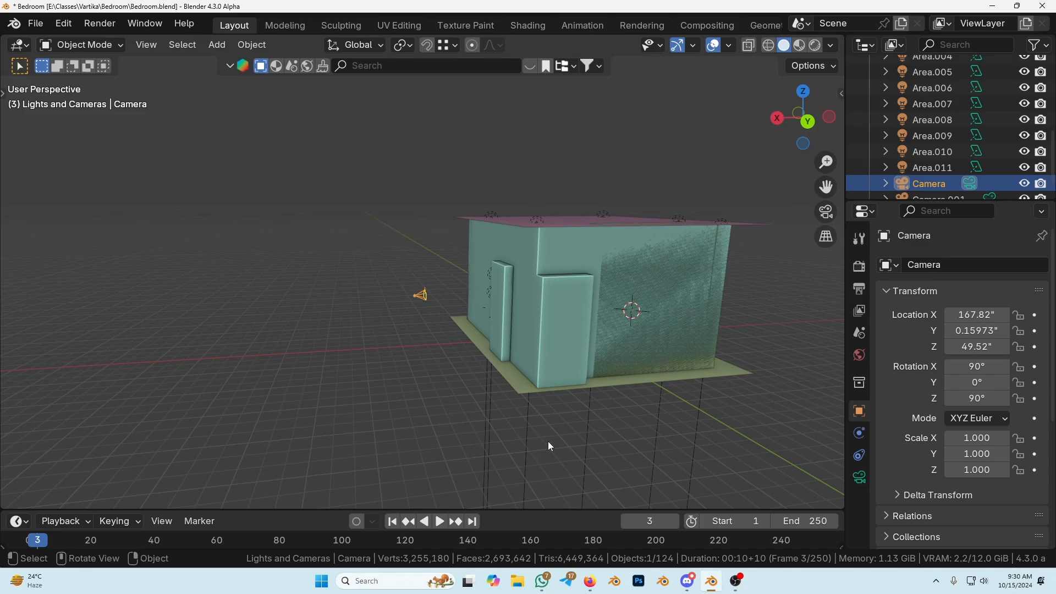
Look through the bed-facing camera and switch the viewport to rendered shading.
left_click_drag(556, 510, 556, 500)
middle_click_drag(556, 499, 449, 432)
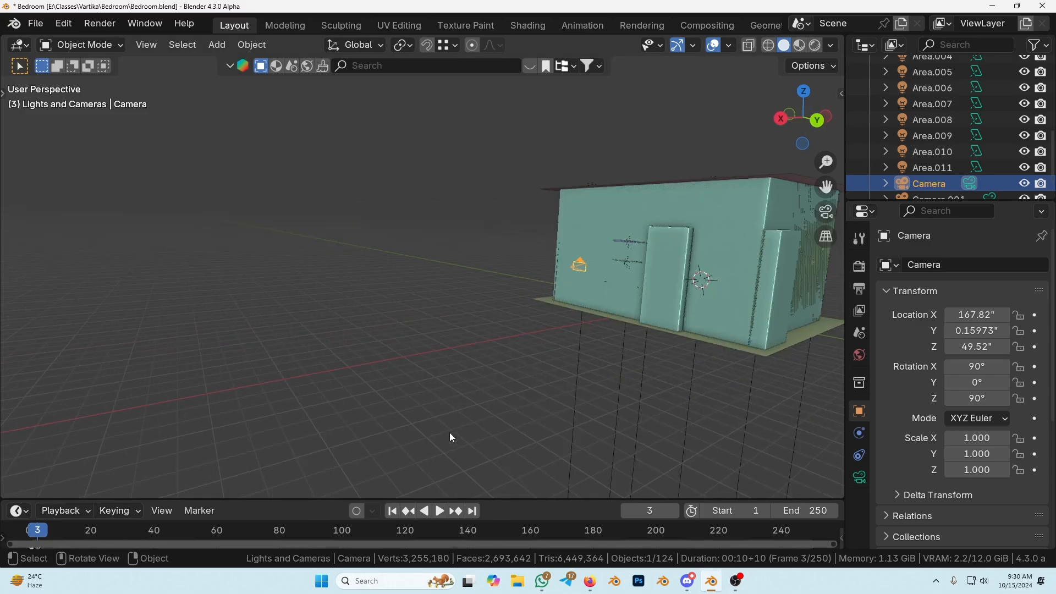
key("KP_0")
scroll(447, 345, "up", 3)
key("z")
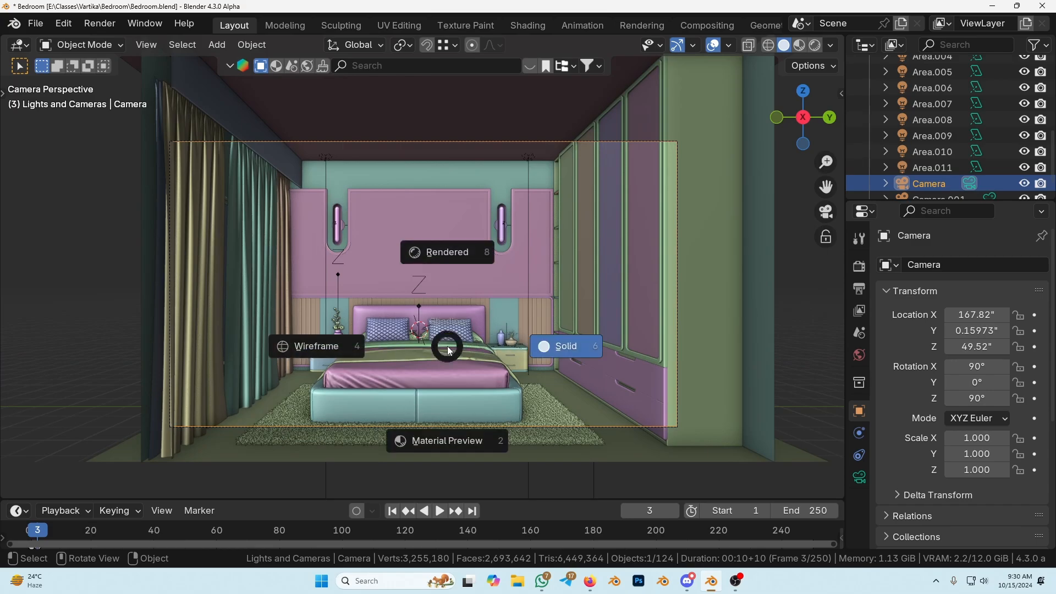
key("Escape")
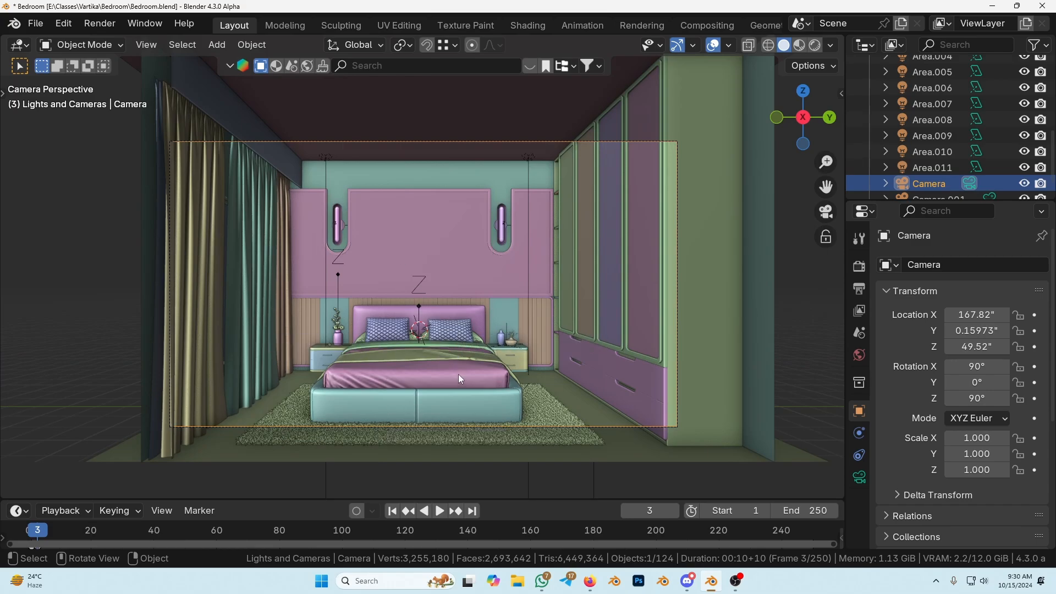
key("z")
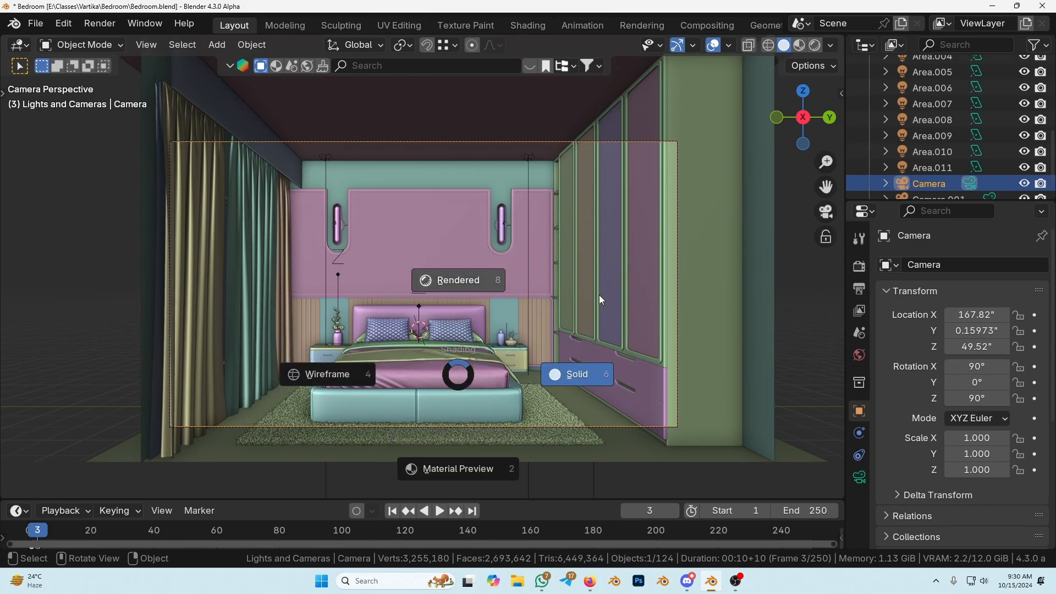
key("8")
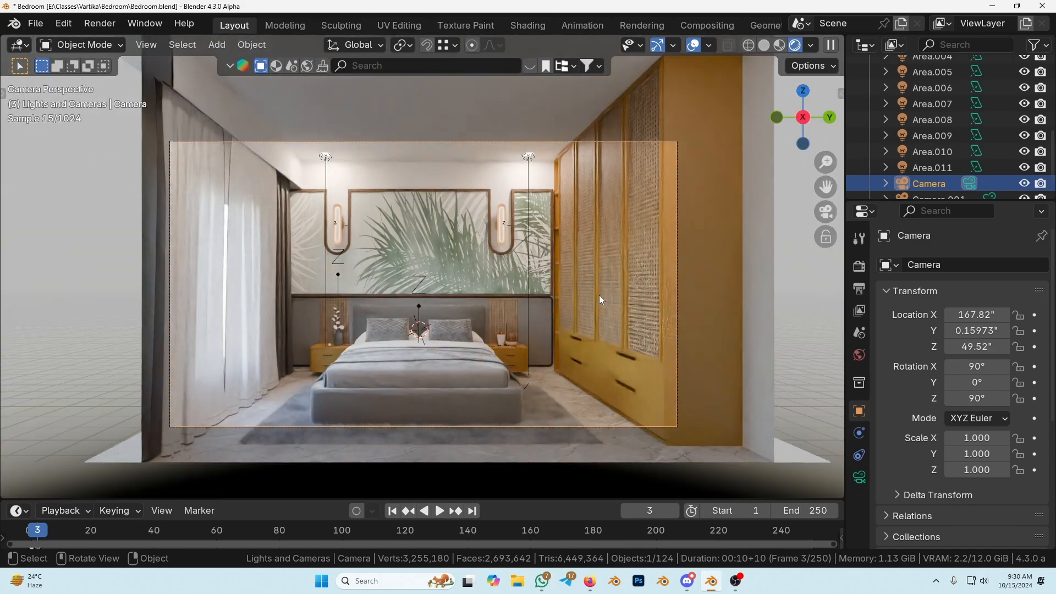
Toggle the camera view off and on again in the rendered viewport.
key("grave")
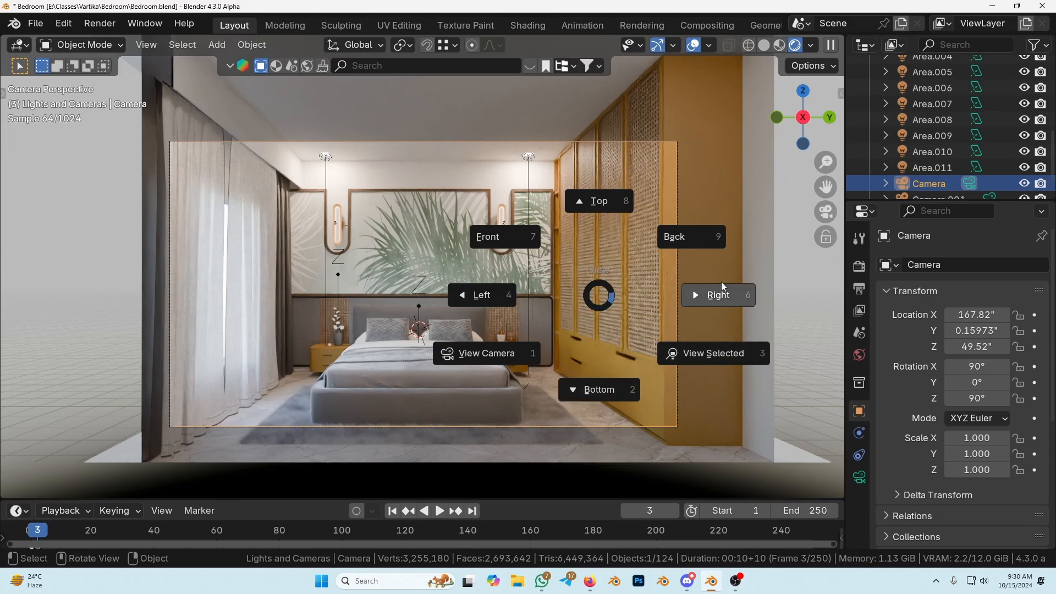
left_click(479, 361)
key("grave")
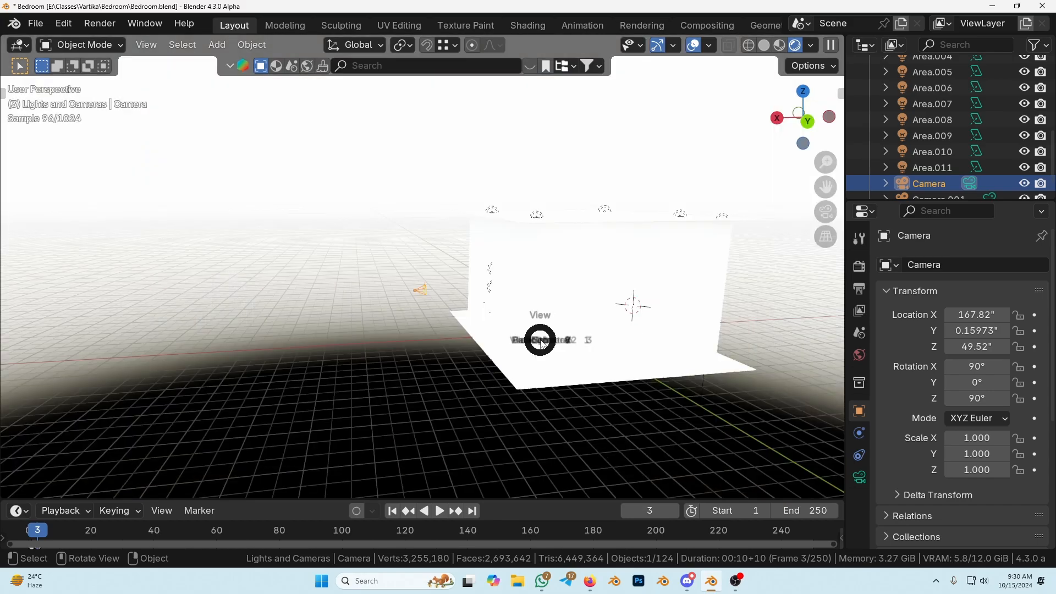
left_click(432, 411)
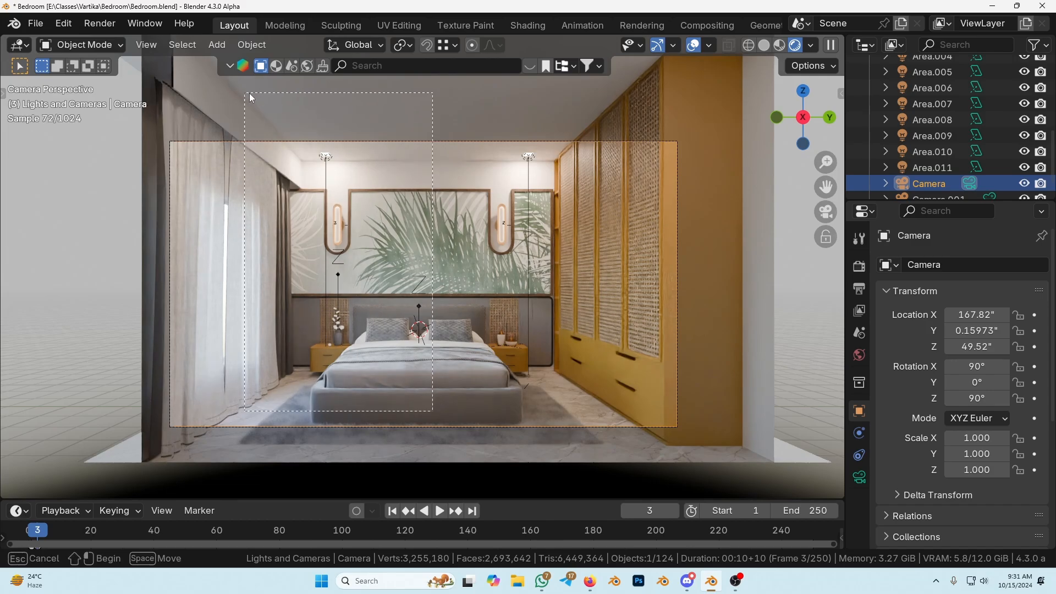
mouse_move(140, 91)
left_mouse_down()
mouse_move(410, 88)
mouse_move(770, 135)
mouse_move(690, 470)
mouse_move(55, 442)
mouse_move(55, 135)
mouse_move(94, 93)
left_mouse_up()
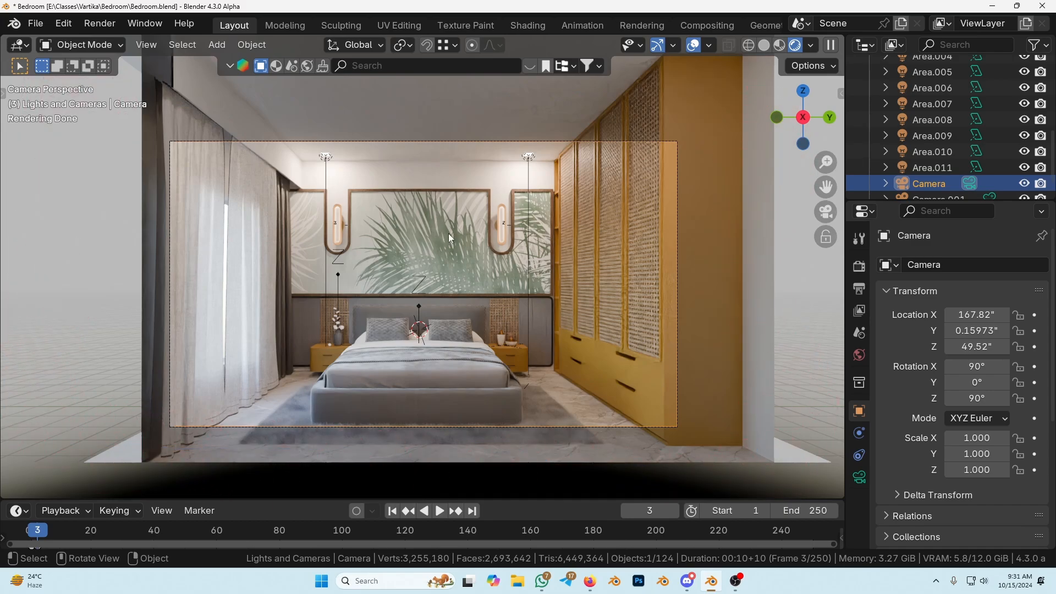
Try a render region on the room outside the camera view and clear it.
key("ctrl+b")
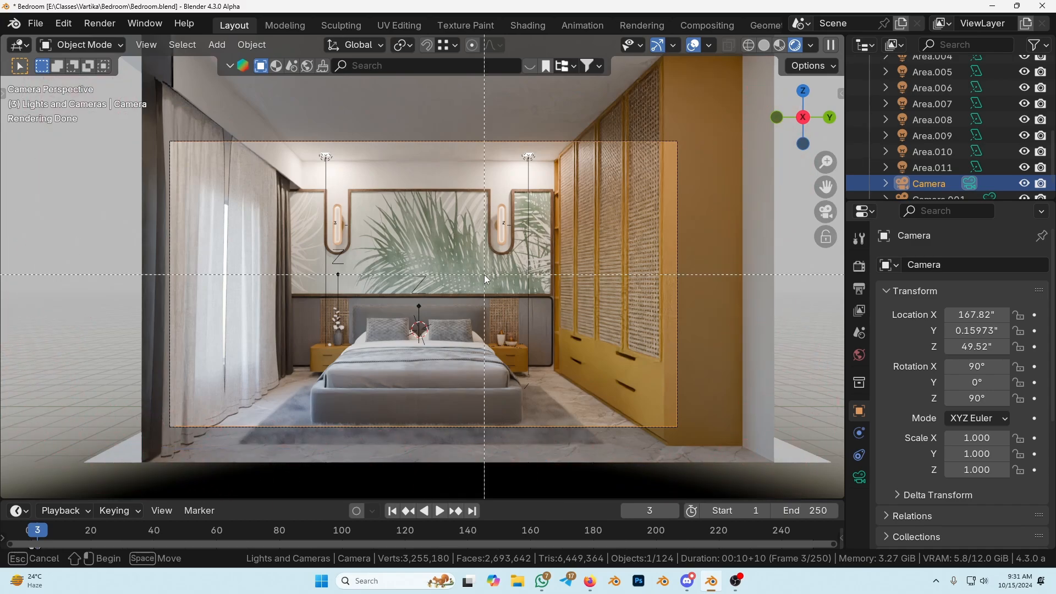
key("Escape")
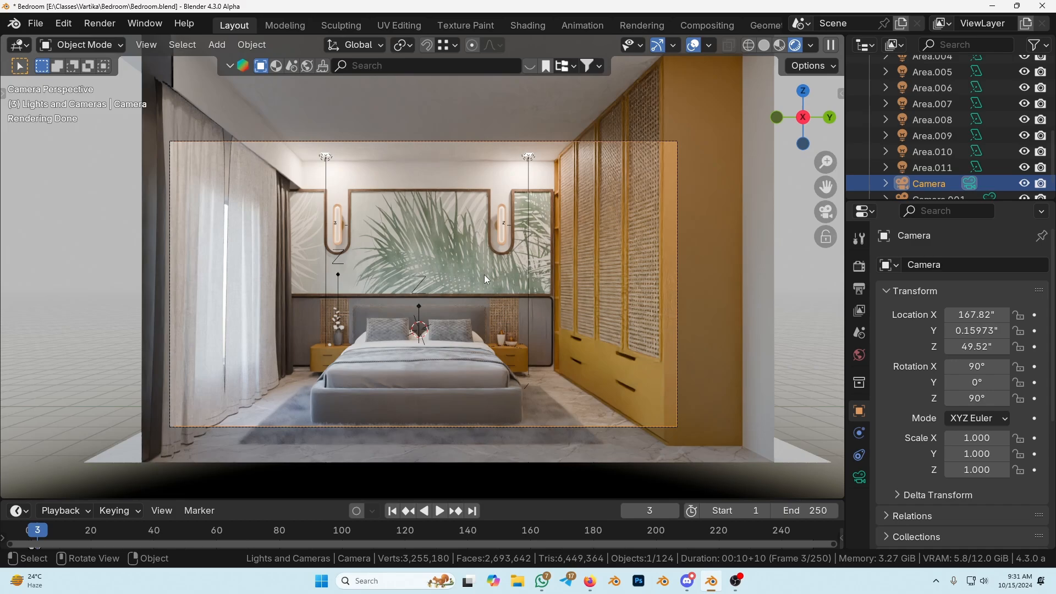
middle_click_drag(483, 275, 514, 288)
key("ctrl+b")
left_click_drag(305, 156, 677, 355)
key("ctrl+alt+b")
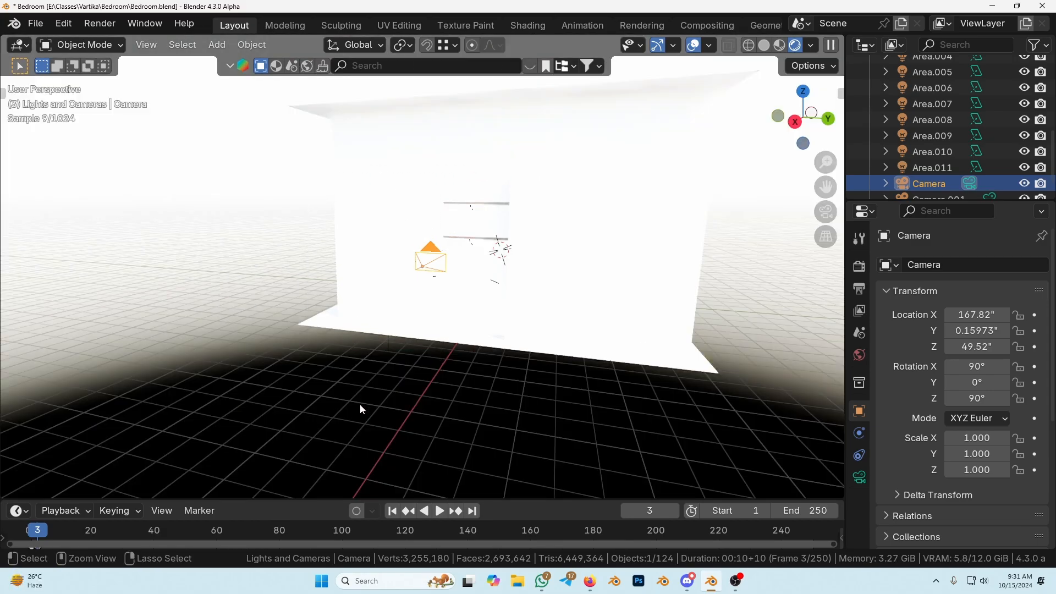
Return to the camera view and define a render region covering the whole camera frame.
key("KP_0")
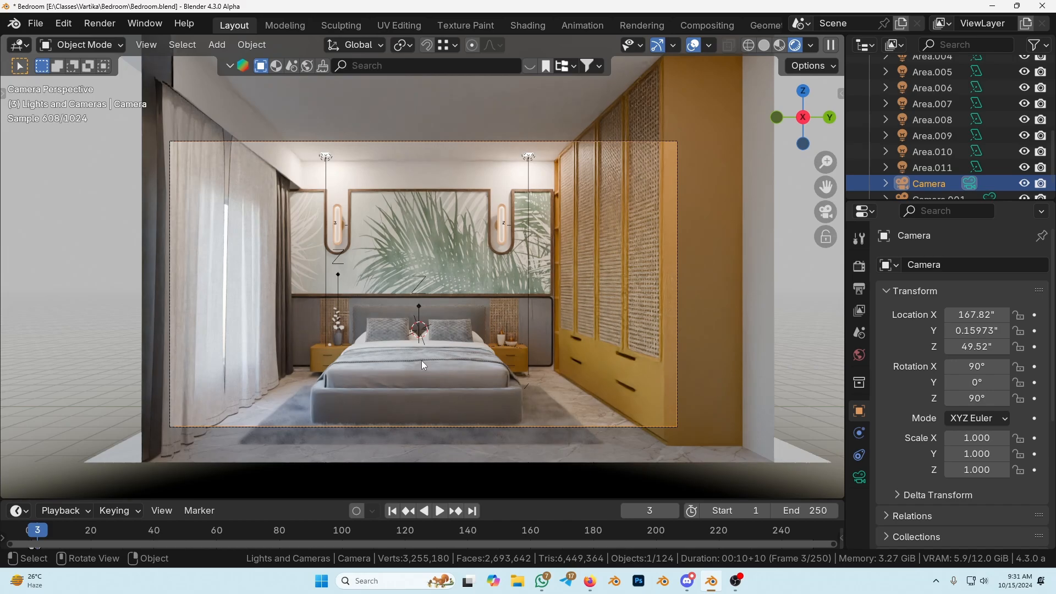
key("ctrl+b")
left_click_drag(154, 137, 698, 437)
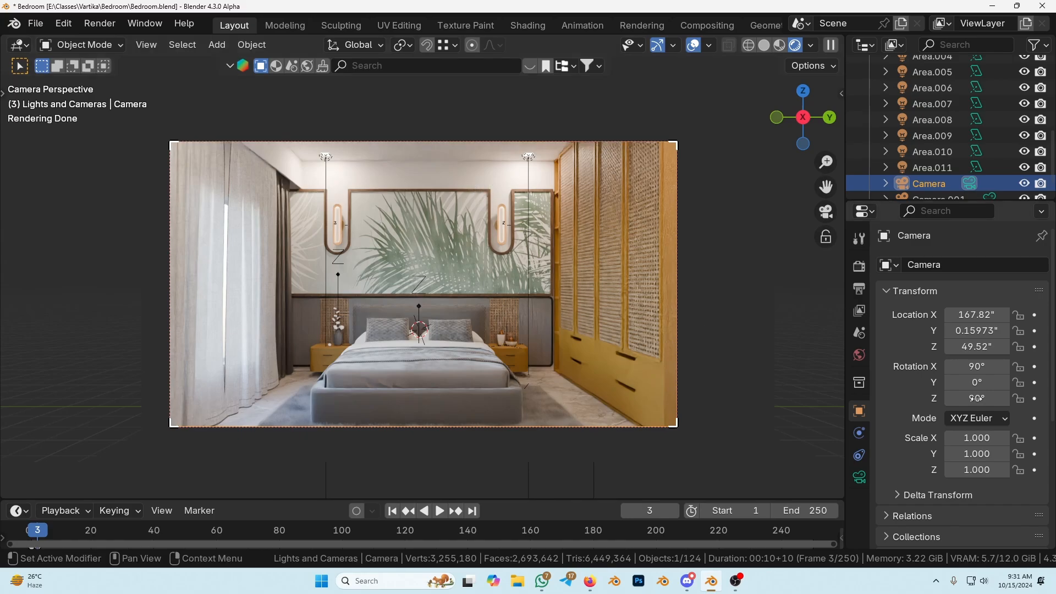
Lower the camera to a Z location of 46.52" and hide the viewport overlays.
left_click_drag(978, 347, 960, 347)
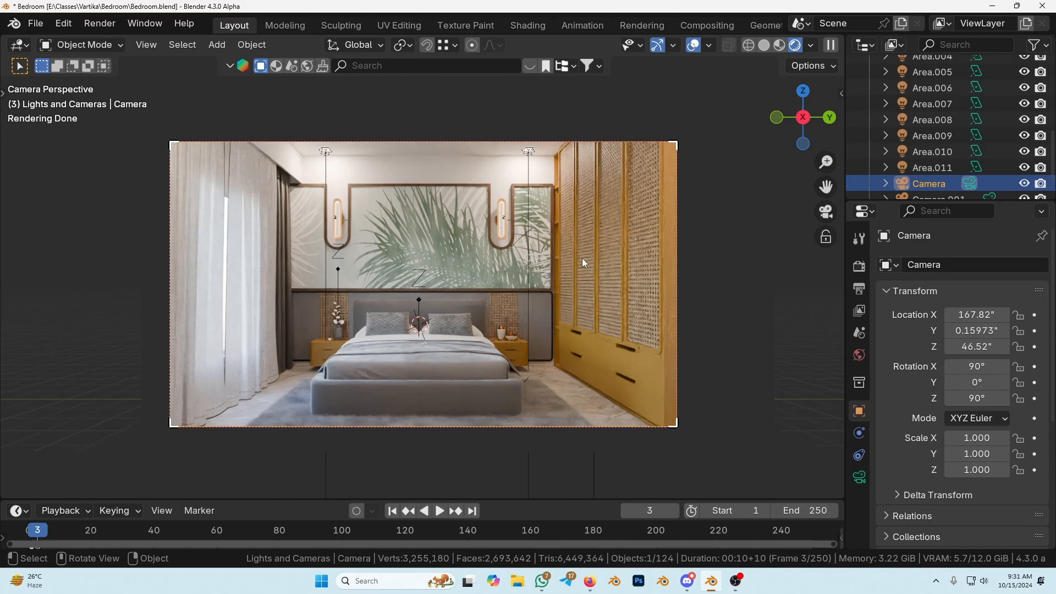
left_click(784, 292)
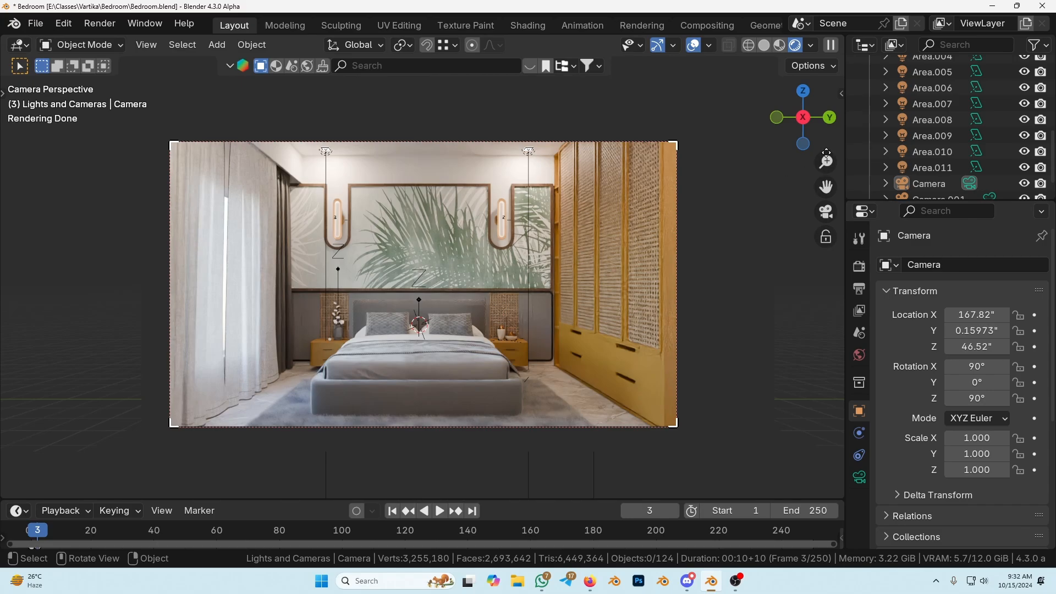
left_click(693, 45)
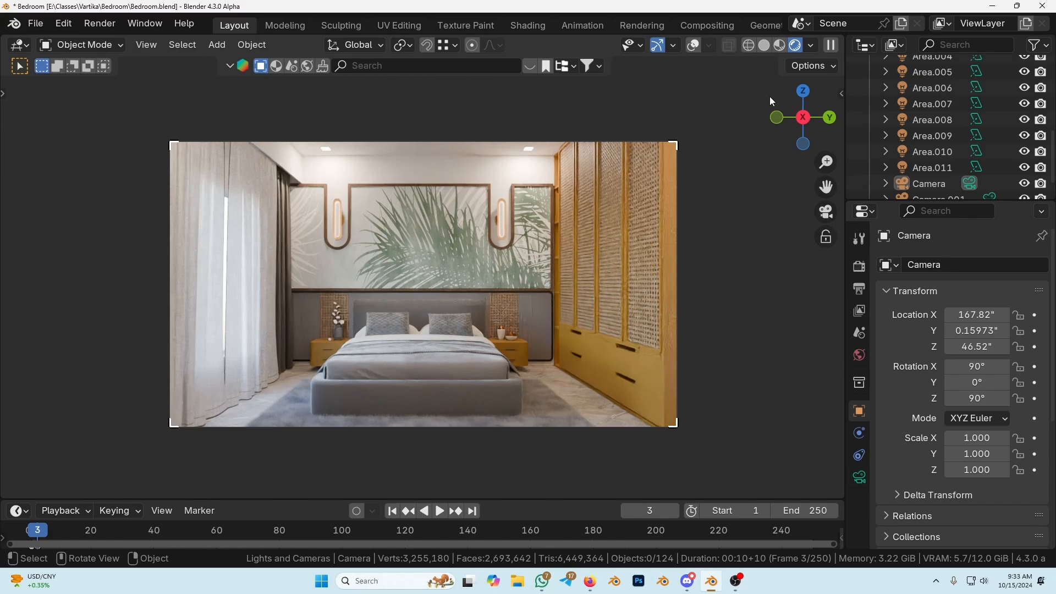
Switch the viewport back to solid shading and open the Compositing workspace.
left_click_drag(841, 36, 602, 148)
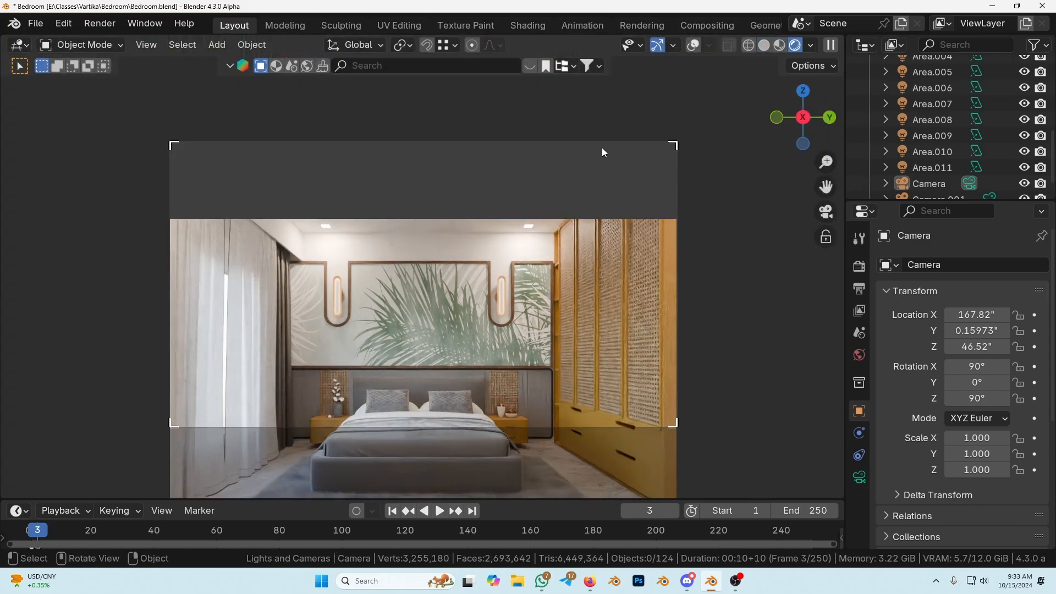
key("z")
left_click(595, 198)
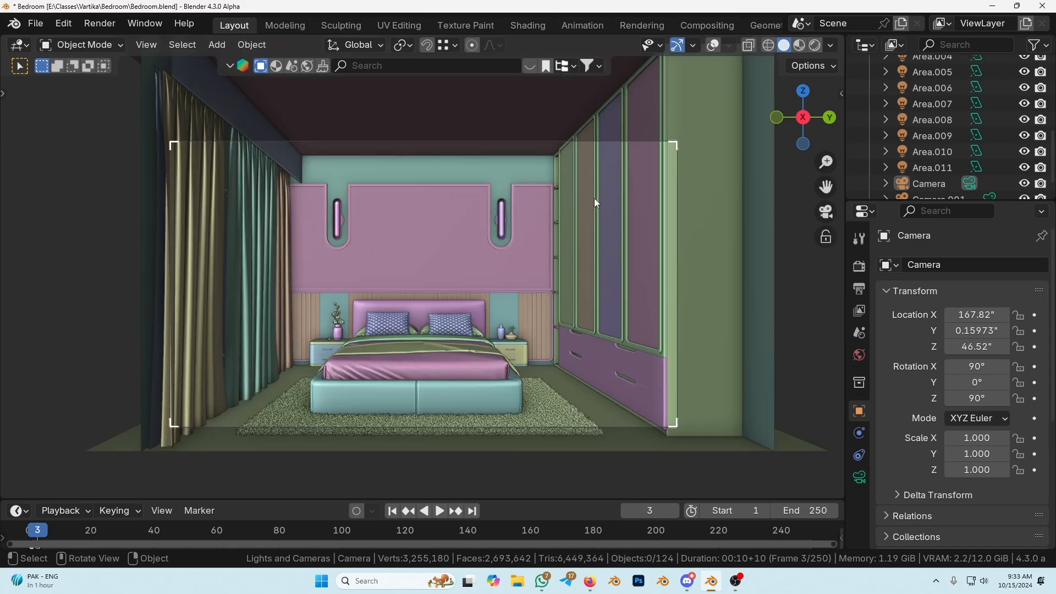
left_click(707, 25)
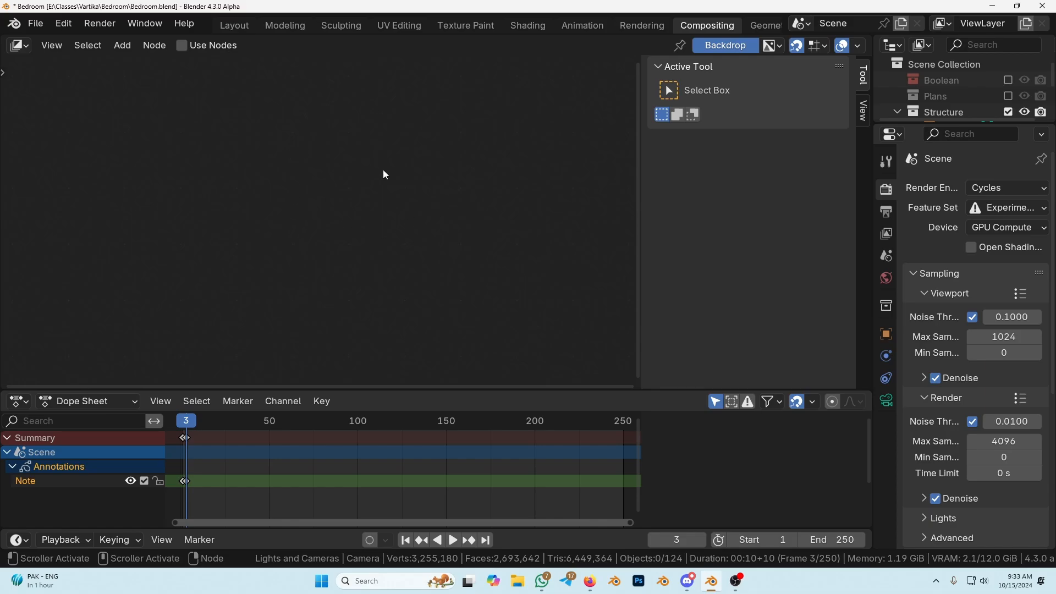
Return to the Layout workspace and switch the camera viewport to rendered shading.
key("n")
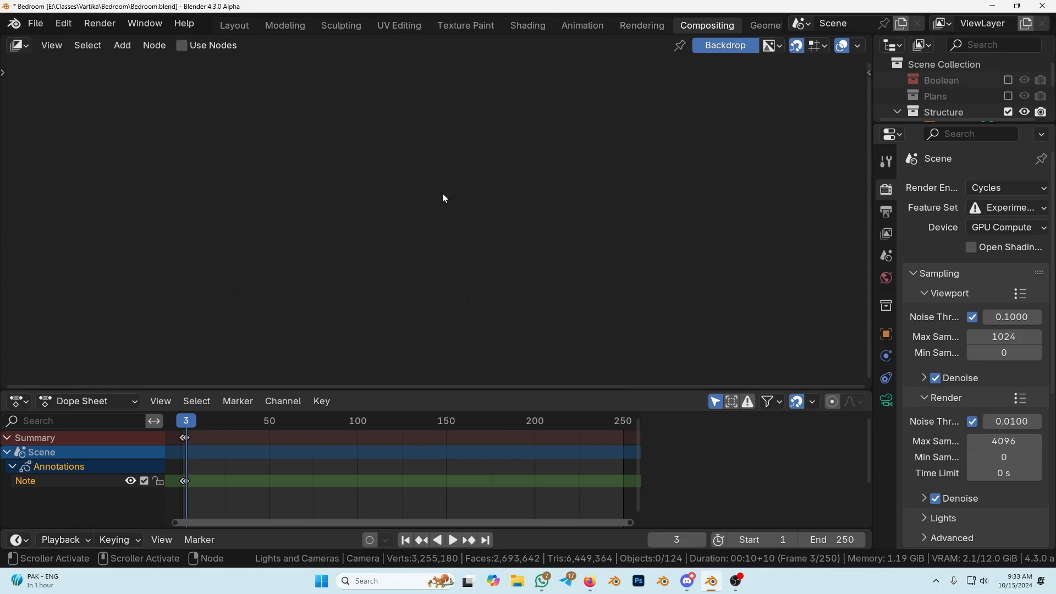
left_click(231, 27)
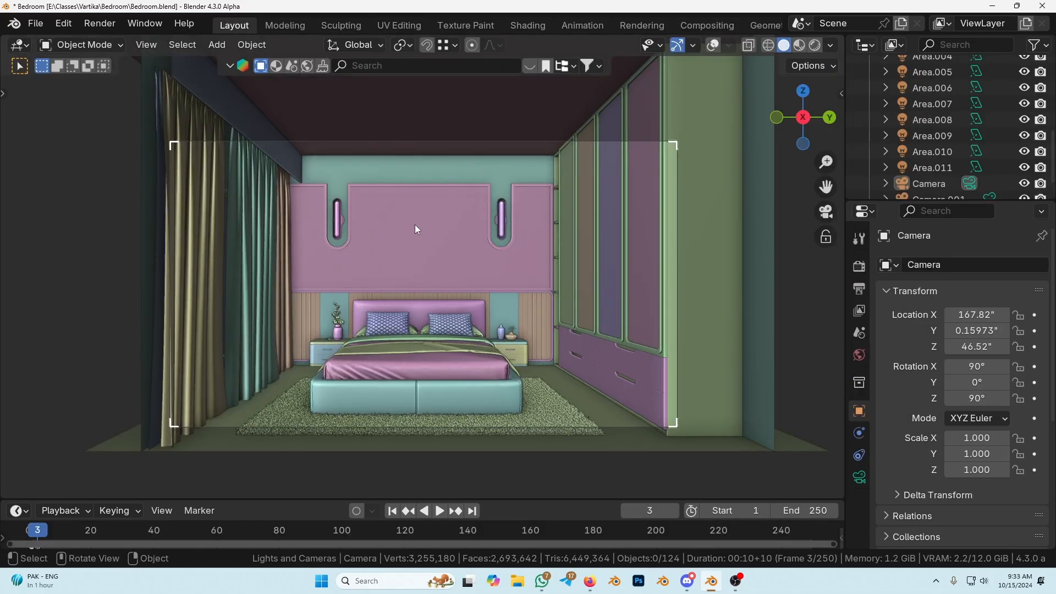
key("z")
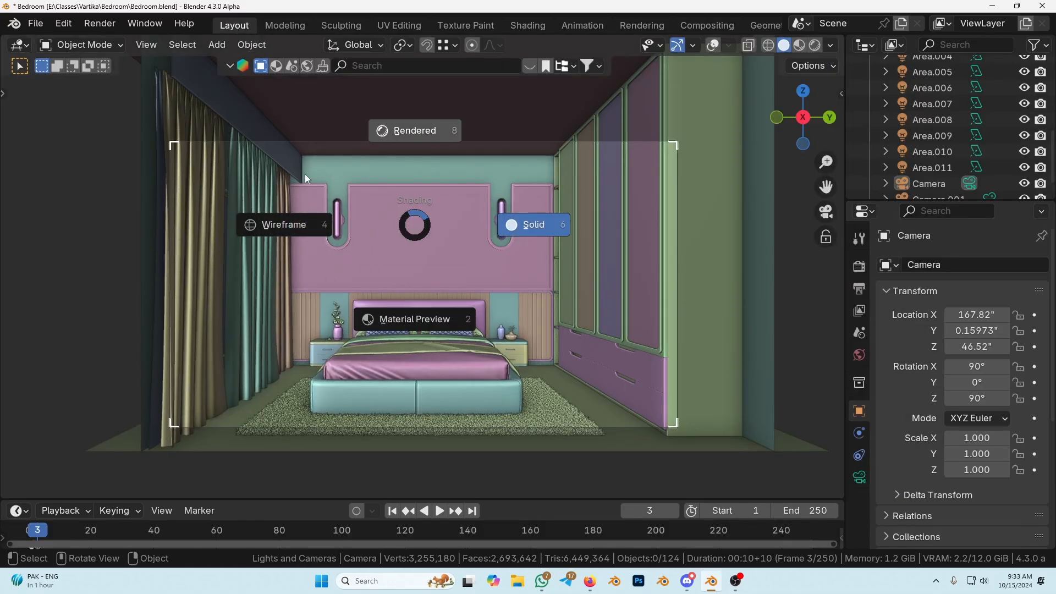
left_click(618, 123)
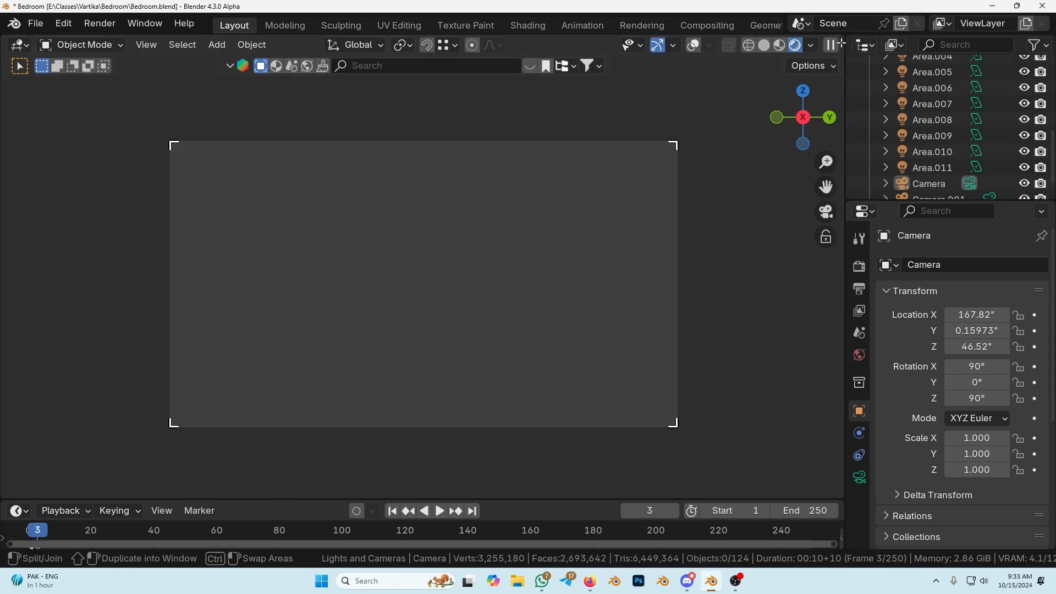
Split a Compositor area off above the rendered viewport and enable Use Nodes in it.
mouse_move(844, 40)
left_mouse_down()
mouse_move(826, 231)
mouse_move(825, 215)
left_mouse_up()
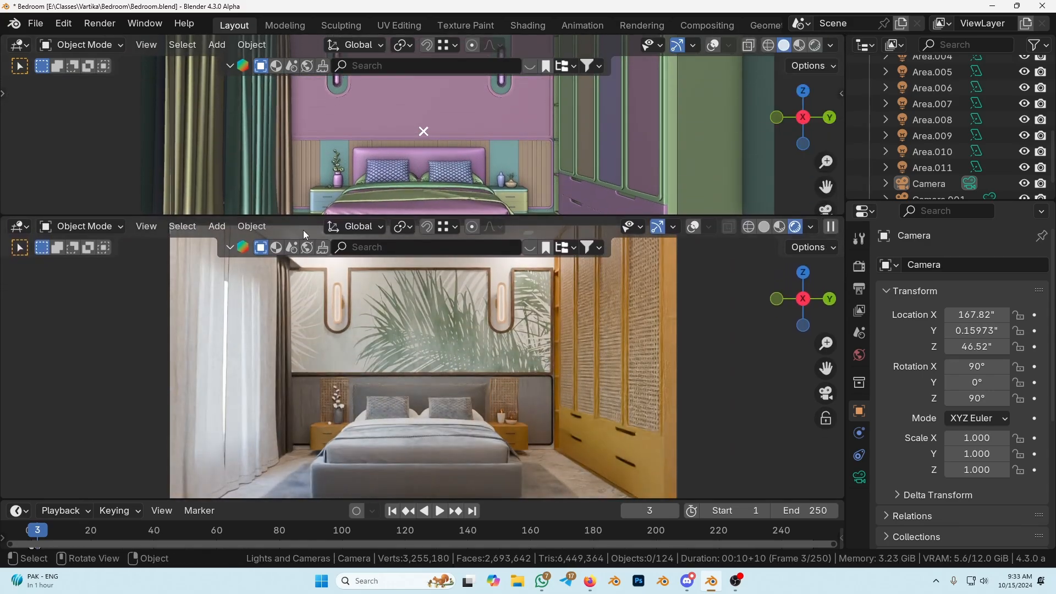
left_click(20, 45)
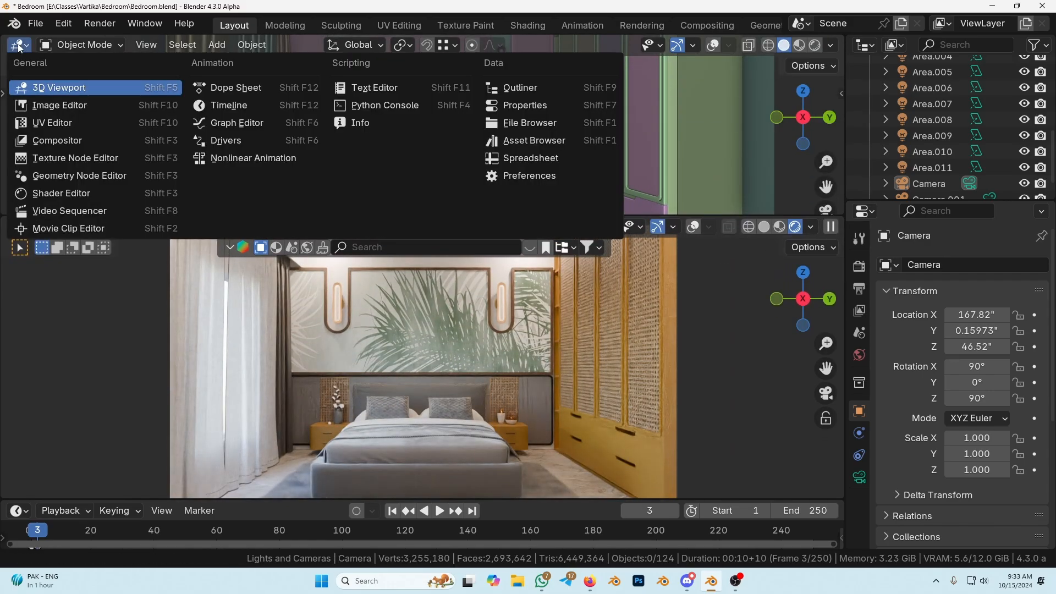
left_click(77, 144)
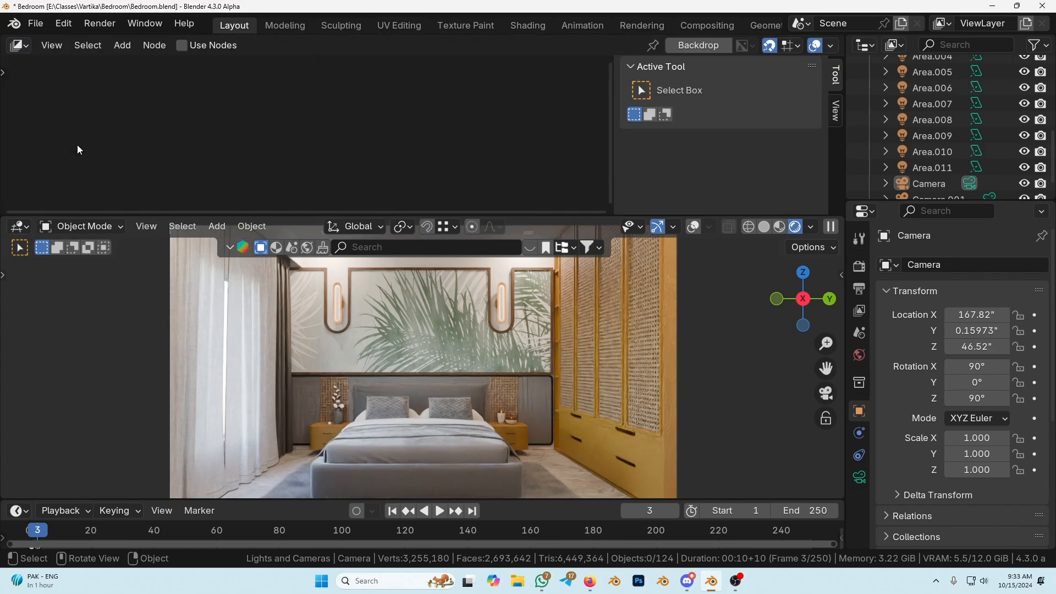
left_click(214, 46)
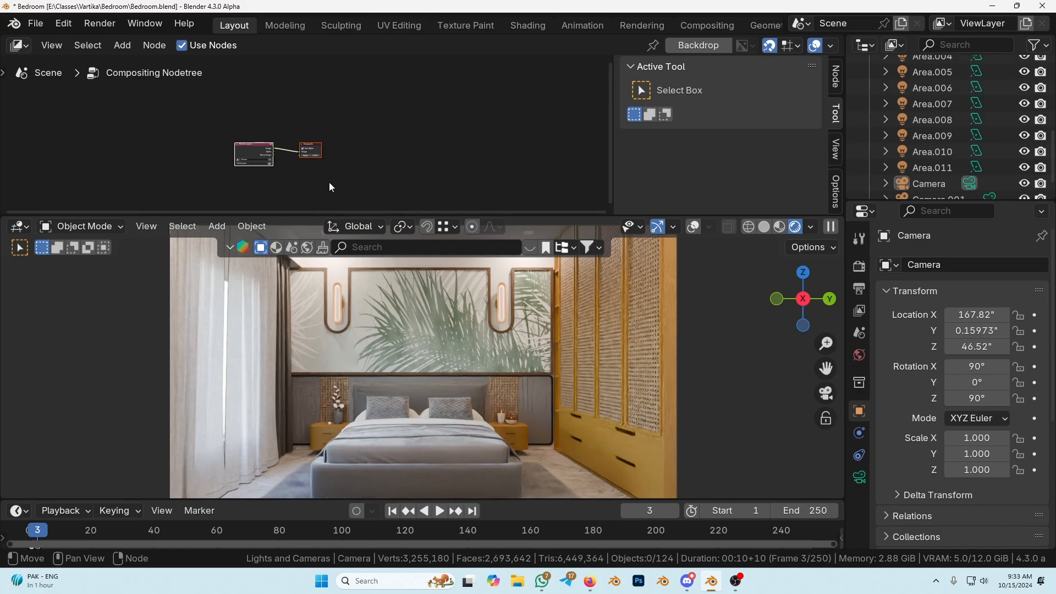
Hide the compositor's sidebar and scale the Render Layers and Composite nodes apart to make room between them.
middle_click_drag(329, 186, 430, 160)
scroll(442, 149, "up", 4)
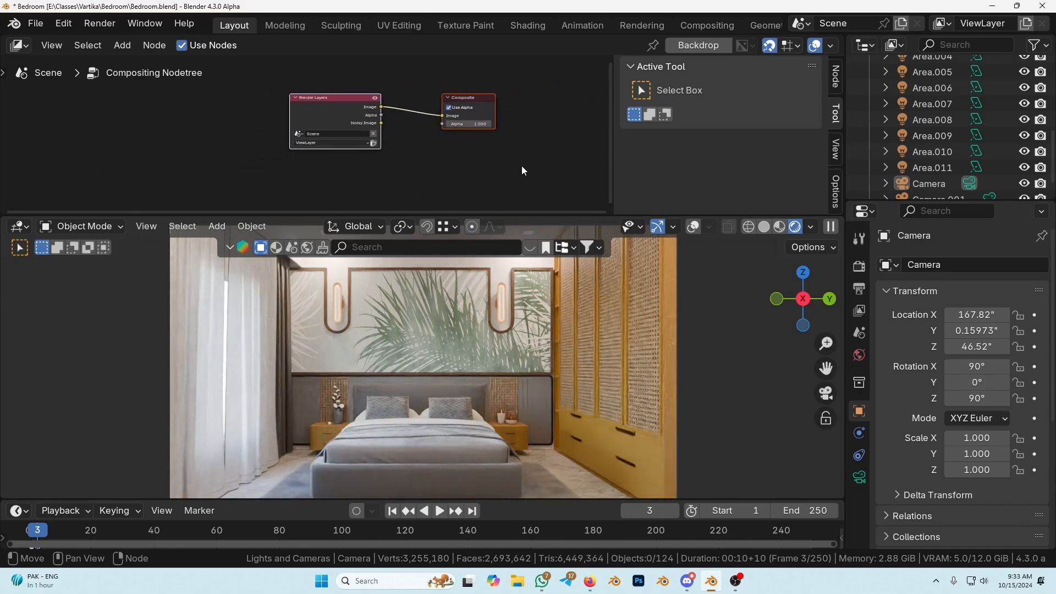
key("n")
scroll(616, 158, "up", 2)
left_click_drag(632, 88, 586, 126)
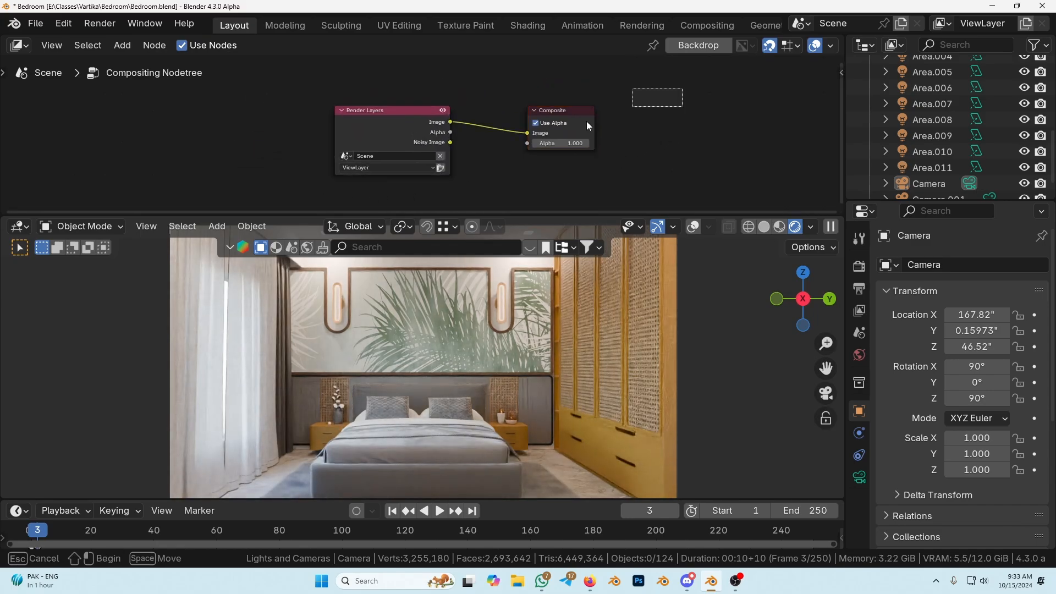
key("a")
key("s")
key("Return")
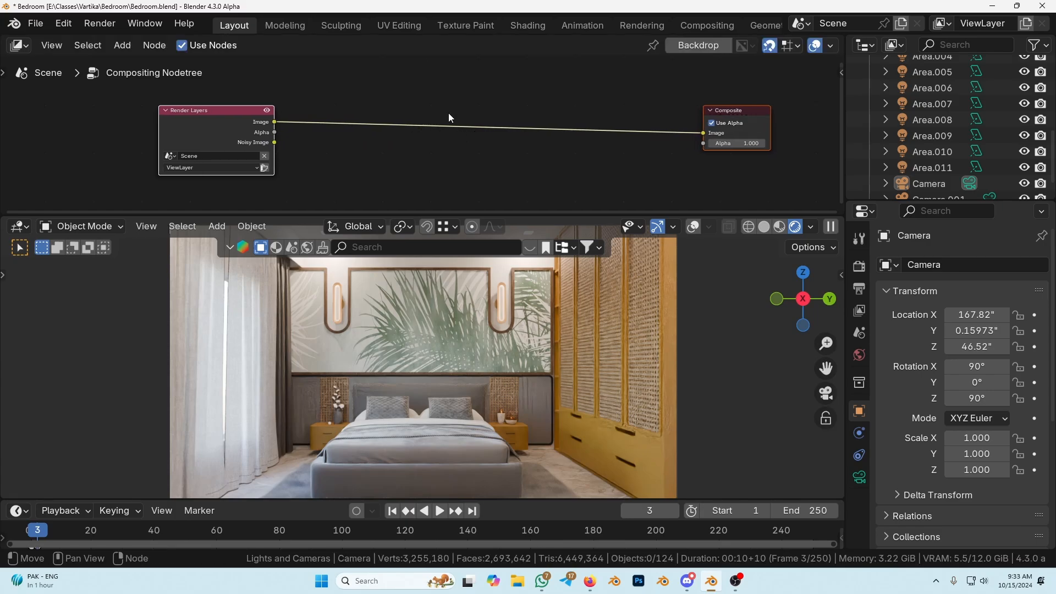
Examine the Render Layers outputs, the Composite node and the link between them.
scroll(449, 117, "up", 4)
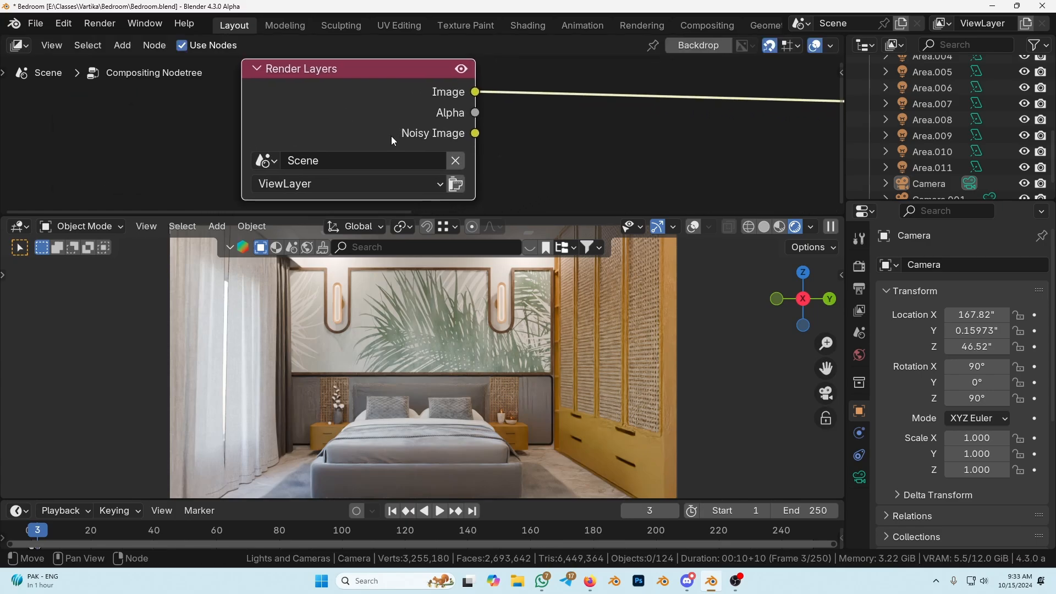
scroll(391, 137, "up", 1)
scroll(329, 103, "down", 3)
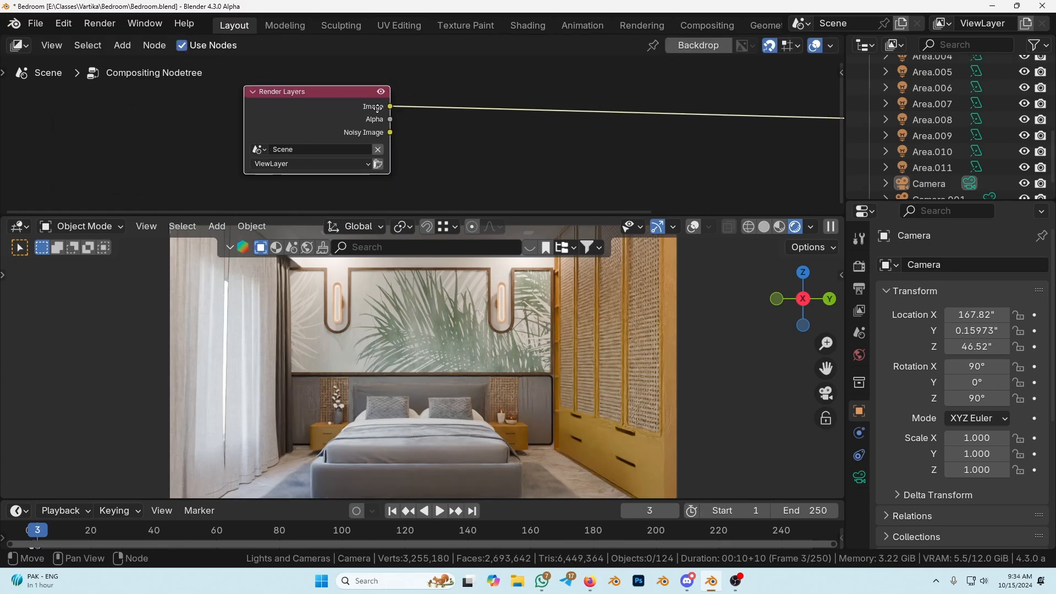
middle_click_drag(513, 127, 401, 145)
scroll(526, 111, "up", 3)
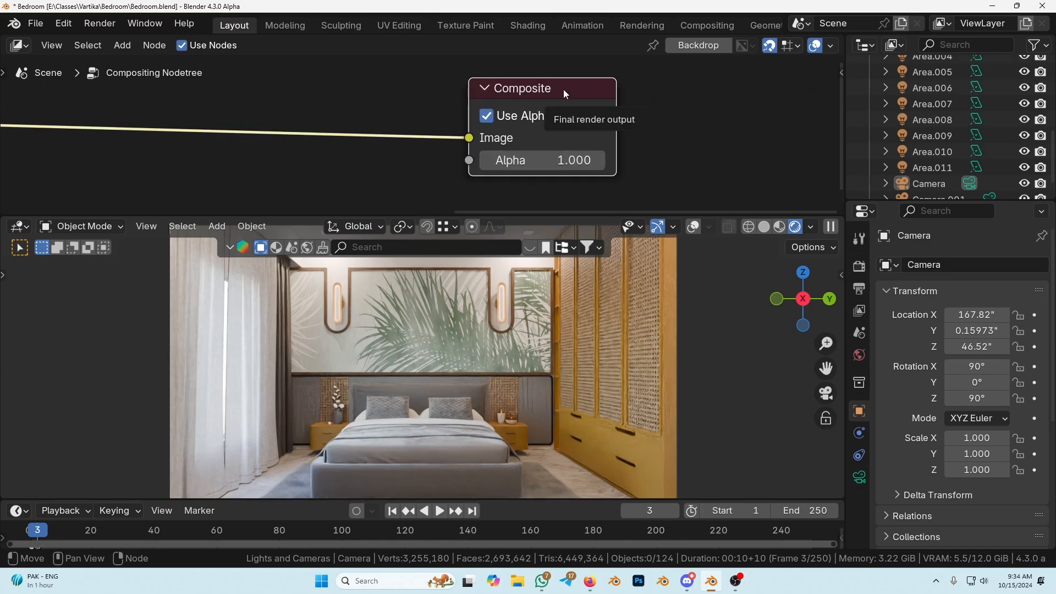
scroll(440, 104, "down", 3)
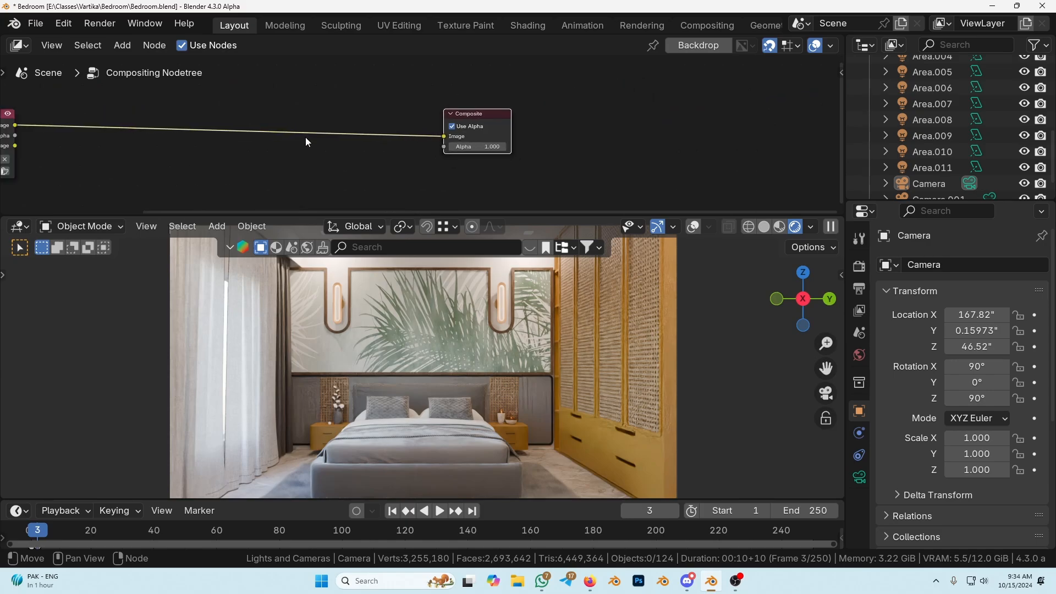
middle_click_drag(306, 137, 476, 141)
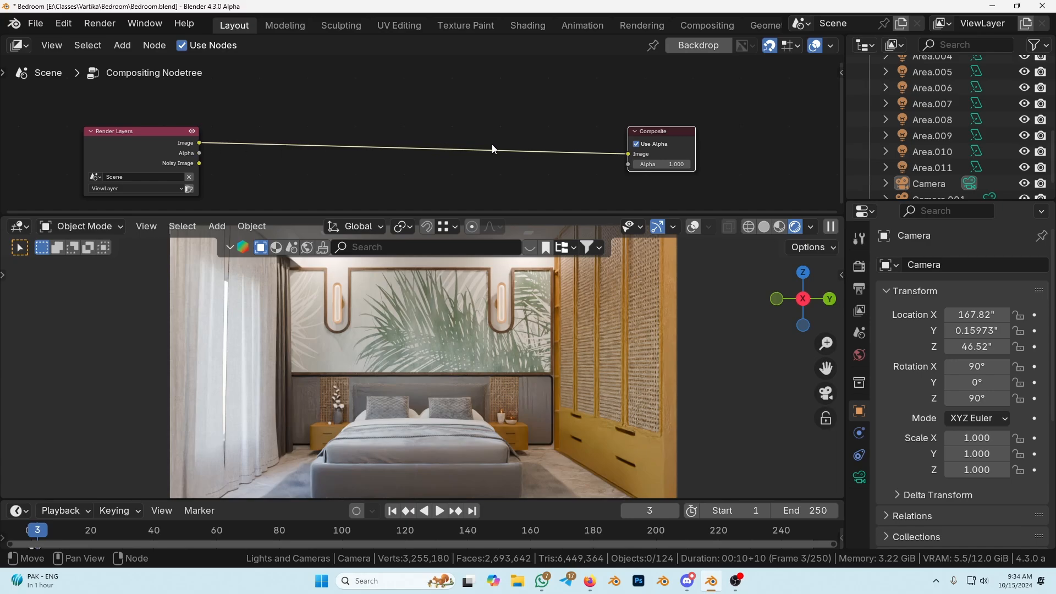
left_click(150, 140)
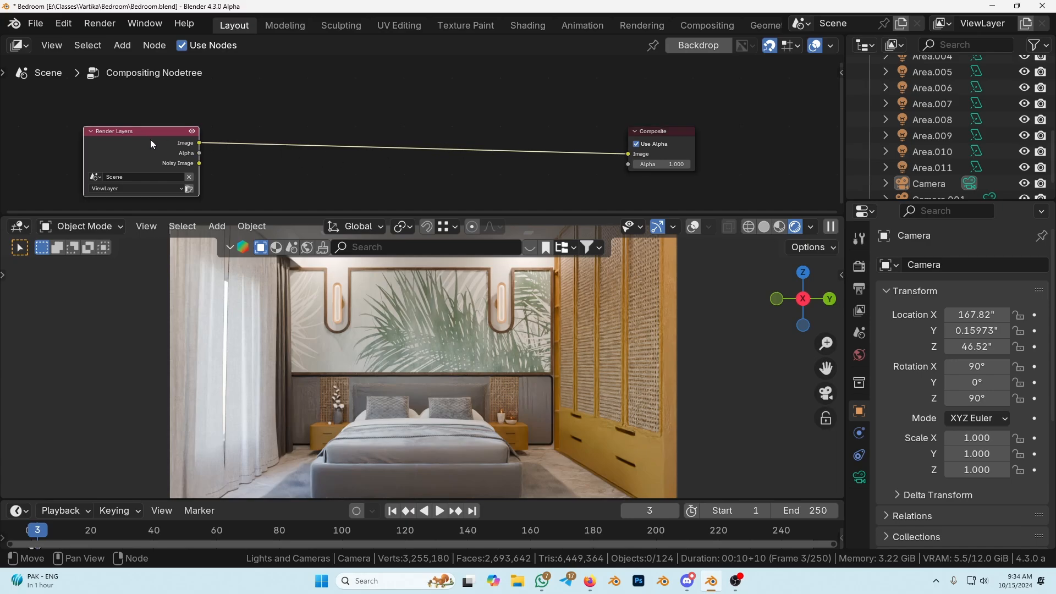
left_click(657, 145)
middle_click_drag(420, 133, 475, 129)
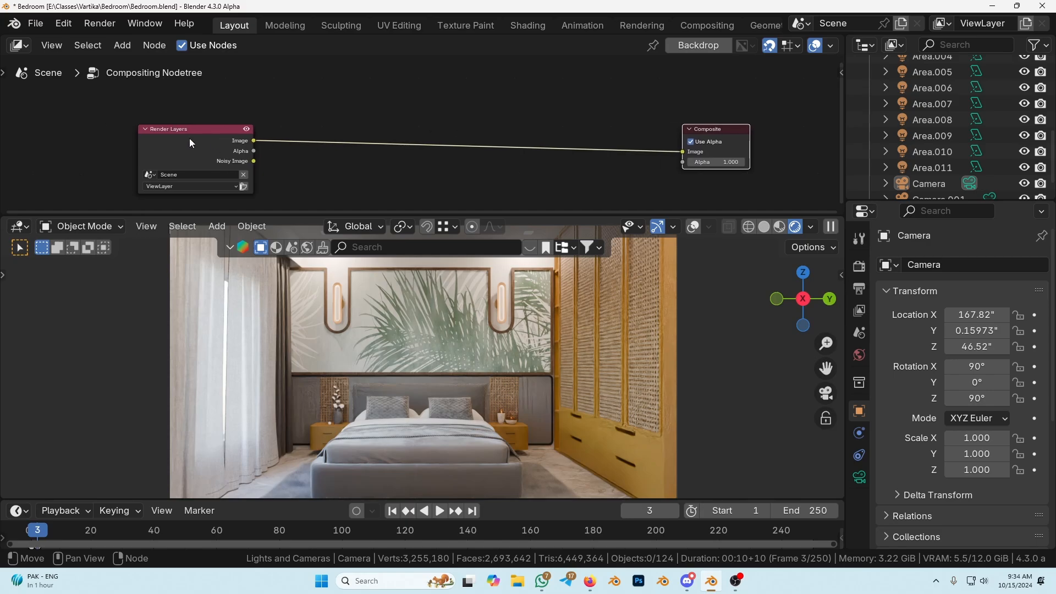
Move the Render Layers node slightly farther from the Composite node.
left_click(190, 140)
scroll(271, 146, "up", 1)
middle_click_drag(271, 145, 297, 132)
key("g")
left_click(257, 135)
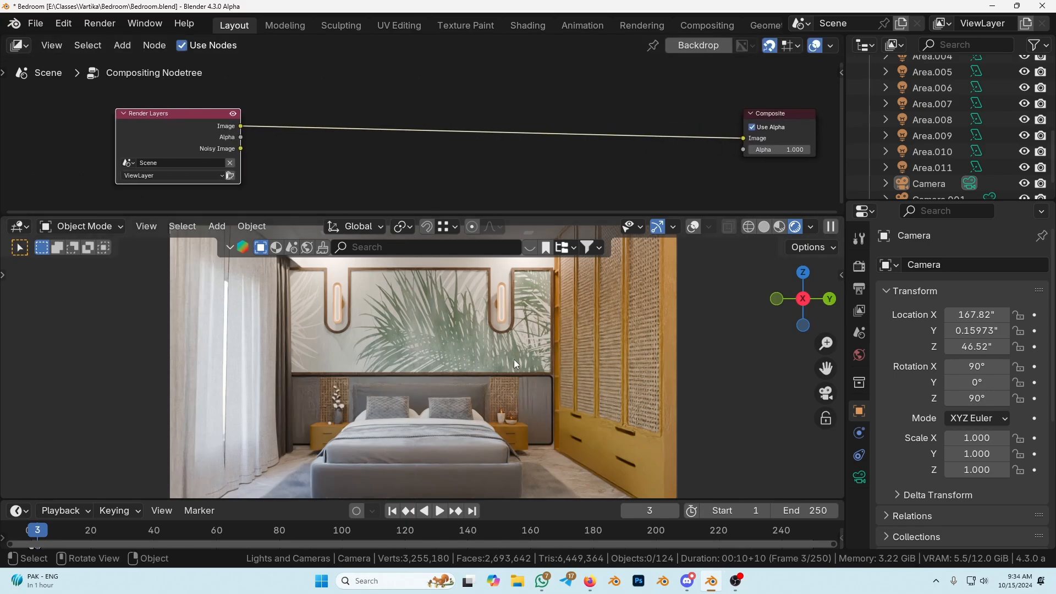
Add a Brightness/Contrast node on the link between Render Layers and Composite.
key("shift+a")
type("con")
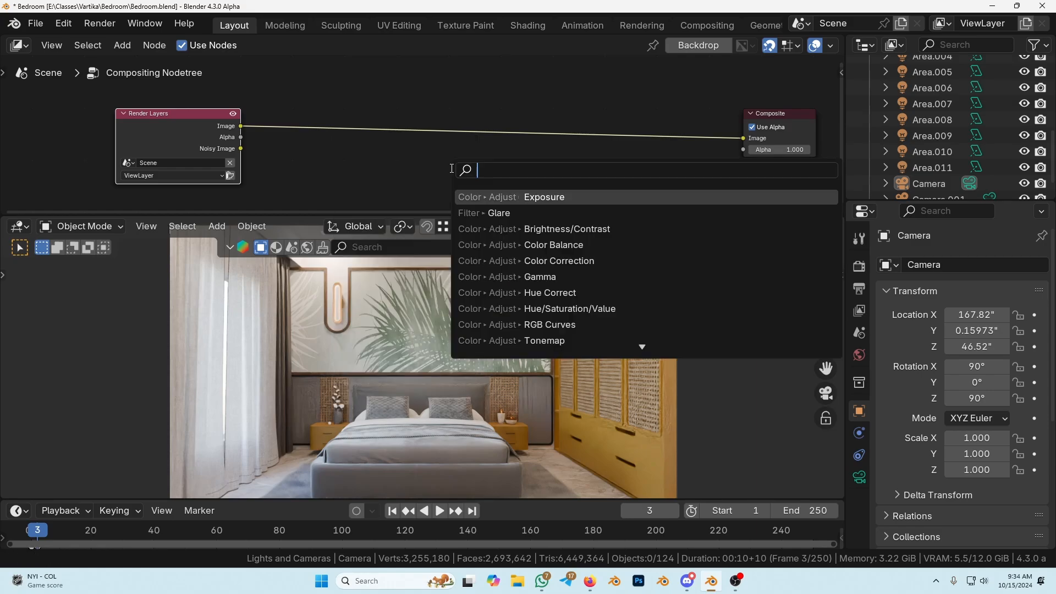
type("rase")
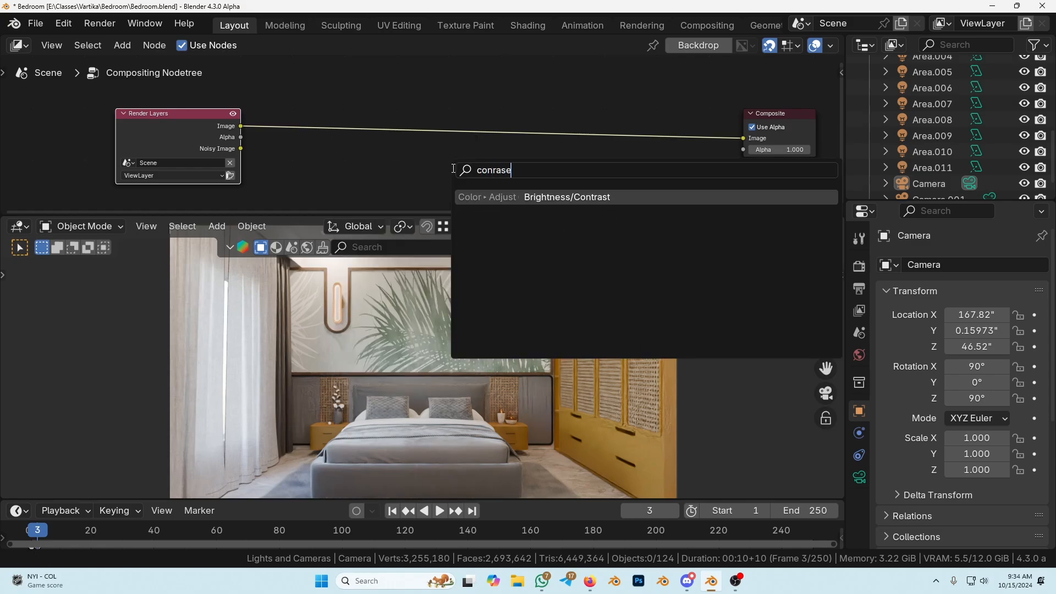
key("Return")
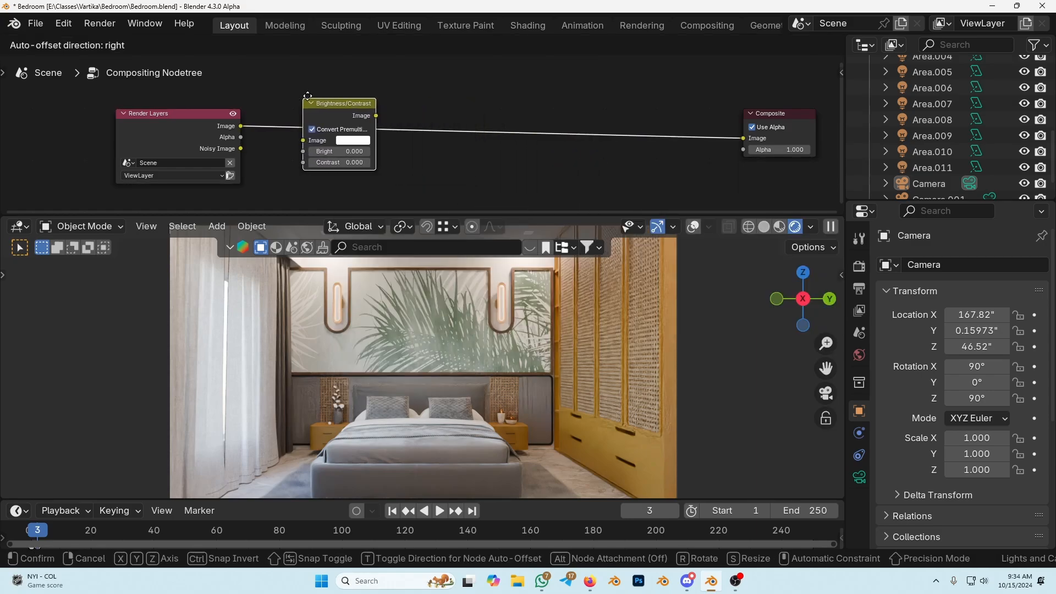
left_click(363, 118)
scroll(445, 120, "up", 1)
scroll(445, 119, "up", 1)
middle_click_drag(445, 119, 484, 113)
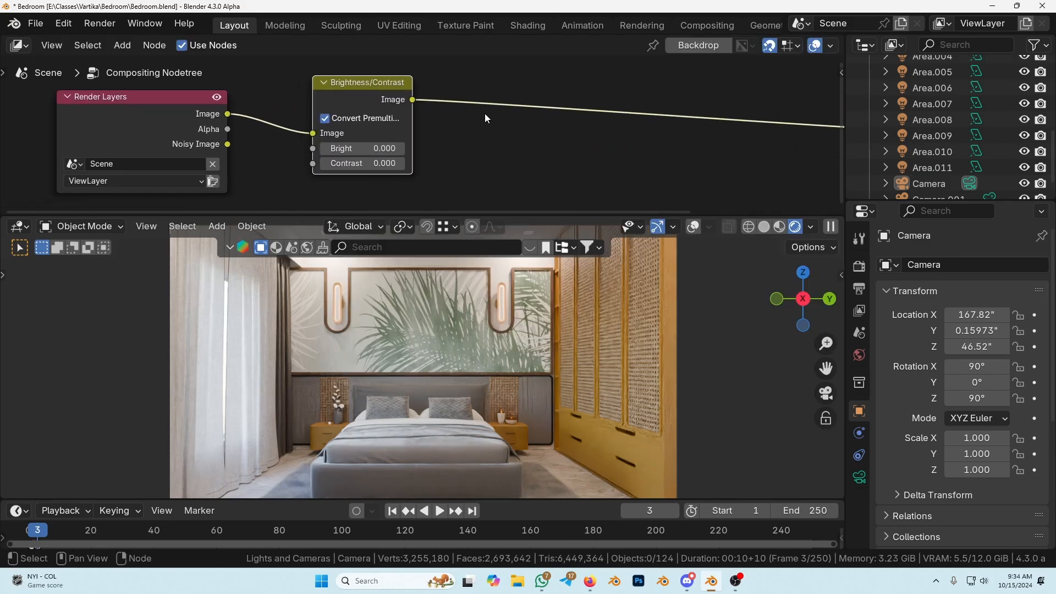
Set the Brightness/Contrast node's Contrast to 100.
left_click(349, 164)
type("100")
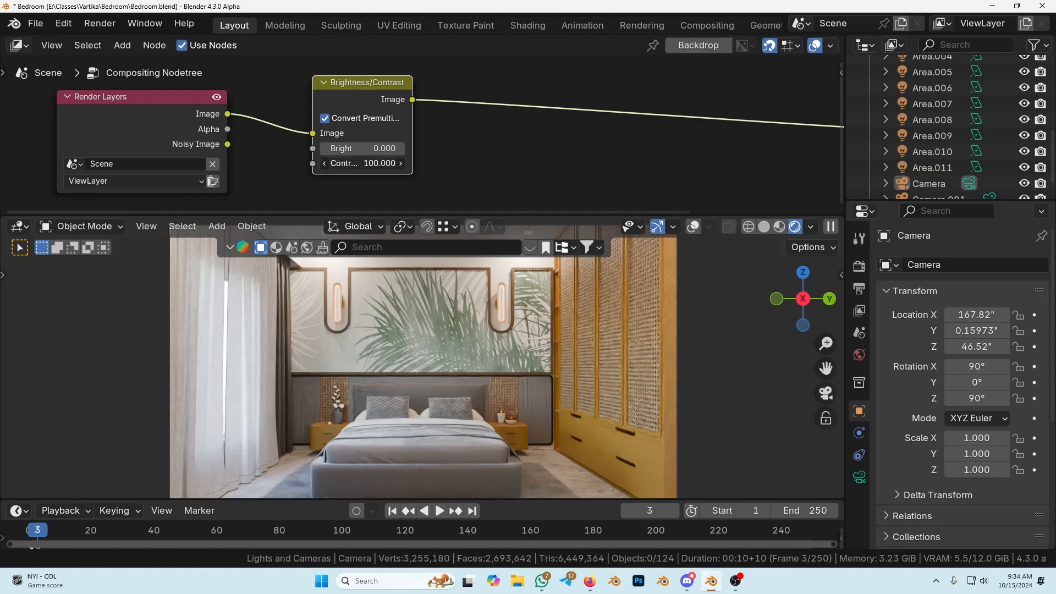
key("Return")
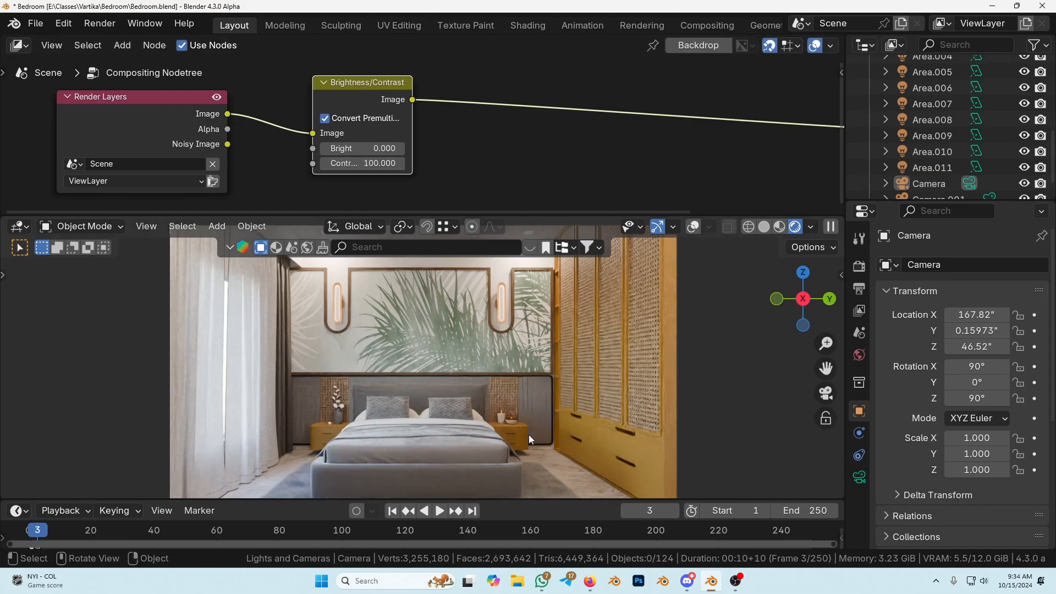
Set the rendered viewport's Compositor option to Always.
scroll(528, 434, "down", 2)
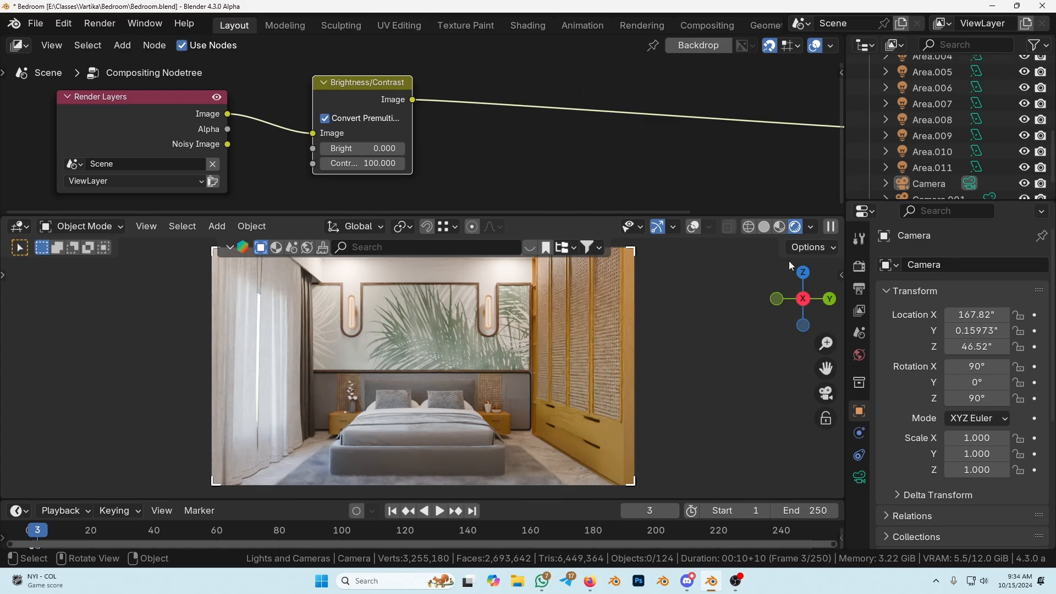
left_click(811, 227)
left_click(811, 227)
left_click(811, 226)
left_click(811, 227)
left_click(812, 227)
left_click(811, 227)
key("z")
left_click(557, 281)
left_click(811, 227)
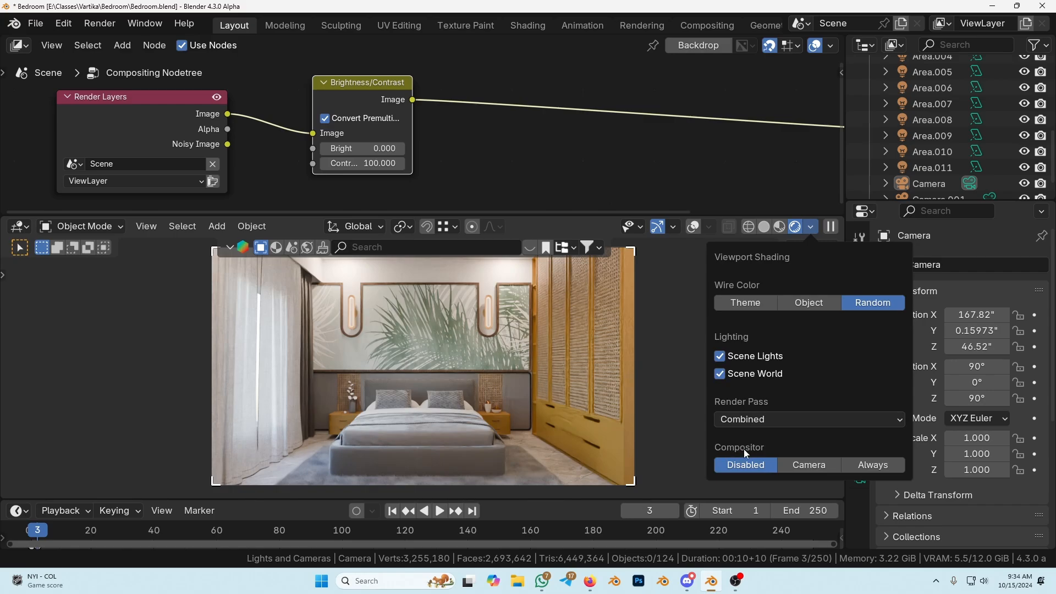
left_click(860, 466)
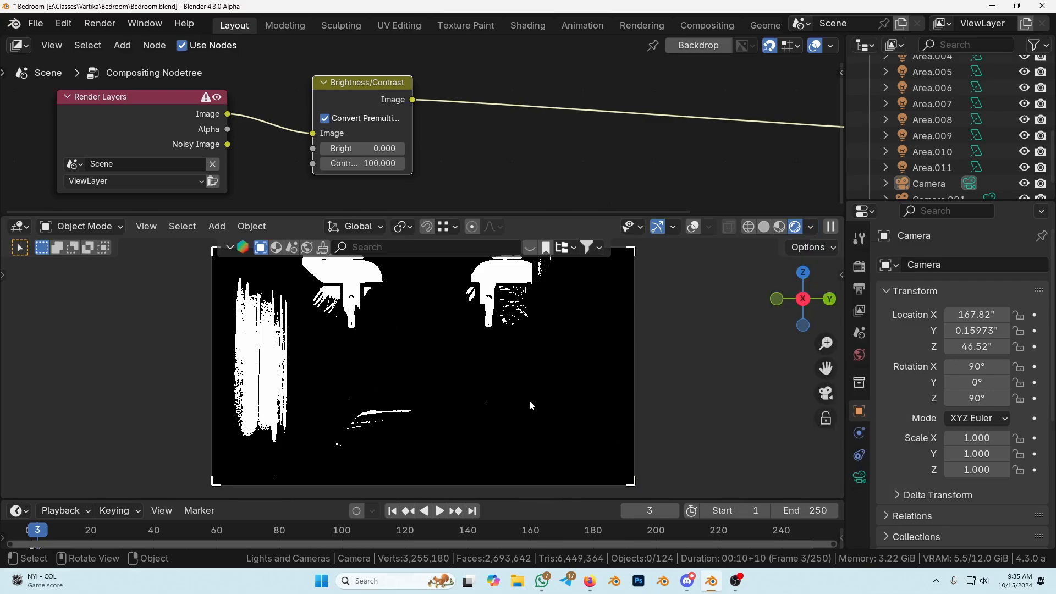
Lower the Contrast to -0.100 and delete the Brightness/Contrast node while keeping the link from Render Layers to Composite.
scroll(429, 110, "down", 2)
mouse_move(426, 105)
left_mouse_down()
mouse_move(367, 88)
mouse_move(418, 89)
left_mouse_up()
scroll(412, 91, "up", 2)
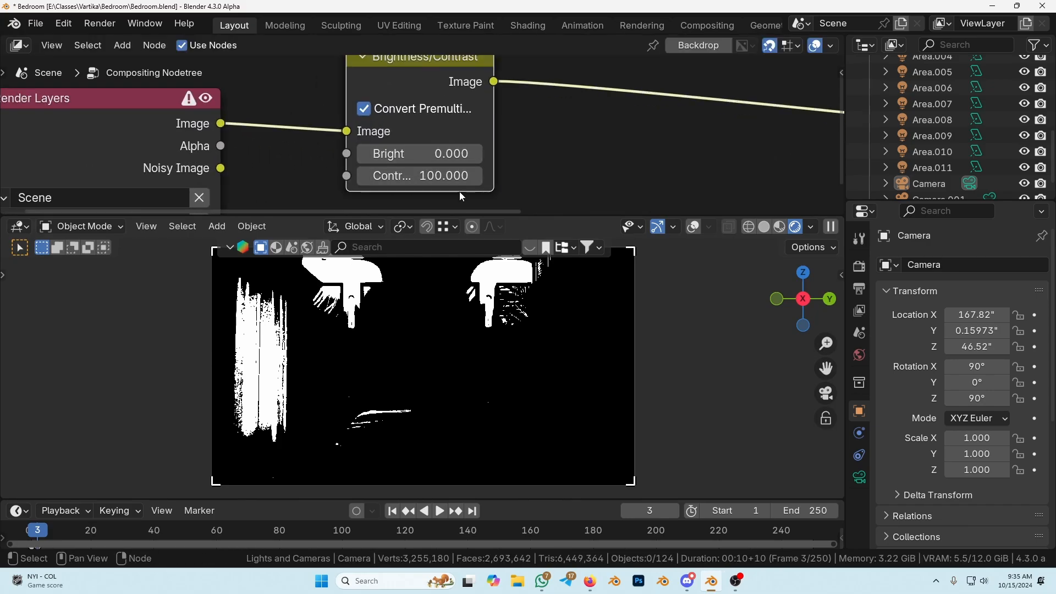
left_click_drag(419, 176, 452, 177)
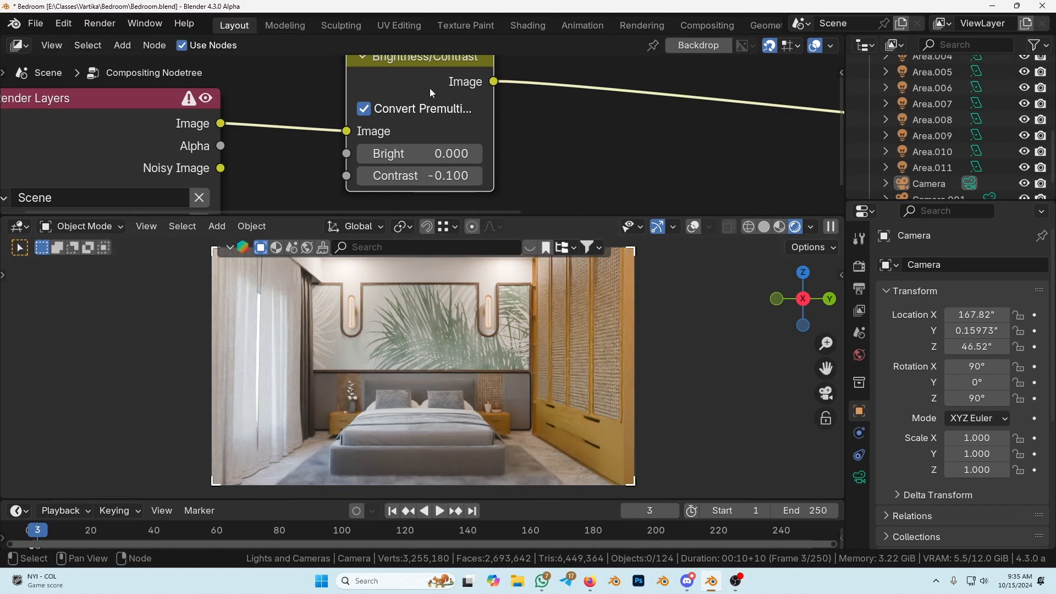
key("ctrl+x")
Add a Color Balance node on the link between Render Layers and Composite.
scroll(440, 135, "down", 12)
middle_click_drag(503, 112, 440, 115)
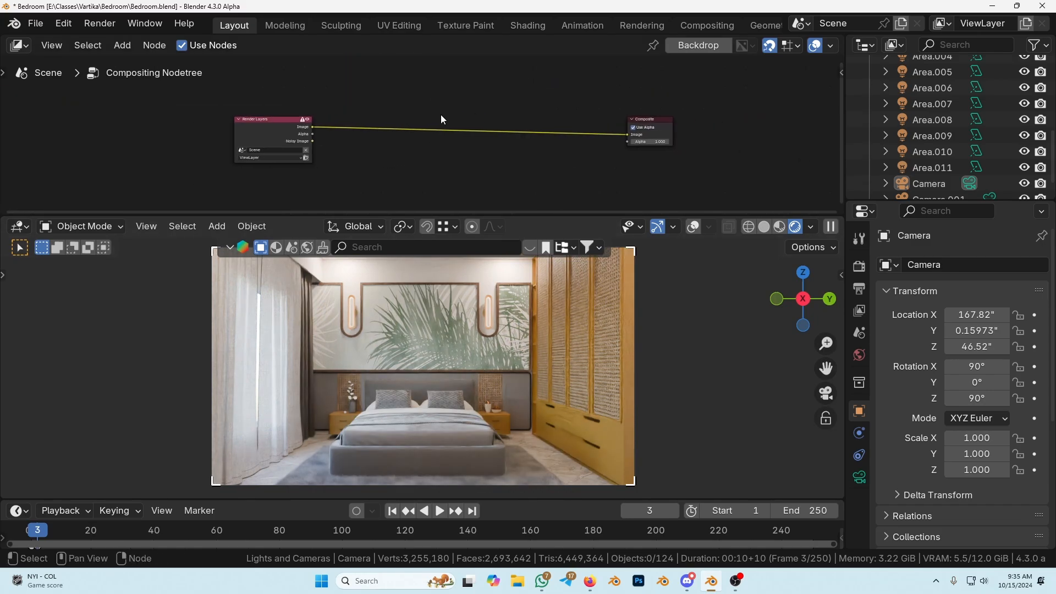
key("shift+a")
left_click(441, 115)
type("balan")
key("Return")
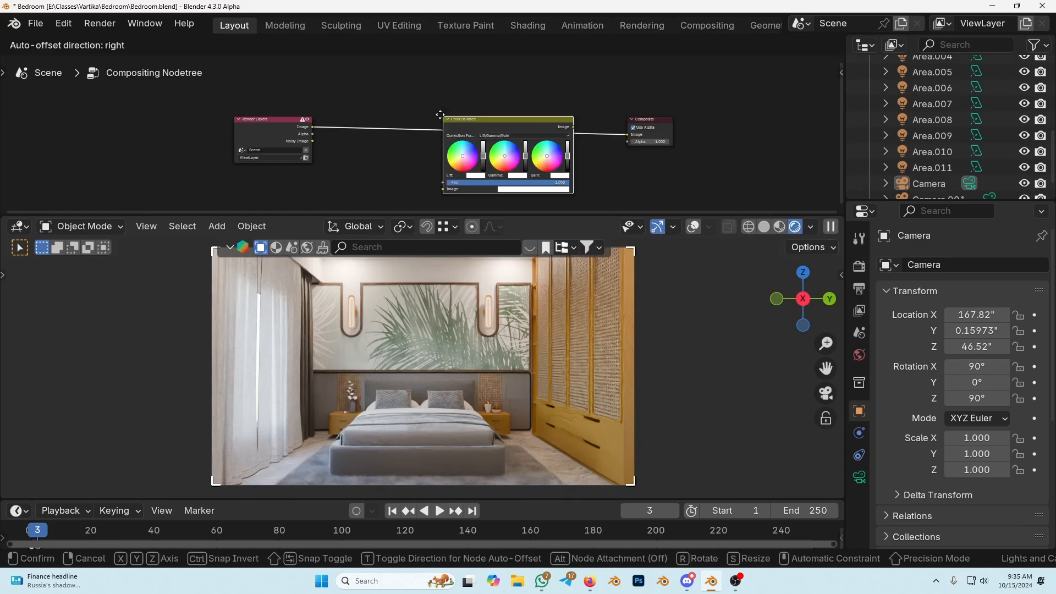
left_click(326, 102)
Darken the image's midtones by lowering the Gamma brightness slightly in the Color Balance node.
scroll(370, 95, "up", 7)
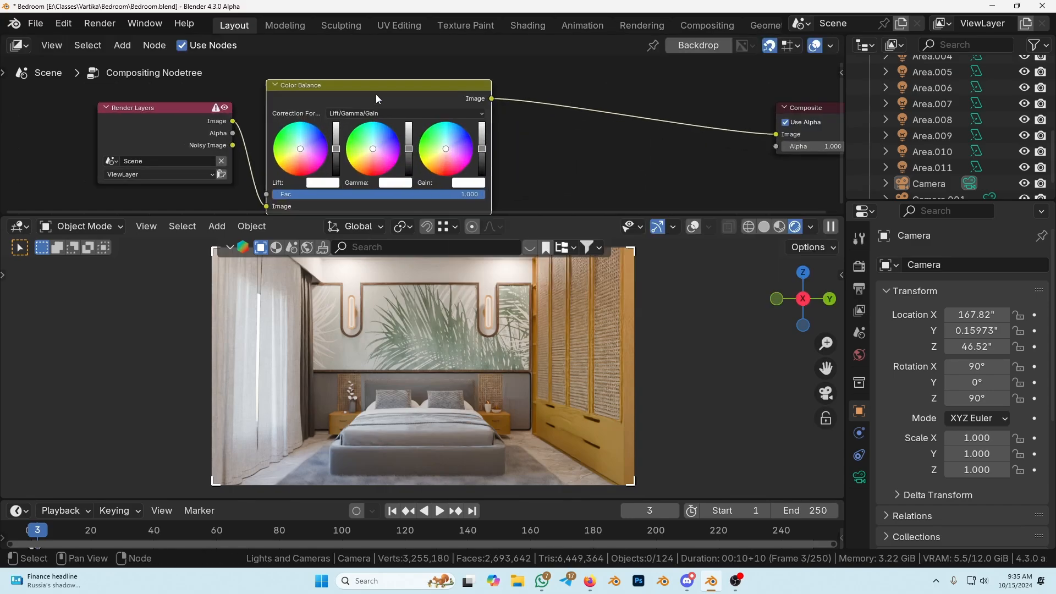
scroll(429, 110, "up", 3)
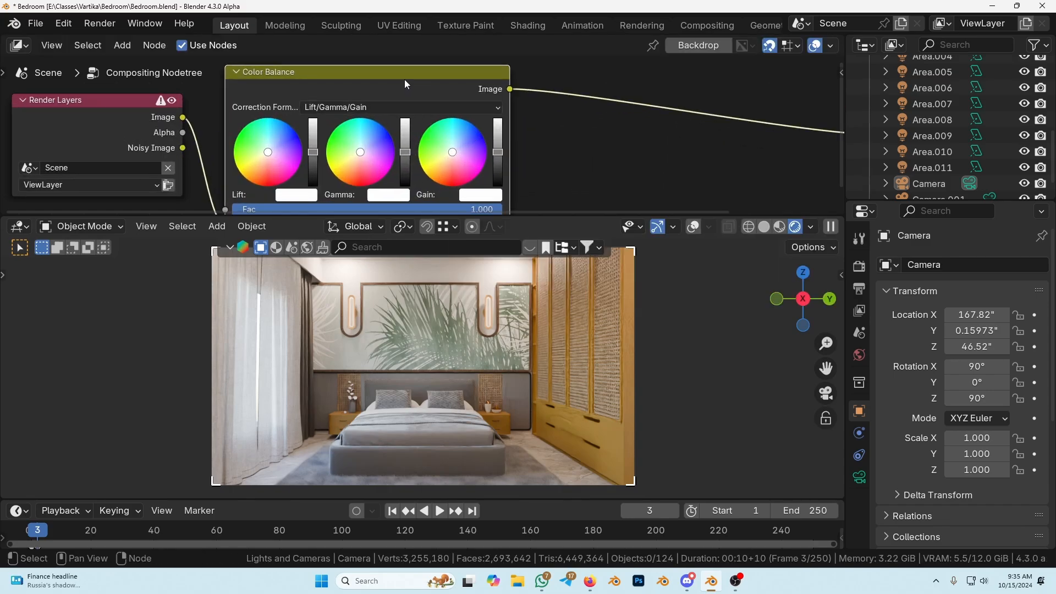
scroll(415, 173, "up", 1)
left_click_drag(402, 155, 402, 163)
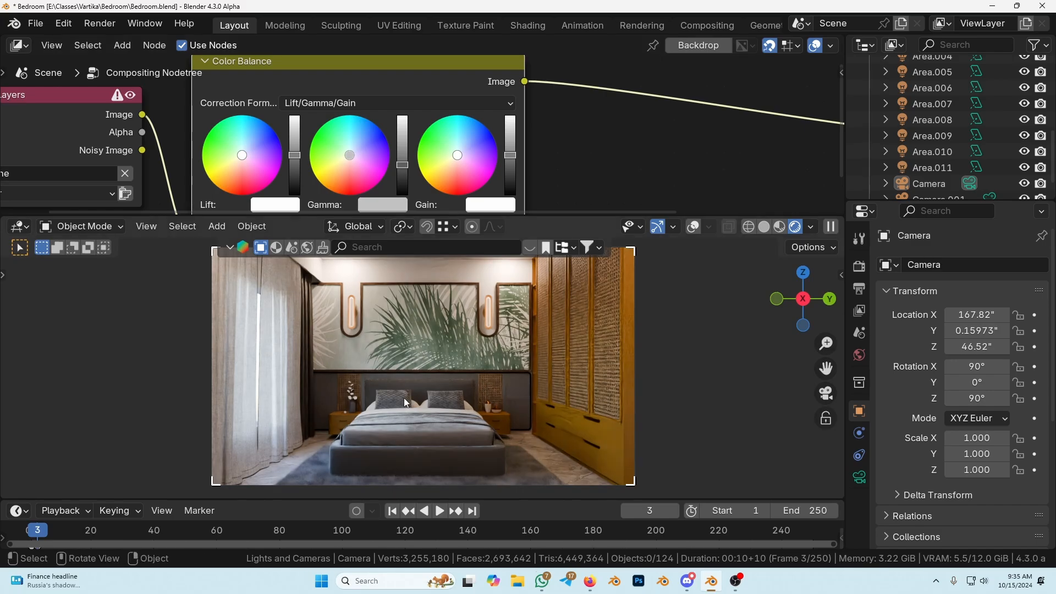
Add an Exposure node between the Color Balance and Composite nodes and link its Image output to Composite.
scroll(411, 127, "down", 4)
middle_click_drag(501, 116, 501, 124)
left_click_drag(329, 90, 190, 131)
left_click_drag(375, 132, 414, 159)
type("e")
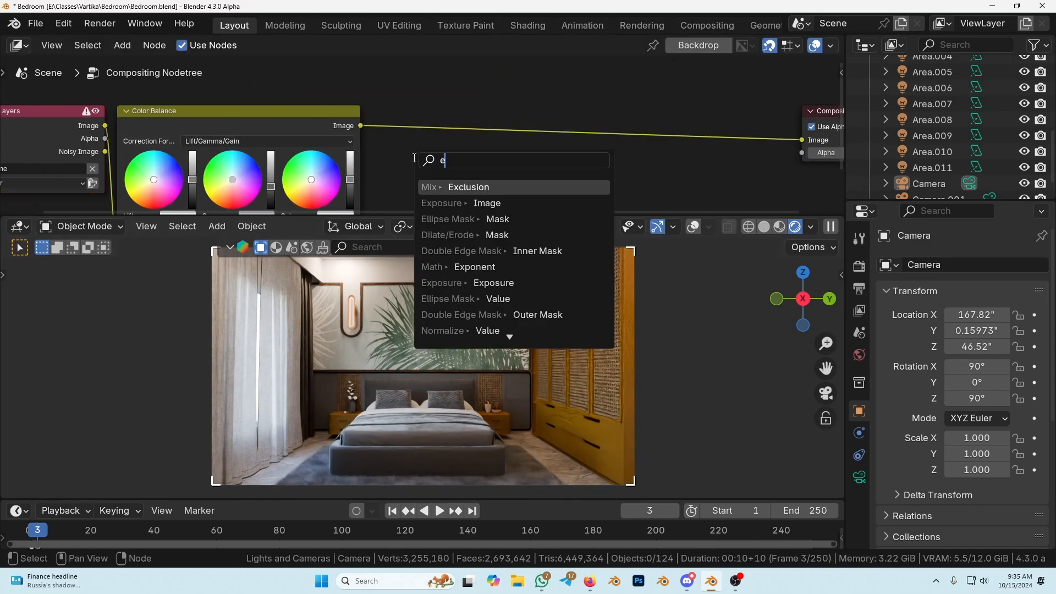
type("x")
key("Down")
key("Return")
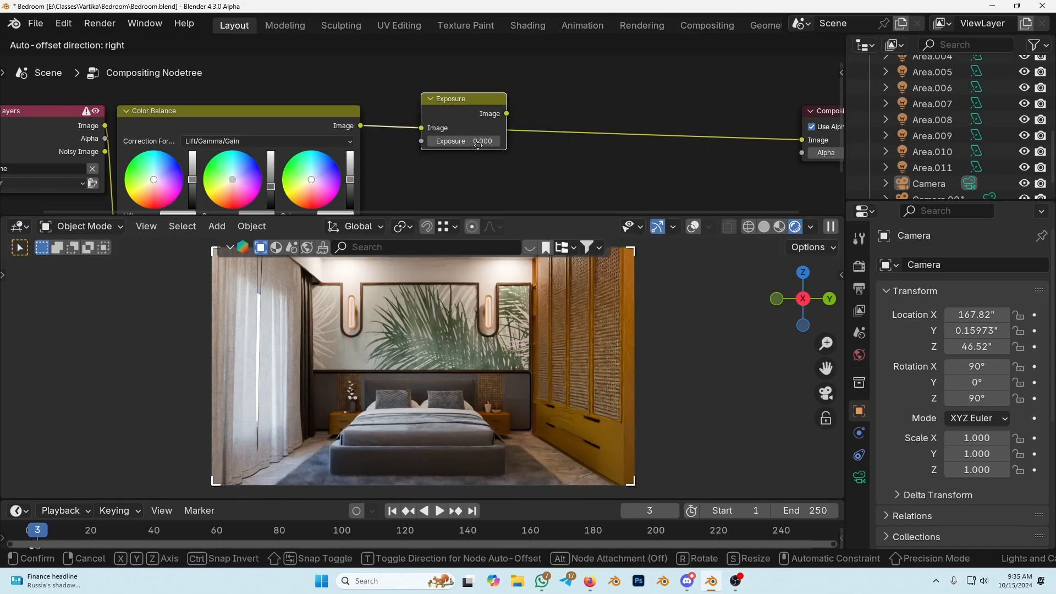
left_click(478, 145)
left_click_drag(506, 114, 802, 140)
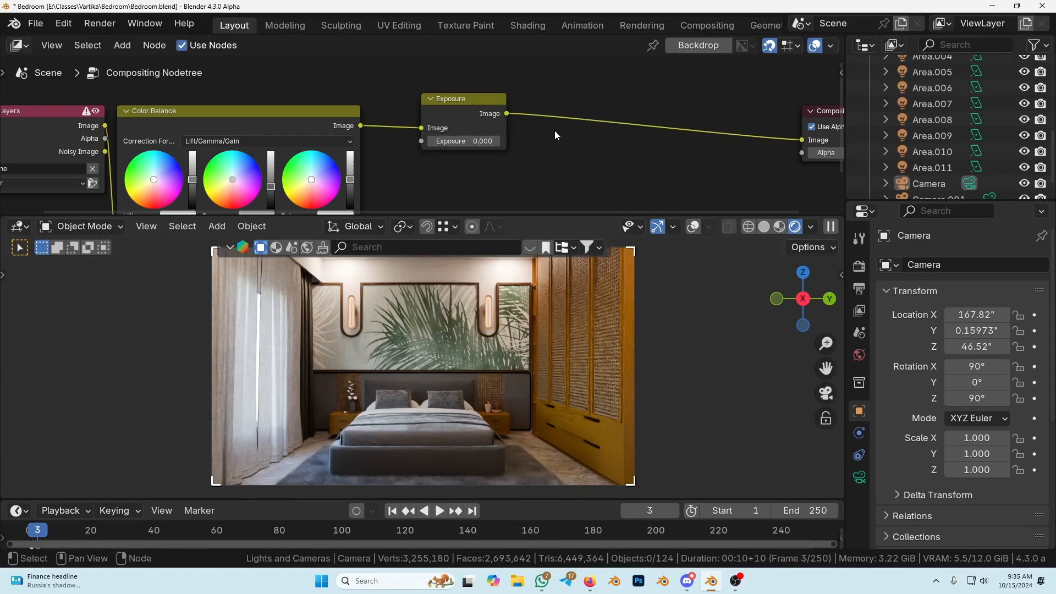
left_click_drag(465, 110, 440, 122)
Set the Exposure node's value to 1.220 and compare the image with the compositing nodes disabled and enabled.
scroll(440, 163, "up", 2)
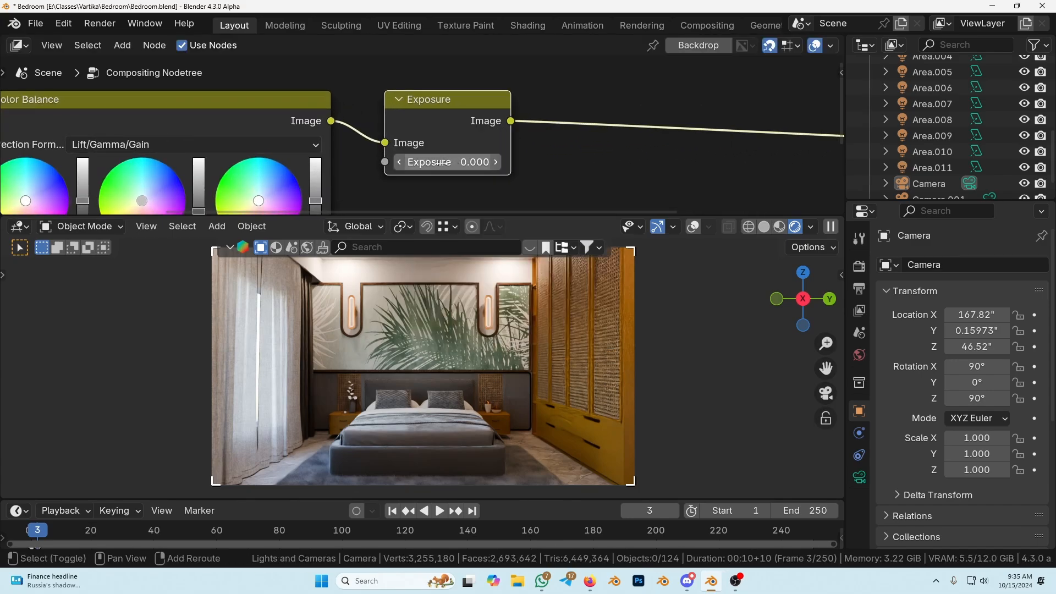
left_click_drag(440, 163, 513, 163)
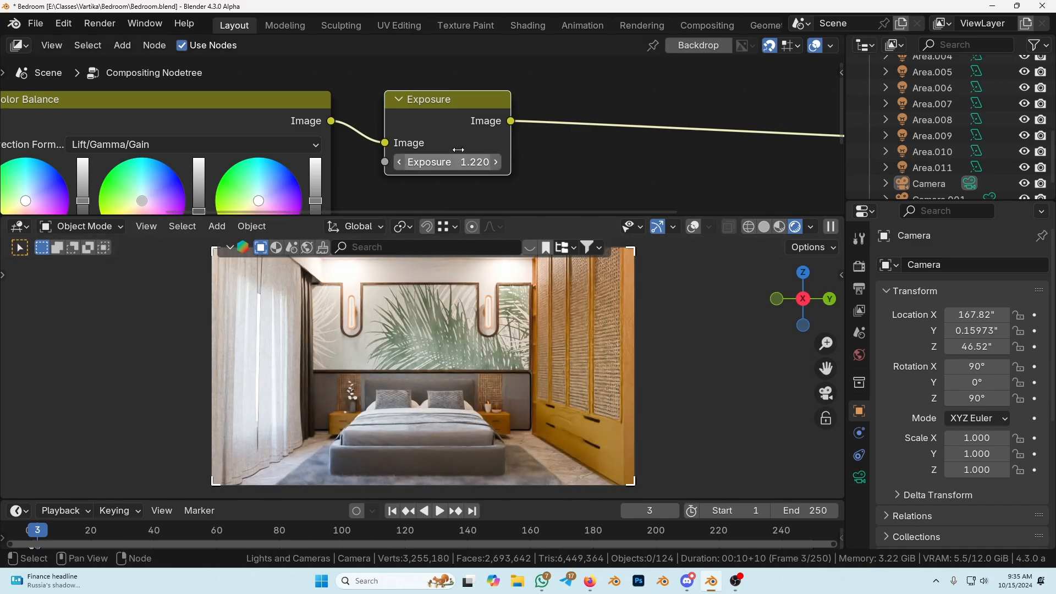
left_click(181, 46)
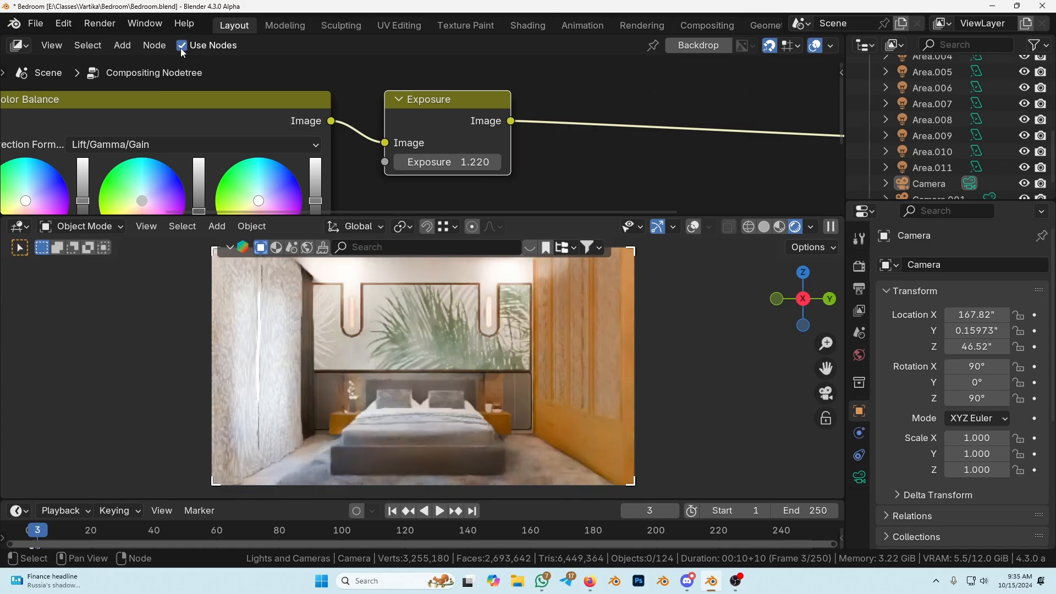
left_click(182, 46)
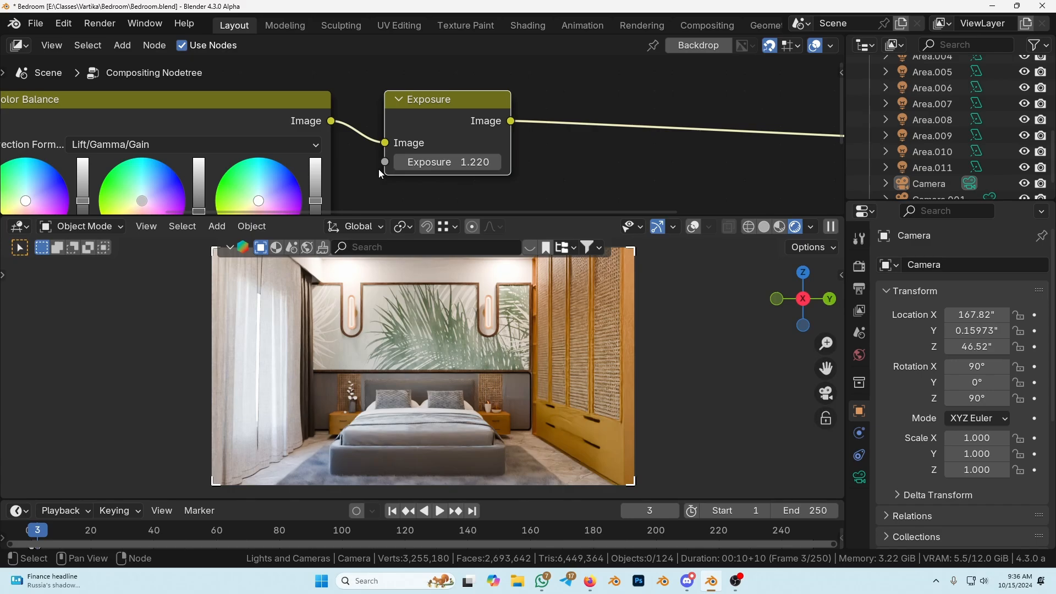
Disable Use Nodes for the compositor and enlarge the 3D viewport over the node editor area.
key("Home")
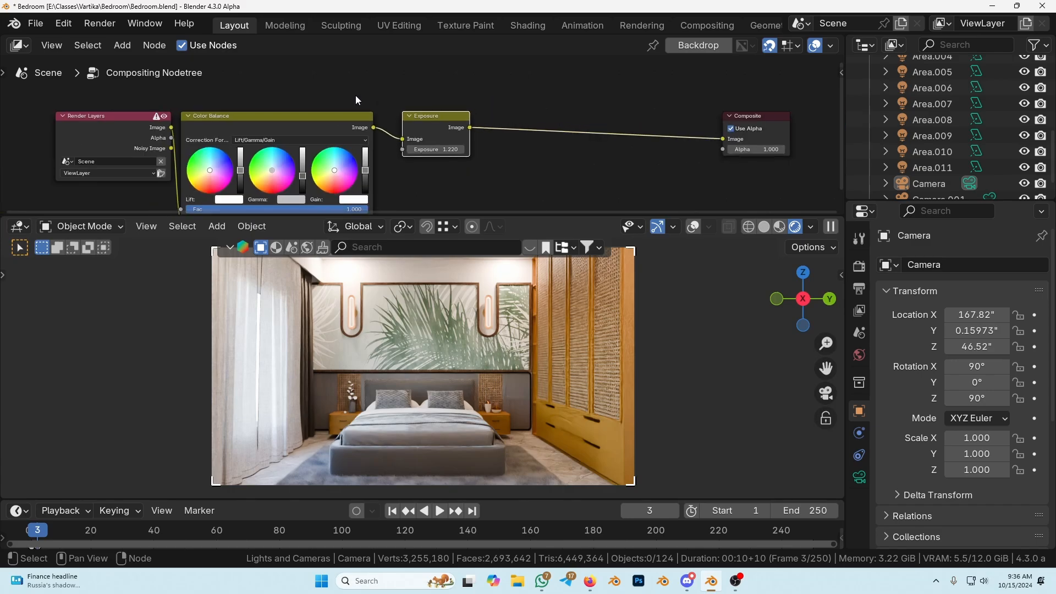
left_click(193, 49)
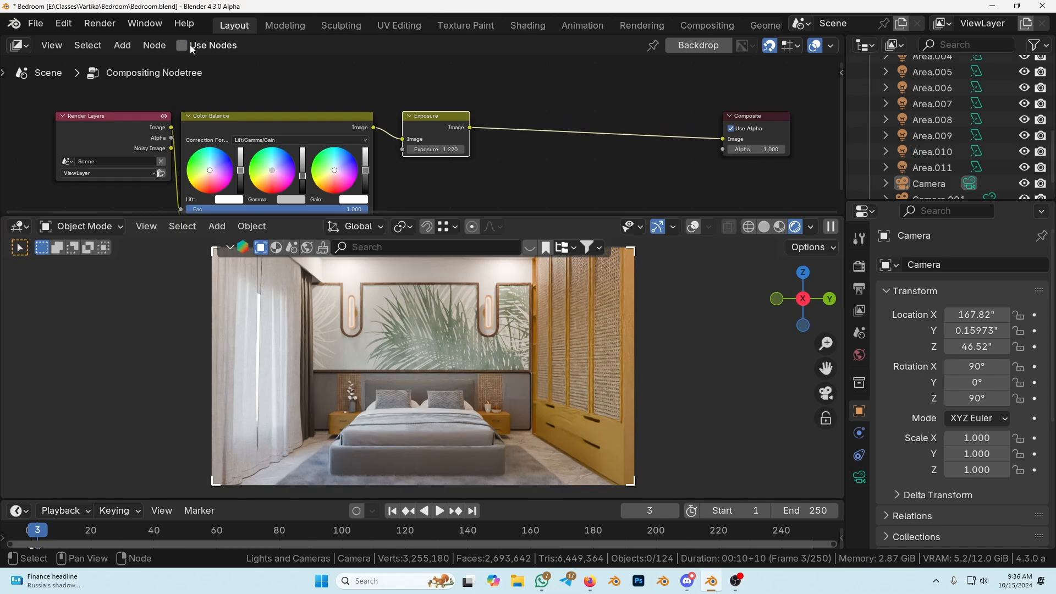
left_click_drag(471, 216, 495, 57)
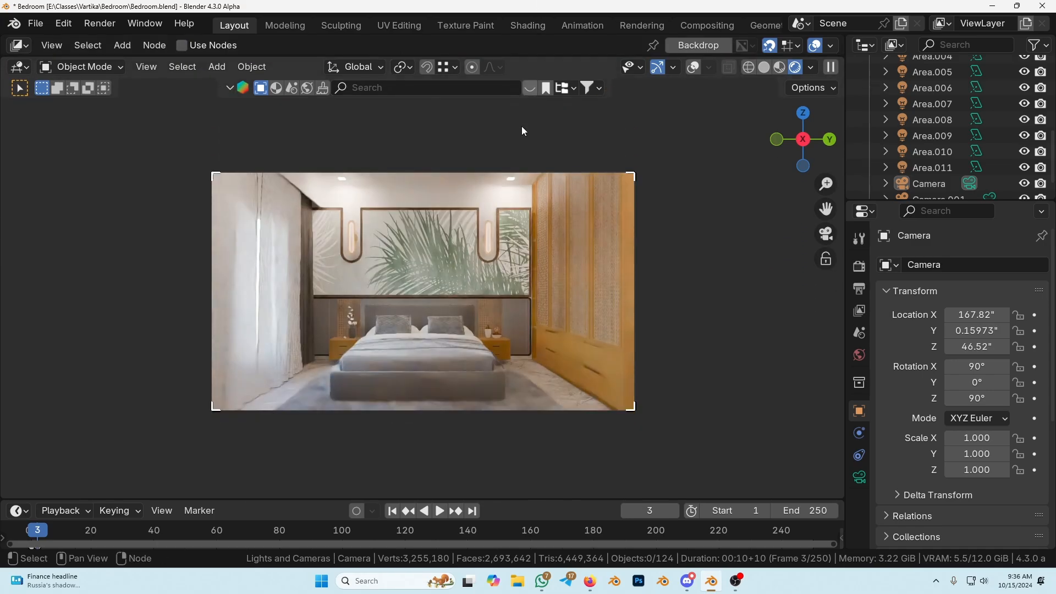
scroll(416, 316, "up", 2)
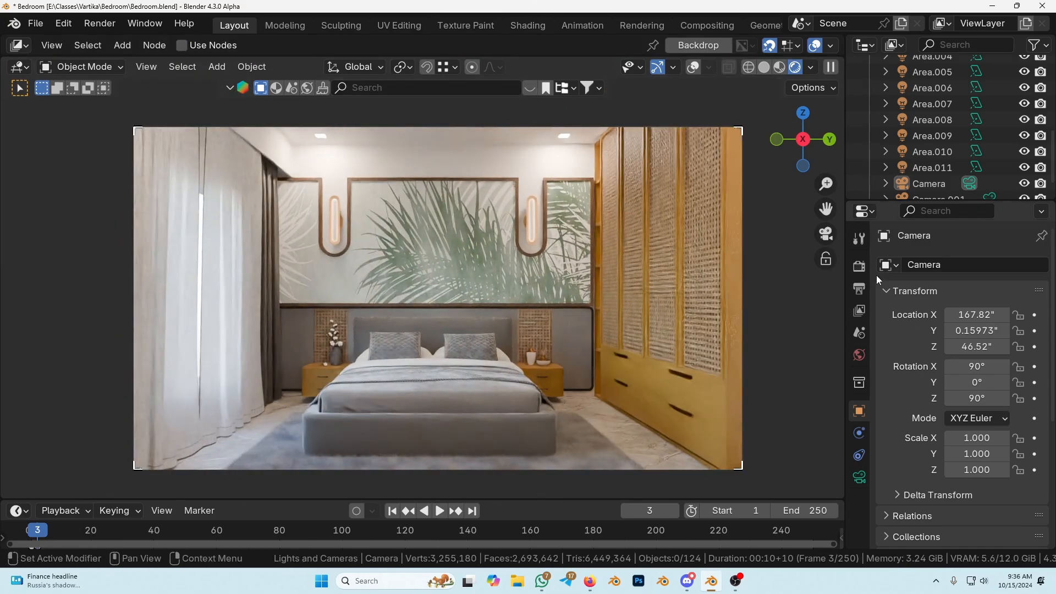
Show the scene's Color Management settings in the render properties and widen the properties area.
left_click(858, 267)
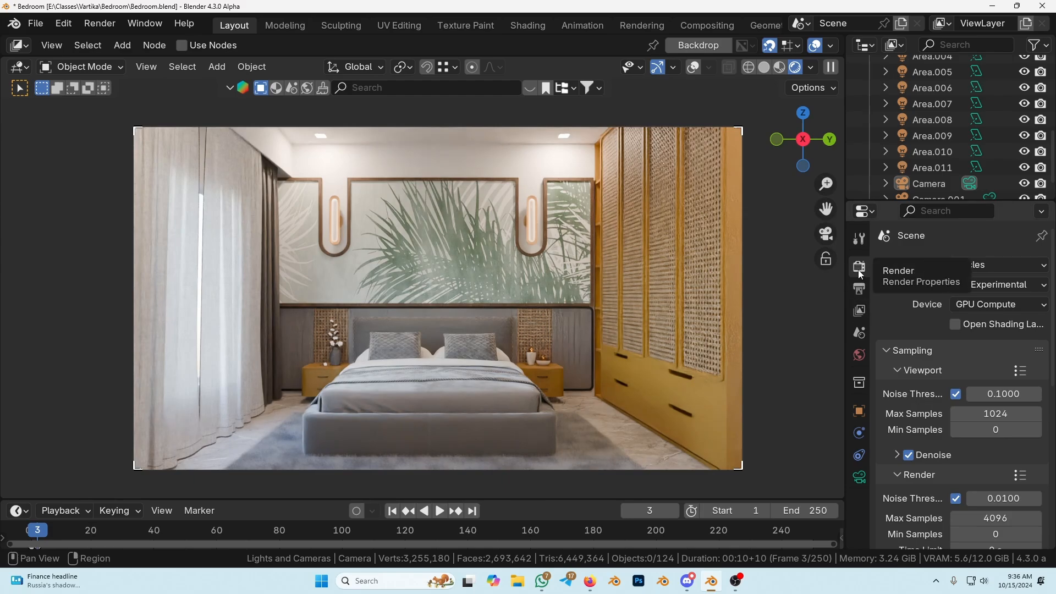
scroll(943, 356, "down", 8)
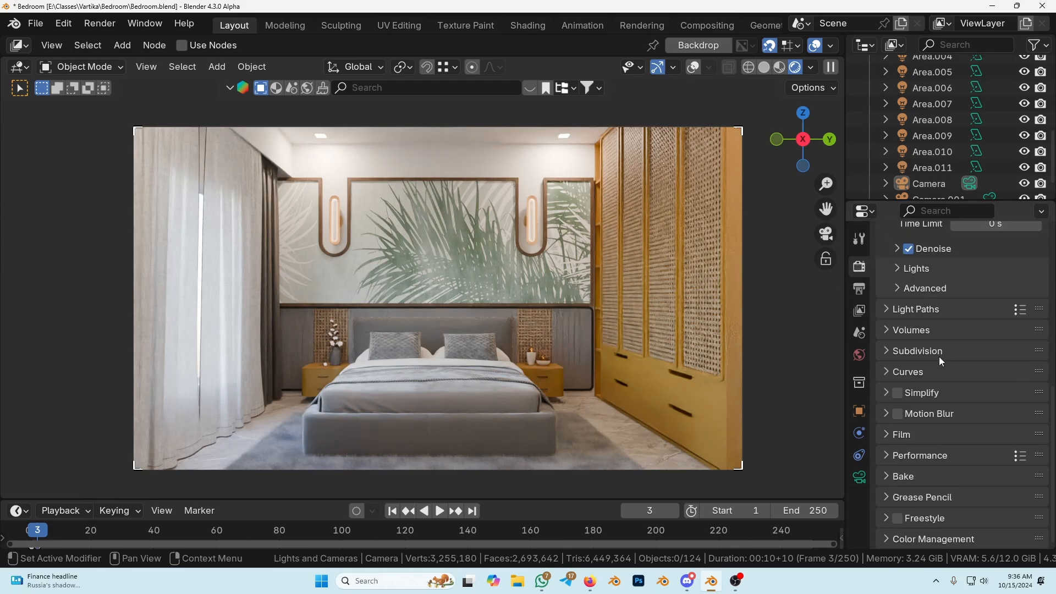
left_click(917, 538)
scroll(916, 451, "down", 5)
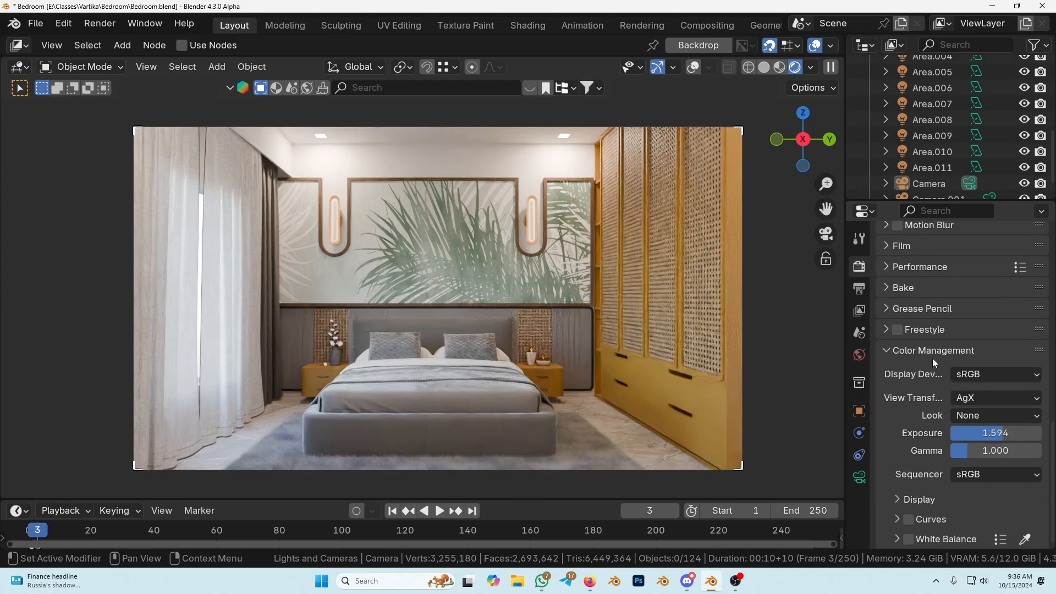
left_click_drag(868, 419, 808, 419)
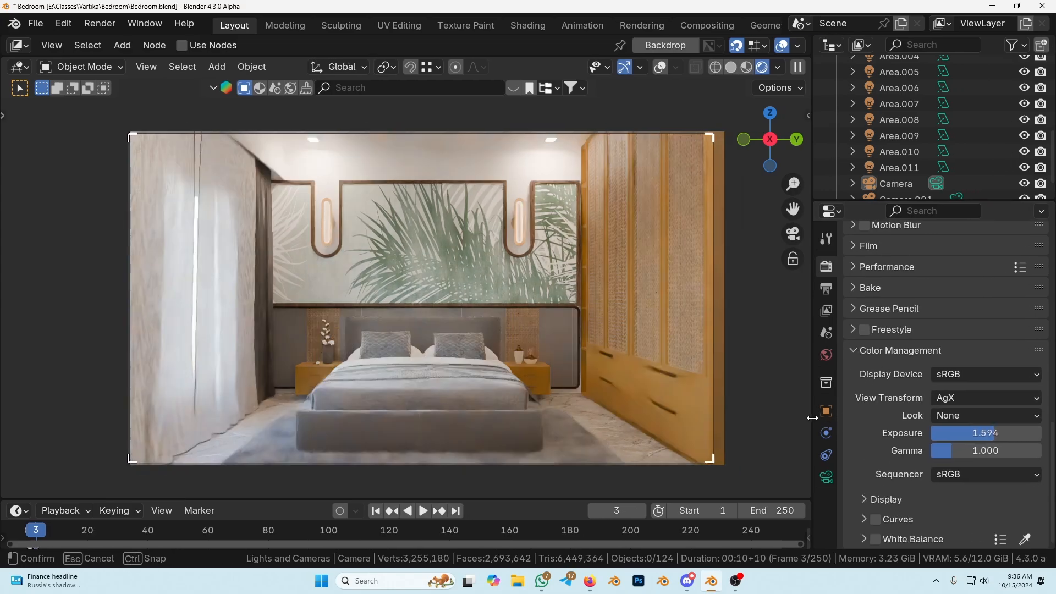
scroll(872, 446, "up", 2)
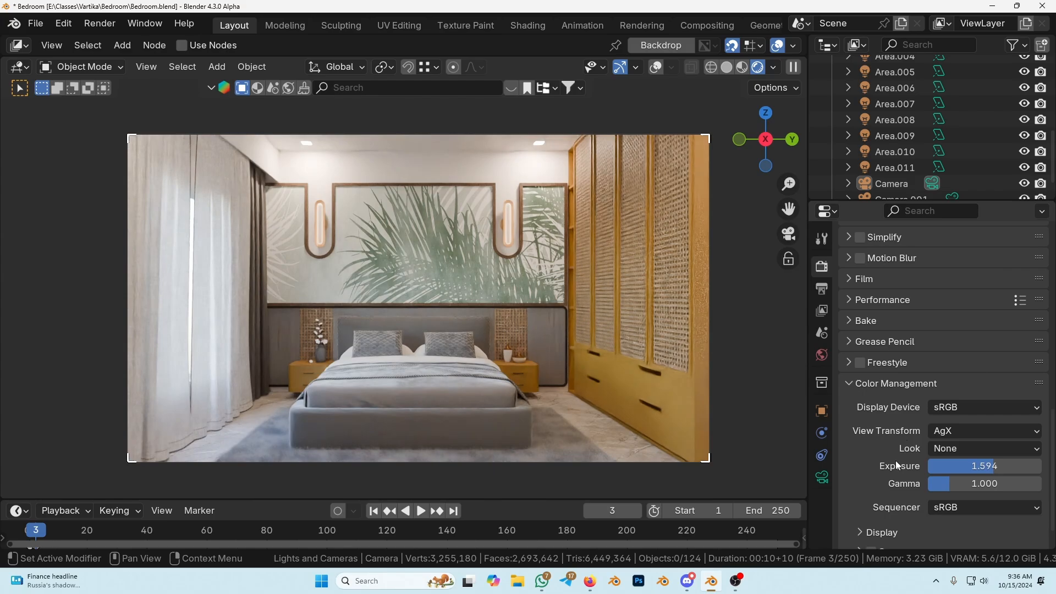
scroll(896, 429, "down", 2)
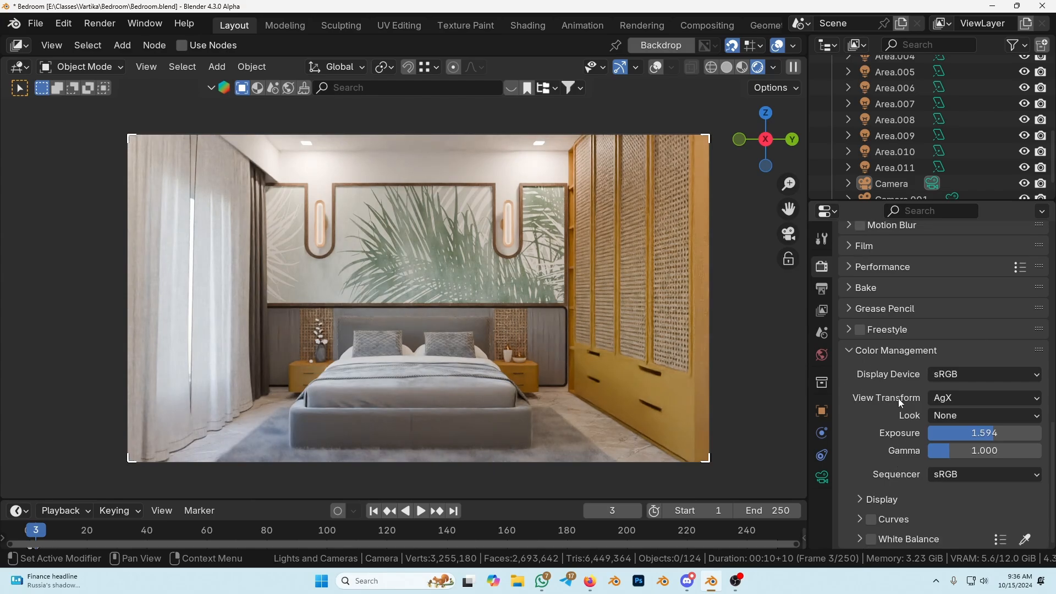
Try the Filmic view transform and return to AgX.
left_click(988, 400)
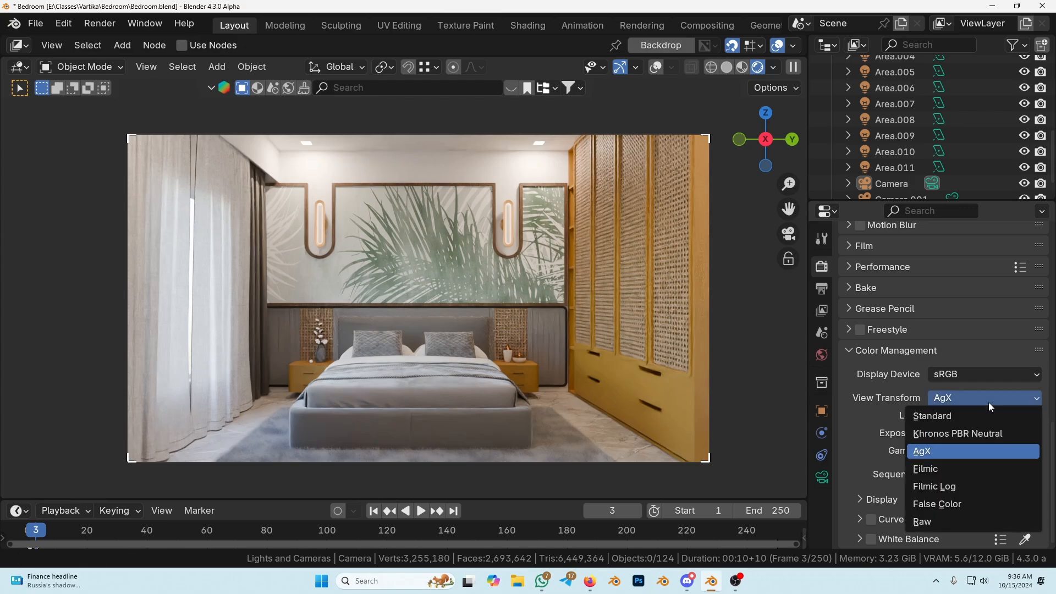
left_click(932, 470)
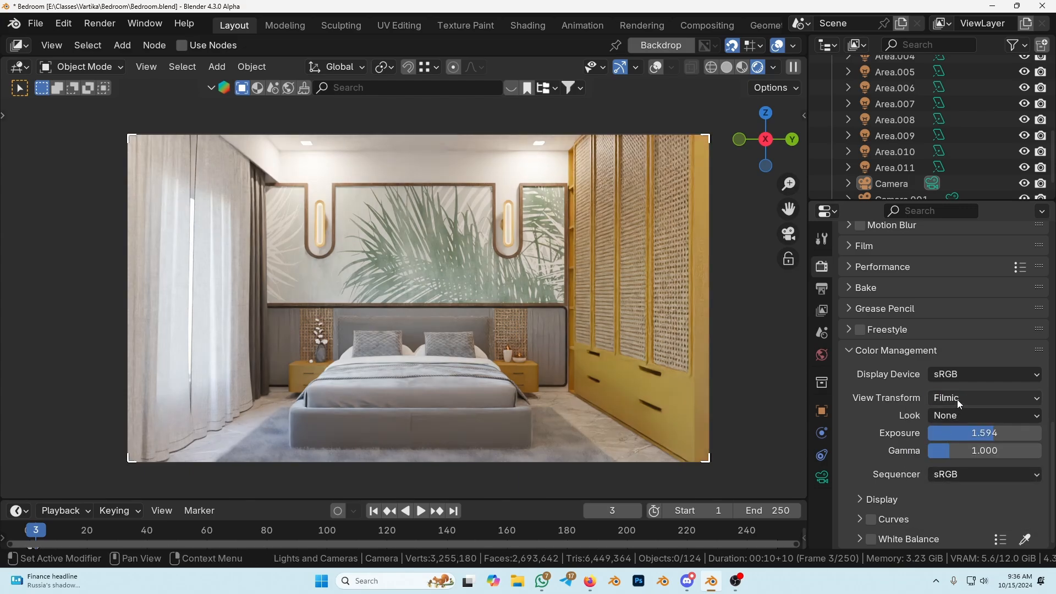
left_click(958, 400)
left_click(943, 448)
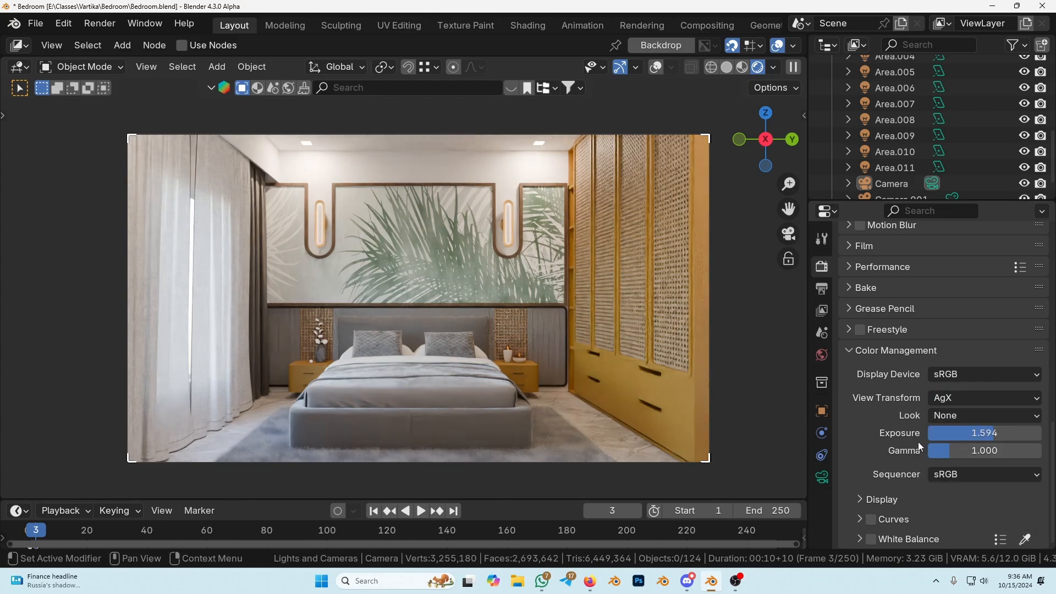
Try the Standard view transform for comparison and set it back to AgX.
left_click(956, 398)
left_click(955, 398)
left_click(956, 398)
left_click(919, 414)
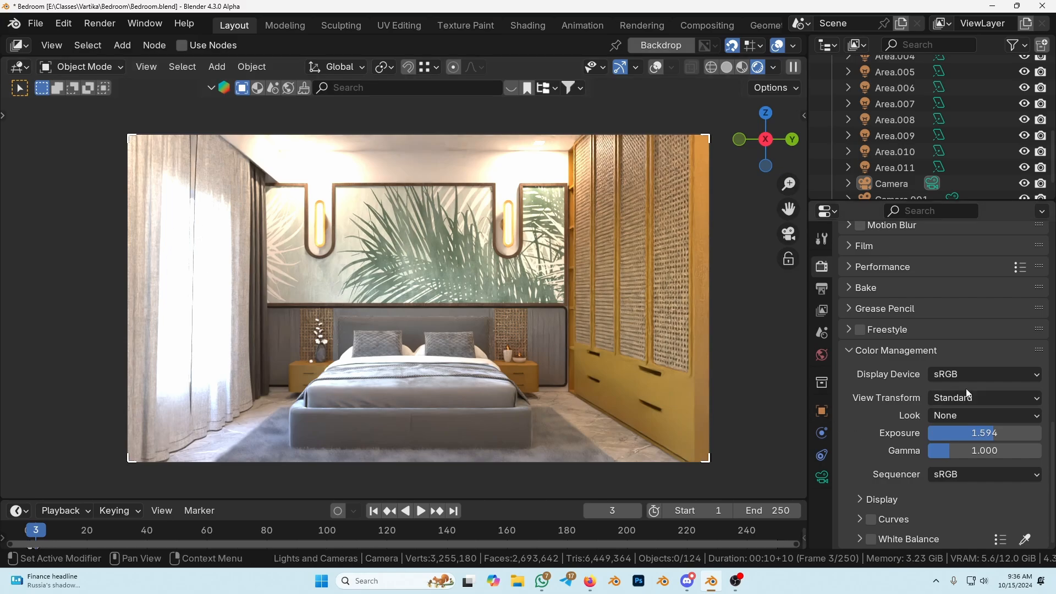
left_click(955, 401)
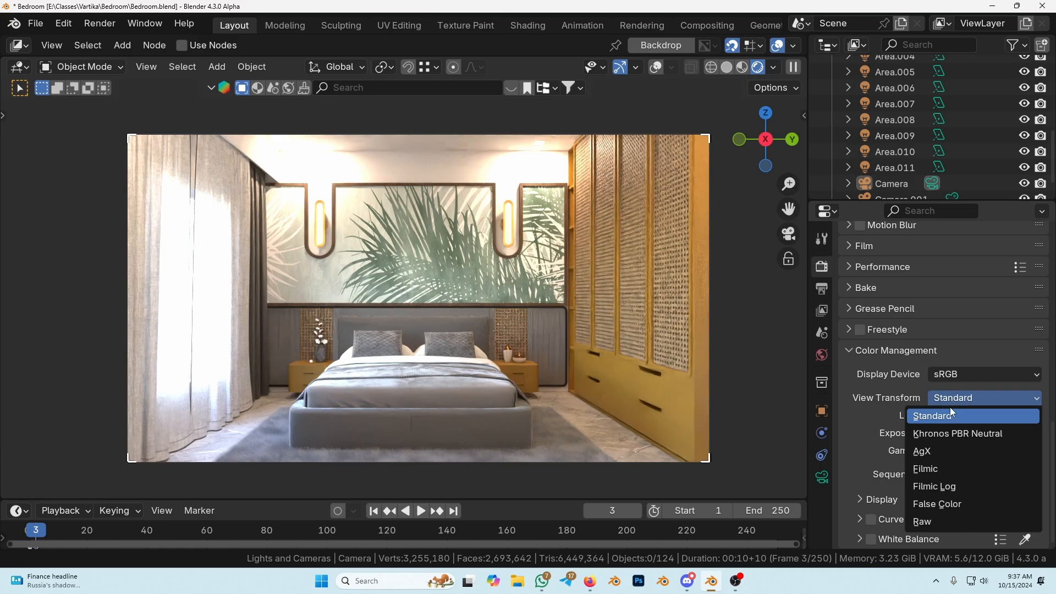
left_click(933, 451)
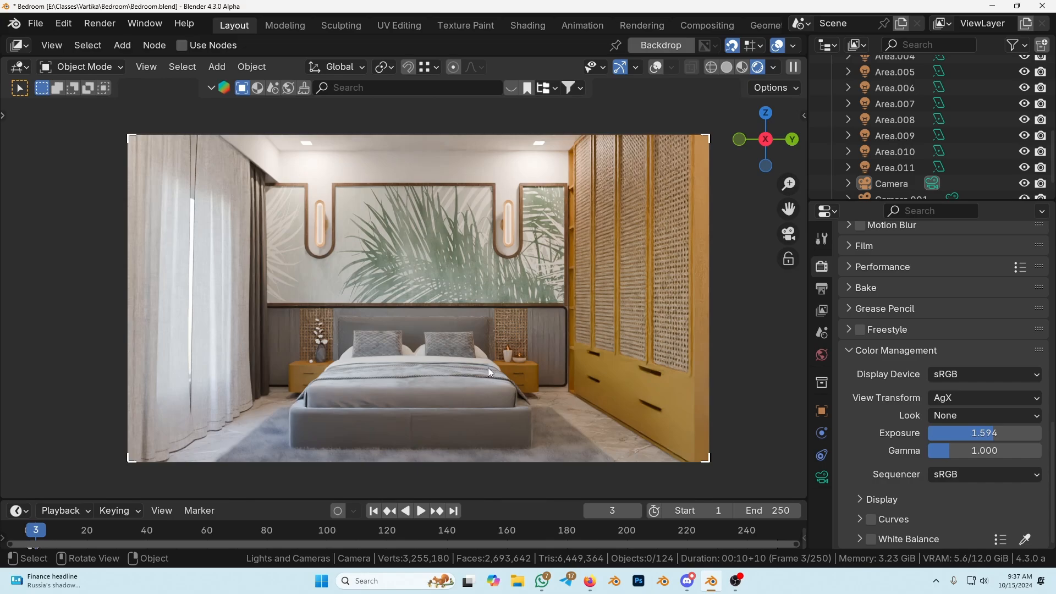
Try the Medium High Contrast look and settle on High Contrast for the scene.
left_click(948, 416)
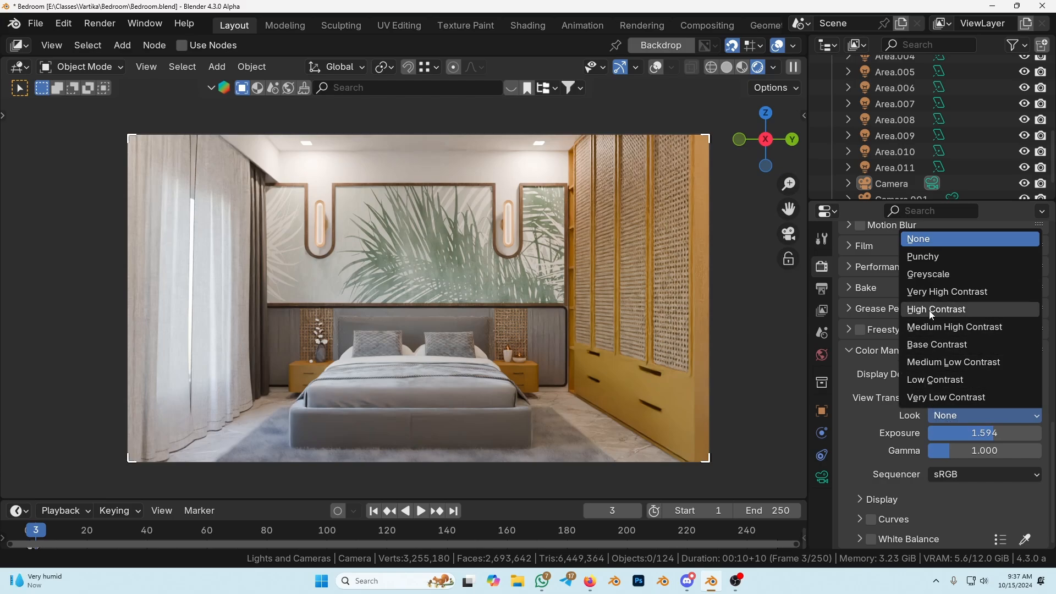
left_click(932, 325)
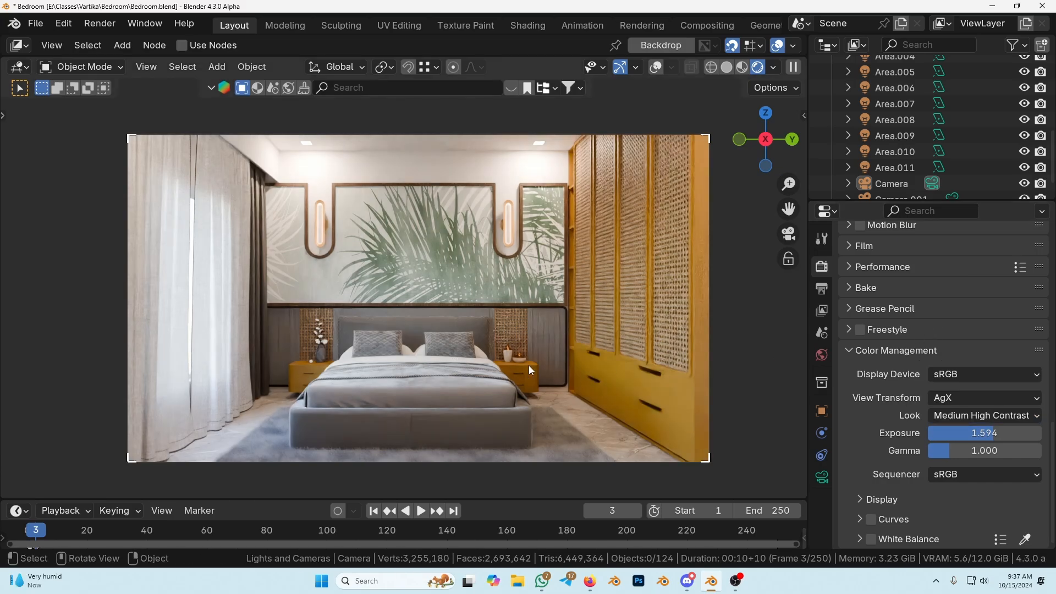
left_click(968, 416)
left_click(955, 310)
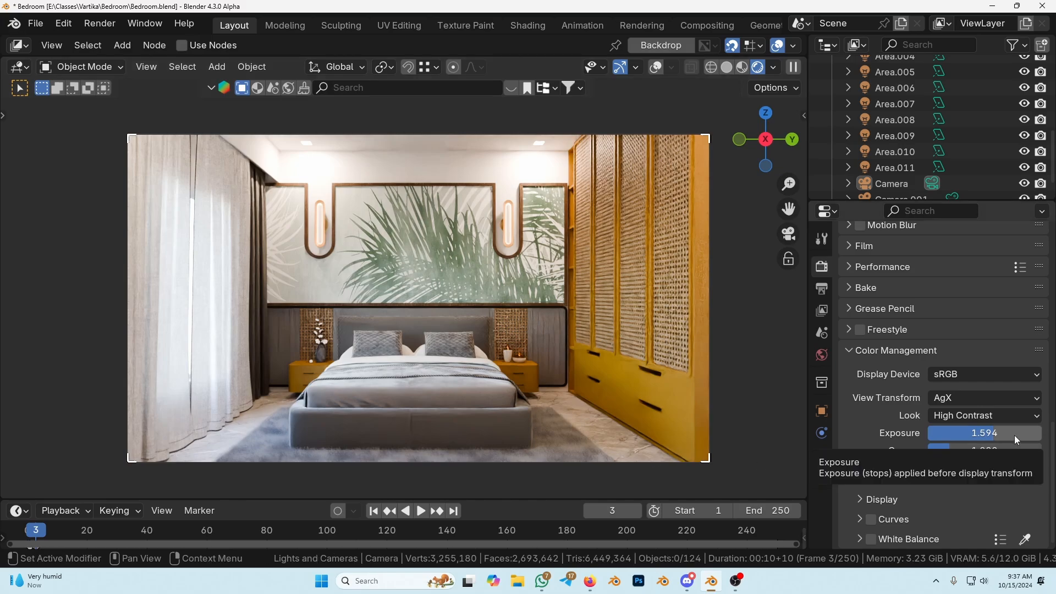
Test darker exposures in Color Management and set the Exposure to 1.049.
left_click_drag(1015, 434, 991, 433)
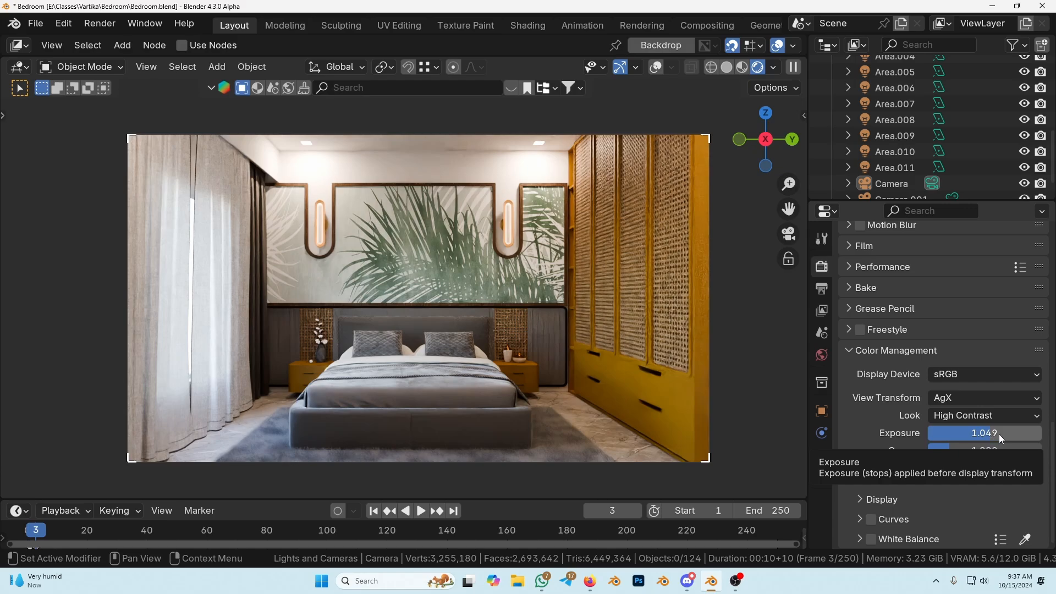
mouse_move(999, 434)
left_mouse_down()
mouse_move(952, 434)
mouse_move(984, 437)
left_mouse_up()
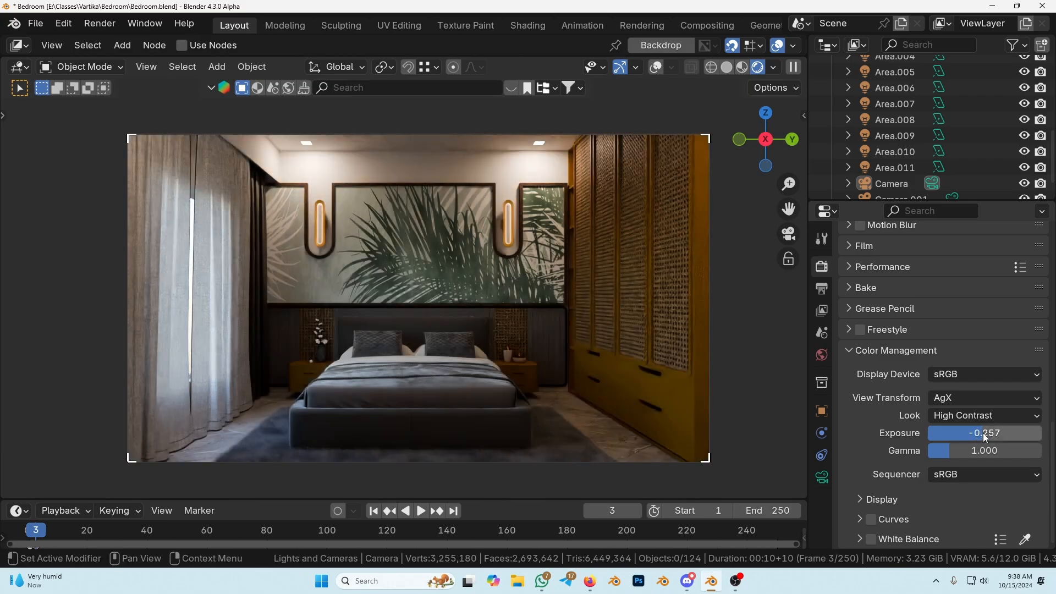
mouse_move(985, 437)
left_mouse_down()
mouse_move(1017, 437)
mouse_move(989, 437)
left_mouse_up()
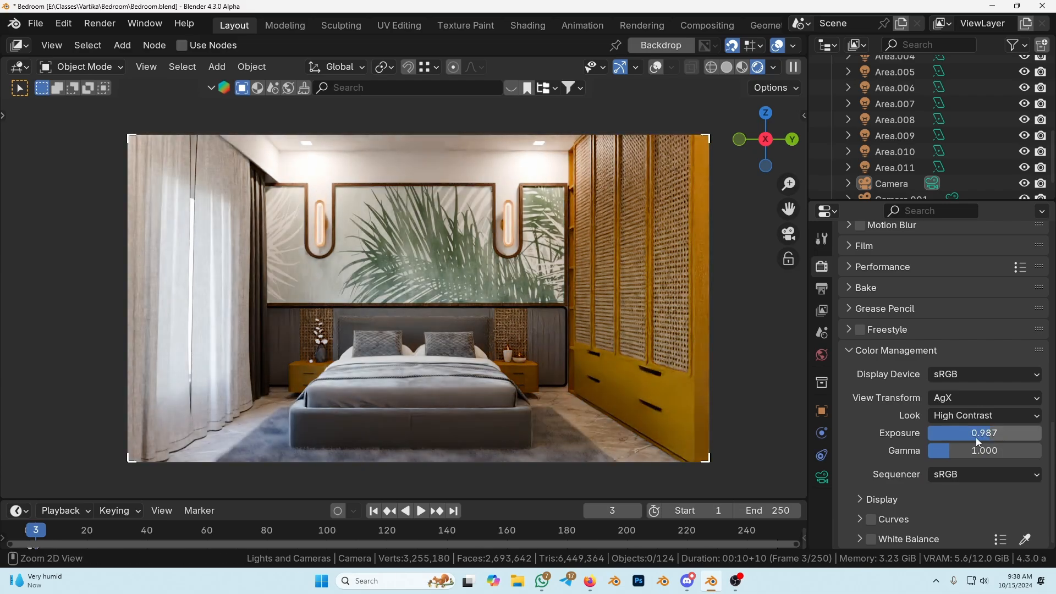
key("ctrl+z")
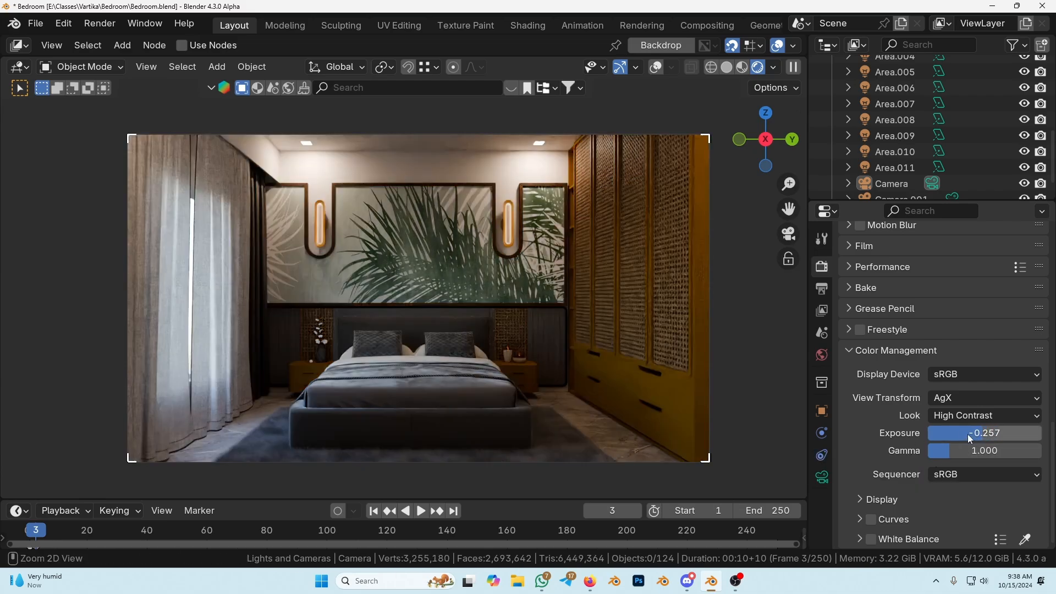
left_click_drag(960, 434, 985, 434)
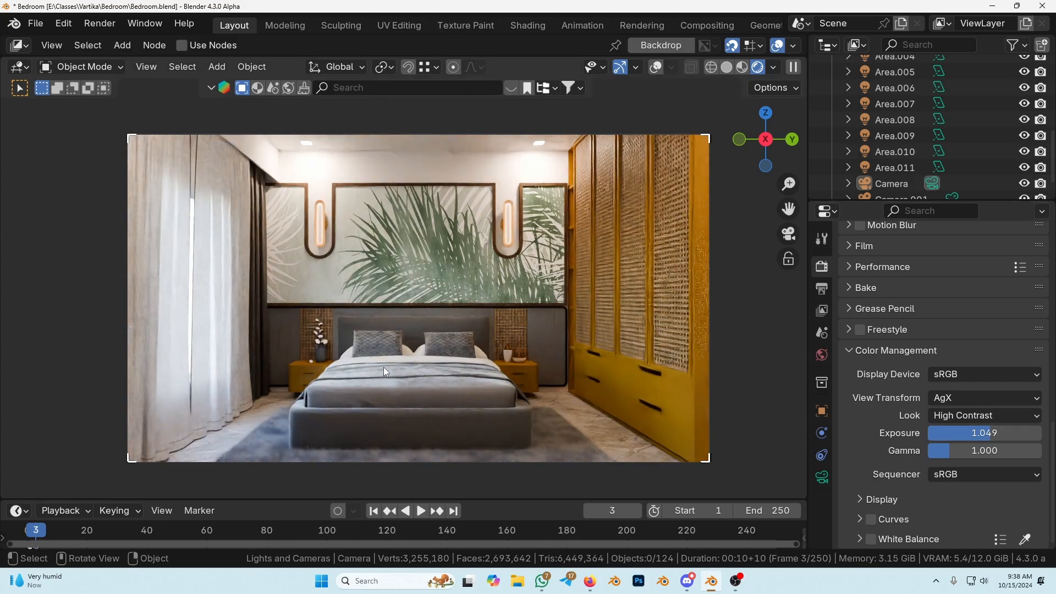
Try a much lower Gamma in Color Management and reset it to 1.
mouse_move(960, 450)
left_mouse_down()
mouse_move(985, 449)
mouse_move(944, 450)
left_mouse_up()
left_click(946, 451)
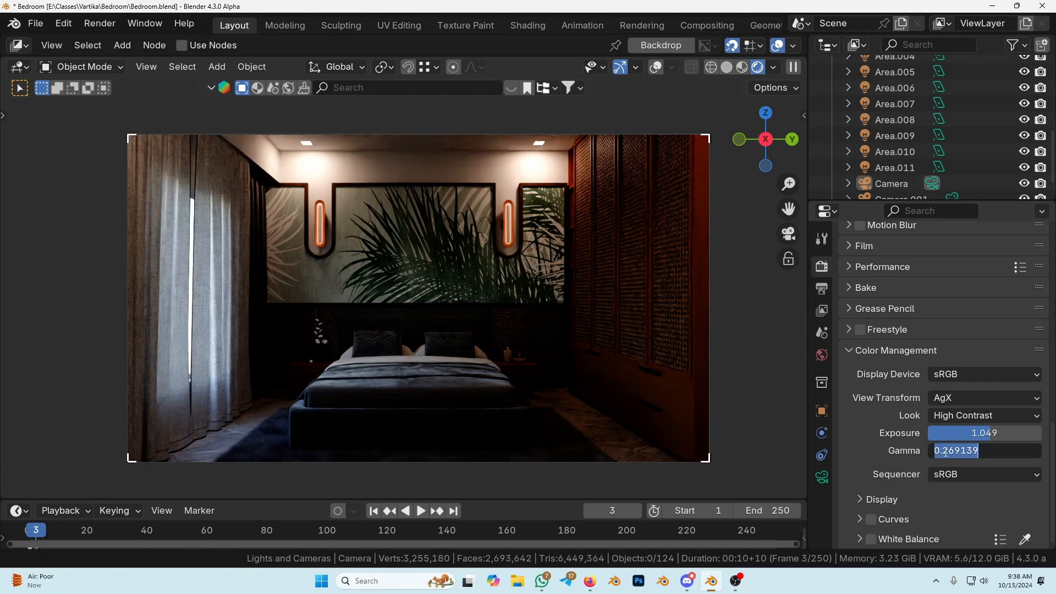
type("1")
key("Return")
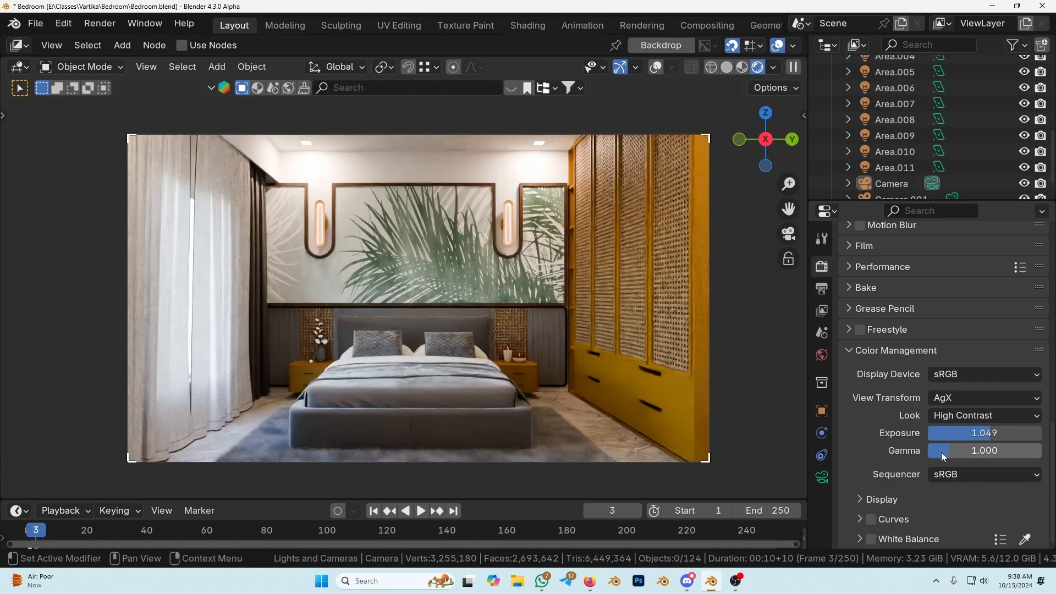
left_click(985, 420)
left_click(986, 421)
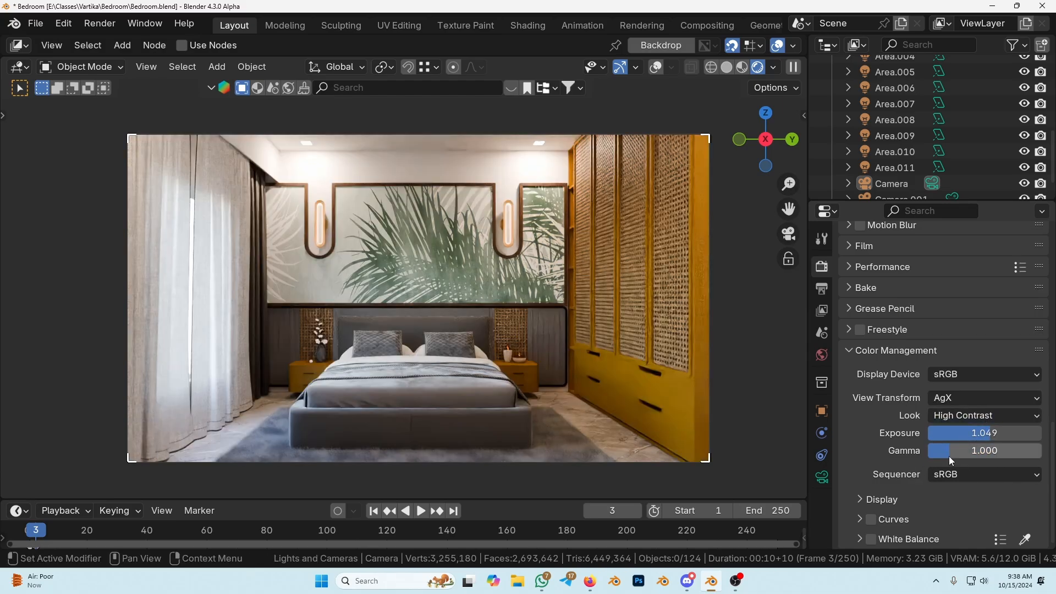
left_click(893, 497)
left_click(886, 498)
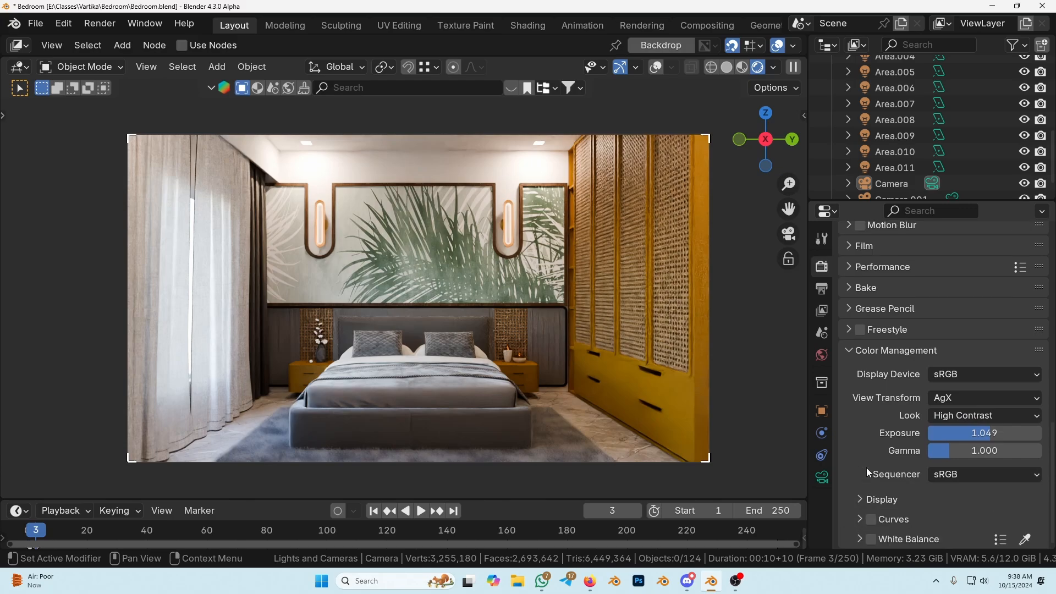
Look into the Curves settings of Color Management and collapse them again.
left_click(905, 519)
scroll(910, 500, "down", 5)
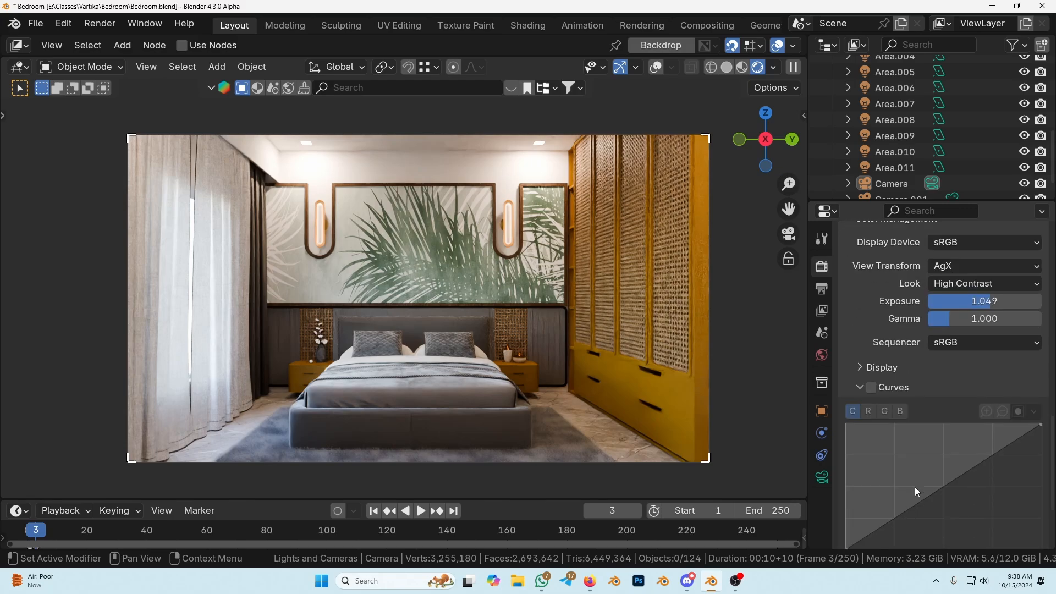
left_click(898, 388)
Try a warmer White Balance temperature, reset it to 6500 K and disable White Balance.
left_click(908, 540)
scroll(907, 542, "down", 2)
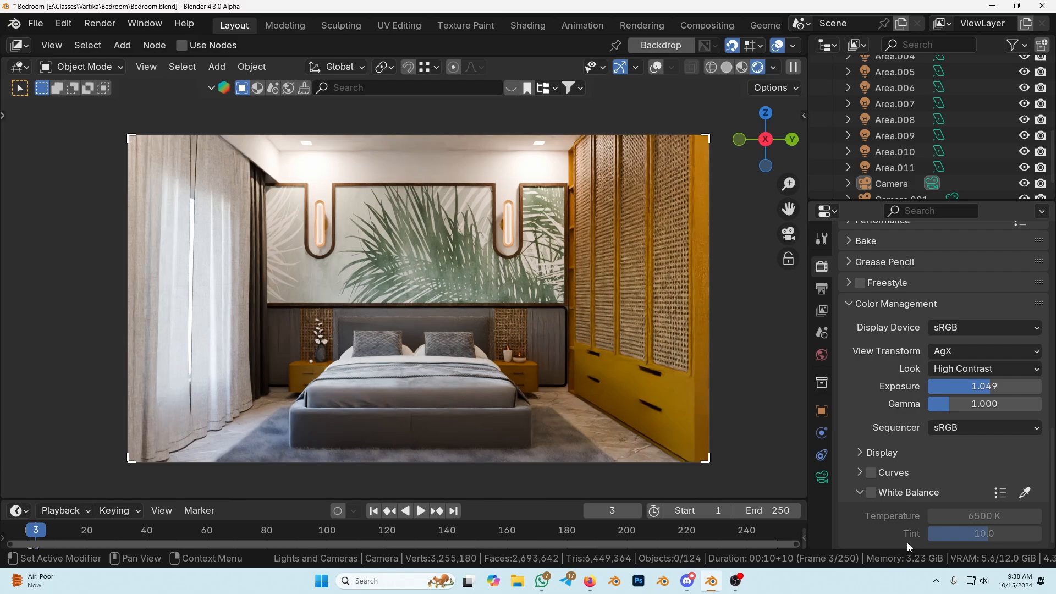
left_click(873, 491)
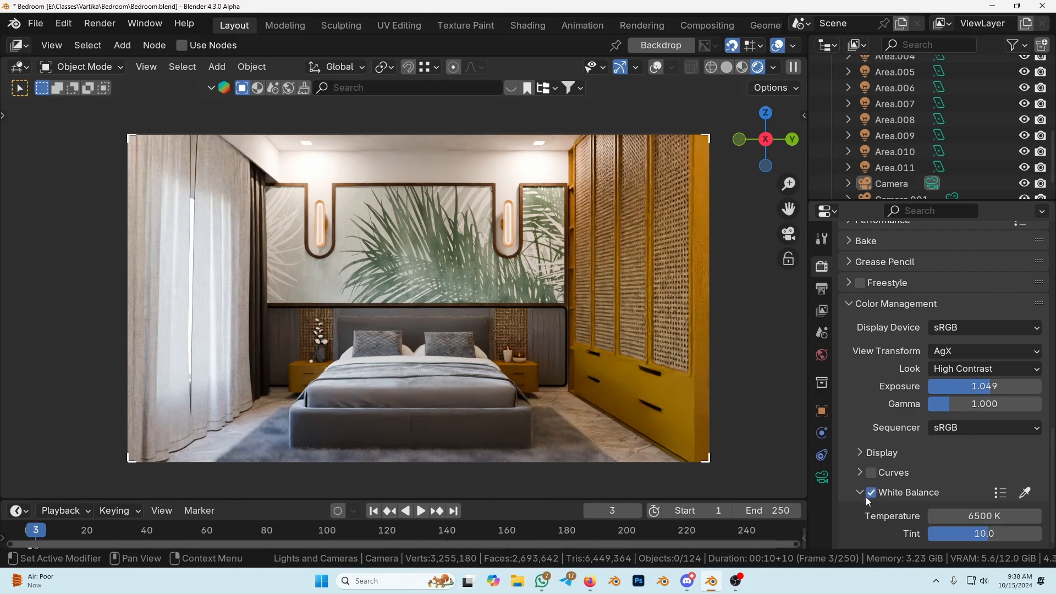
left_click_drag(990, 516, 1021, 515)
left_click(991, 522)
type("6500")
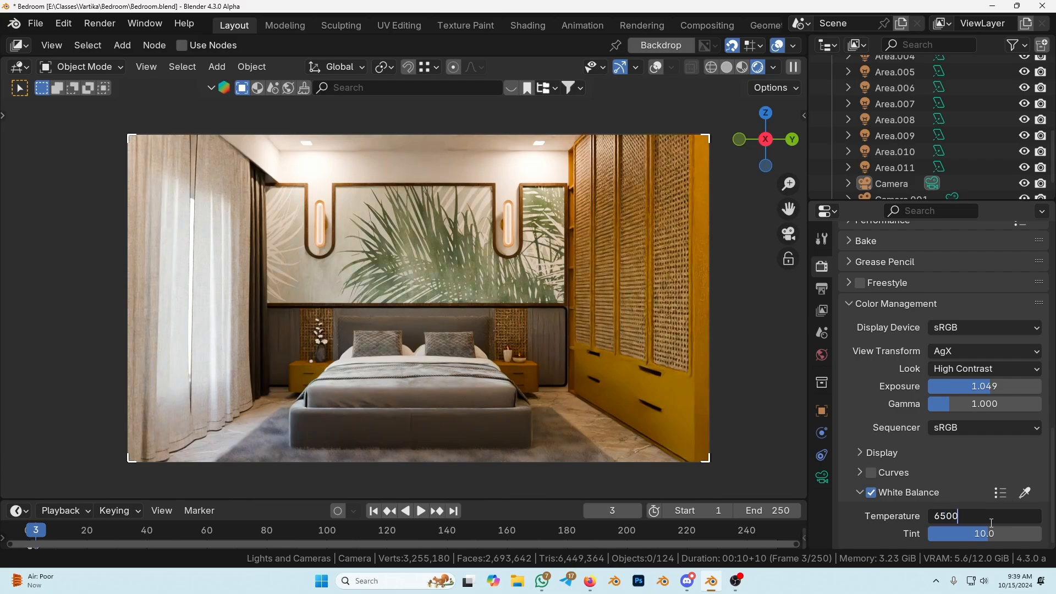
key("Return")
left_click(871, 492)
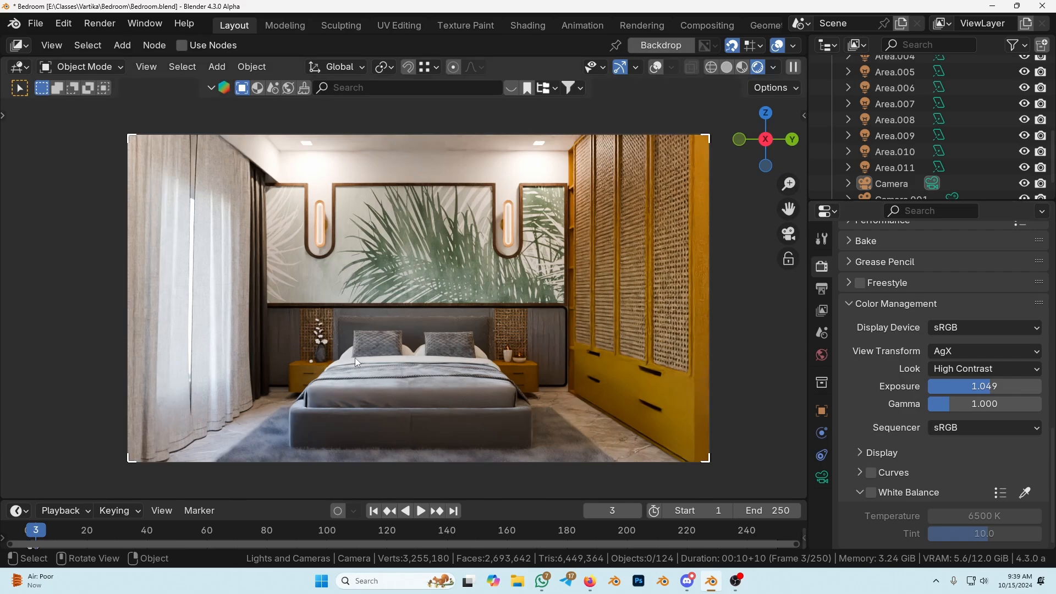
Fill the viewport with the camera frame and return to the start of the render settings.
key("Home")
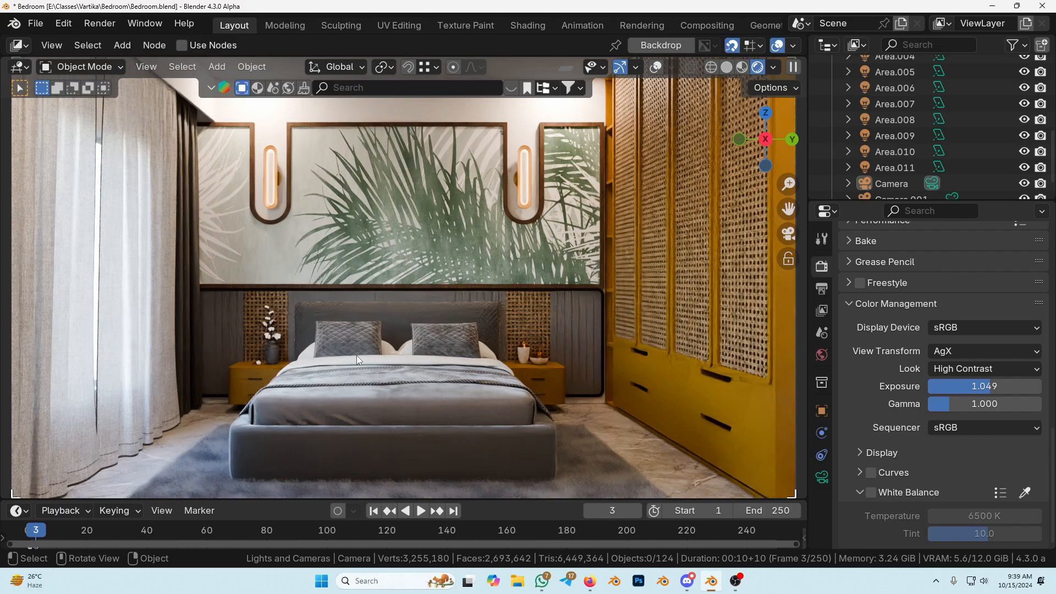
scroll(1001, 424, "up", 3)
scroll(947, 484, "down", 3)
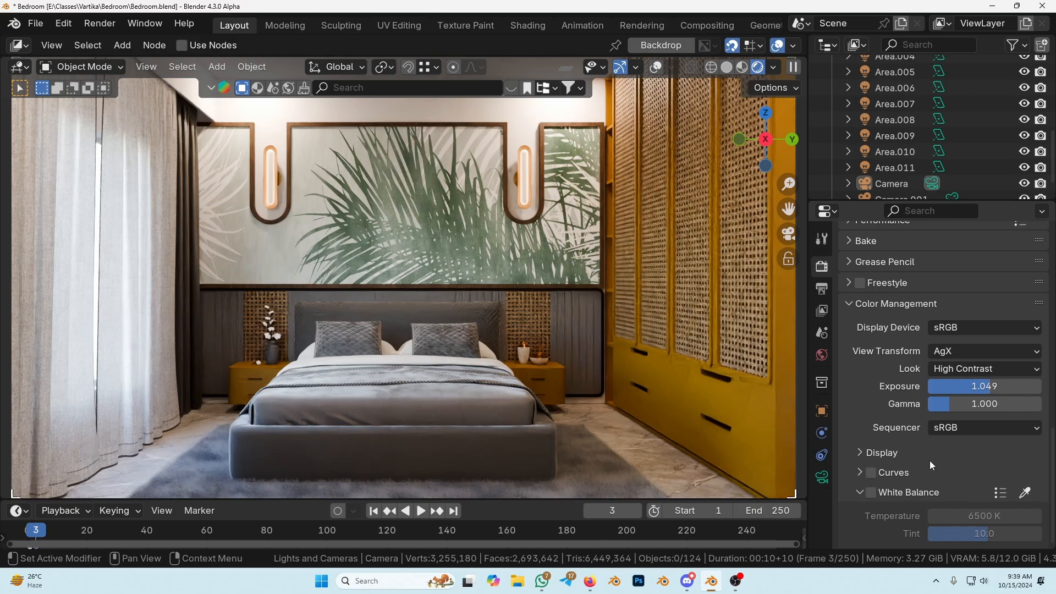
scroll(922, 457, "up", 15)
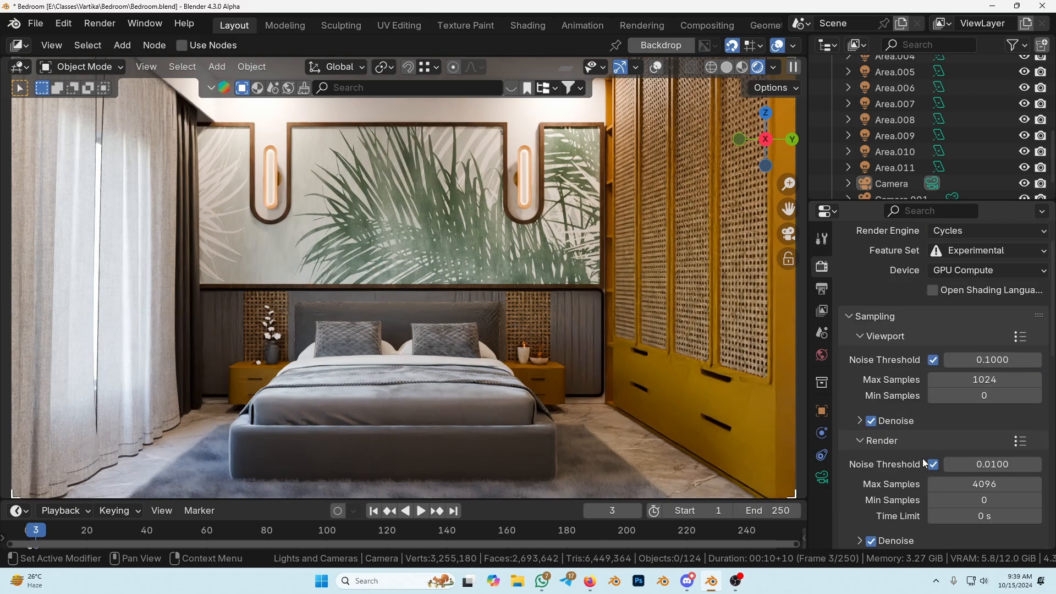
scroll(923, 458, "up", 2)
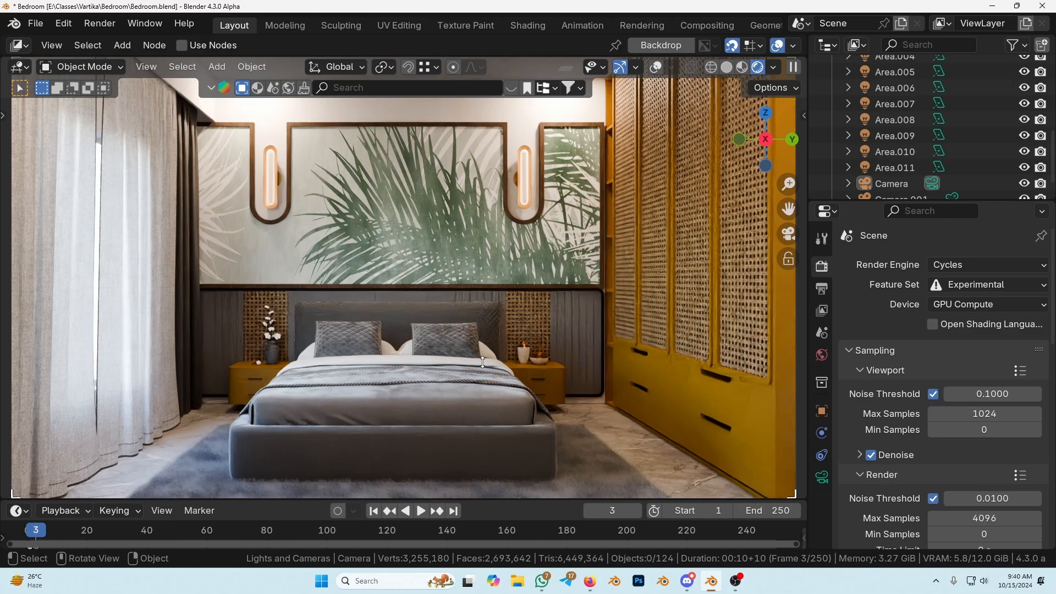
Switch the viewport to Solid shading, fly toward the bed wall and turn on the overlays.
key("z")
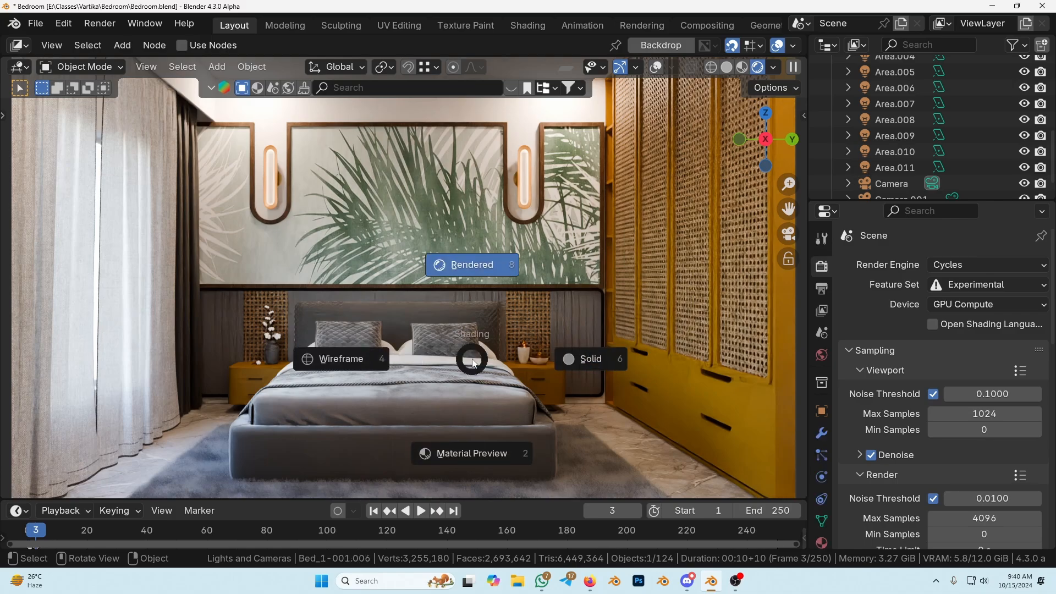
left_click(550, 360)
left_click(371, 352)
key("shift+grave")
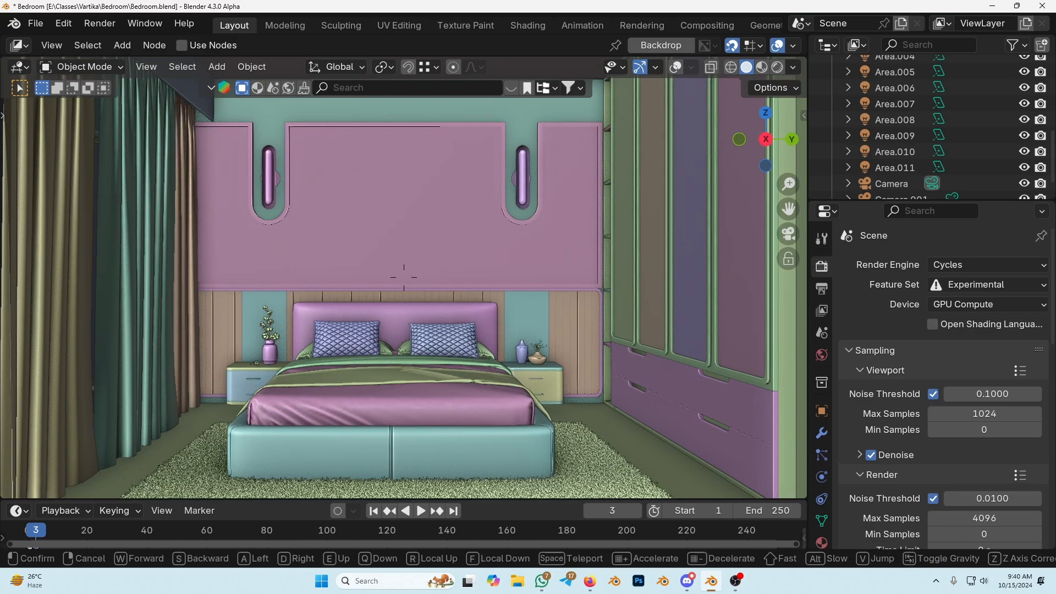
key("w")
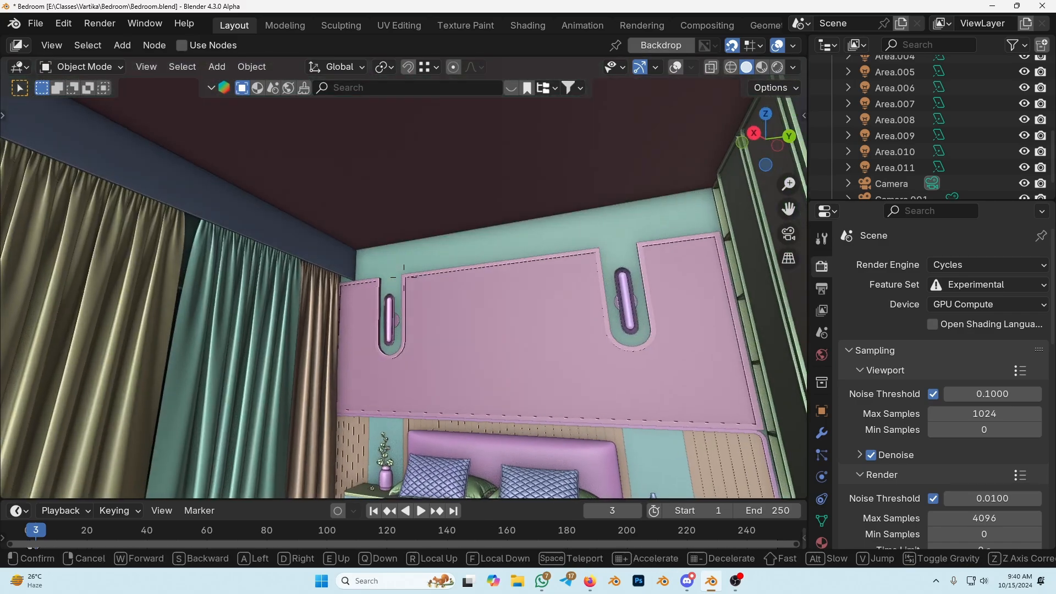
left_click(453, 301)
key("shift+alt+z")
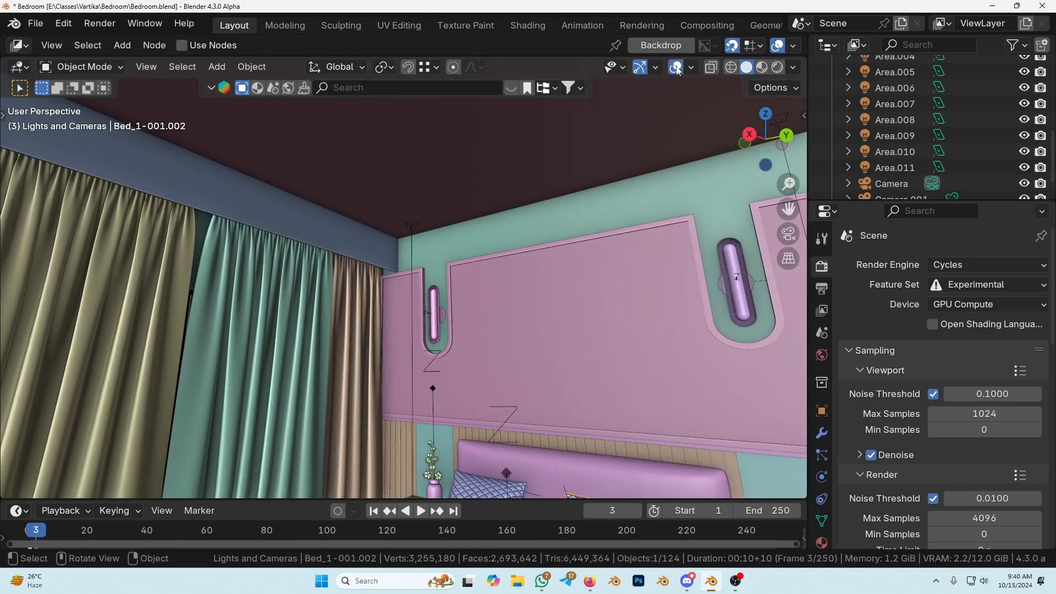
Hide all the curtains and sheers that cover the bedroom window.
key("shift+grave")
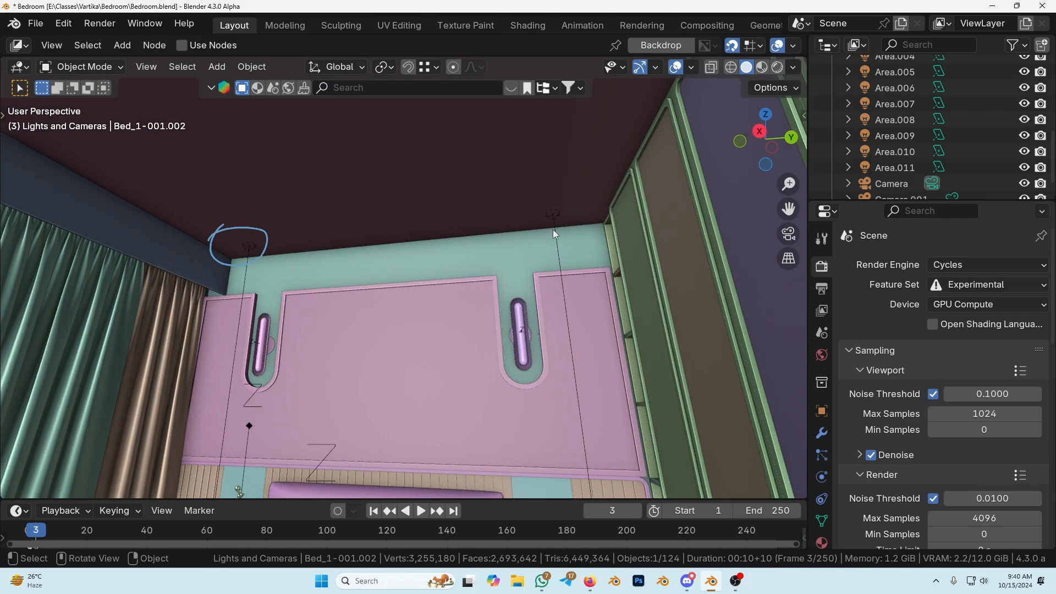
left_click(430, 290)
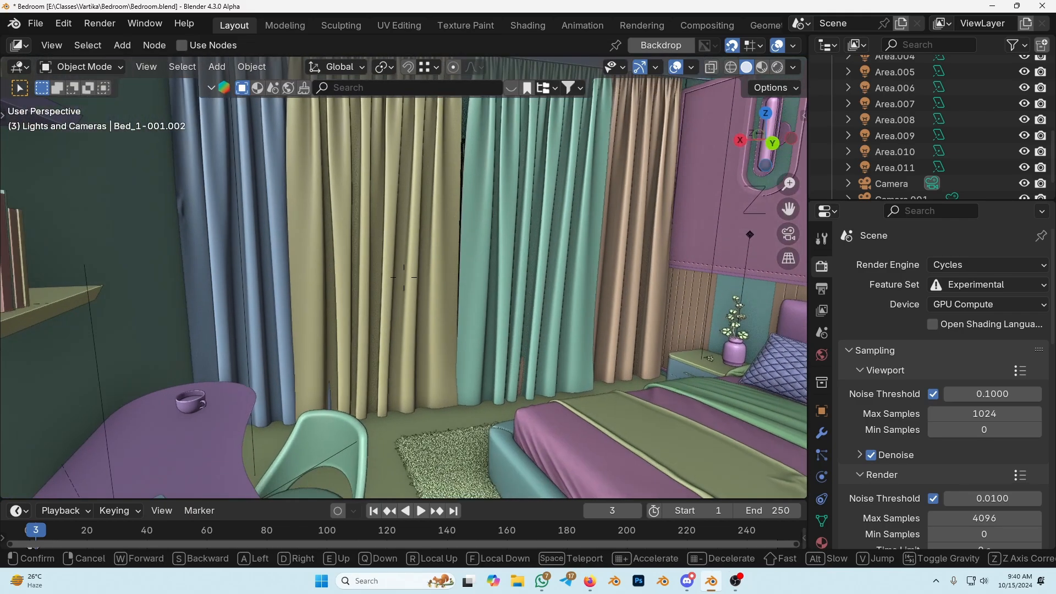
left_click(410, 261)
left_click(479, 272)
key("h")
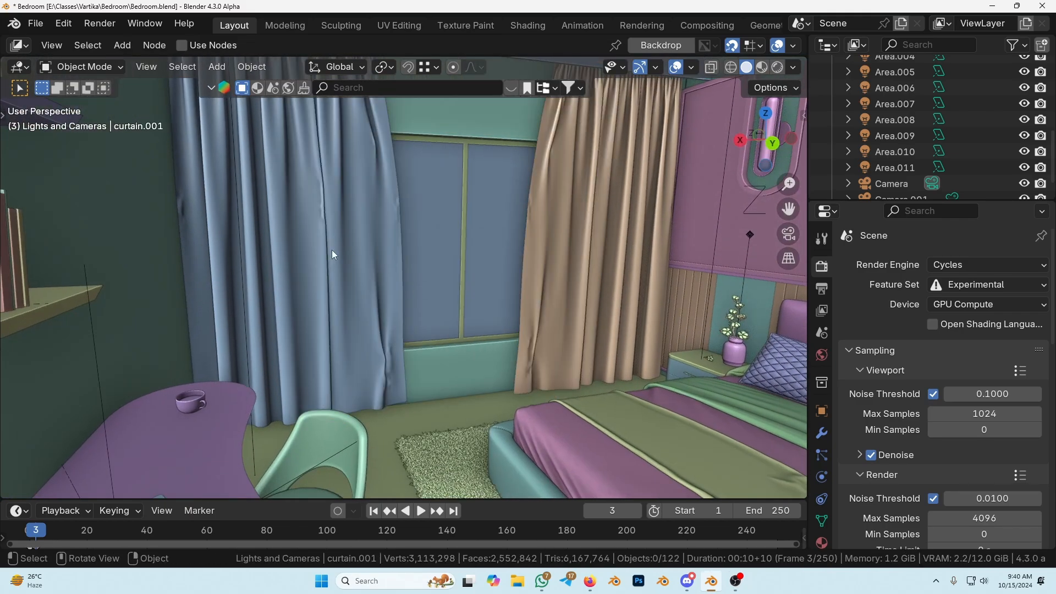
left_click(332, 249)
key("h")
left_click(592, 249)
key("h")
Sketch temporary annotations around the window and beside the building's exterior, and erase them.
mouse_move(377, 133)
left_mouse_down()
mouse_move(503, 131)
mouse_move(558, 160)
mouse_move(536, 352)
mouse_move(385, 336)
mouse_move(385, 133)
left_mouse_up()
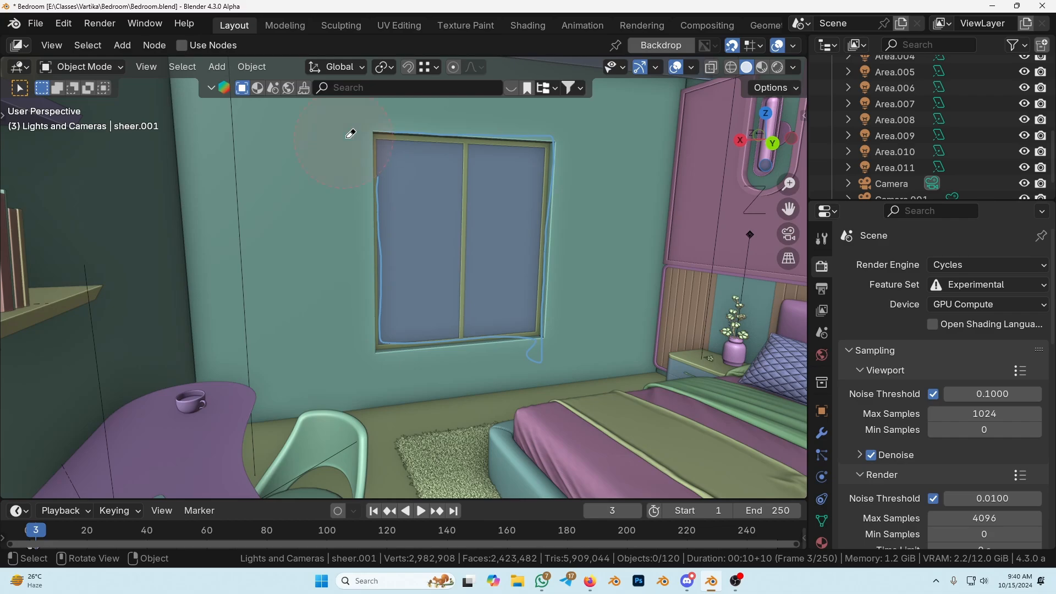
mouse_move(349, 134)
left_mouse_down("ctrl")
mouse_move(573, 341)
mouse_move(411, 186)
left_mouse_up("ctrl")
key("shift+grave")
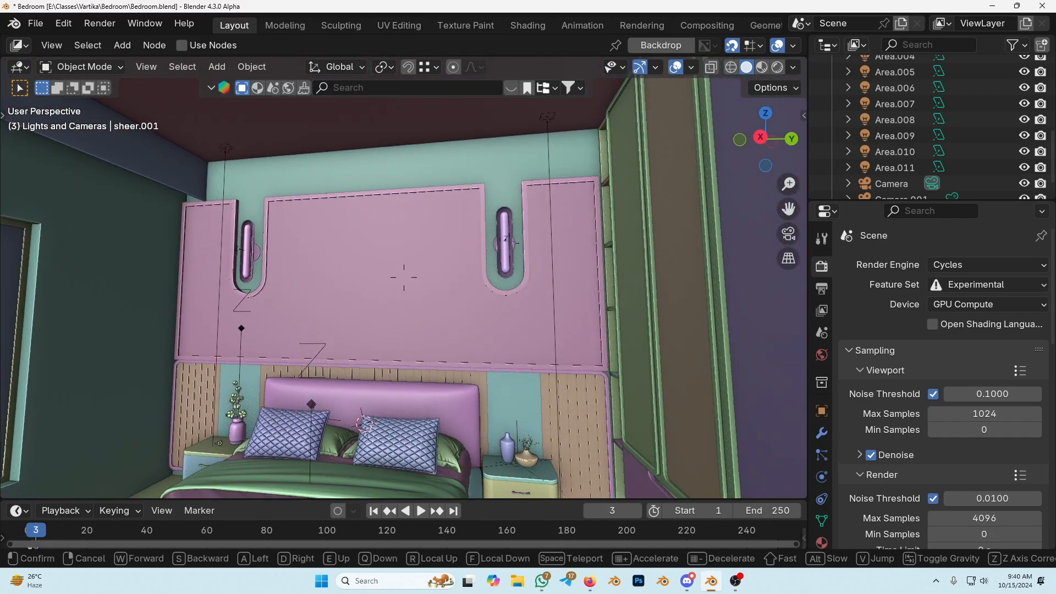
left_click(455, 309)
scroll(417, 310, "down", 12)
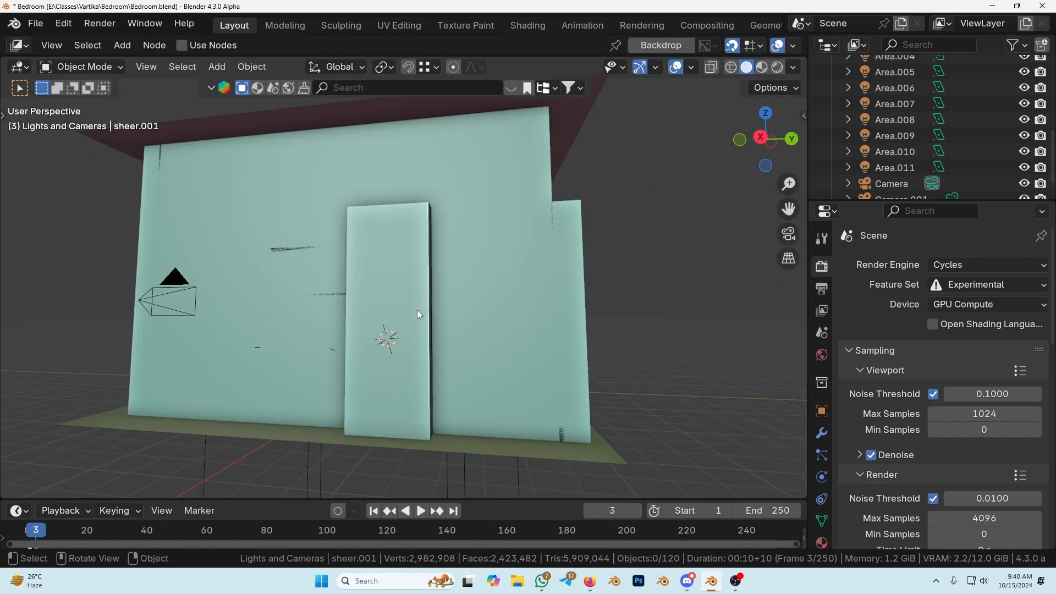
scroll(460, 273, "up", 5)
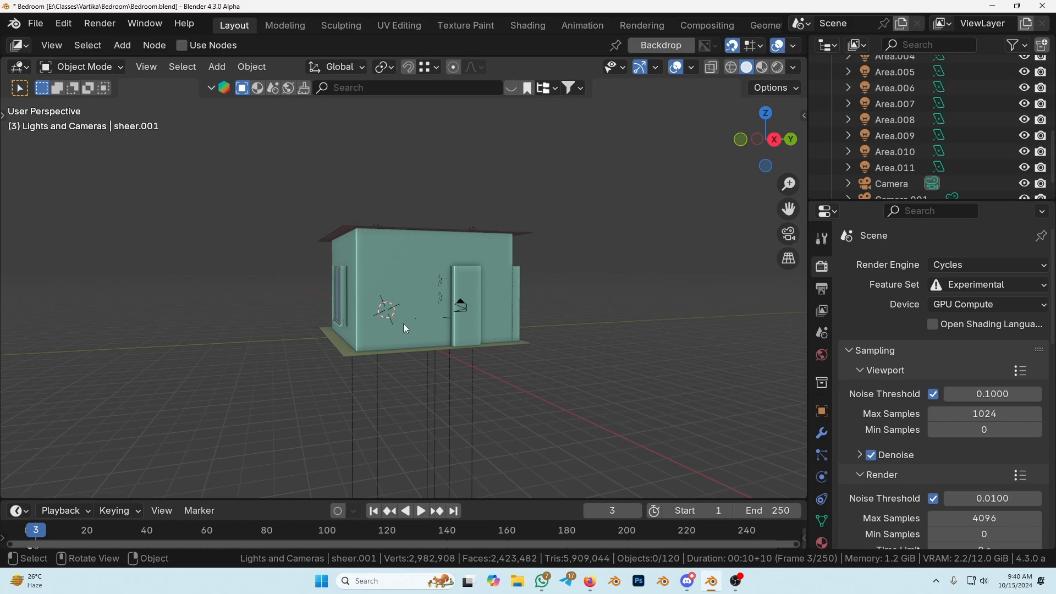
scroll(403, 324, "down", 2)
mouse_move(78, 262)
left_mouse_down()
mouse_move(87, 240)
mouse_move(547, 160)
mouse_move(686, 432)
mouse_move(531, 188)
mouse_move(88, 346)
mouse_move(201, 281)
mouse_move(596, 434)
mouse_move(584, 81)
mouse_move(53, 450)
mouse_move(77, 460)
left_mouse_up()
mouse_move(122, 423)
right_mouse_down()
mouse_move(129, 398)
mouse_move(14, 339)
mouse_move(308, 126)
mouse_move(478, 155)
mouse_move(473, 208)
mouse_move(596, 252)
mouse_move(784, 227)
mouse_move(605, 138)
right_mouse_up()
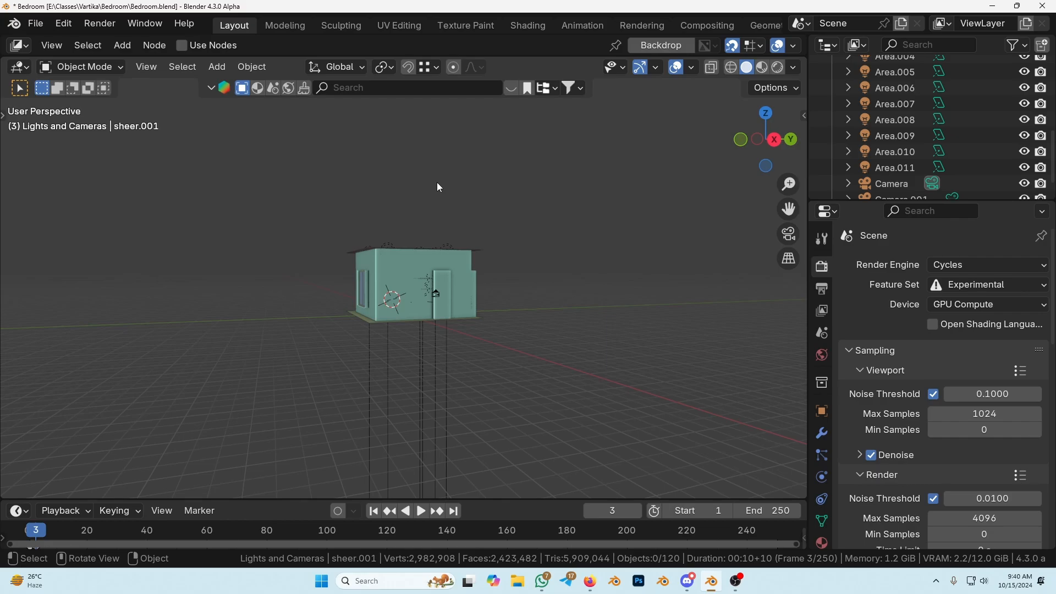
From the camera view, annotate a long horizontal surface line with a light ray reflecting off it above the room.
key("KP_0")
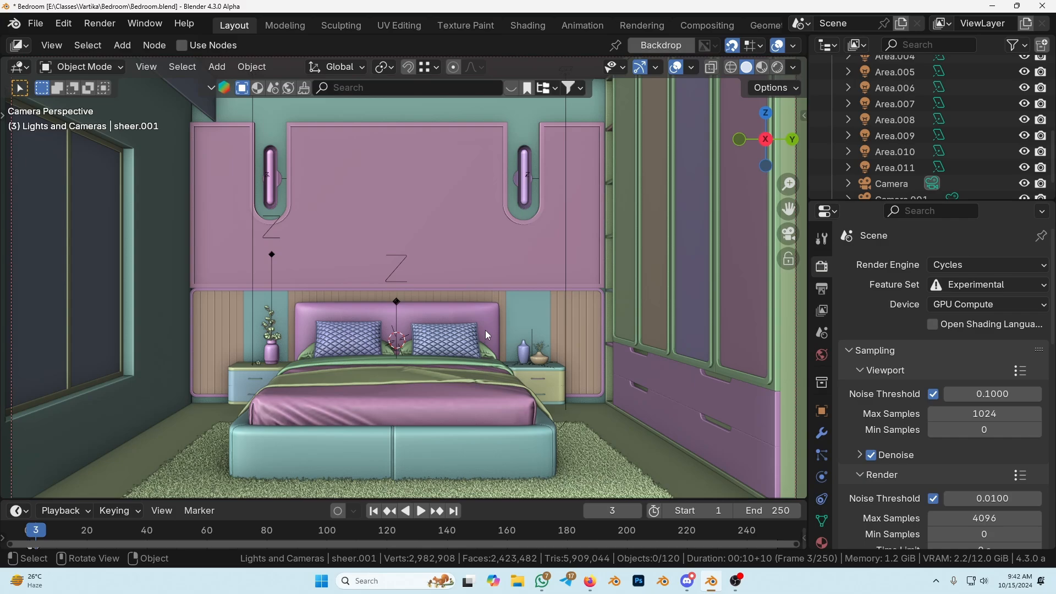
scroll(405, 298, "down", 6)
left_click_drag(327, 193, 806, 200)
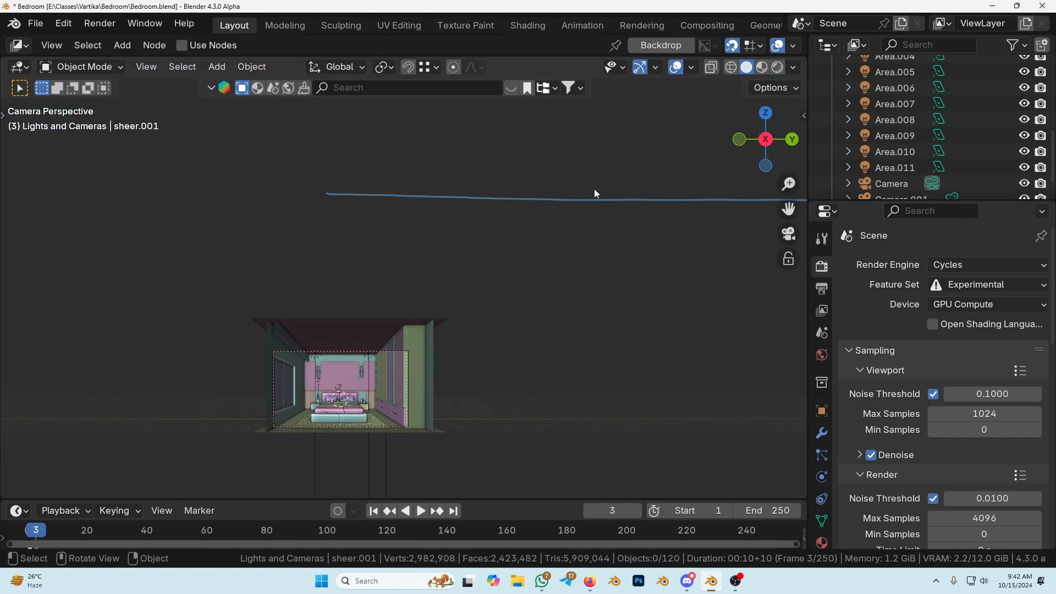
mouse_move(400, 129)
left_mouse_down()
mouse_move(478, 170)
mouse_move(607, 122)
left_mouse_up()
left_click_drag(591, 116, 620, 136)
middle_click_drag(630, 174, 509, 265, "shift")
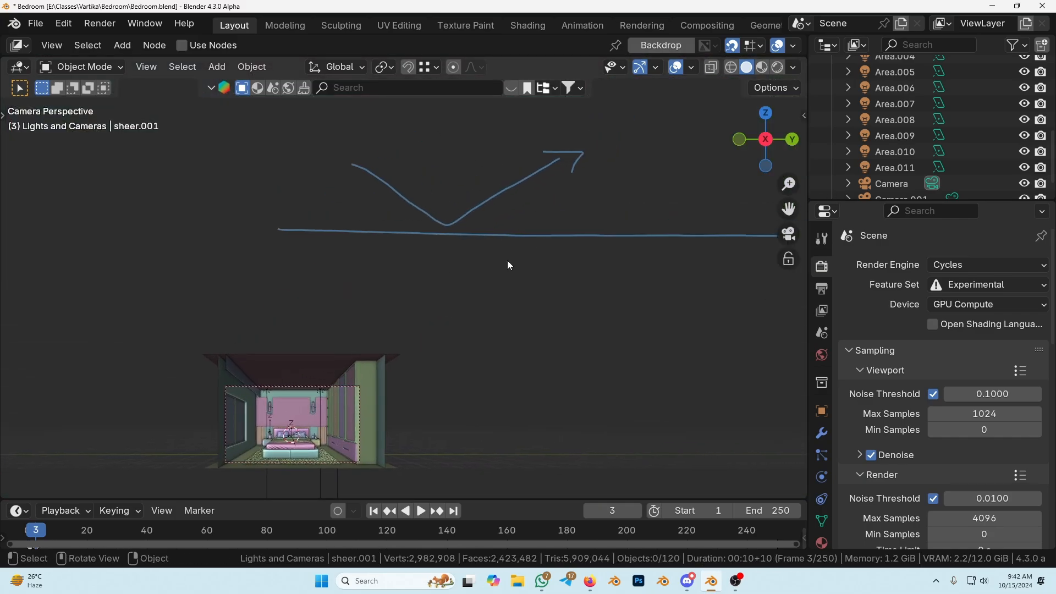
Add an arrow passing through the annotated surface and label the reflected and transmitted rays "Col".
mouse_move(446, 235)
left_mouse_down()
mouse_move(498, 361)
mouse_move(511, 340)
left_mouse_up()
mouse_move(614, 159)
left_mouse_down()
mouse_move(630, 191)
mouse_move(647, 173)
mouse_move(669, 188)
left_mouse_up()
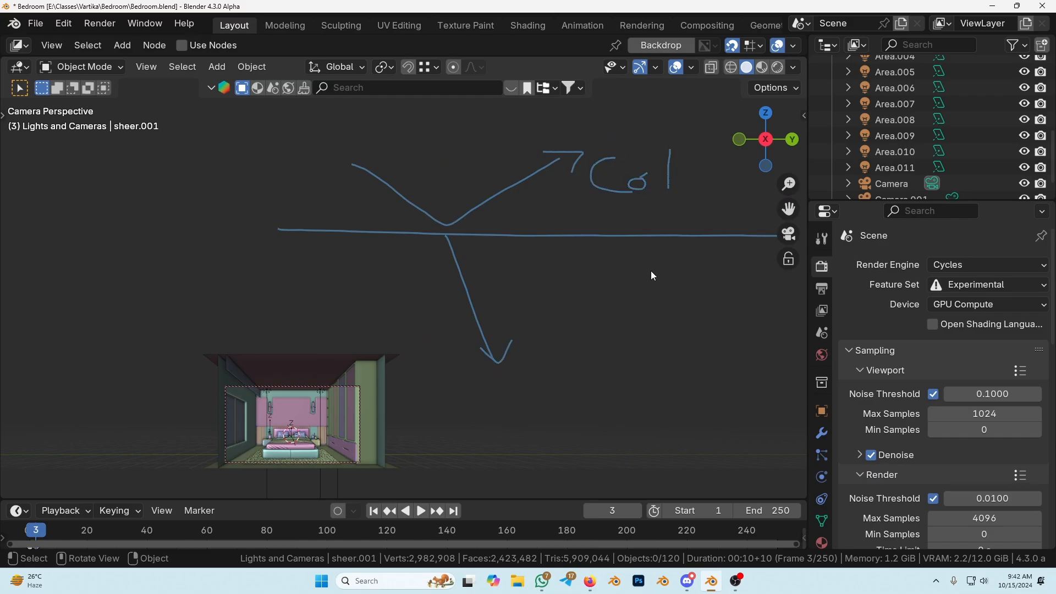
mouse_move(583, 330)
left_mouse_down()
mouse_move(539, 361)
mouse_move(584, 371)
left_mouse_up()
left_click_drag(622, 359, 627, 357)
left_click_drag(640, 307, 642, 372)
middle_click_drag(539, 379, 526, 377, "shift")
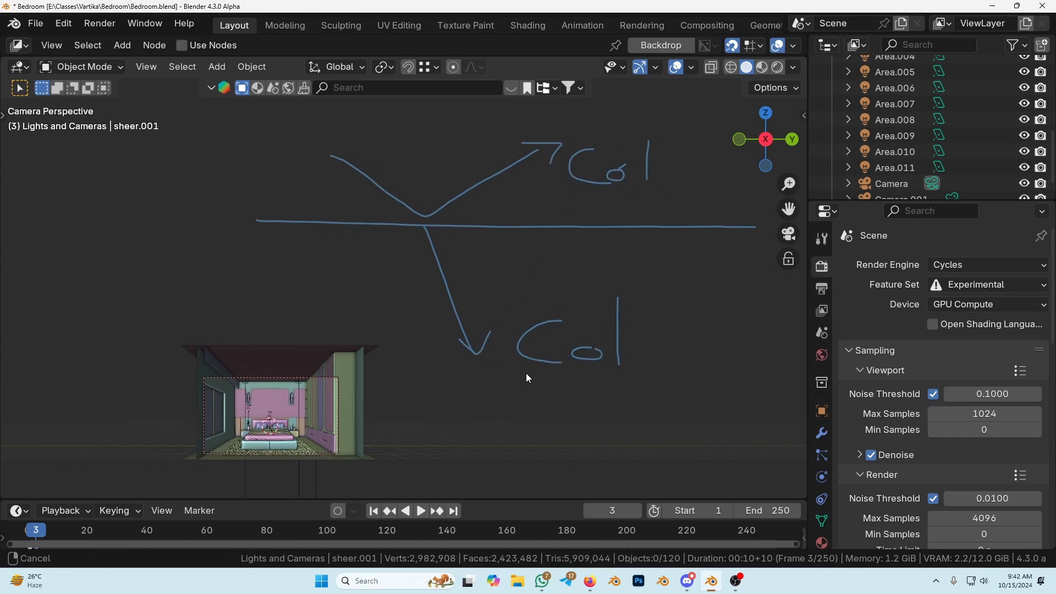
Annotate a second surface line with its reflected and transmitted rays, and erase the whole diagram.
left_click_drag(263, 416, 732, 417)
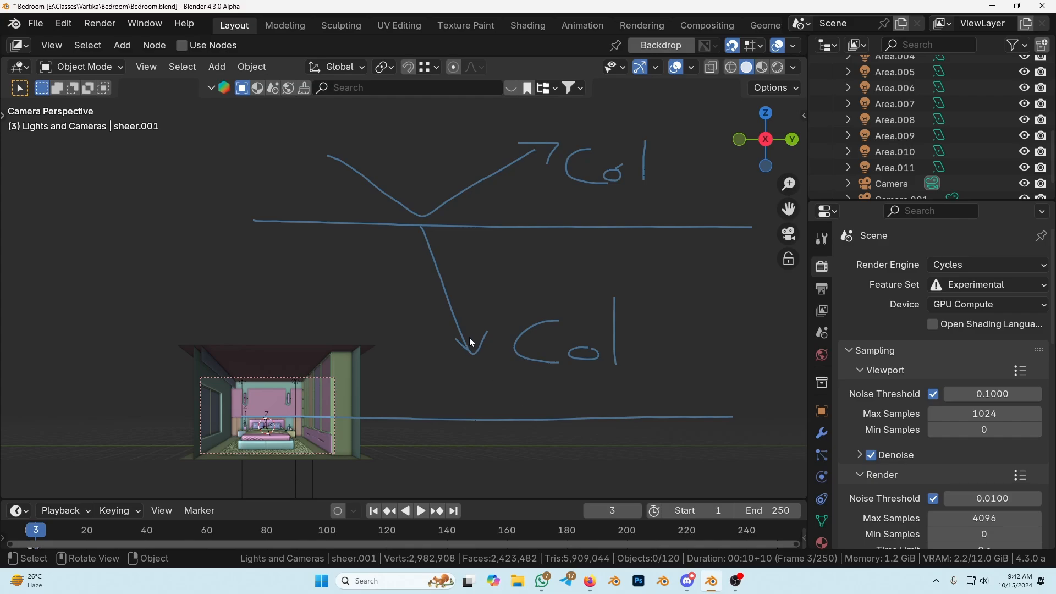
mouse_move(468, 340)
left_mouse_down()
mouse_move(557, 356)
mouse_move(583, 302)
left_mouse_up()
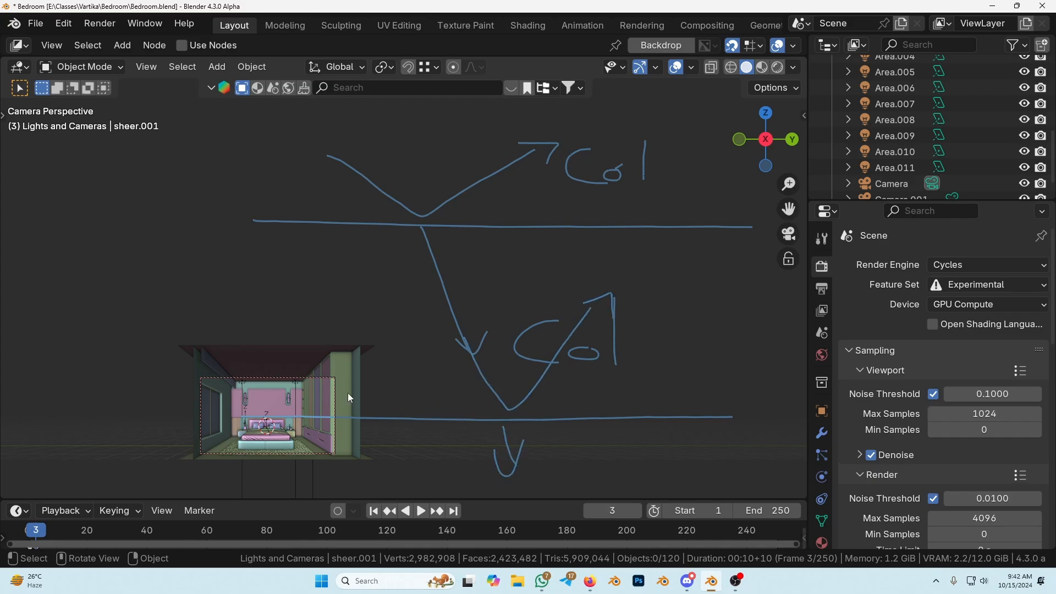
mouse_move(348, 396)
right_mouse_down()
mouse_move(642, 443)
mouse_move(514, 353)
mouse_move(615, 205)
mouse_move(353, 170)
right_mouse_up()
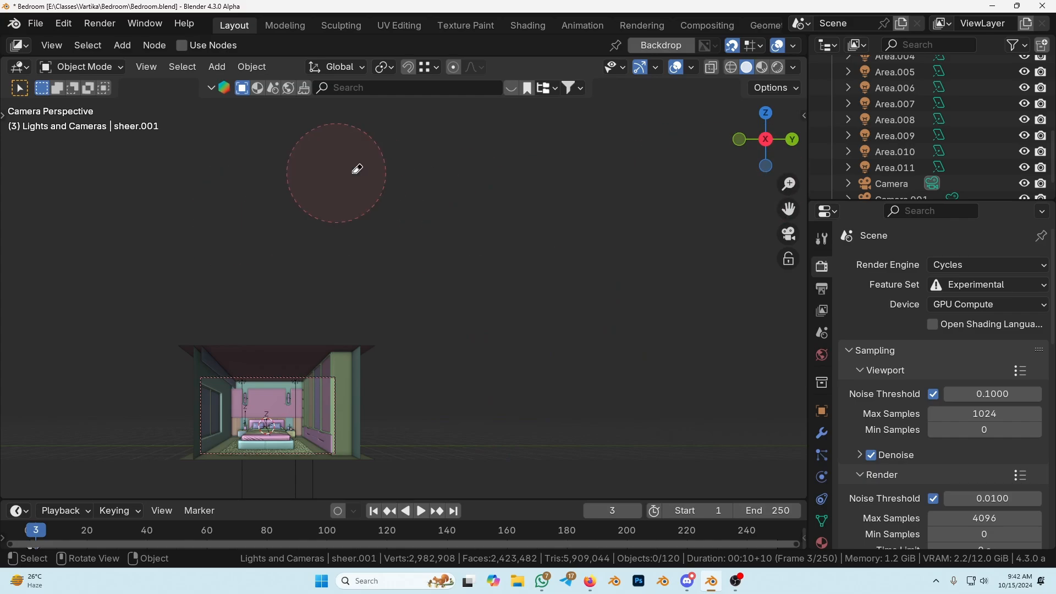
Enlarge the Properties editor by shrinking the outliner so that more render settings fit.
scroll(420, 377, "up", 4)
scroll(526, 280, "up", 4)
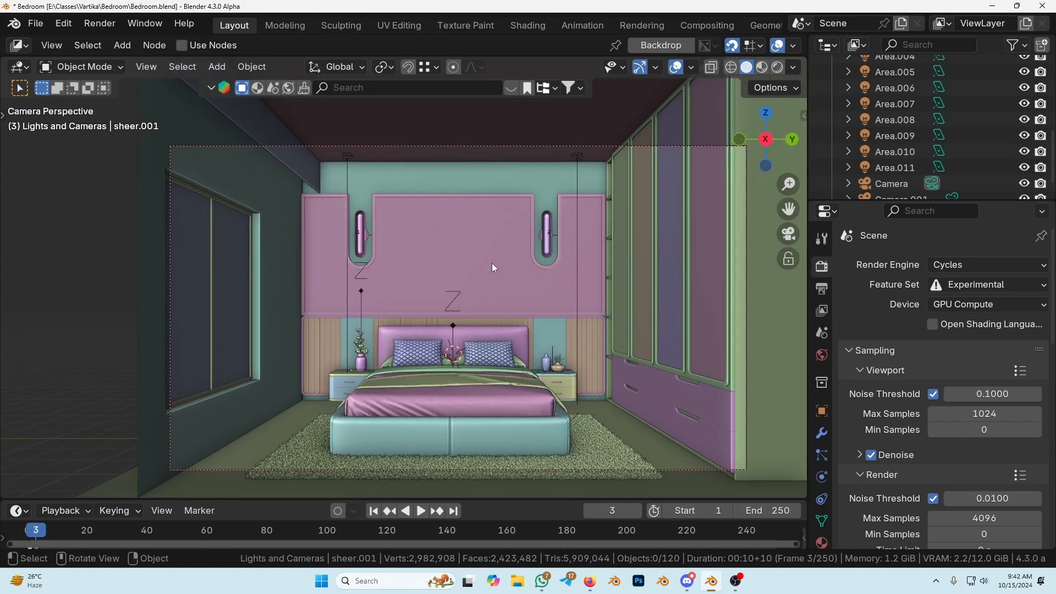
scroll(492, 262, "up", 2)
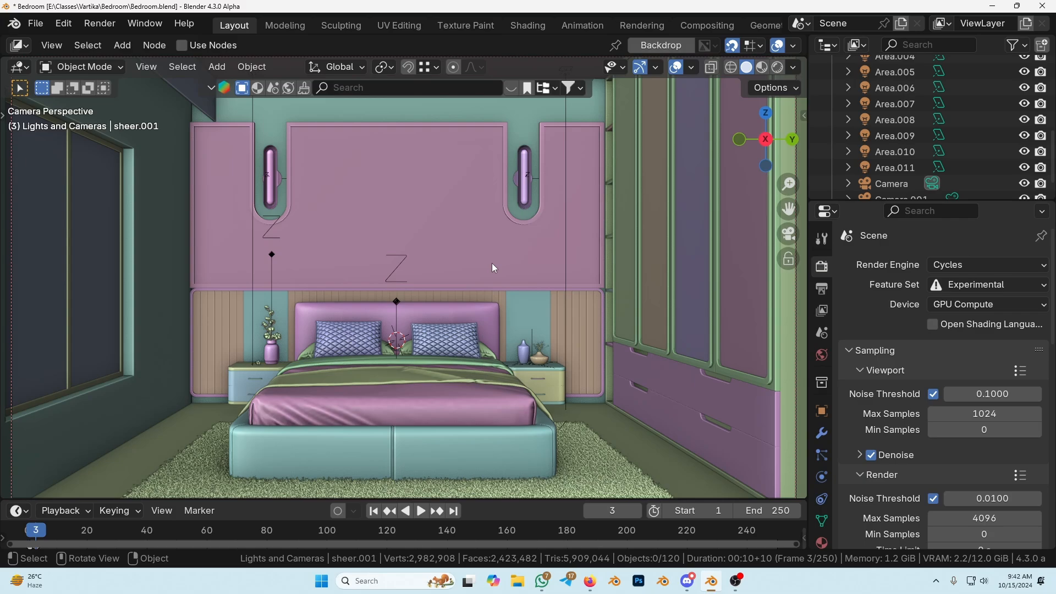
scroll(934, 330, "down", 3)
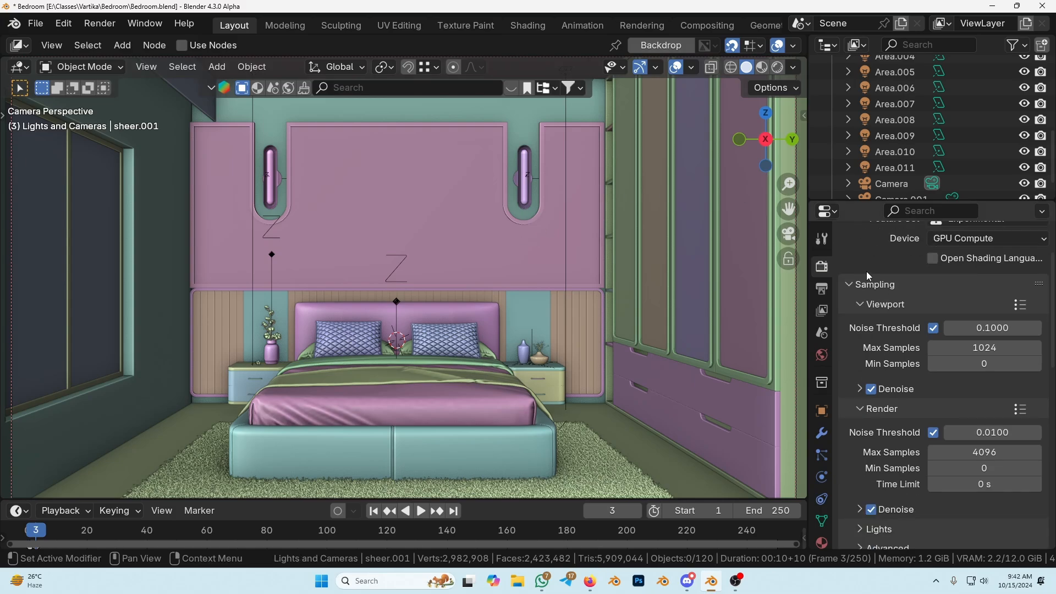
left_click_drag(930, 202, 929, 71)
left_click_drag(867, 58, 867, 50)
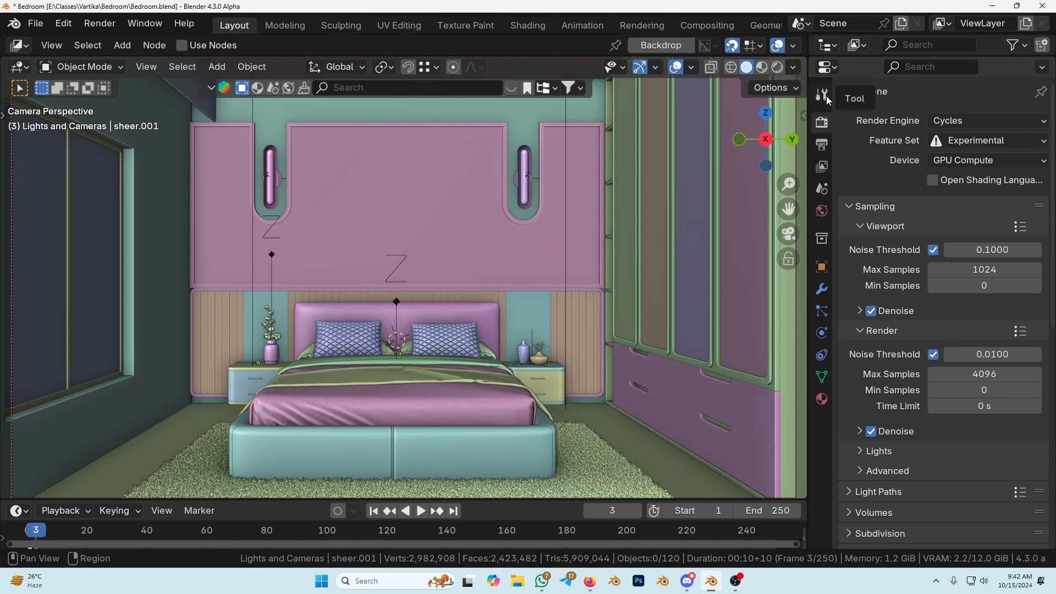
scroll(820, 129, "up", 1, "ctrl")
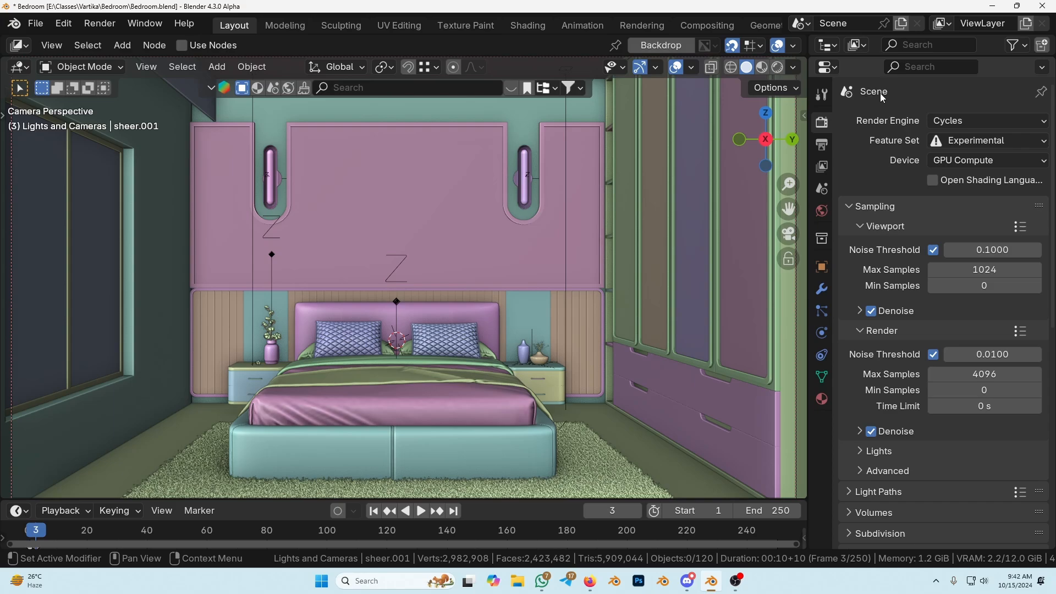
left_click(798, 23)
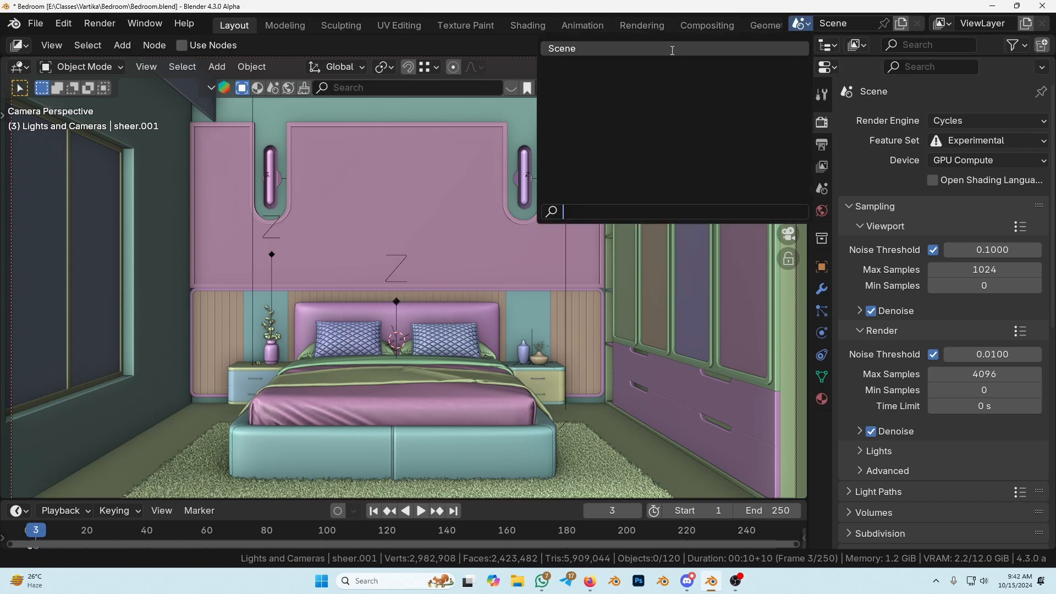
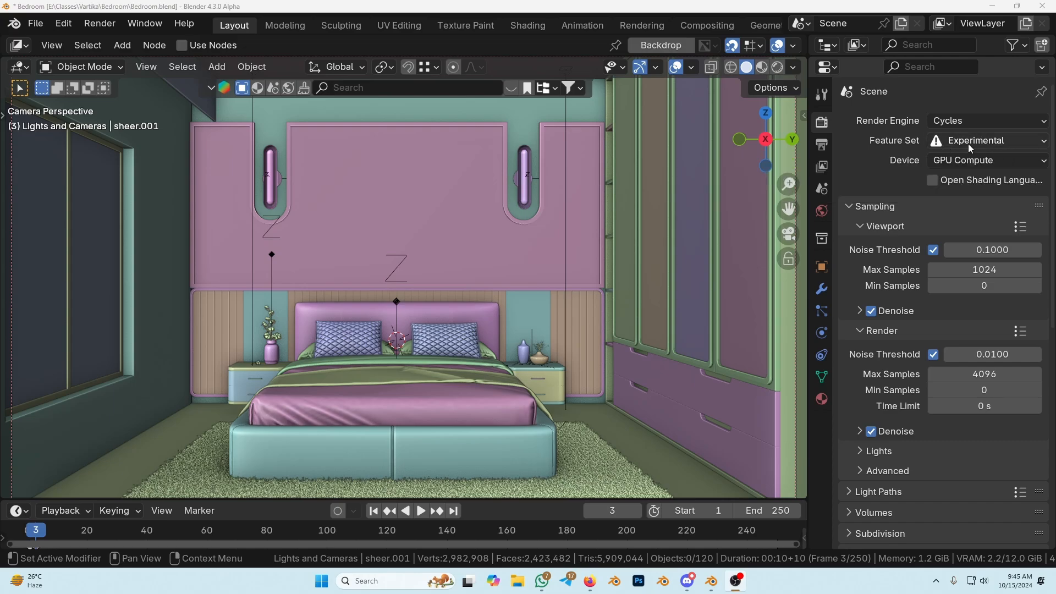
Annotate a zigzag stroke over the headboard and the pillow near the vase, and erase it.
scroll(304, 324, "up", 7)
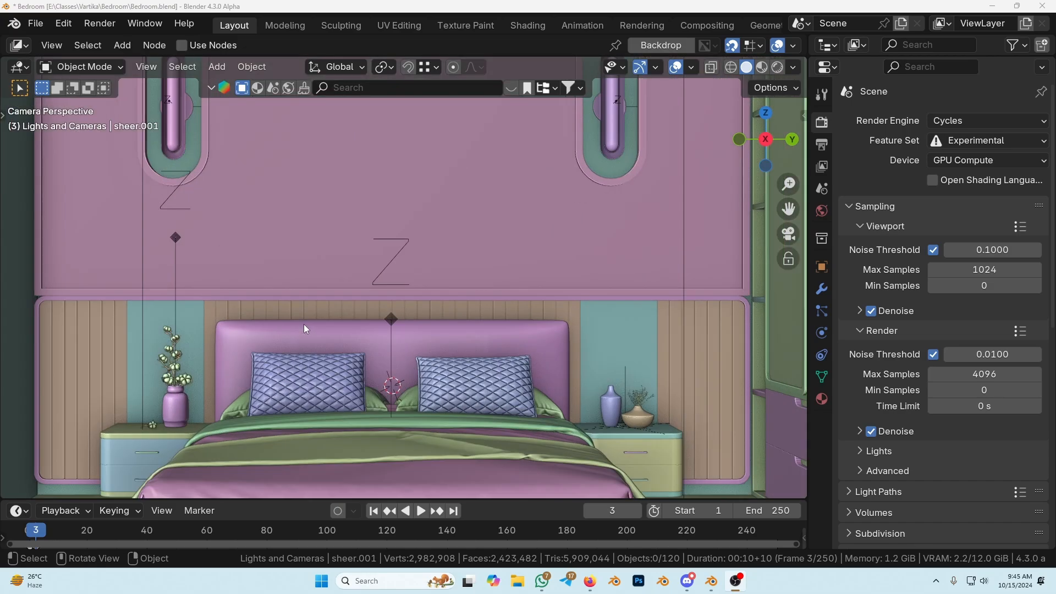
middle_click_drag(272, 377, 346, 303, "shift")
key("d")
mouse_move(370, 288)
left_mouse_down()
mouse_move(384, 319)
mouse_move(362, 366)
left_mouse_up()
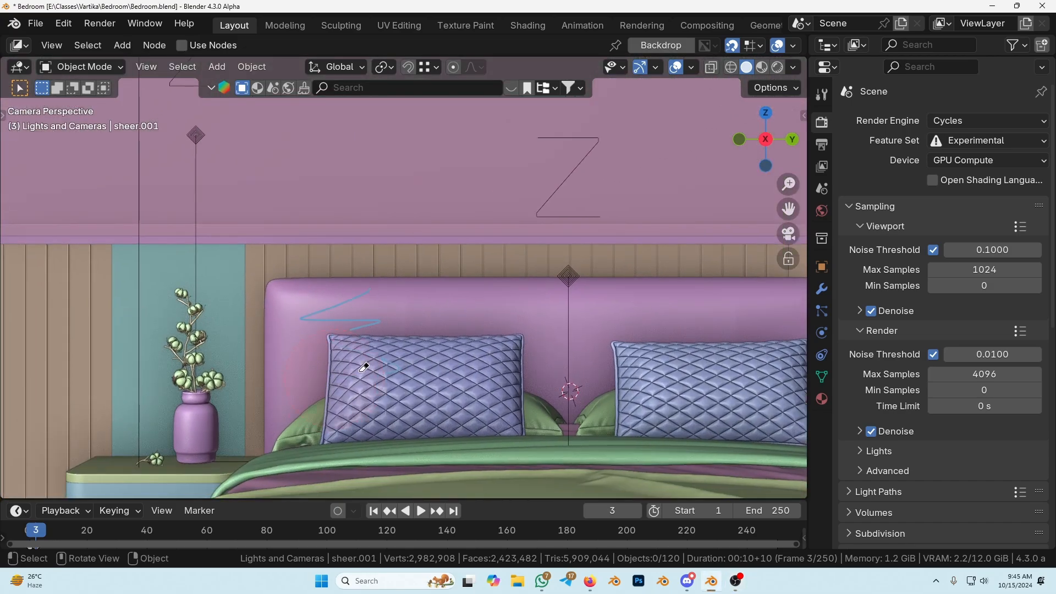
right_click_drag(362, 366, 353, 319)
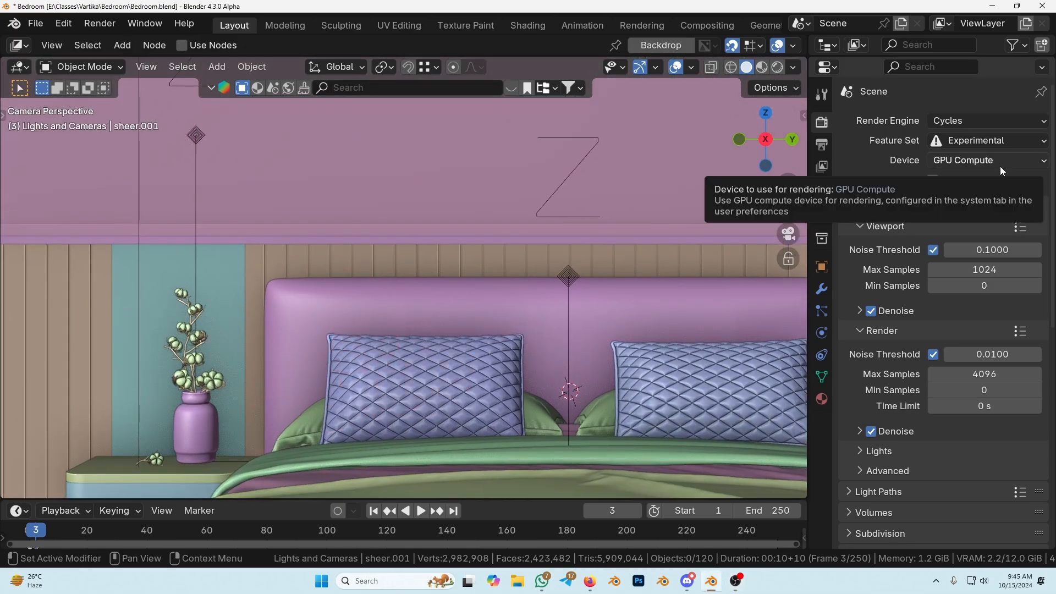
Examine the headboard's adaptive subdivision modifier and the Feature Set options in the render settings.
left_click(474, 333)
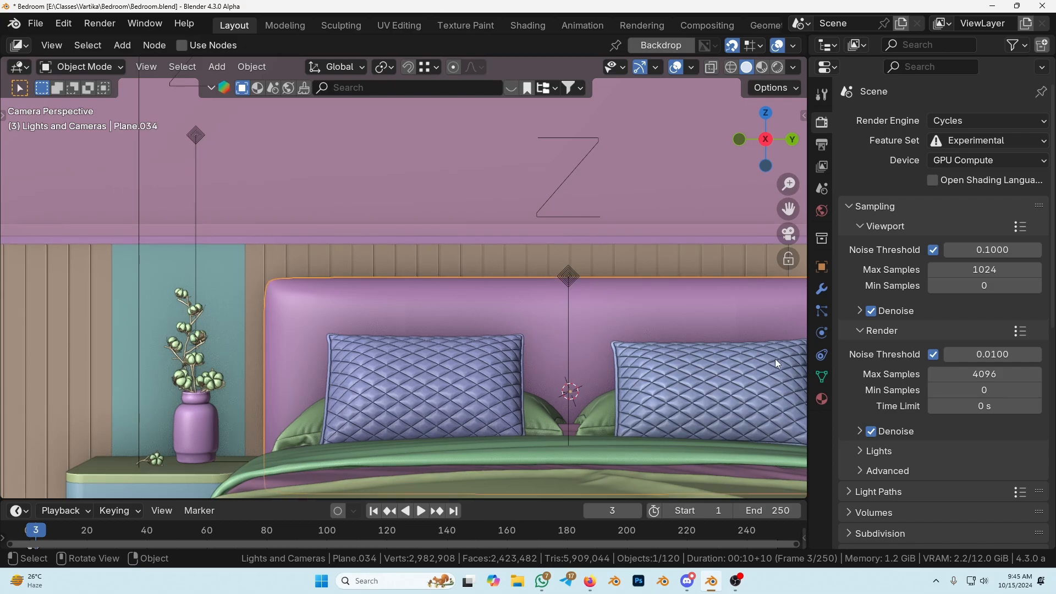
left_click(821, 289)
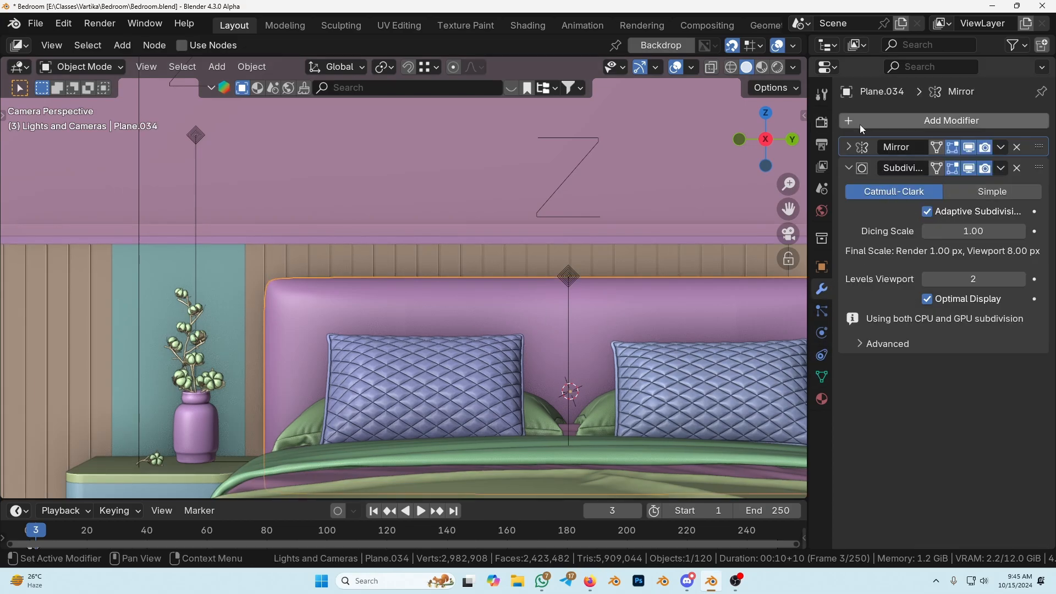
left_click(822, 122)
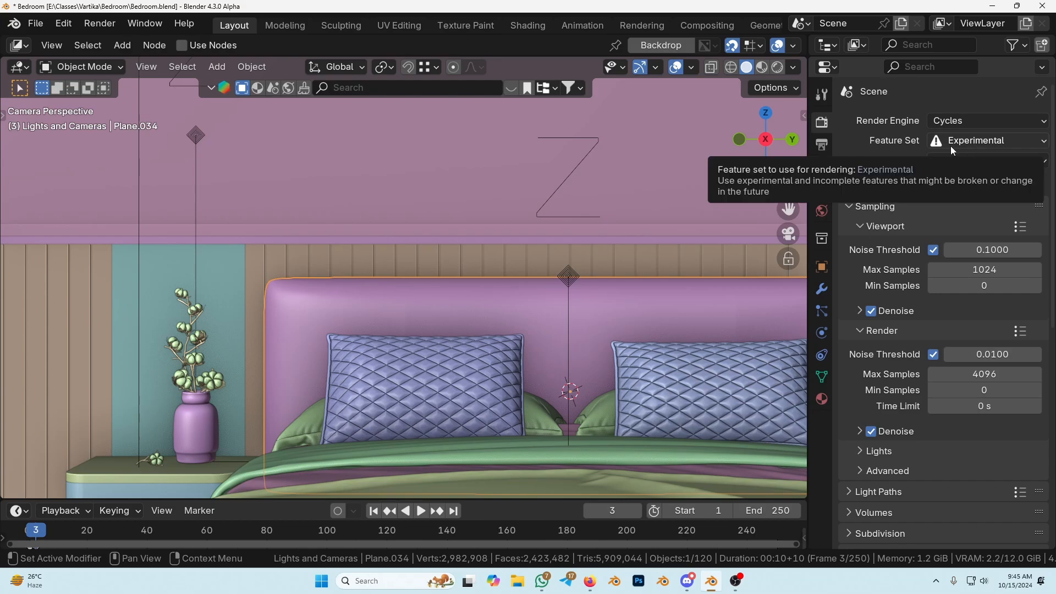
left_click(981, 141)
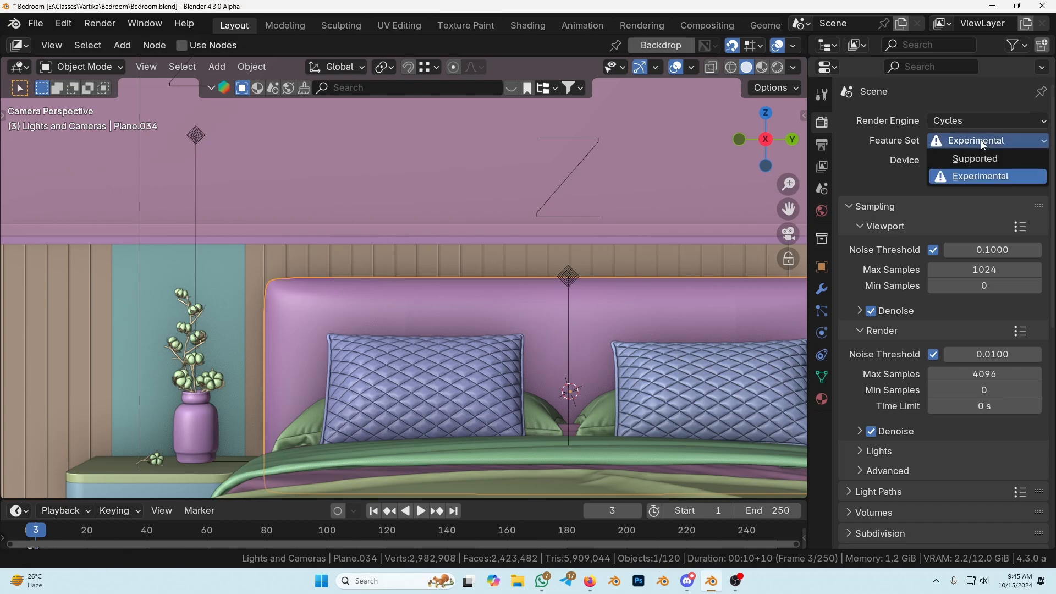
left_click(909, 168)
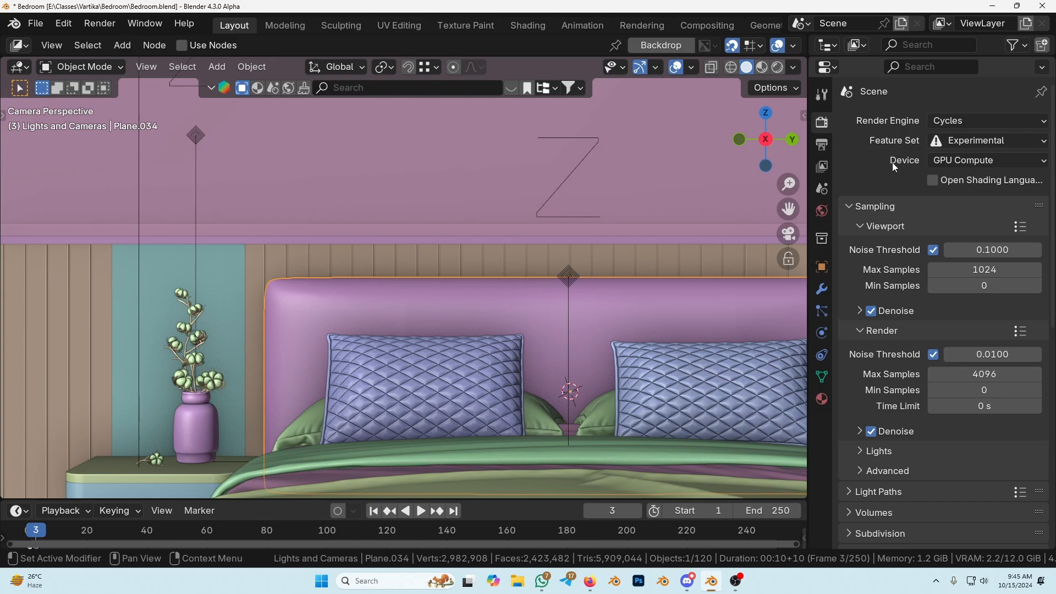
Check the render device options, survey the collapsed render setting sections with Color Management closed, and reopen Sampling.
left_click(941, 161)
left_click(852, 206)
left_click(852, 206)
left_click(853, 206)
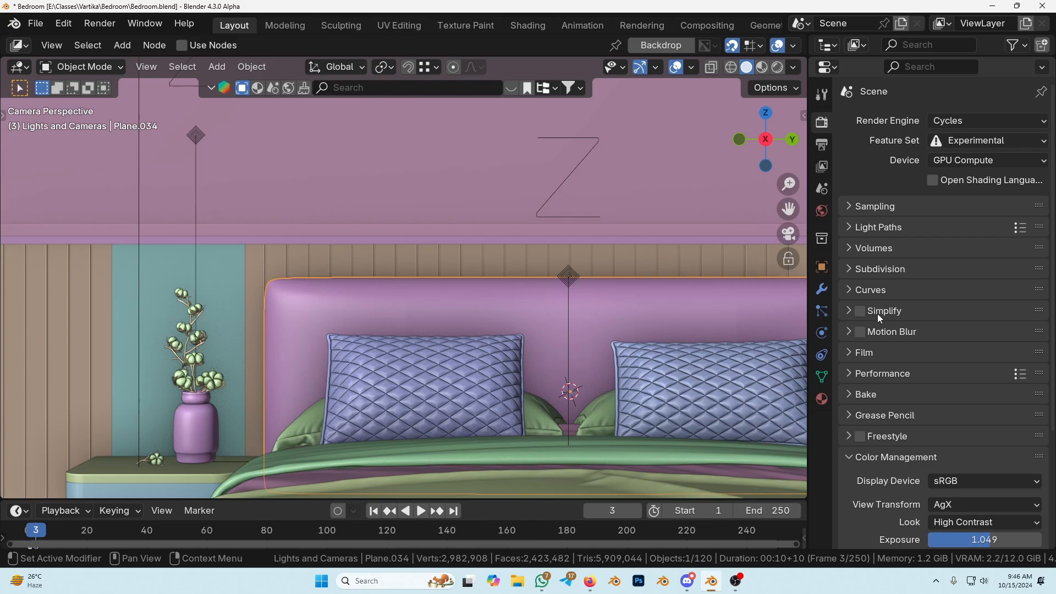
left_click(872, 456)
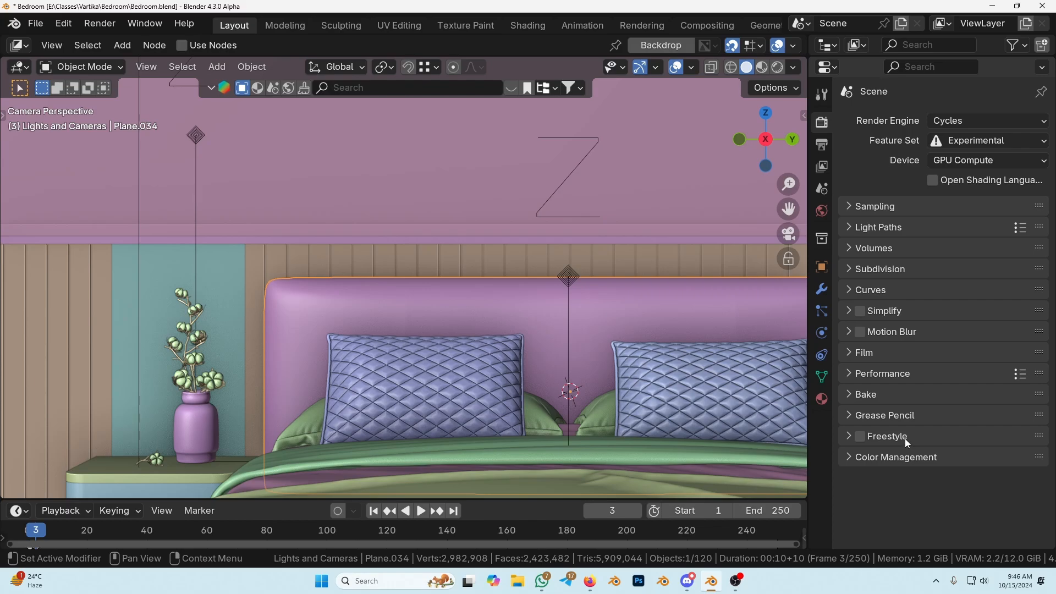
left_click(875, 207)
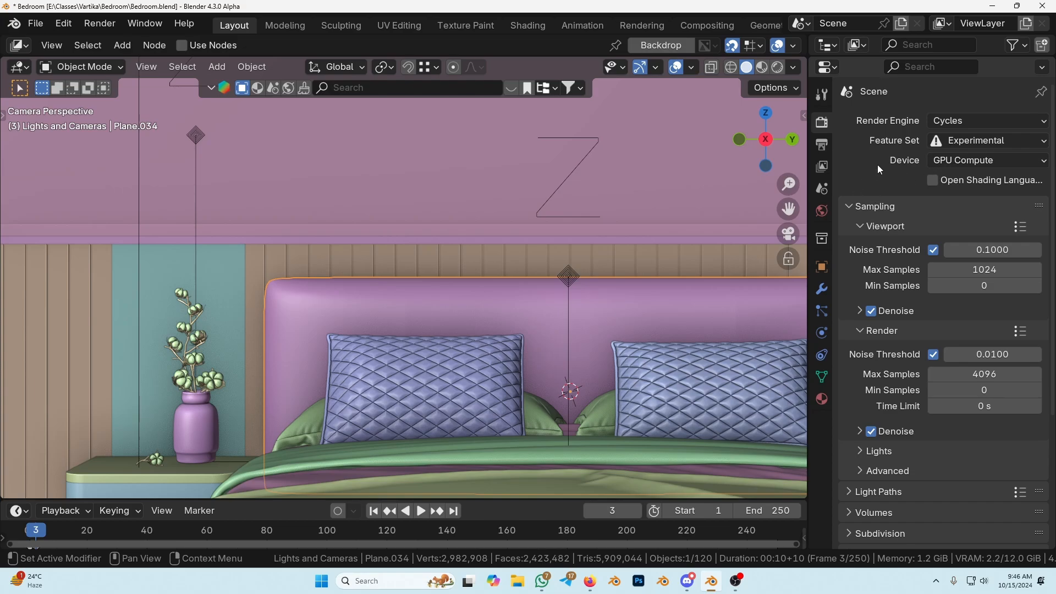
Check the output resolution and calculate its total pixel count in Calculator by multiplying 1920 by 1080.
left_click(824, 144)
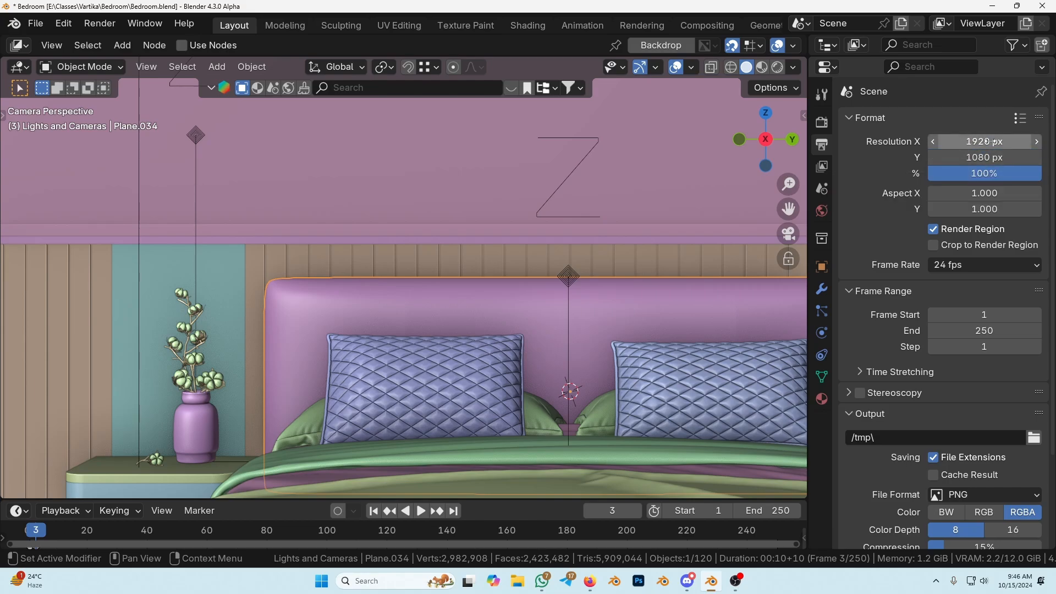
key("super")
type("calc")
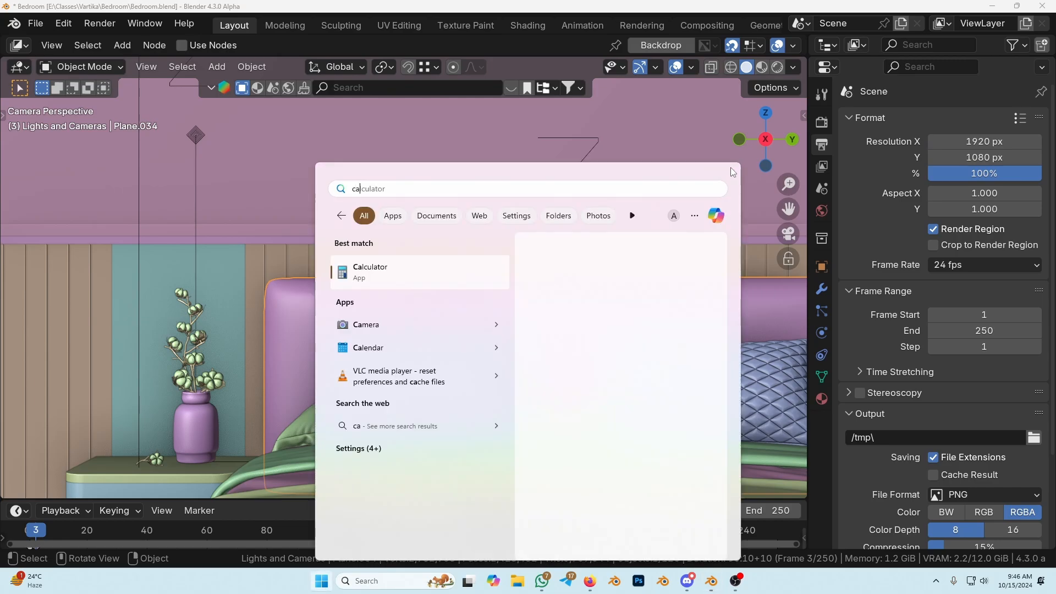
key("Return")
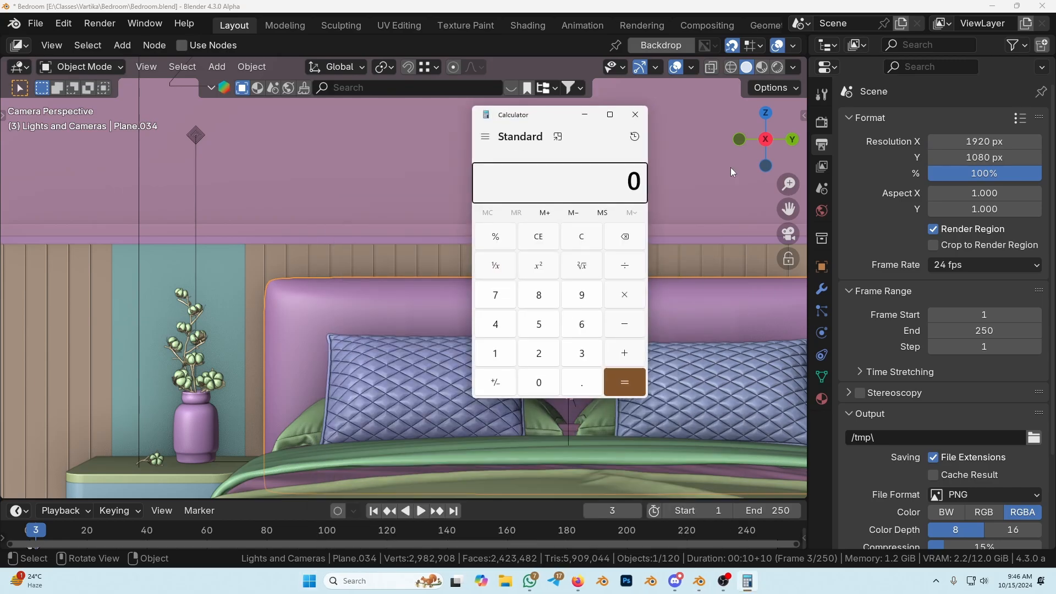
type("1,920")
key("asterisk")
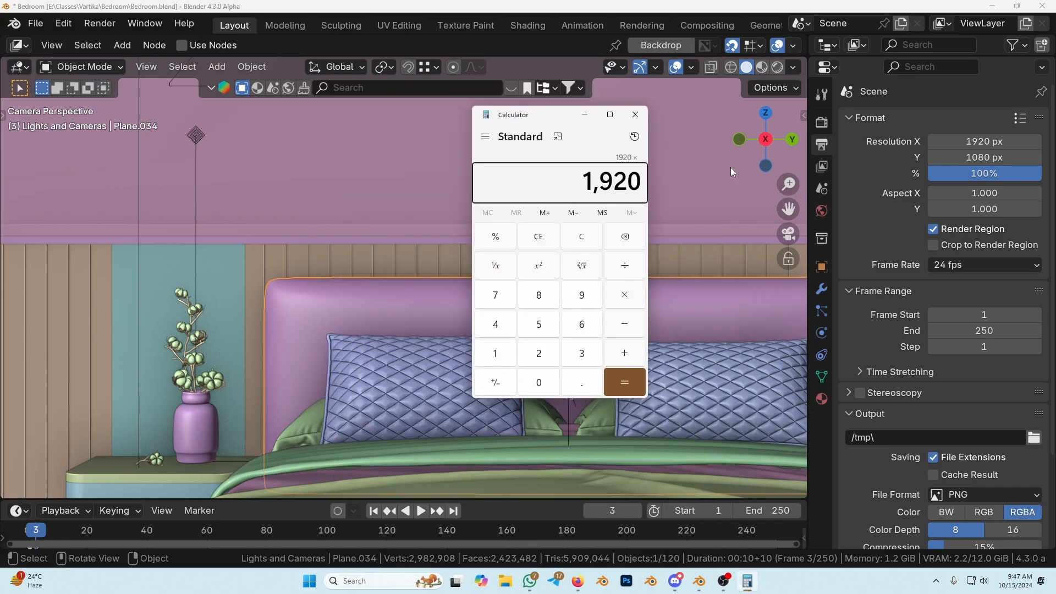
type("1080")
key("Return")
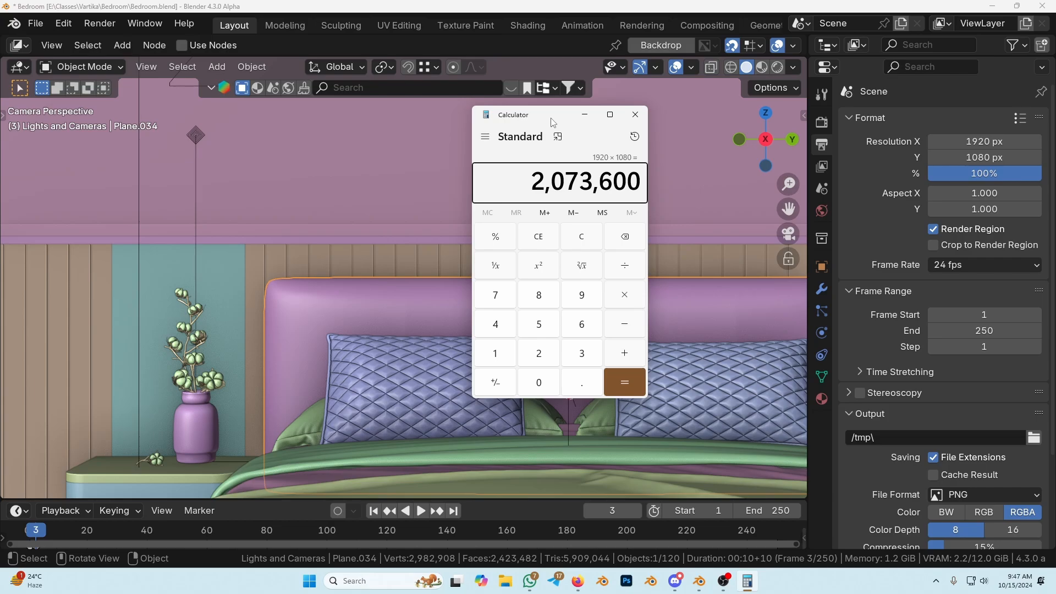
Return to Blender's render settings and open the viewport Max Samples value for editing.
left_click(821, 121)
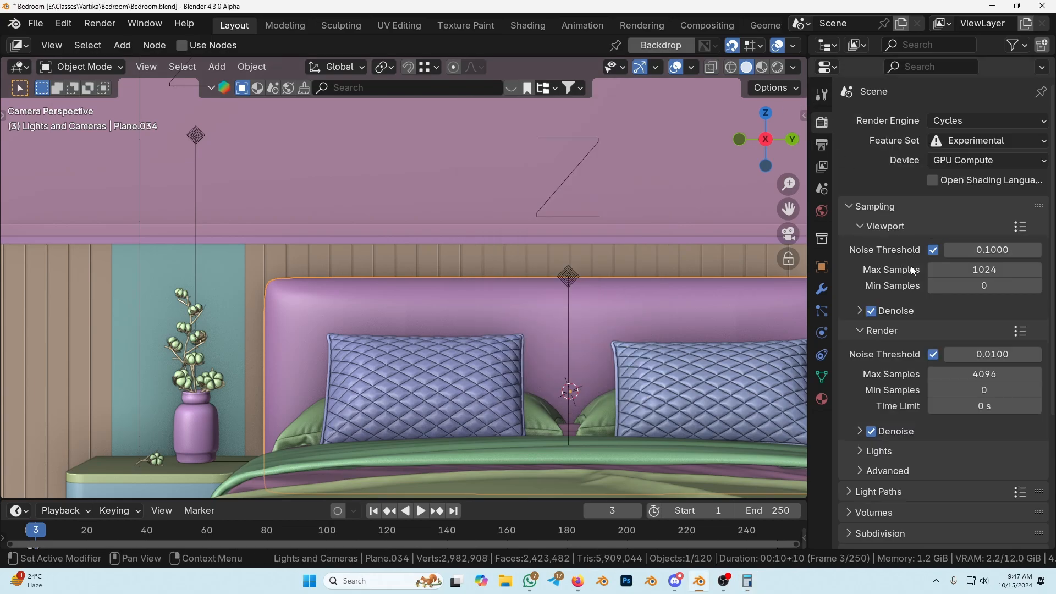
left_click(984, 269)
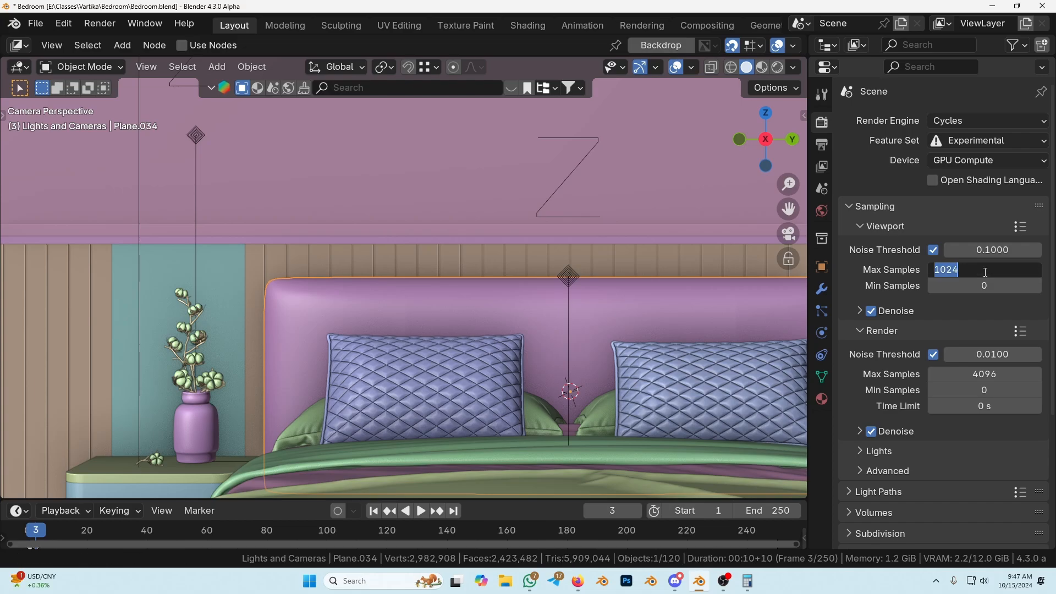
Set the viewport max samples to 1, and check the 1920 × 1080 multiplication in Calculator before returning to Blender.
type("1")
key("Return")
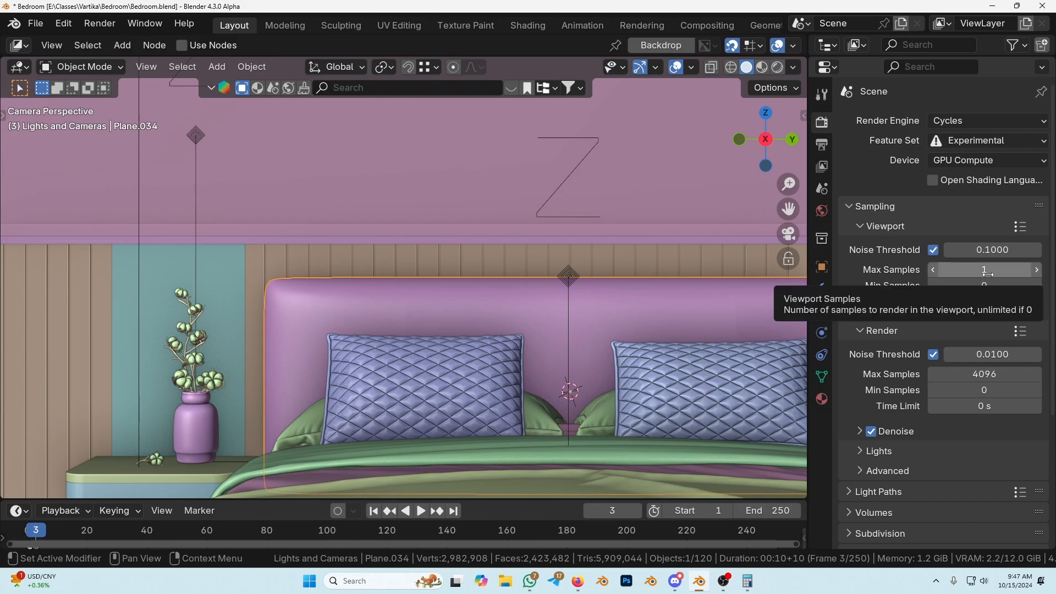
key("alt+Tab")
double_click(553, 182)
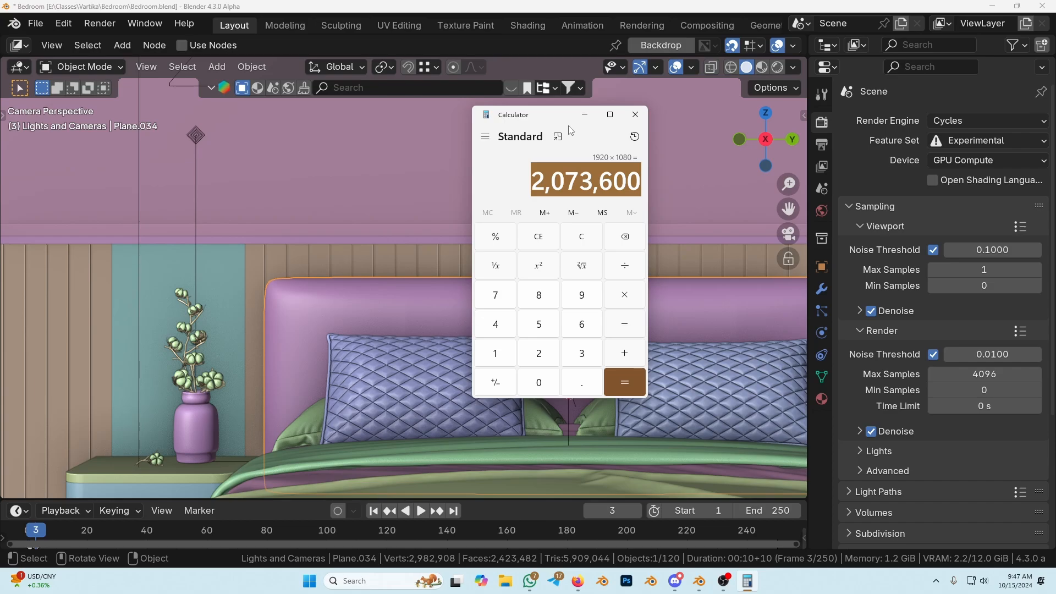
key("alt+Tab")
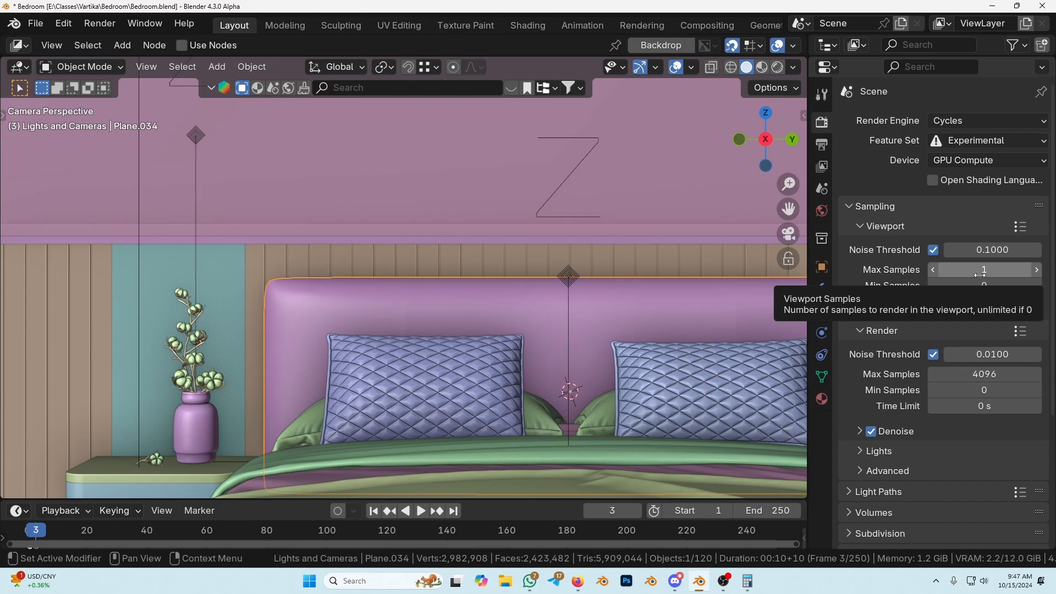
Raise the viewport max samples to 2 and view the bedroom model from outside.
left_click(1036, 270)
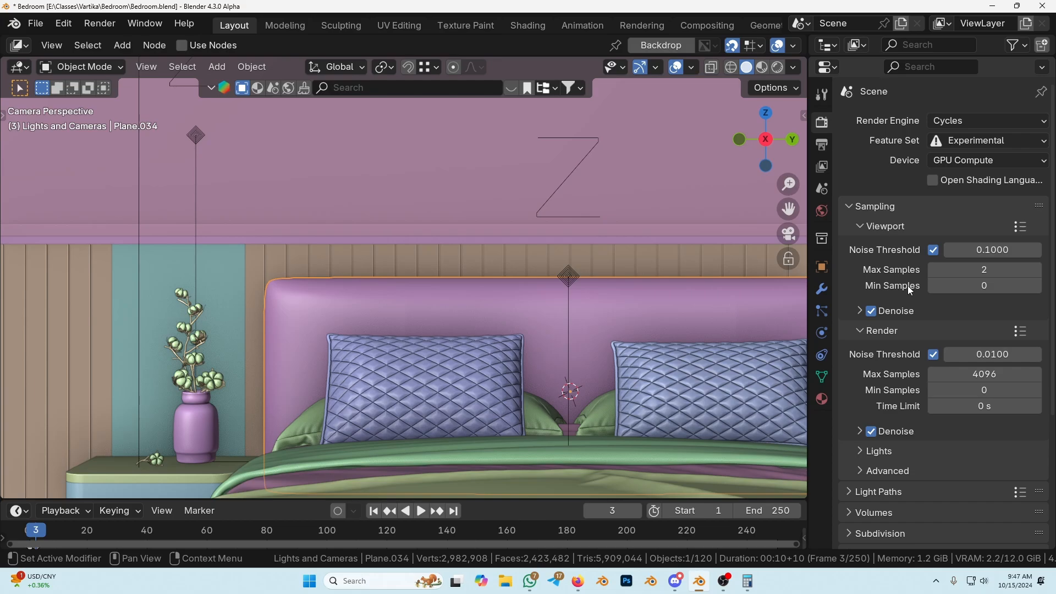
scroll(552, 255, "down", 5)
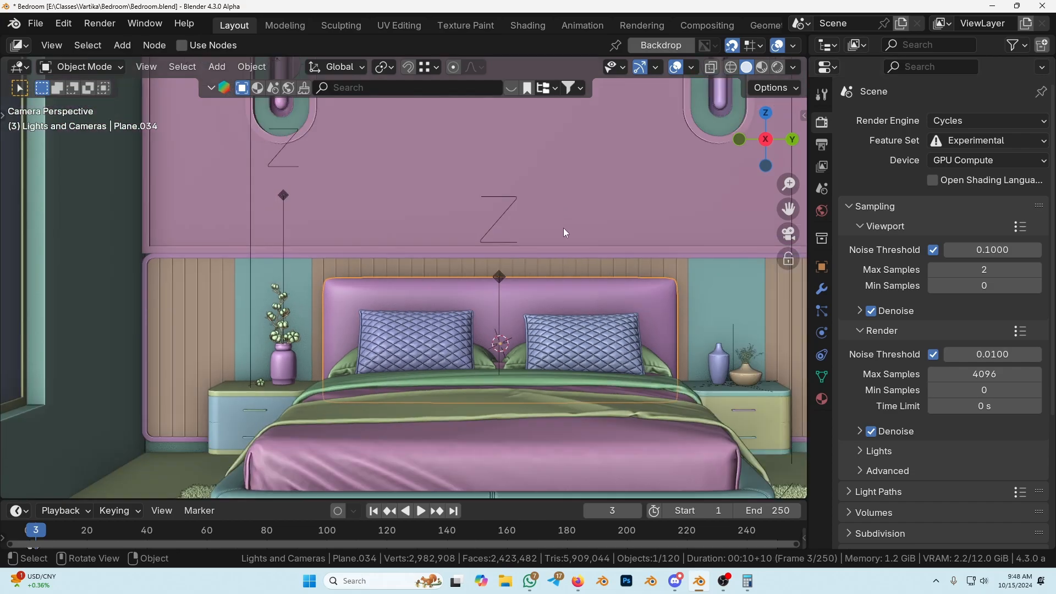
middle_click_drag(563, 227, 547, 234, "shift")
middle_click_drag(529, 277, 411, 376)
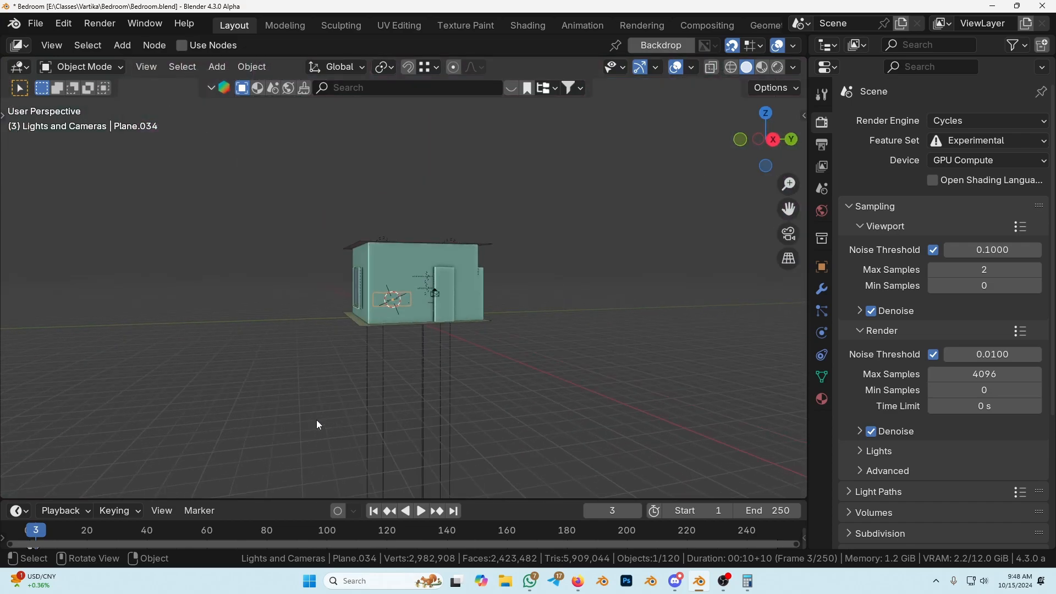
Return to the camera view of the bedroom and switch the viewport to Rendered shading.
key("KP_0")
scroll(486, 295, "up", 2)
key("z")
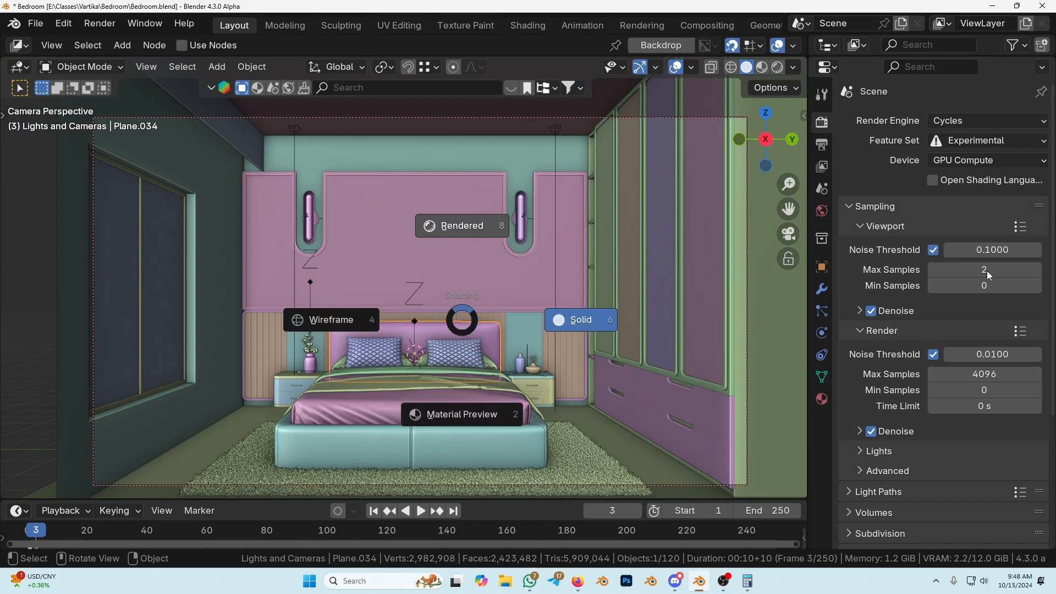
key("8")
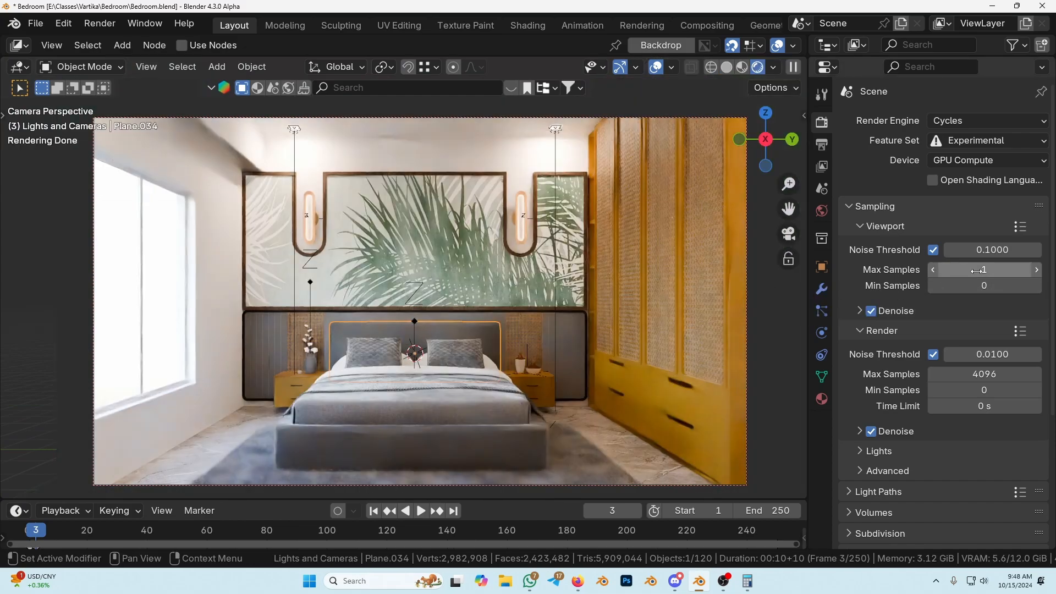
Lower the viewport max samples to 1 and reveal all hidden objects in the scene.
left_click(933, 270)
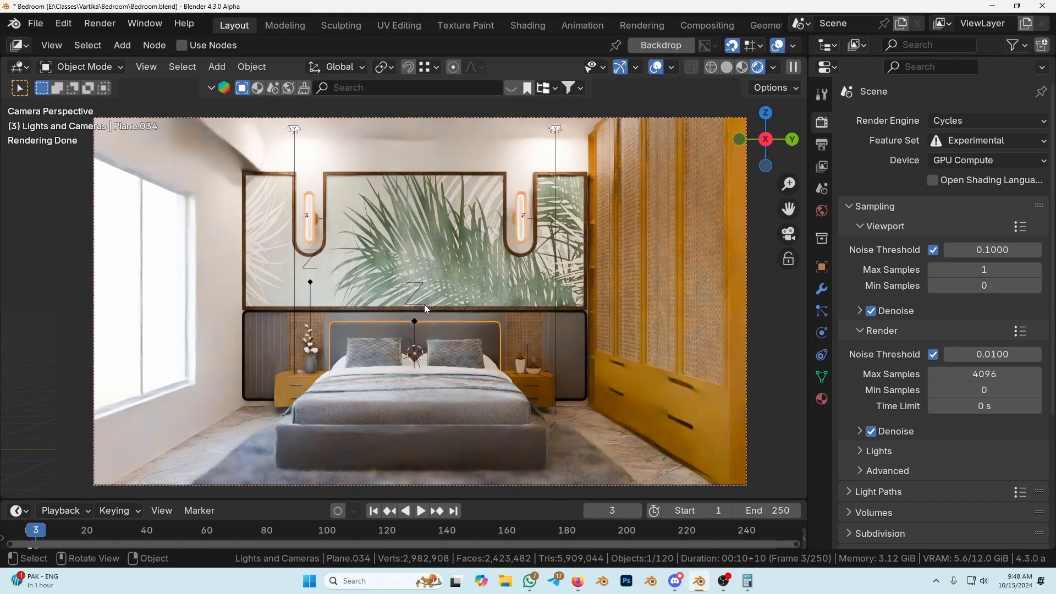
key("alt+h")
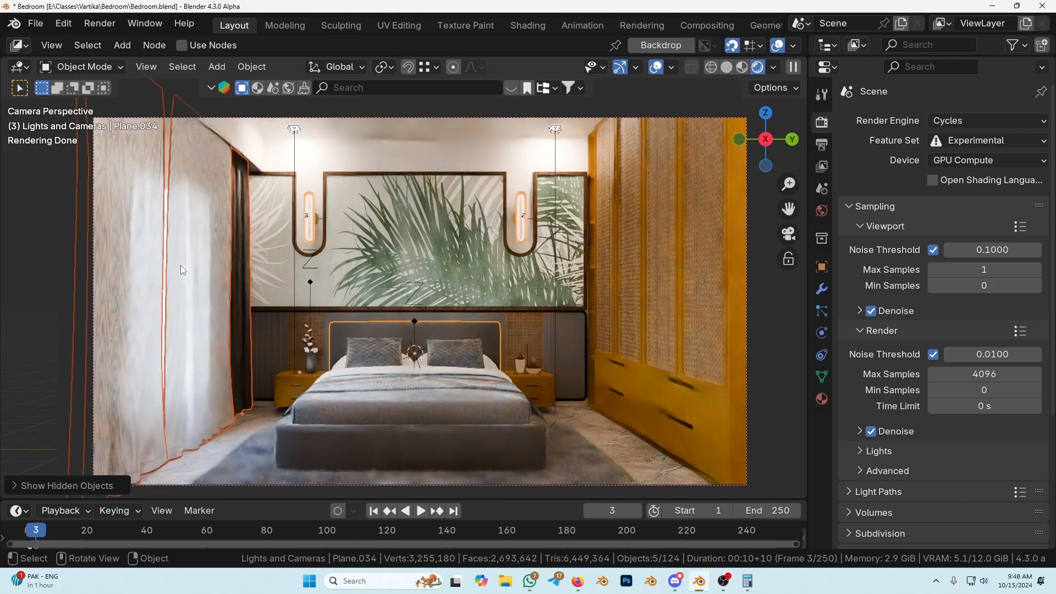
Examine the one-sample render up close on the wardrobe's woven cane doors, the wall mural and the bed.
scroll(641, 351, "up", 3)
middle_click_drag(681, 305, 331, 298, "shift")
scroll(669, 260, "up", 6)
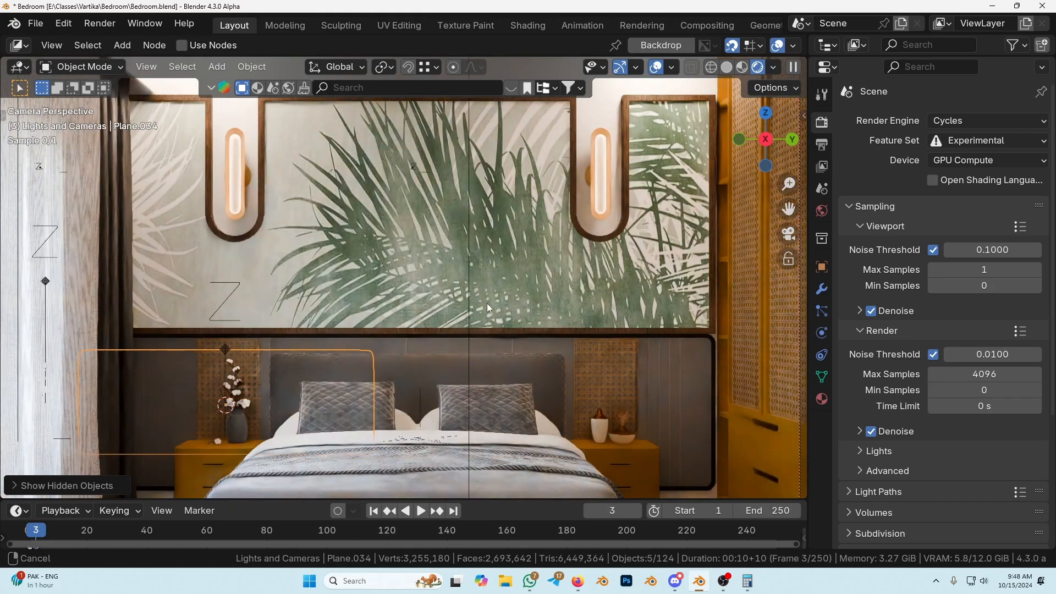
middle_click_drag(669, 260, 513, 325, "shift")
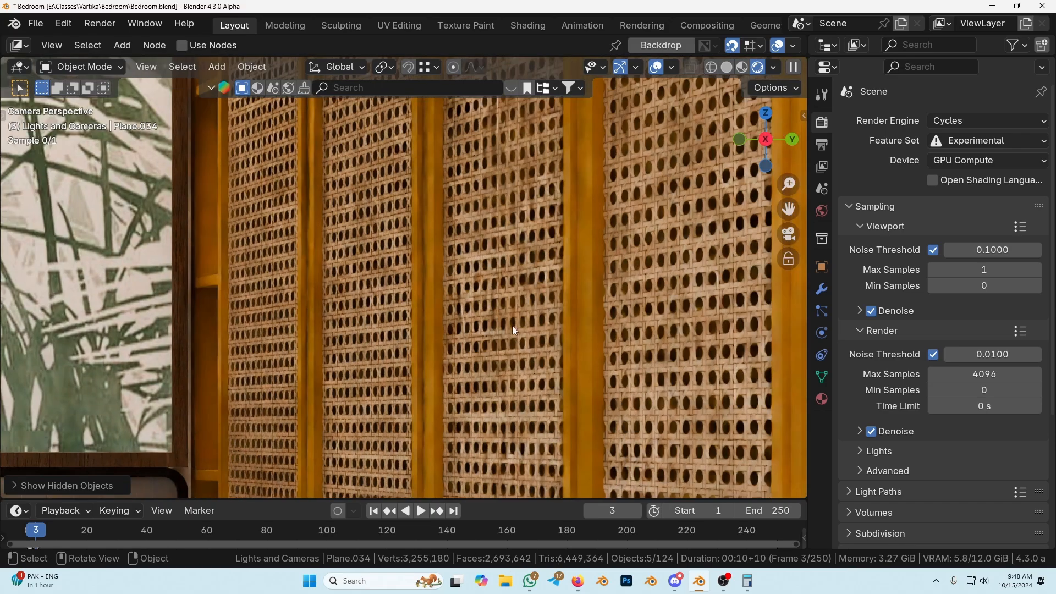
scroll(516, 322, "up", 3)
scroll(516, 322, "down", 5)
scroll(516, 322, "down", 4)
middle_click_drag(377, 315, 593, 258, "shift")
middle_click_drag(440, 387, 507, 338, "shift")
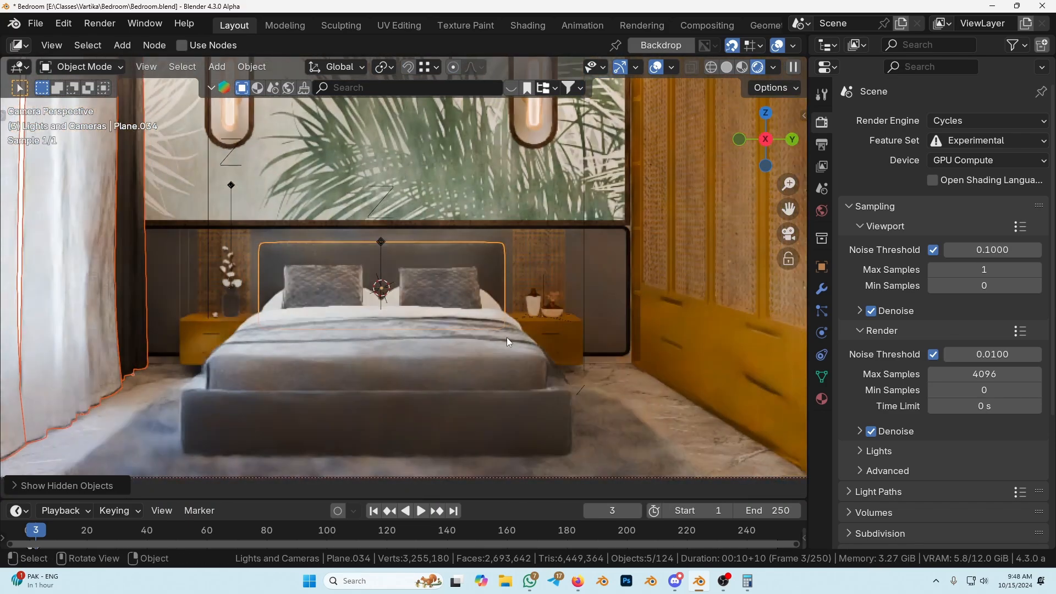
middle_click_drag(416, 415, 430, 357, "shift")
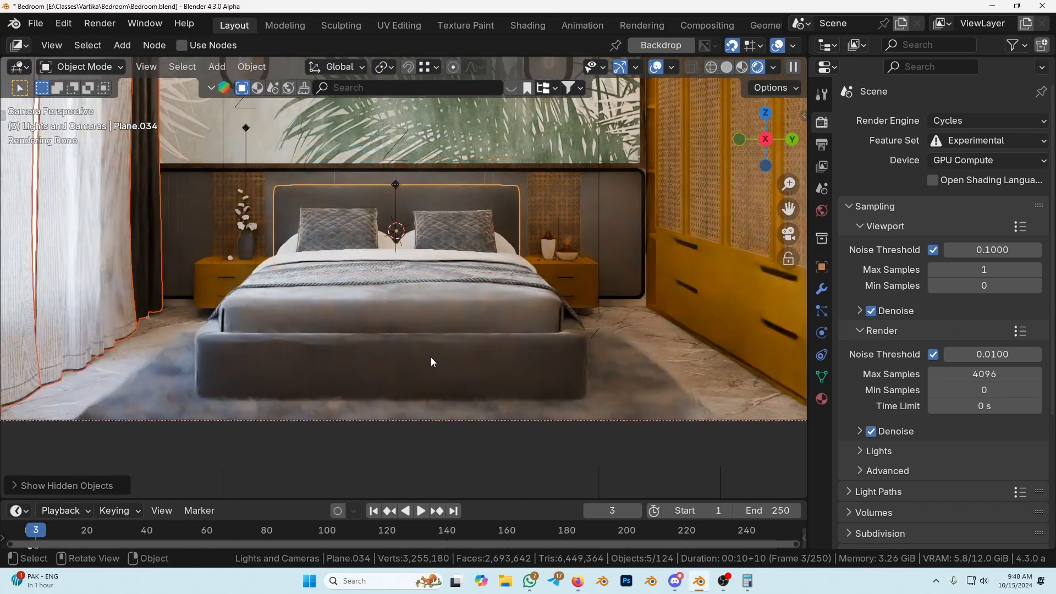
Inspect the rug fibres, floor and bed base upholstery up close for detail in the denoised one-sample render.
scroll(627, 399, "up", 6)
middle_click_drag(625, 396, 286, 144, "shift")
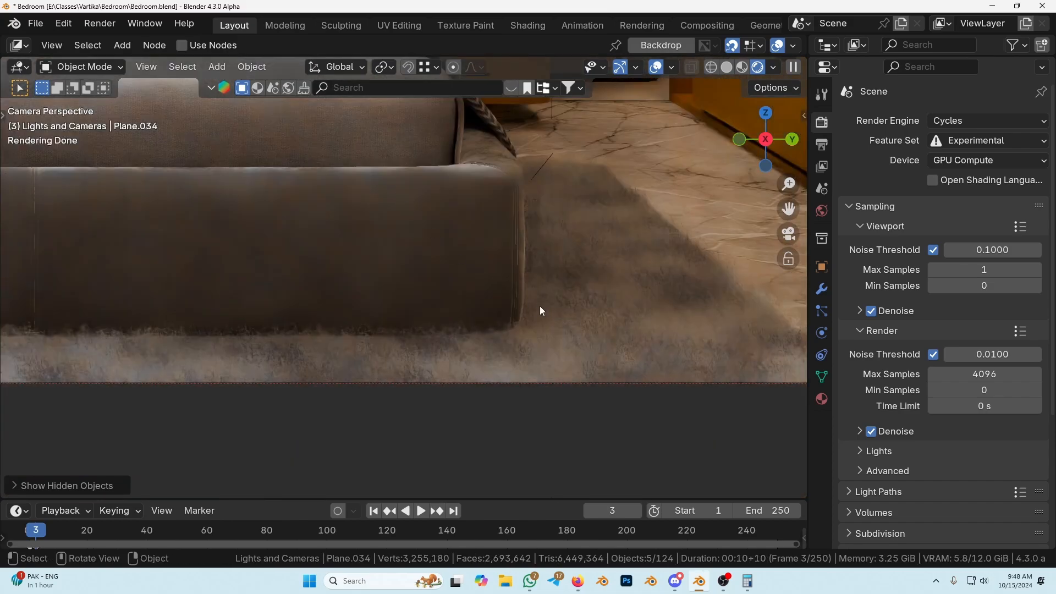
scroll(572, 314, "up", 5)
middle_click_drag(632, 324, 500, 233, "shift")
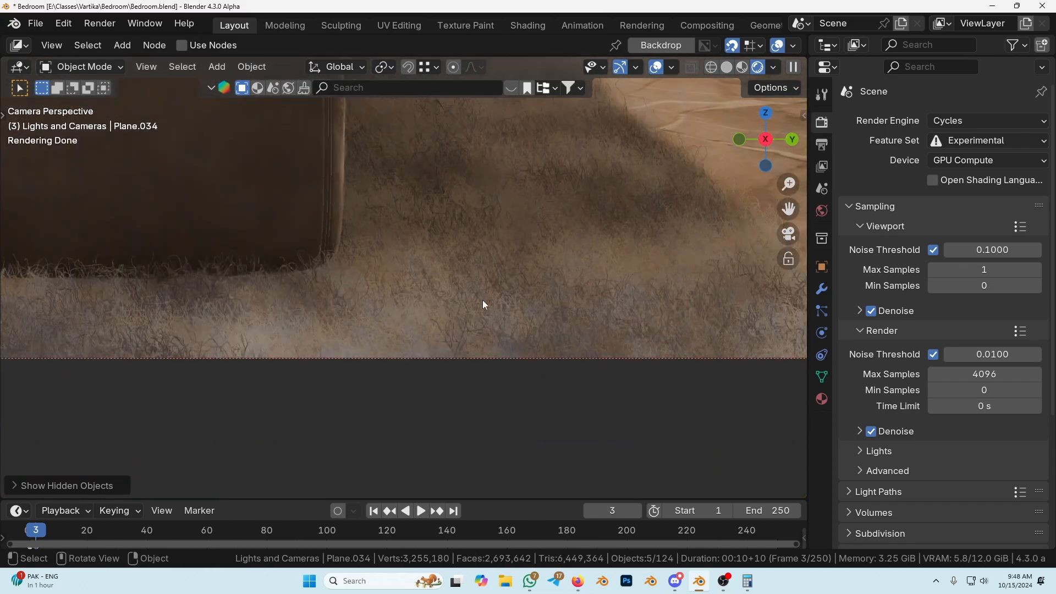
scroll(466, 302, "down", 8)
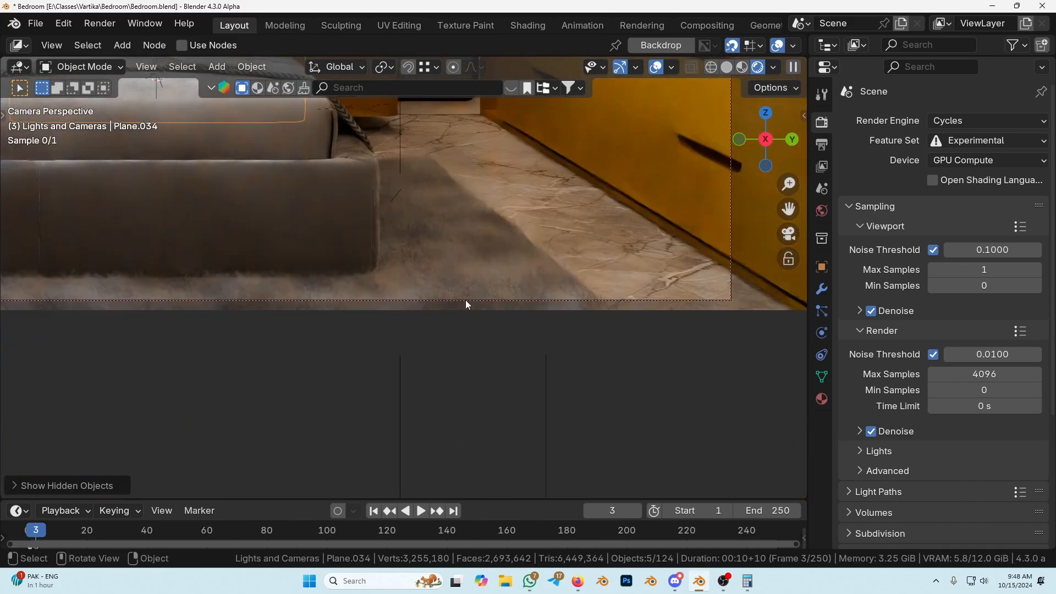
middle_click_drag(418, 259, 481, 328, "shift")
scroll(482, 328, "up", 4)
middle_click_drag(446, 293, 390, 269, "shift")
scroll(428, 314, "up", 5)
scroll(428, 315, "up", 6)
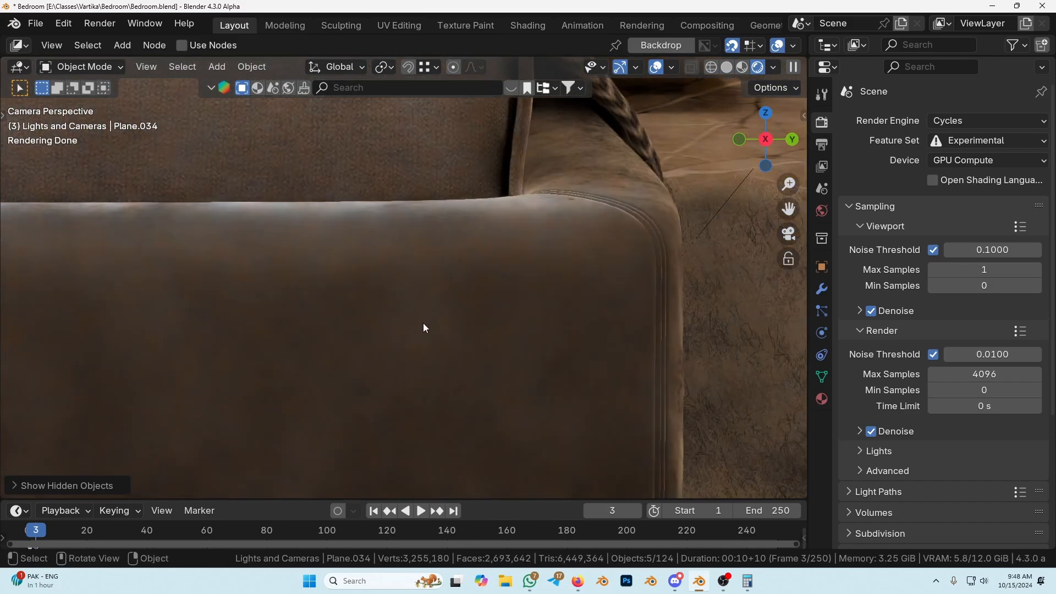
key("shift+space")
left_click(456, 285)
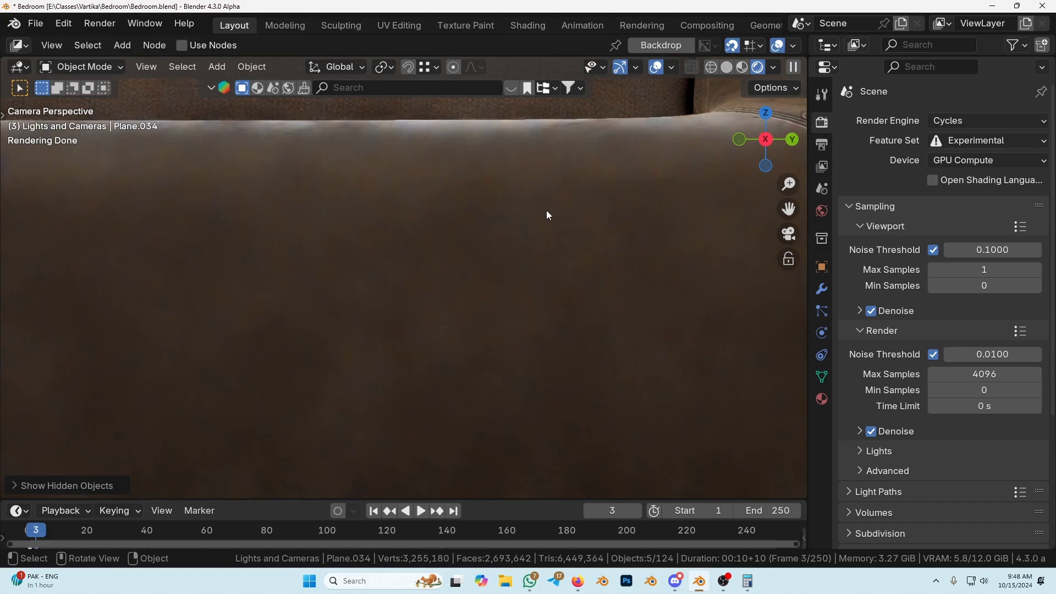
scroll(629, 251, "down", 3)
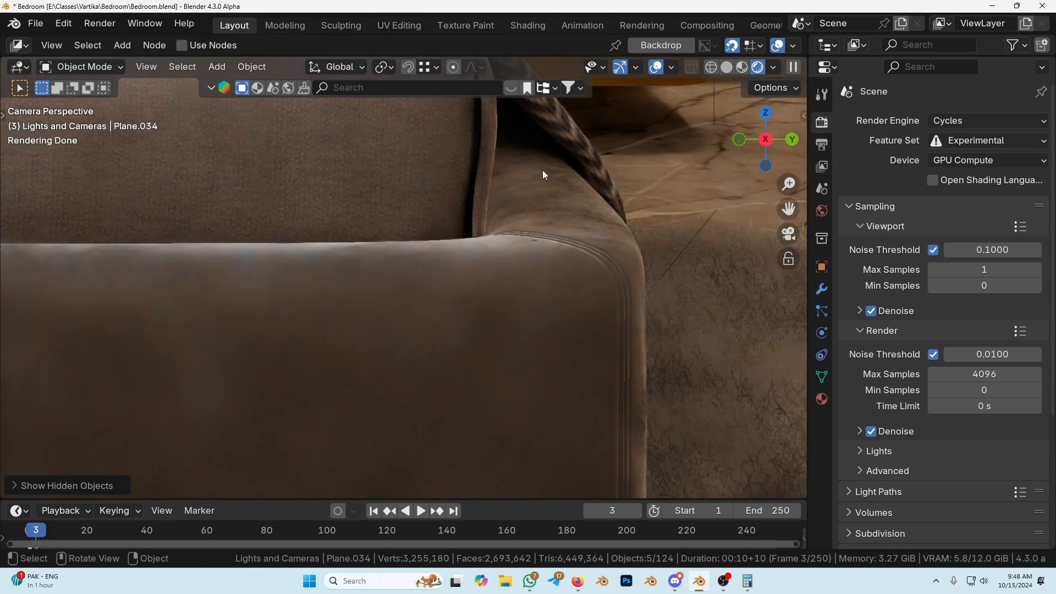
middle_click_drag(577, 275, 710, 258, "shift")
scroll(424, 357, "down", 10)
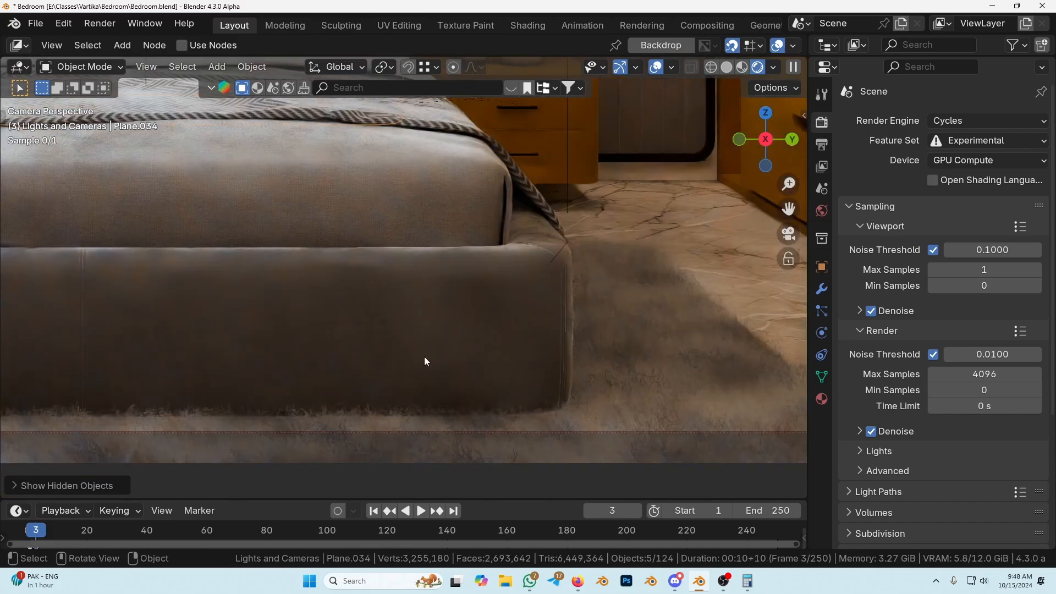
Examine the pillows, bedding, headboard wall and window curtains in the render, ending on the whole camera frame.
middle_click_drag(424, 357, 526, 319, "shift")
middle_click_drag(355, 241, 418, 342, "shift")
scroll(252, 242, "up", 6)
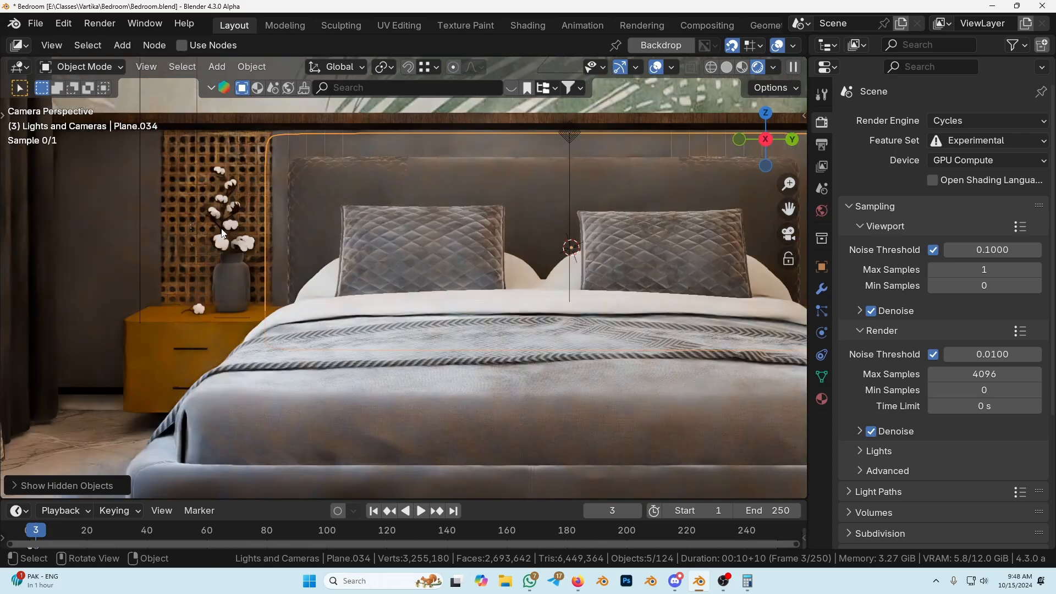
middle_click_drag(252, 242, 359, 365, "shift")
scroll(470, 345, "up", 4)
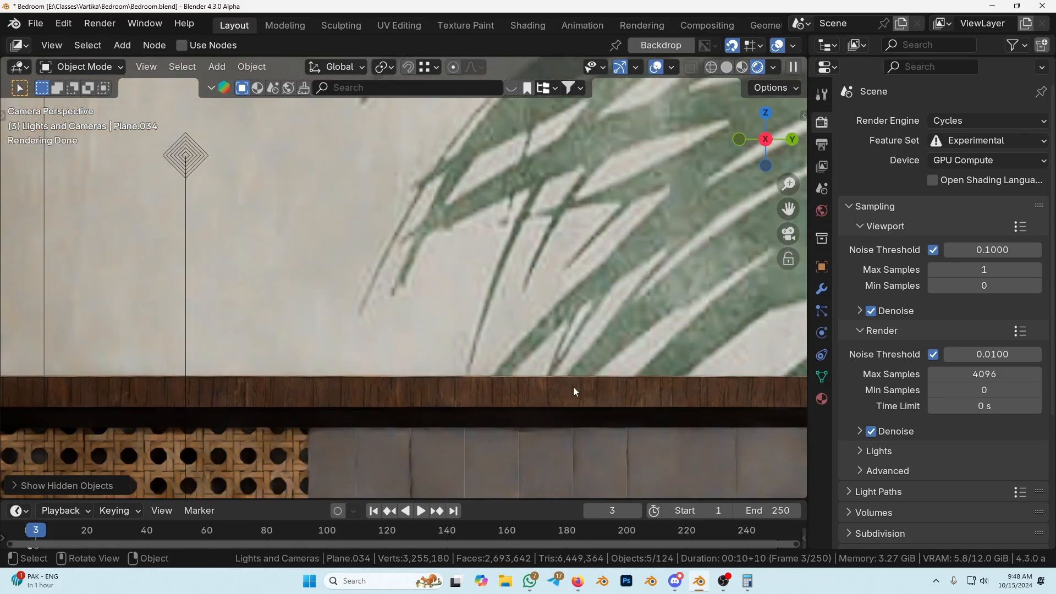
scroll(571, 388, "down", 9)
scroll(571, 388, "down", 6)
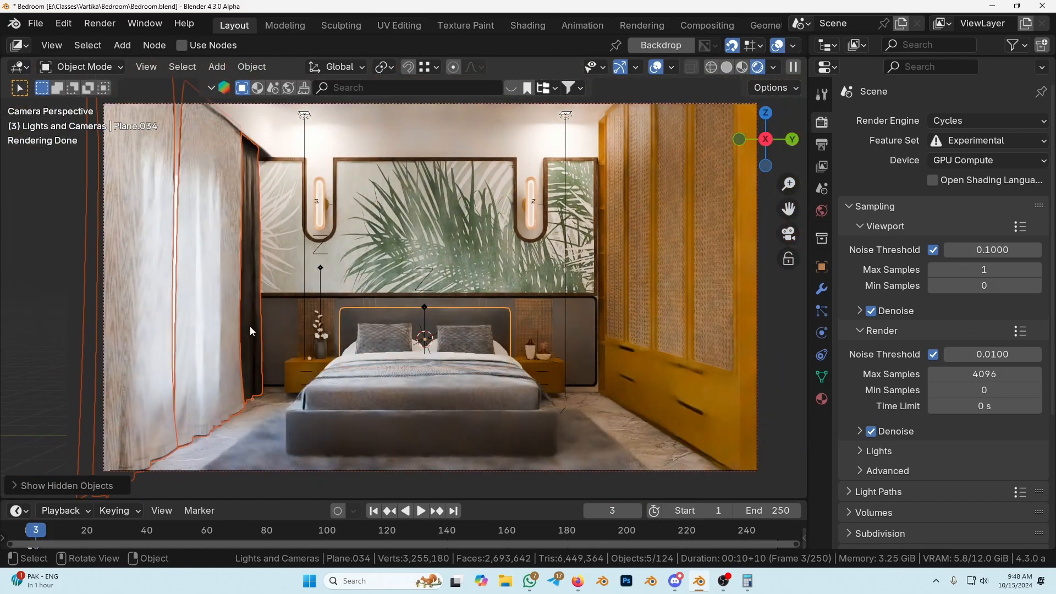
scroll(192, 286, "up", 3)
middle_click_drag(192, 286, 536, 311, "shift")
scroll(401, 291, "up", 4)
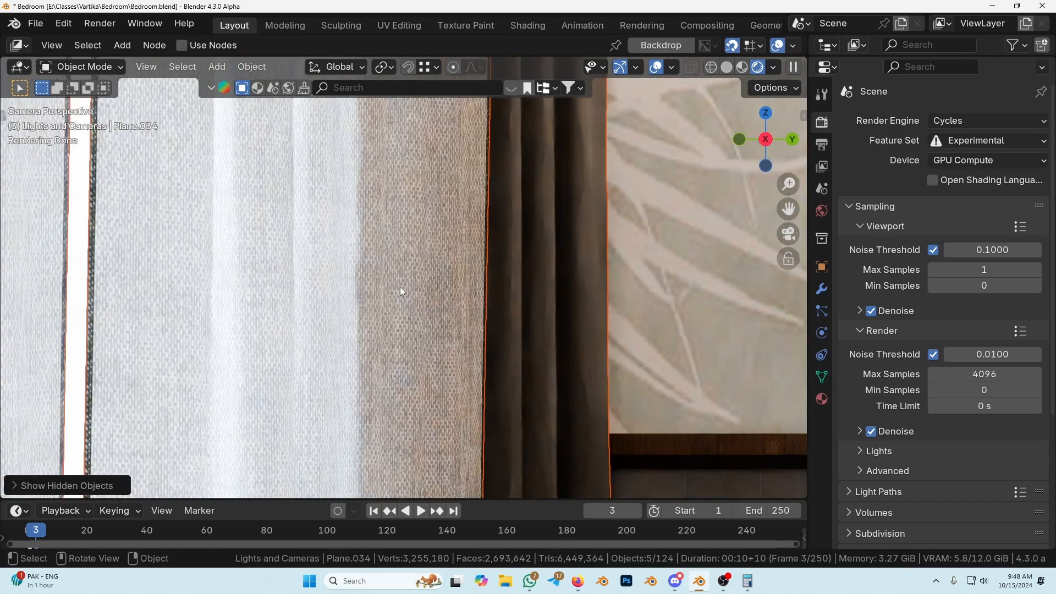
scroll(335, 290, "down", 5)
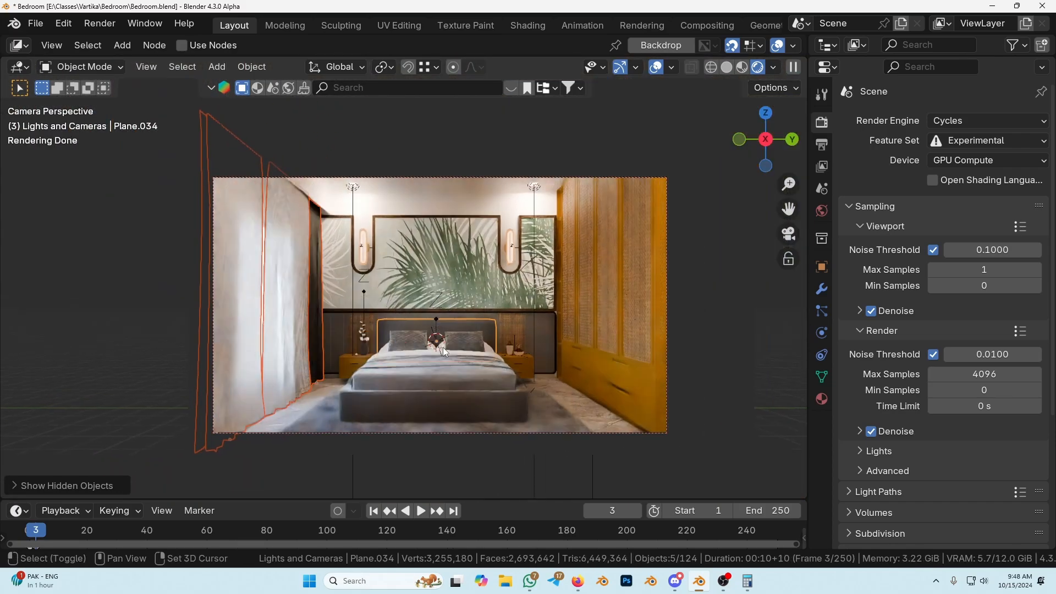
scroll(445, 352, "up", 2)
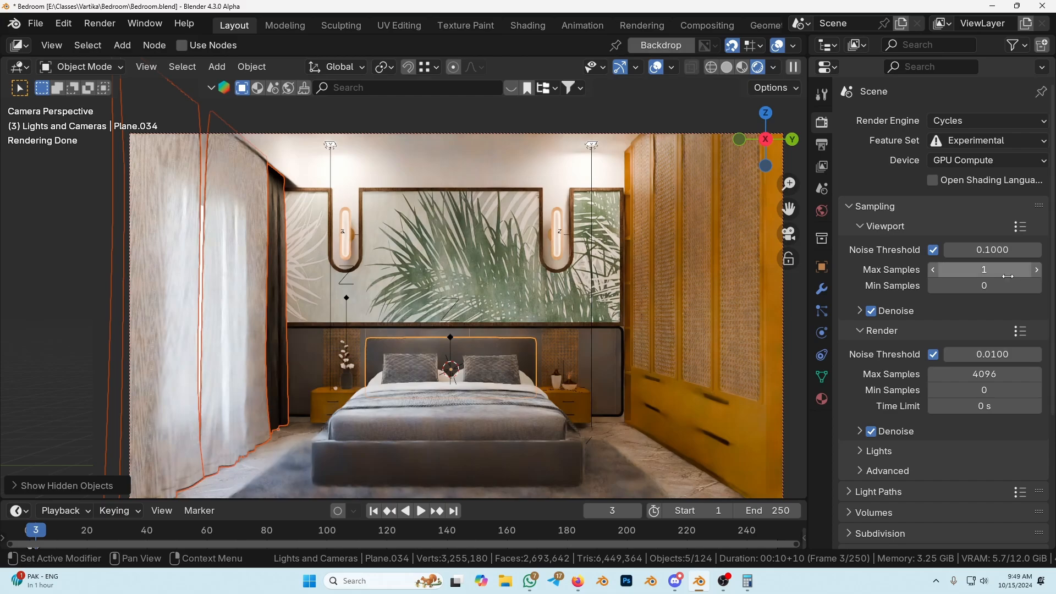
Set the viewport max samples to 32 and check the refreshed bedroom render.
left_click_drag(984, 269, 968, 268)
type("32")
key("Return")
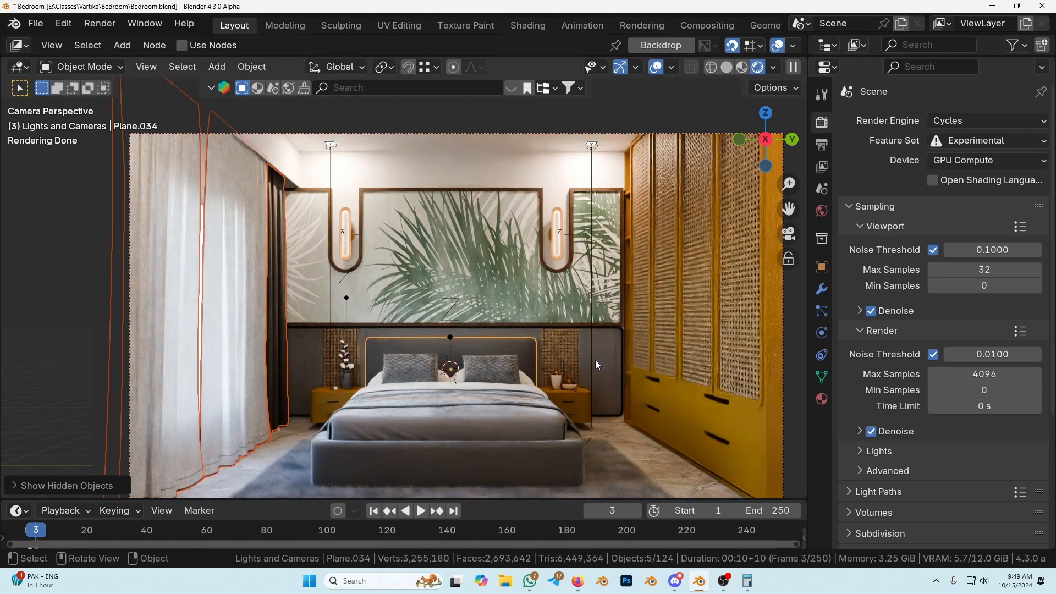
scroll(563, 304, "up", 1)
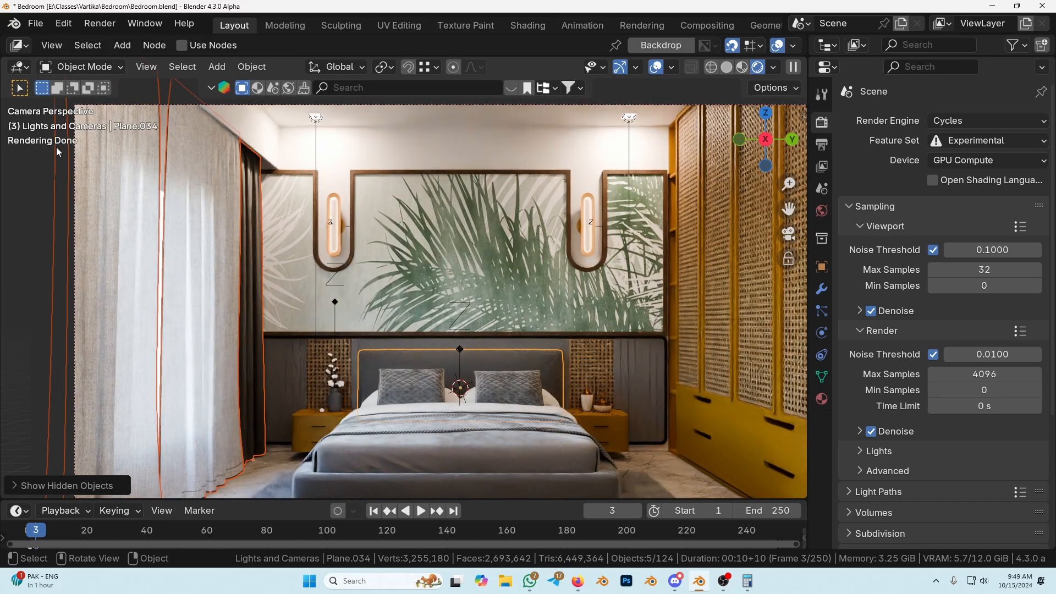
Disable the viewport noise threshold and inspect the wardrobe and bed area in the 32-sample render.
scroll(583, 378, "down", 2)
middle_click_drag(583, 378, 550, 362, "shift")
left_click(934, 250)
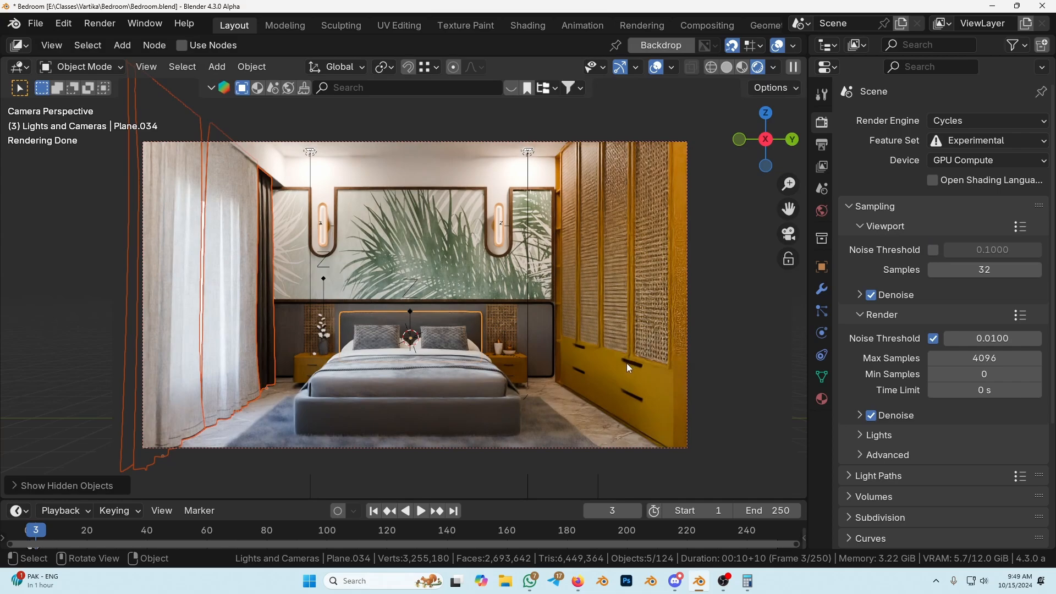
scroll(625, 364, "up", 2)
middle_click_drag(694, 337, 452, 323, "shift")
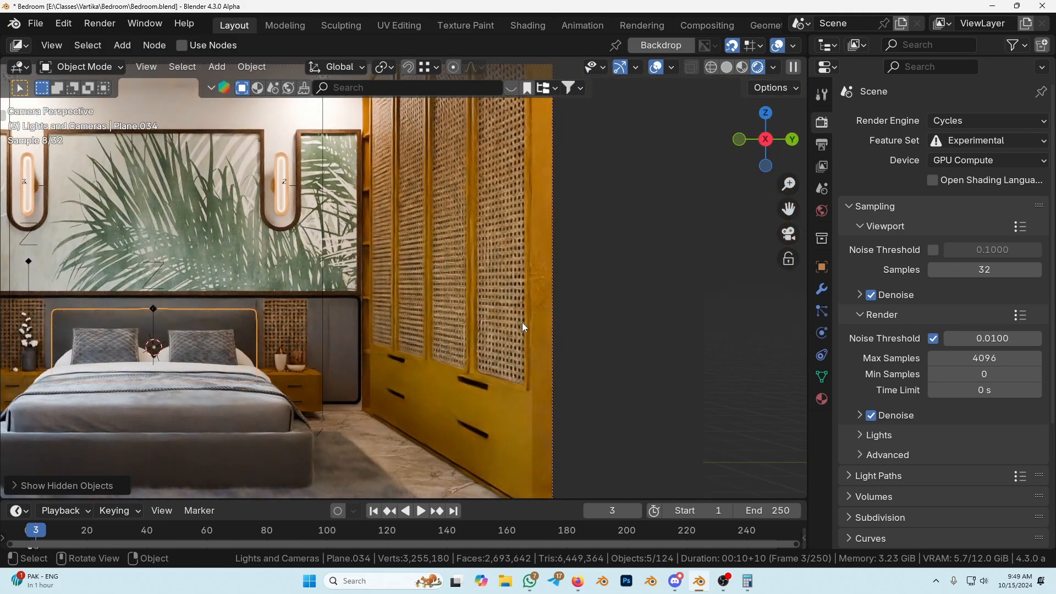
scroll(523, 322, "up", 3)
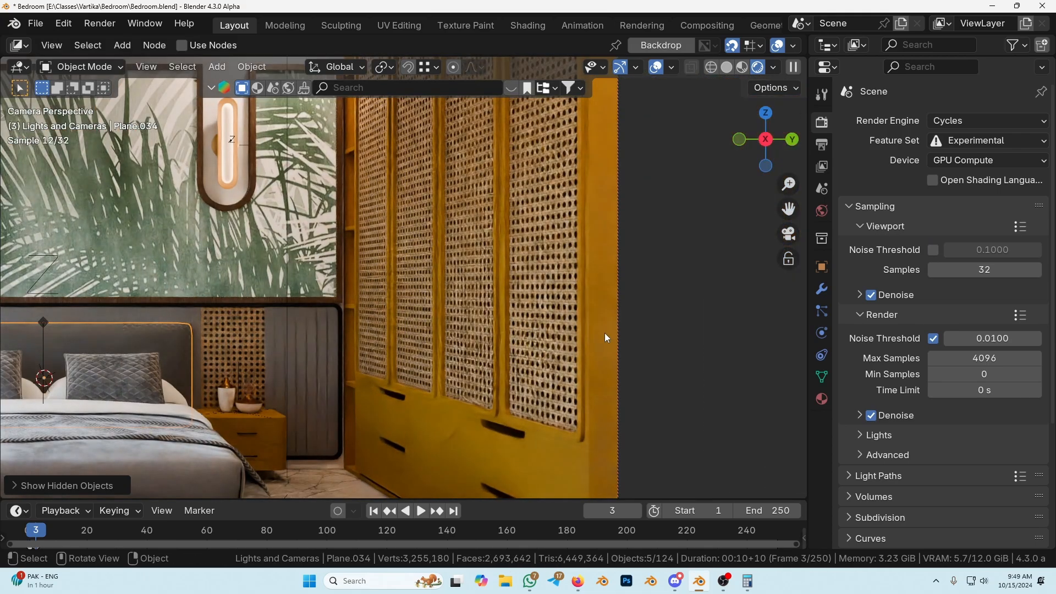
scroll(528, 346, "down", 4)
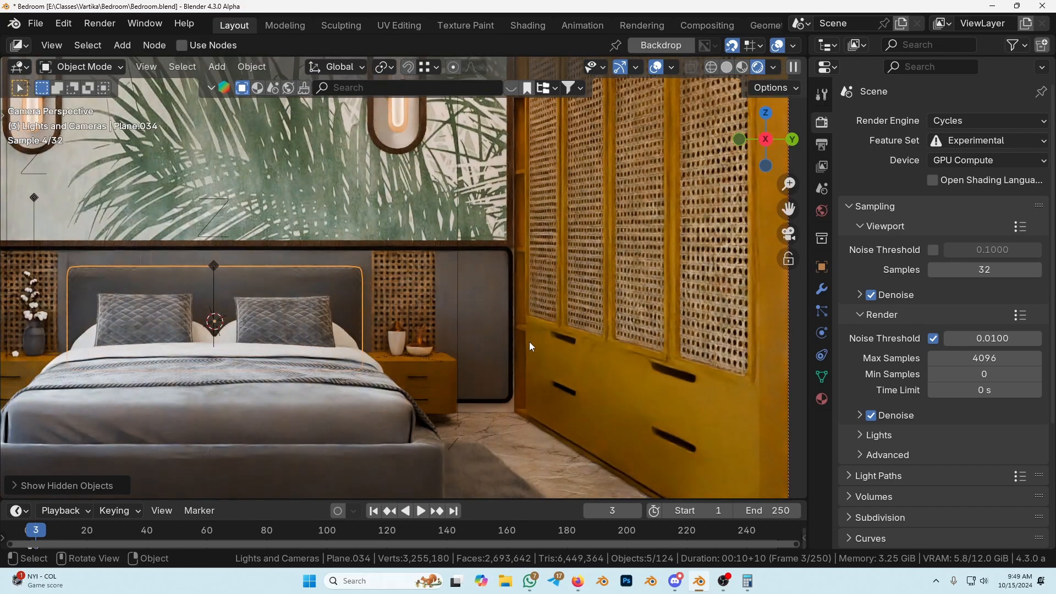
scroll(529, 342, "down", 2)
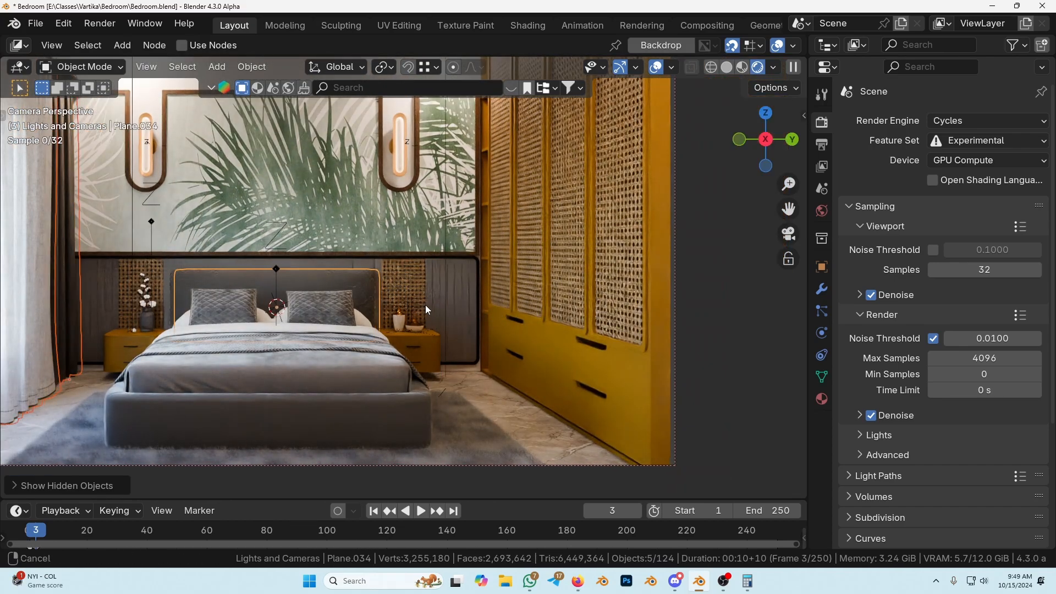
middle_click_drag(424, 305, 522, 319, "shift")
scroll(560, 309, "down", 1)
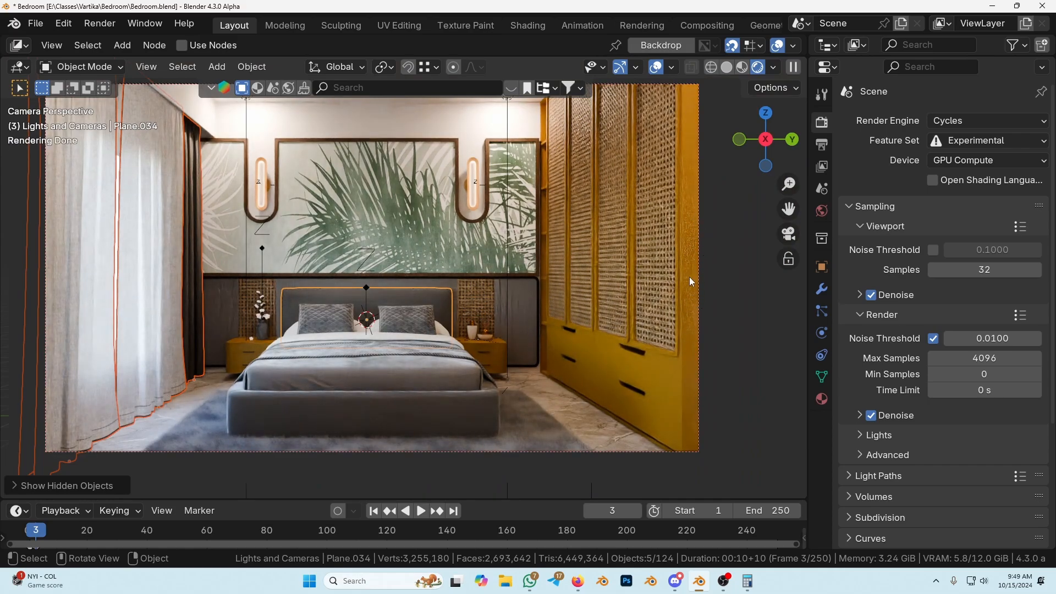
Open Windows Magnifier, inspect the bed and wardrobe in the 32-sample render at 200% magnification, and close it.
type("nifier")
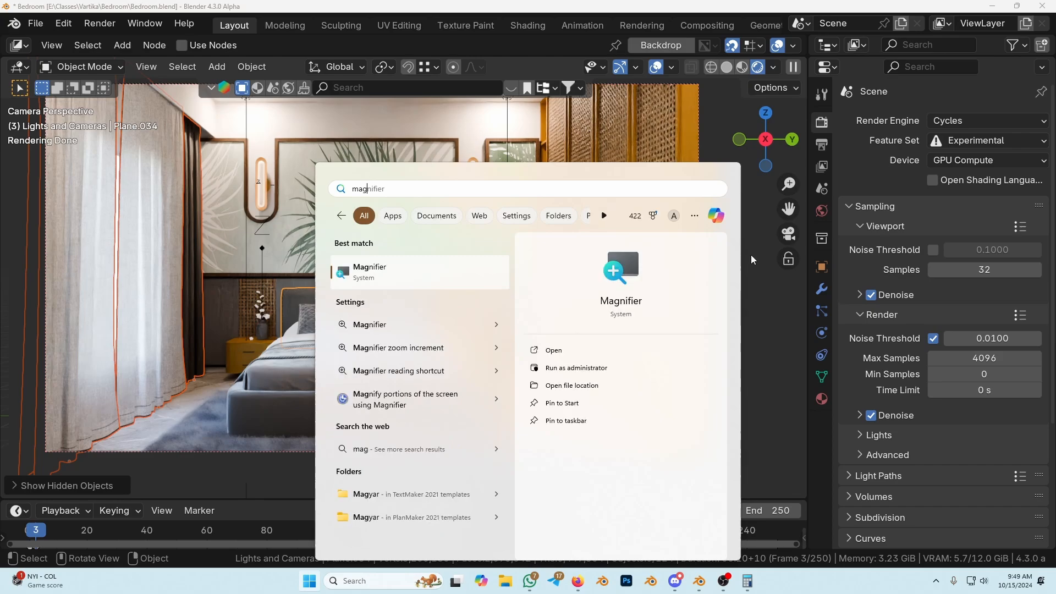
key("Return")
key("super+plus")
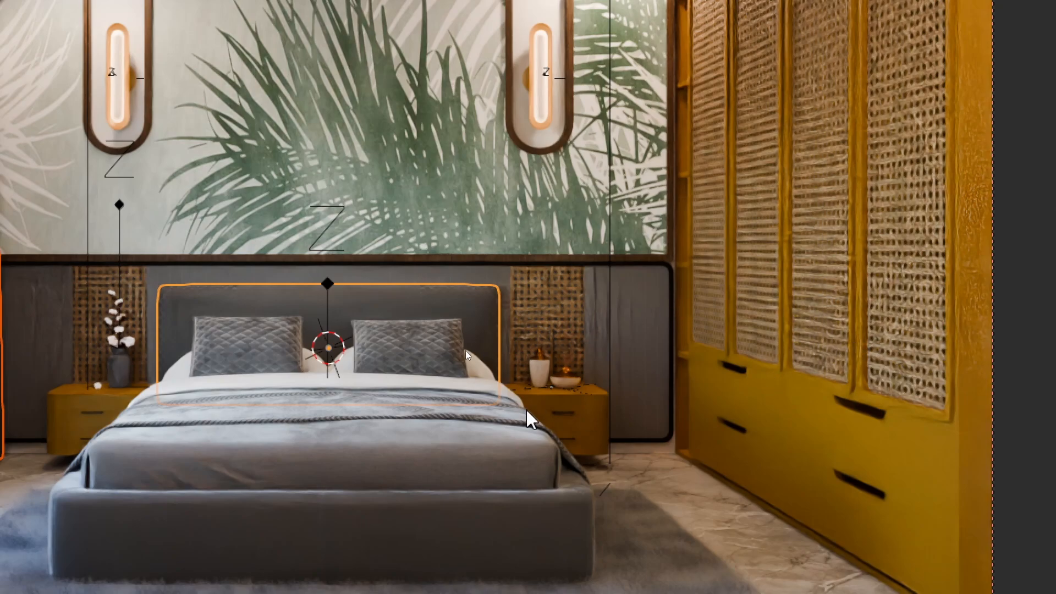
left_click(759, 337)
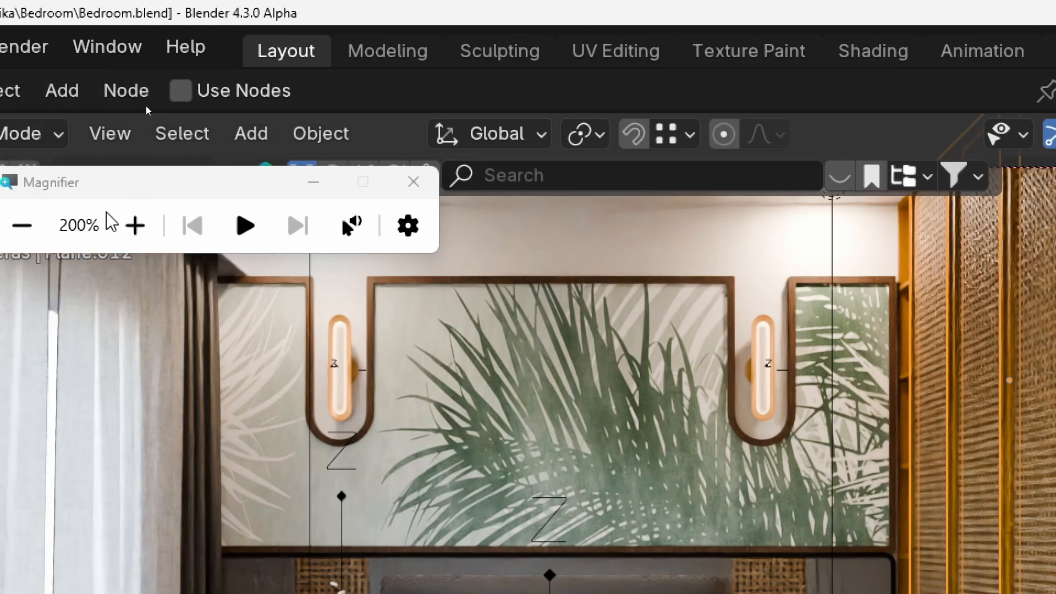
left_click_drag(152, 188, 308, 215)
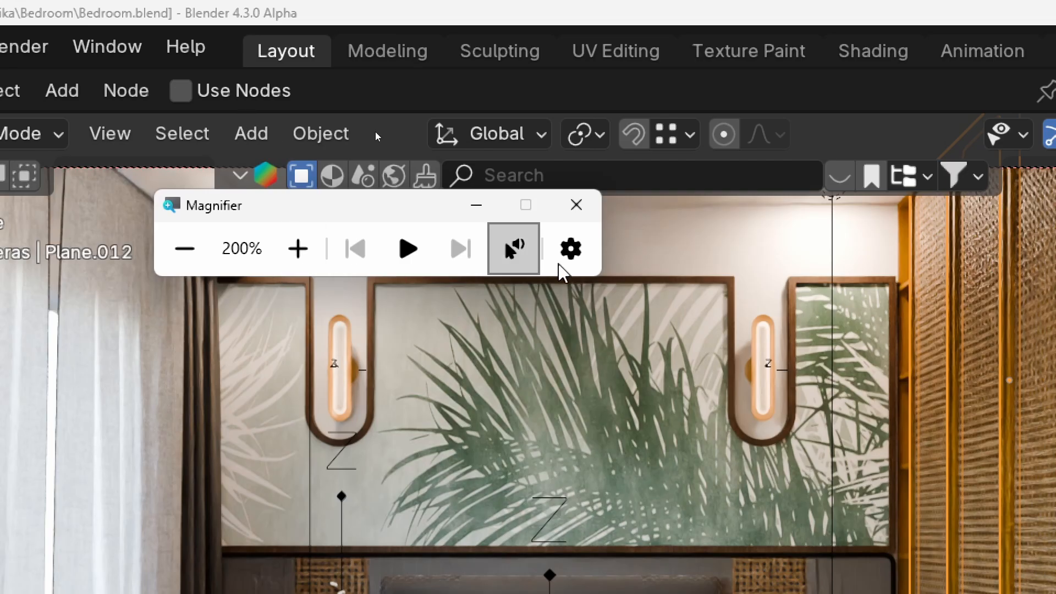
left_click(577, 205)
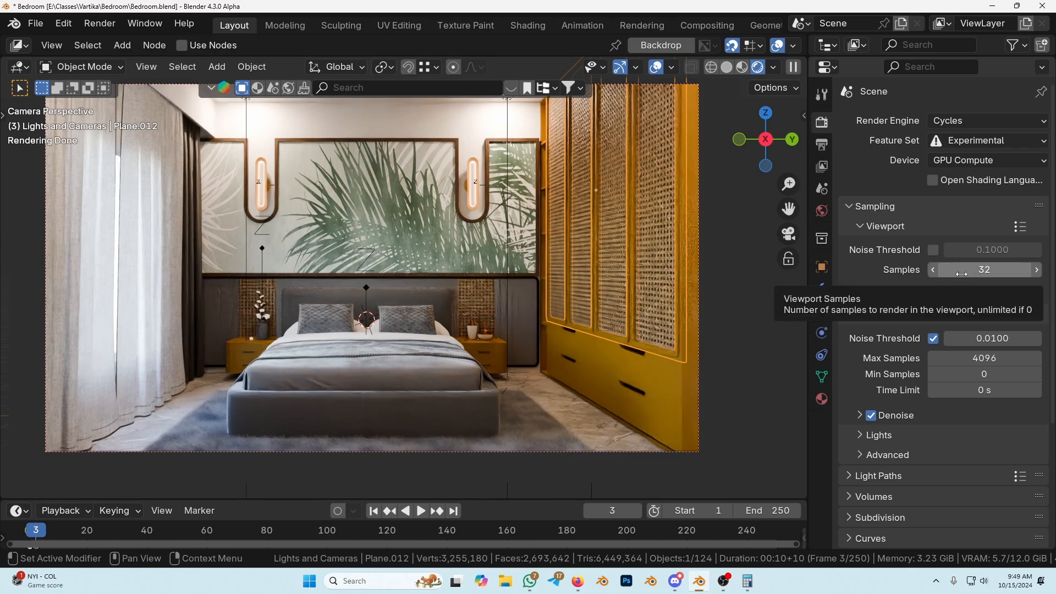
Drop the viewport samples to 1 for comparison and restore them to 32.
mouse_move(931, 273)
left_mouse_down()
mouse_move(915, 273)
mouse_move(952, 270)
mouse_move(929, 270)
left_mouse_up()
left_click(1004, 272)
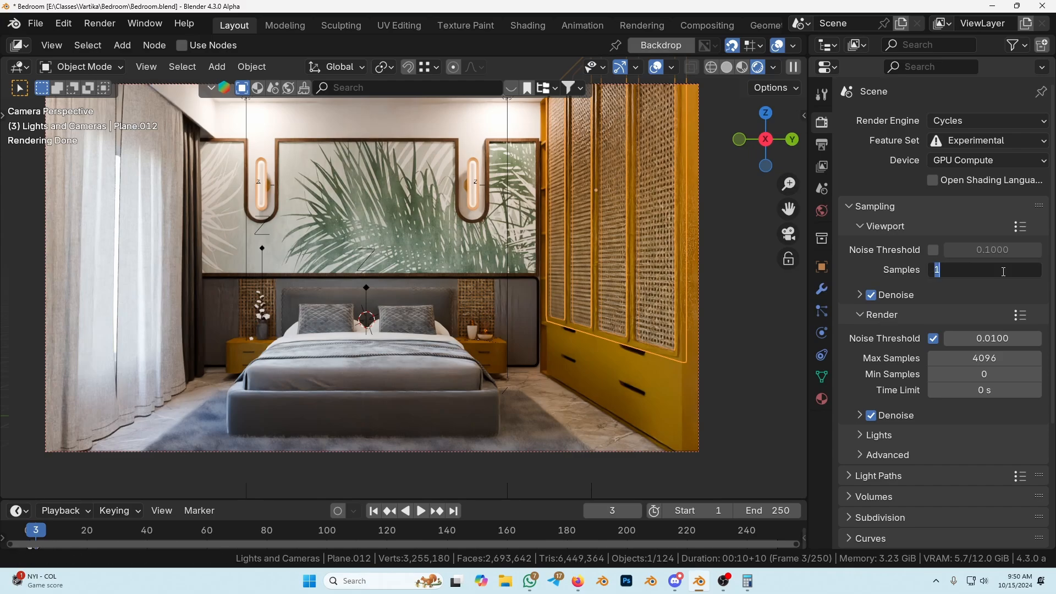
type("32")
key("Return")
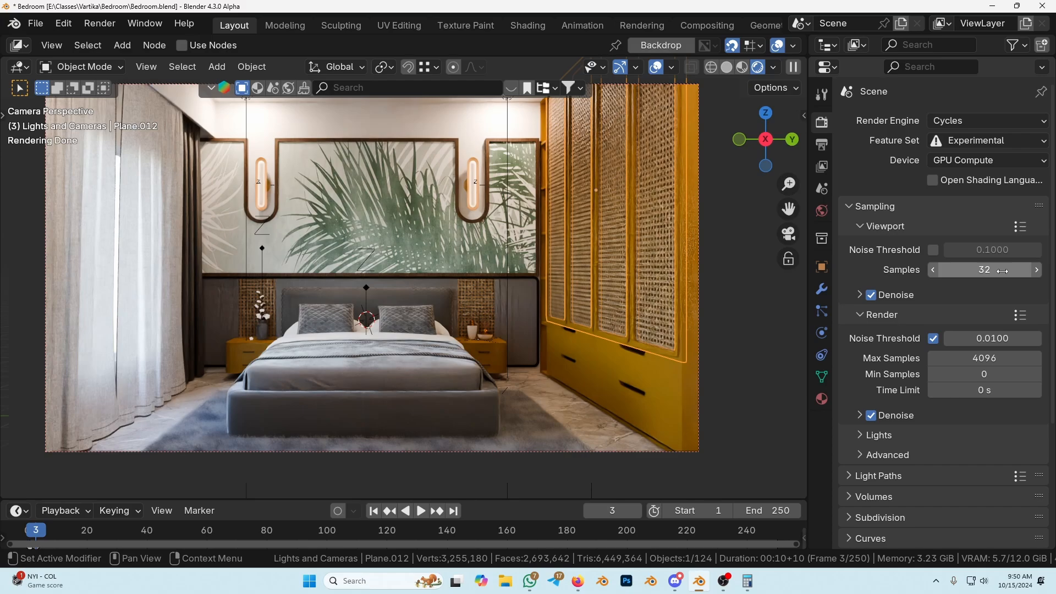
left_click(294, 295)
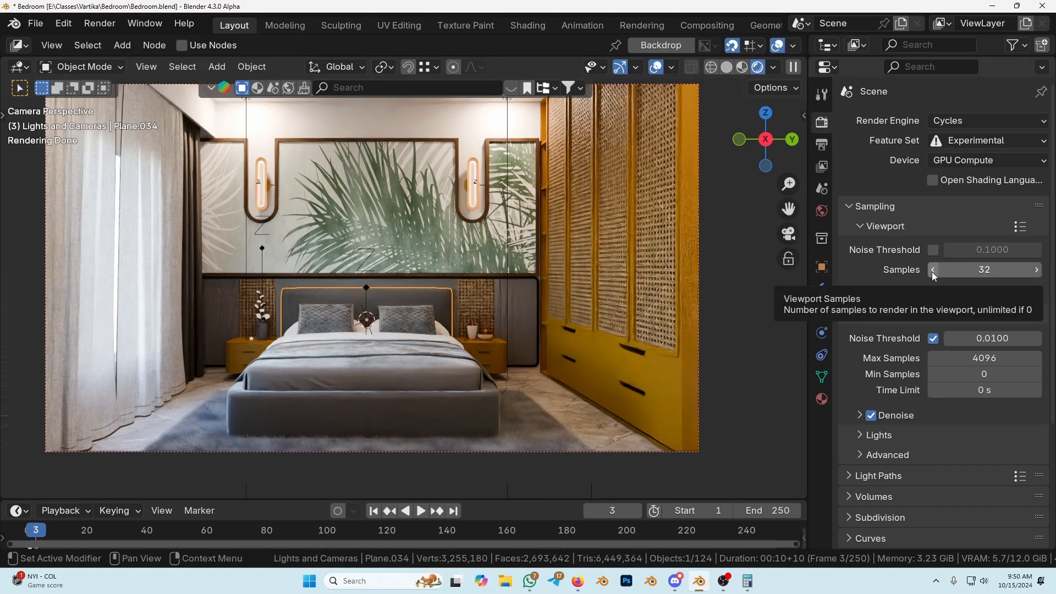
left_click(965, 272)
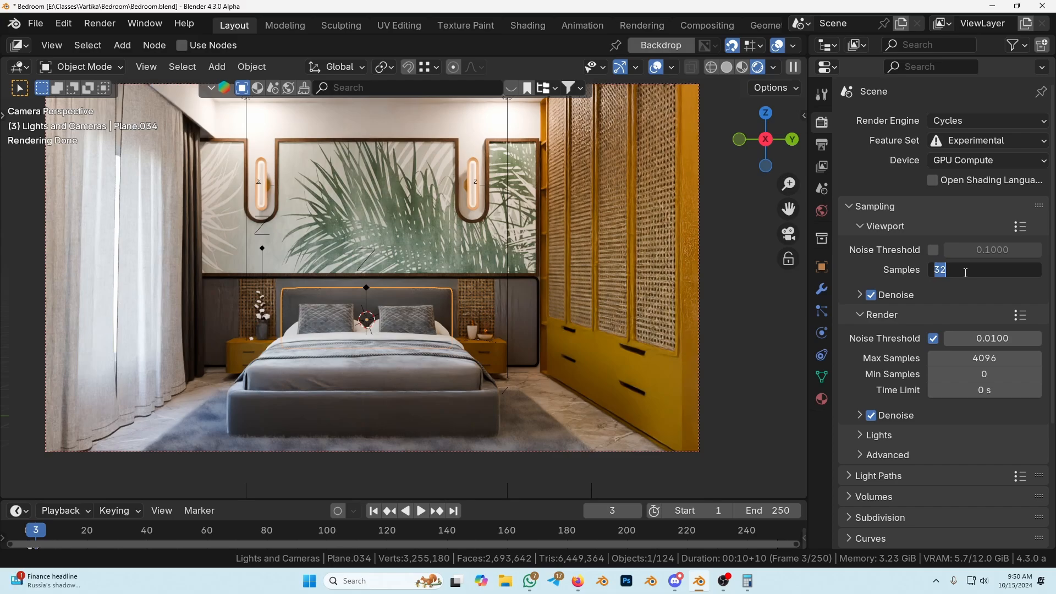
key("Return")
Compare the viewport sampling settings with the final render sampling settings.
left_click_drag(863, 227, 859, 247)
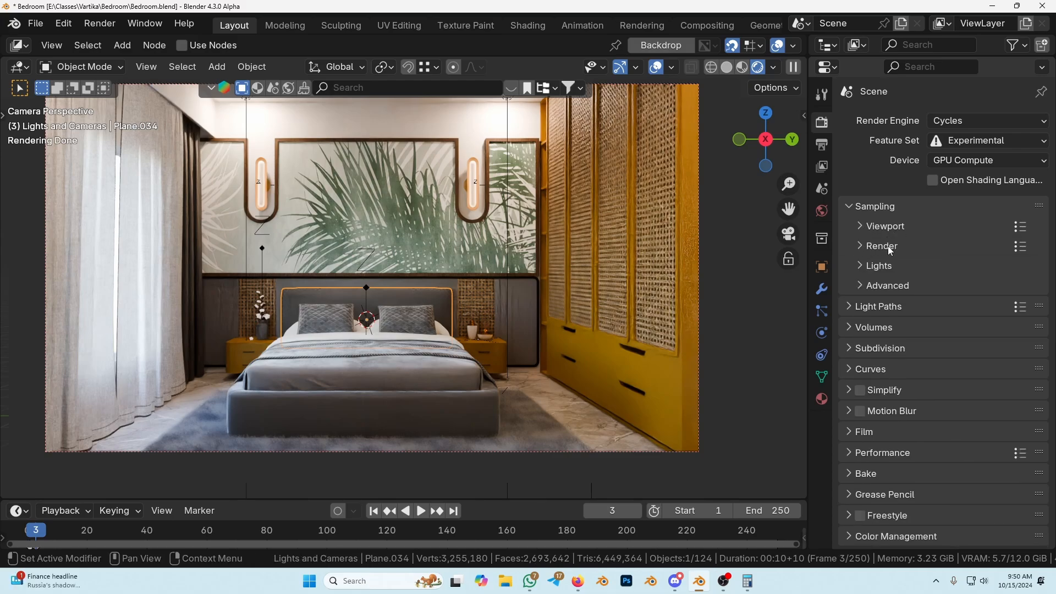
scroll(407, 274, "down", 2)
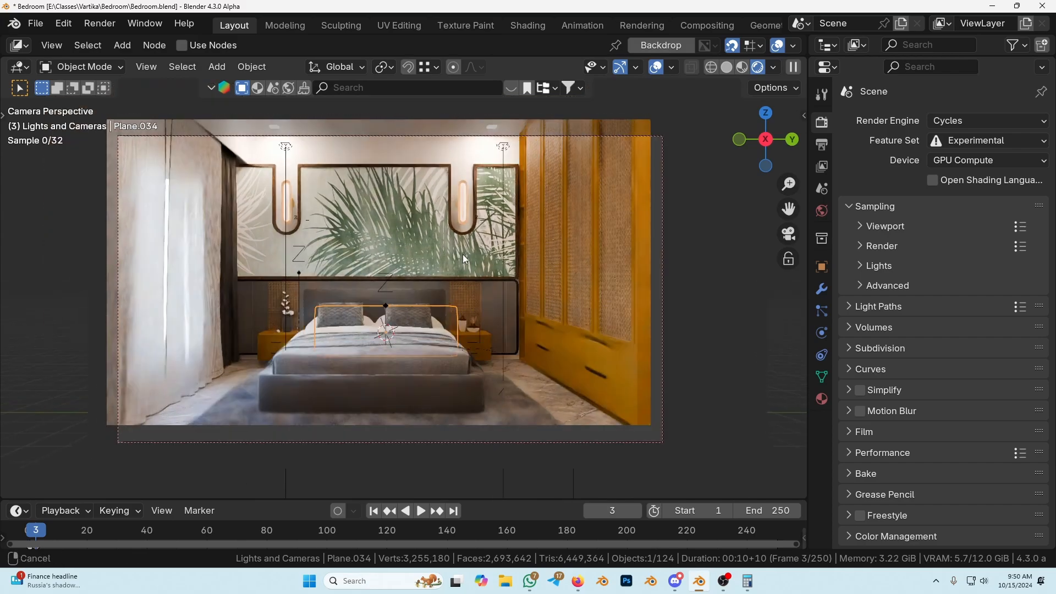
scroll(463, 254, "up", 2)
left_click(883, 226)
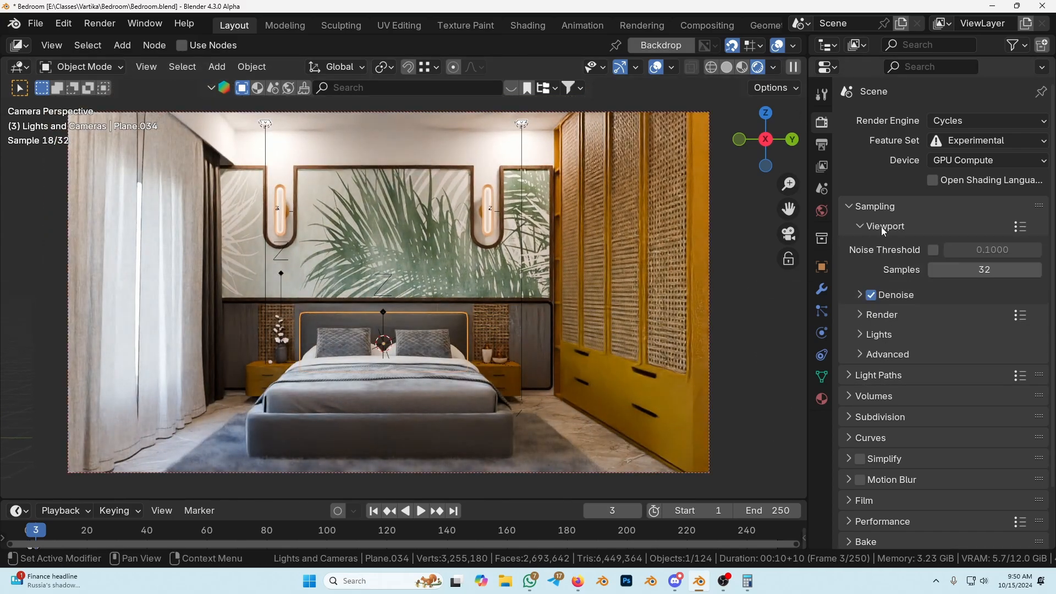
left_click(882, 226)
left_click(879, 245)
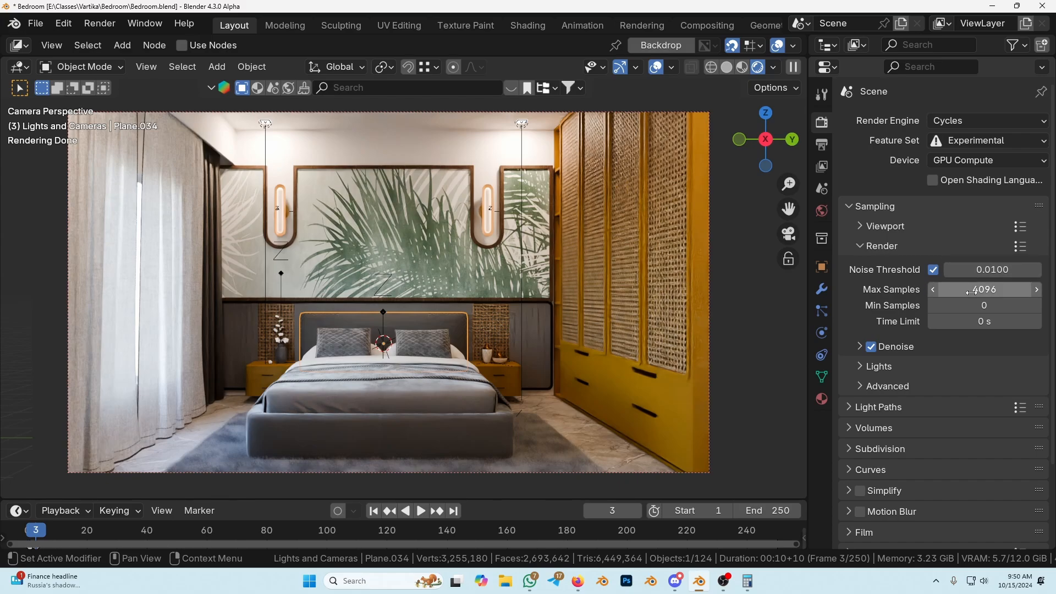
left_click(903, 246)
left_click(903, 226)
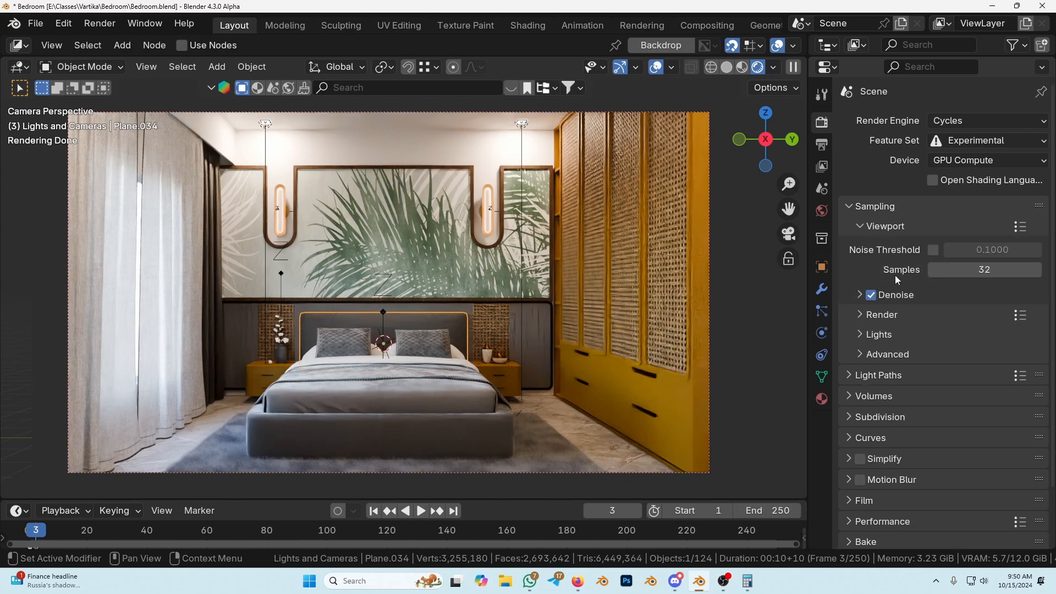
Set the viewport samples to 128, check the refined bedroom render, and return the samples to 32.
left_click(996, 273)
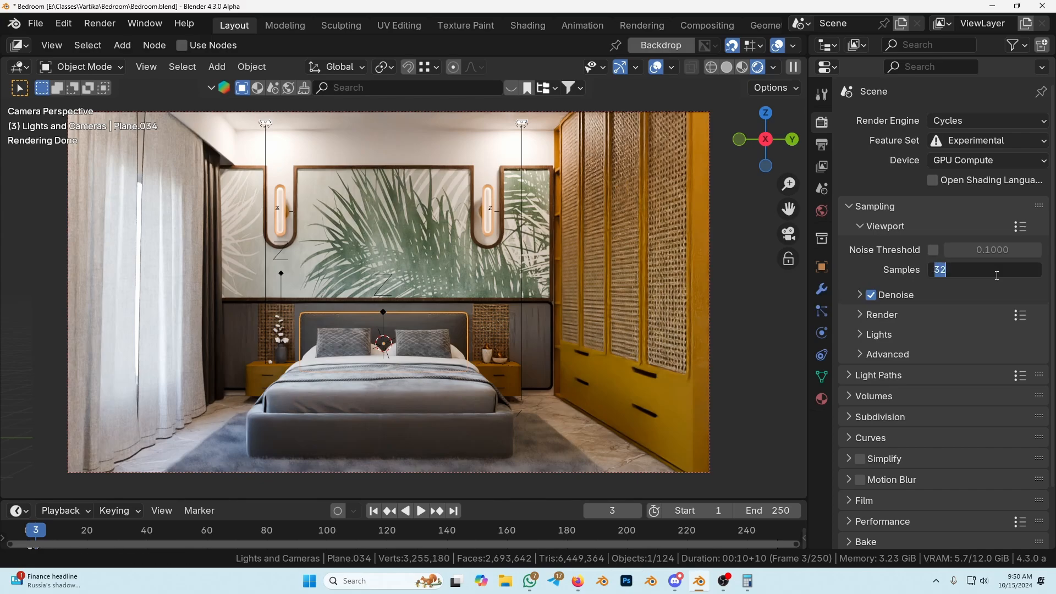
type("128")
key("Return")
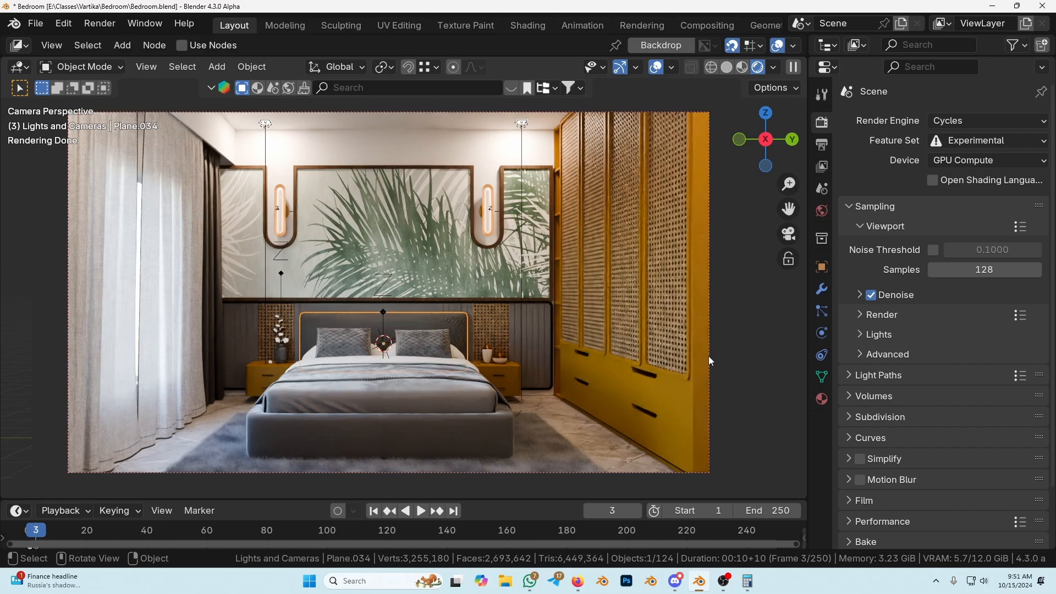
left_click(969, 271)
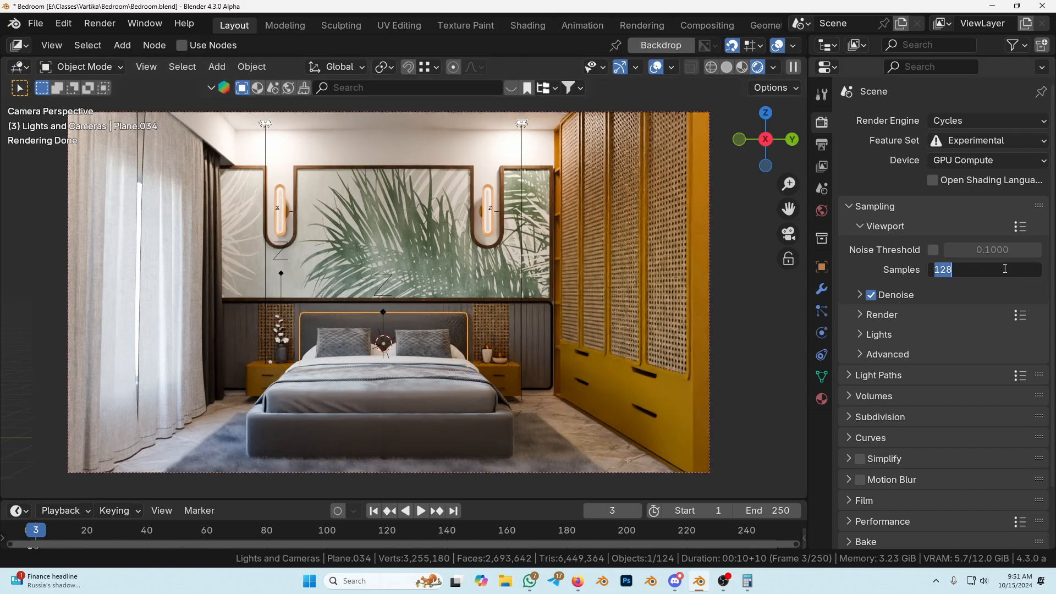
type("32")
key("Return")
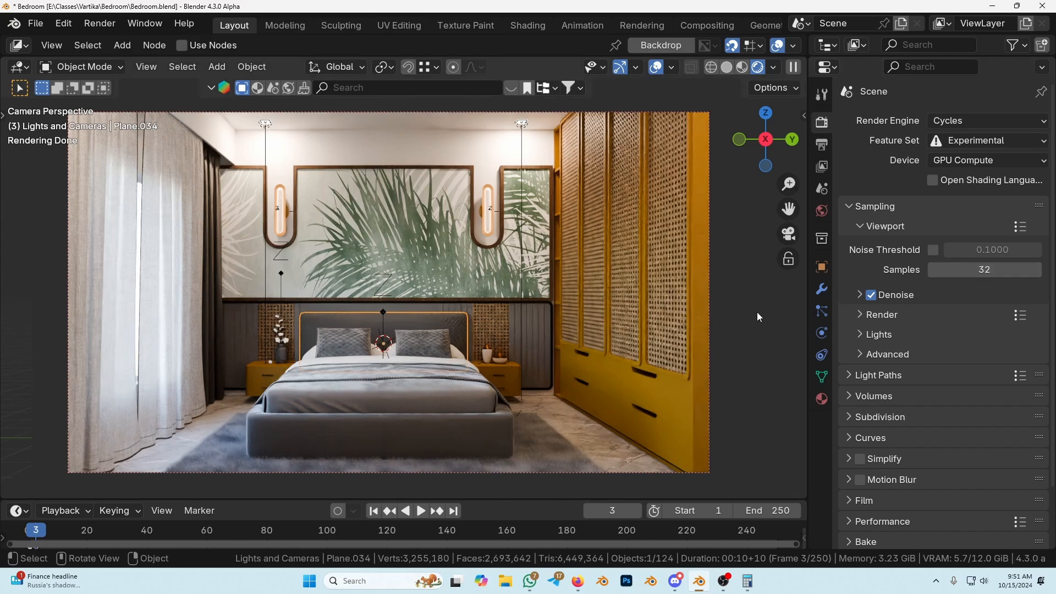
Step the viewport samples down to 15.
left_click(934, 271)
left_click(933, 270)
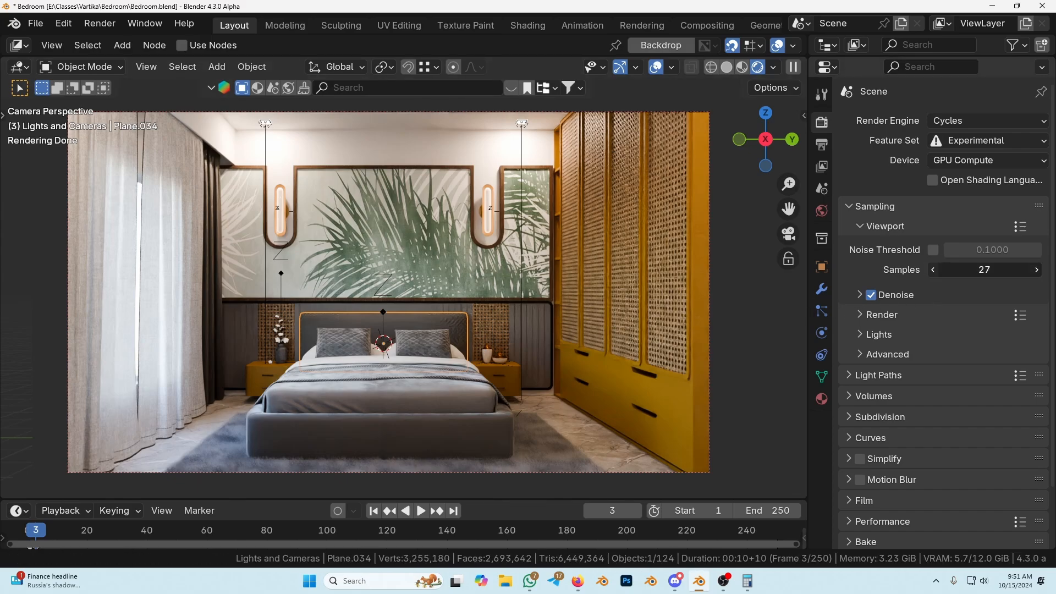
left_click(933, 270)
left_click(933, 271)
triple_click(934, 270)
triple_click(933, 271)
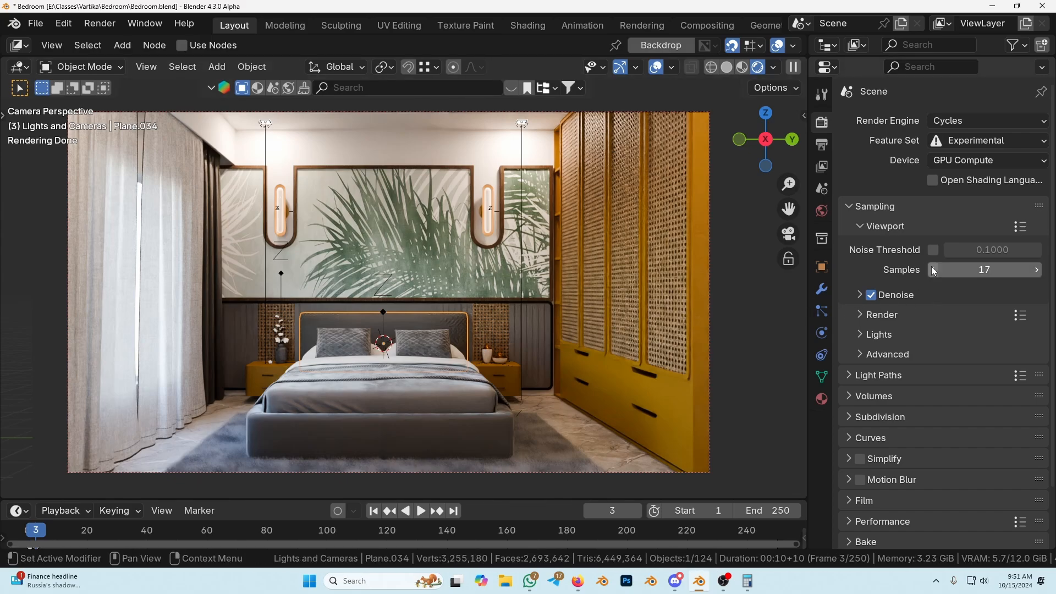
double_click(934, 271)
Set the viewport denoiser to OptiX, trying the Albedo and Normal passes before choosing None.
left_click(859, 295)
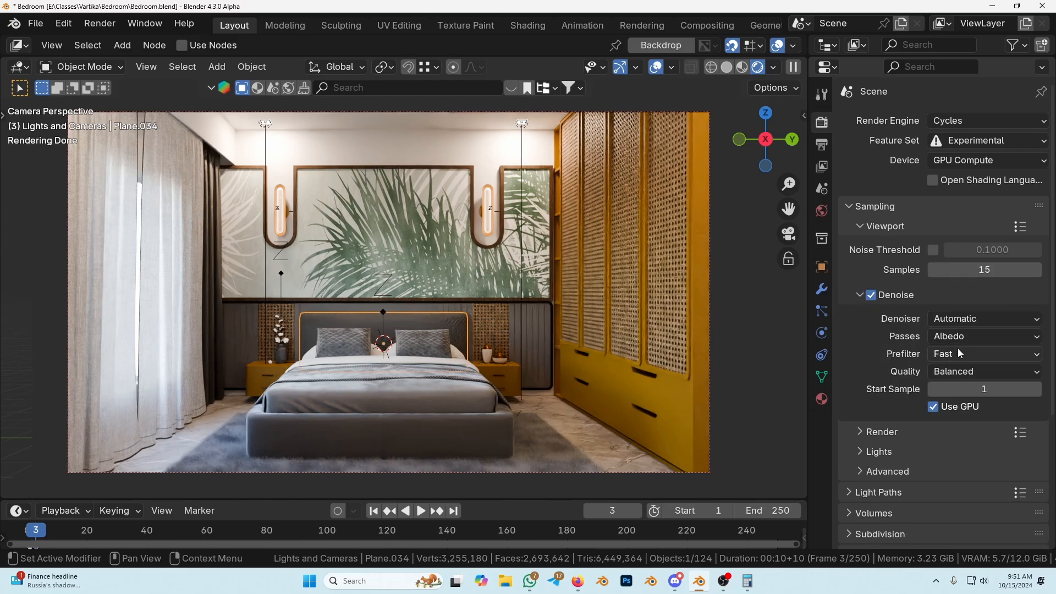
left_click(962, 320)
left_click(968, 318)
left_click(968, 354)
left_click(987, 340)
left_click(940, 384)
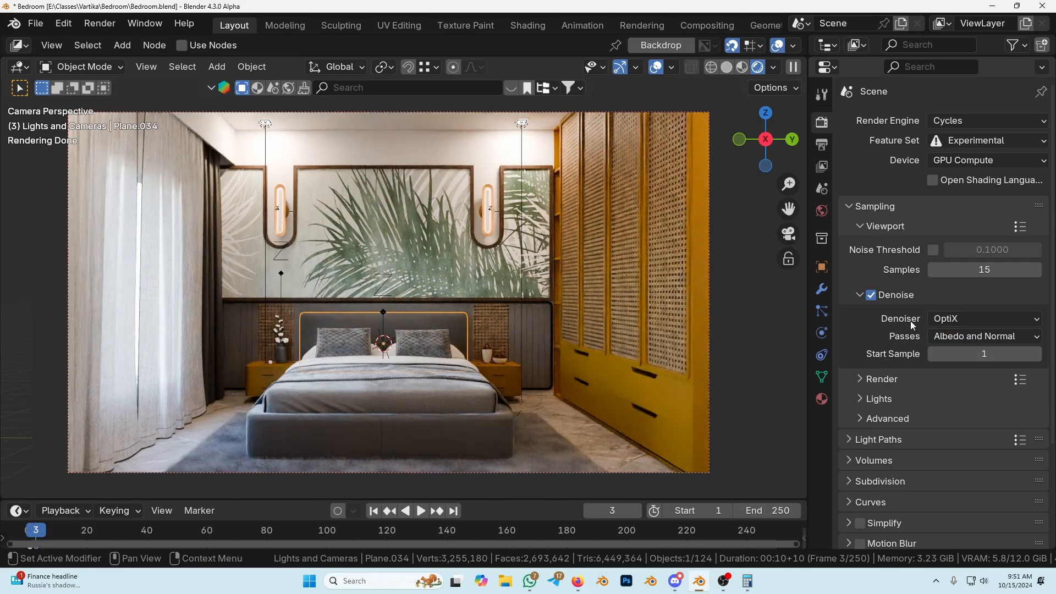
left_click(968, 337)
left_click(944, 352)
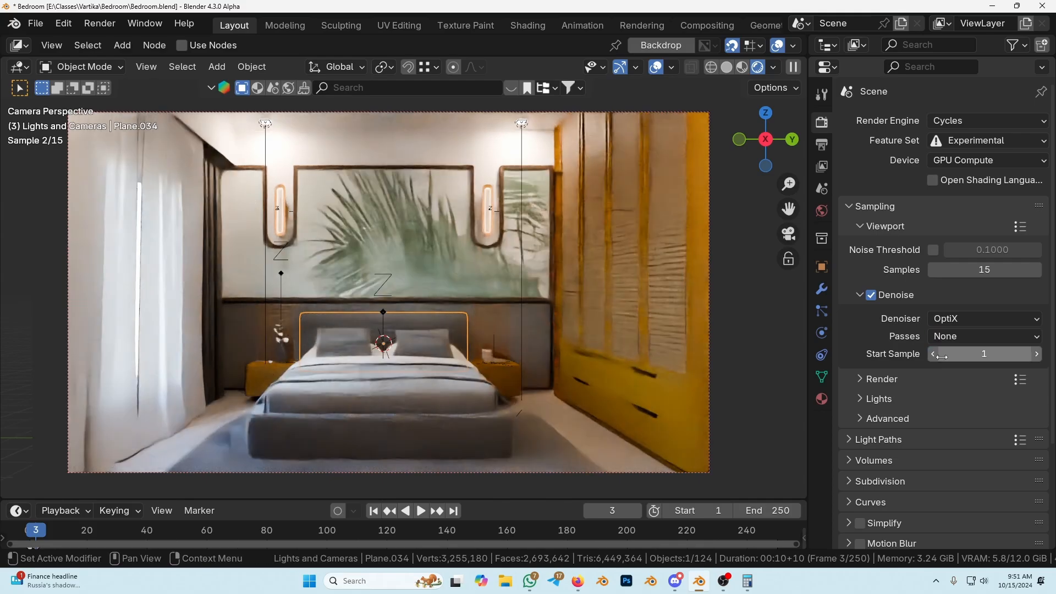
Turn viewport denoising off to inspect the raw 15-sample render, and turn it back on to compare.
left_click(871, 296)
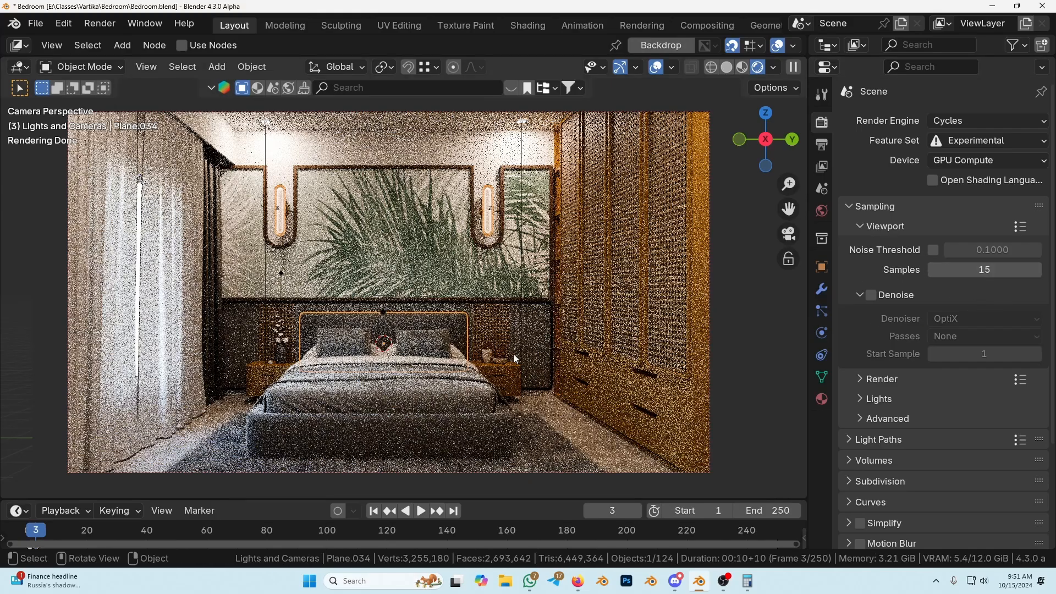
scroll(417, 419, "up", 2)
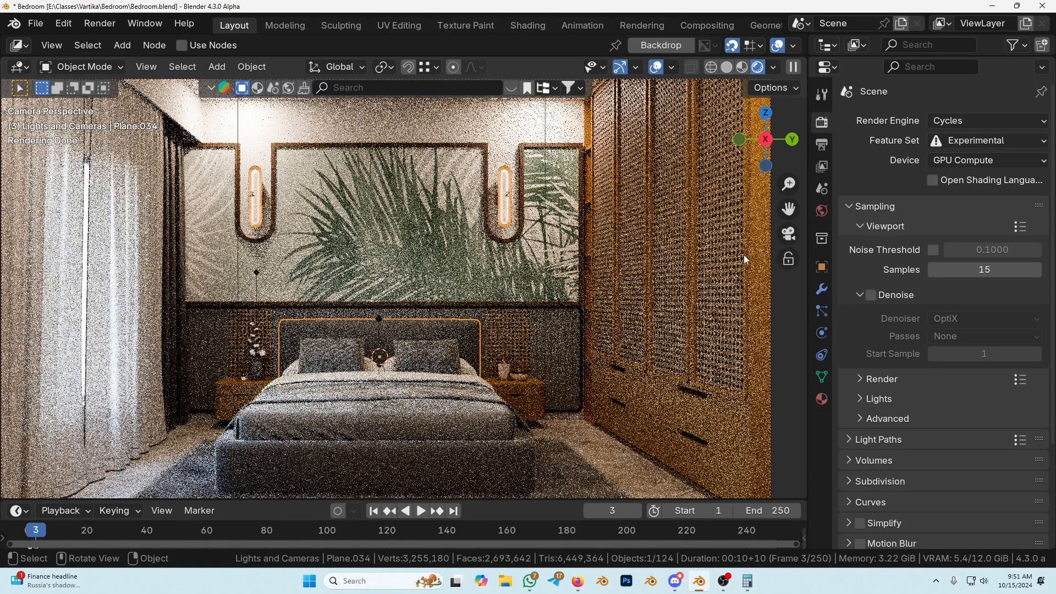
left_click(871, 295)
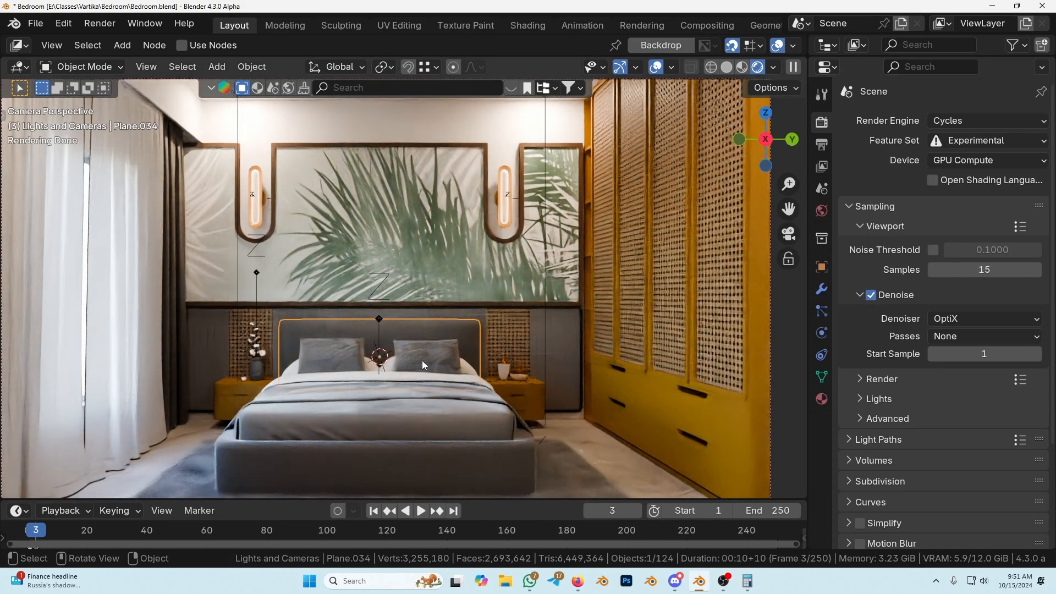
scroll(423, 364, "down", 1)
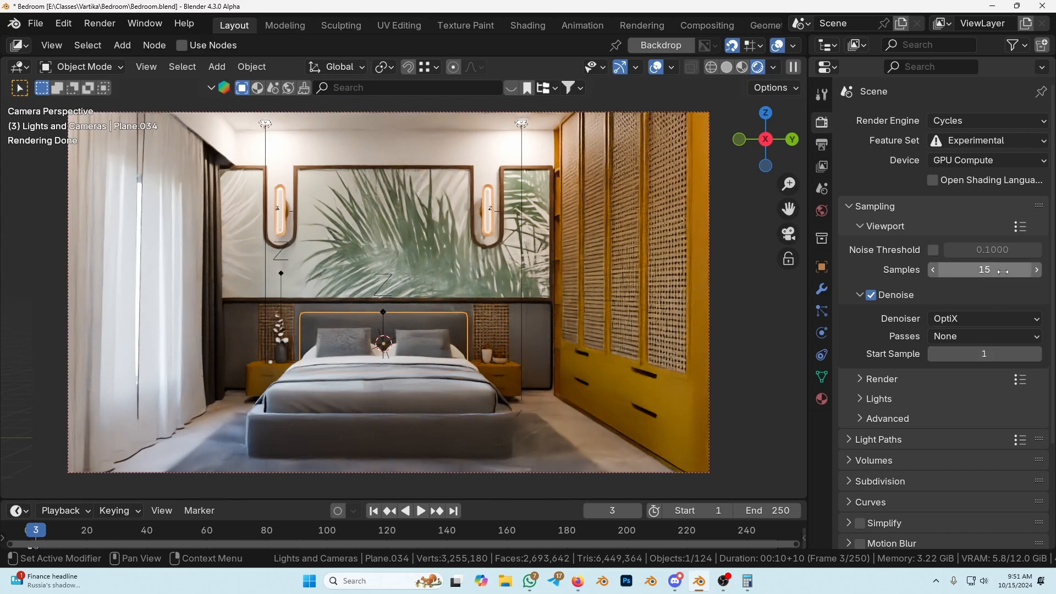
Set the viewport denoise start sample to 15 and test it by moving around the bedroom, ending in the camera view.
left_click(1005, 355)
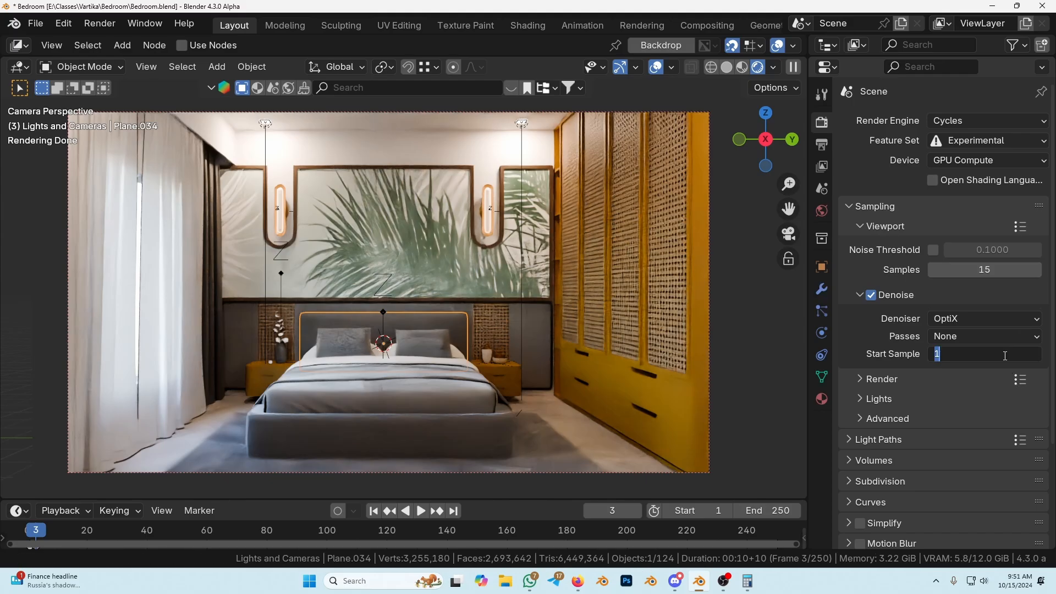
type("15")
key("Return")
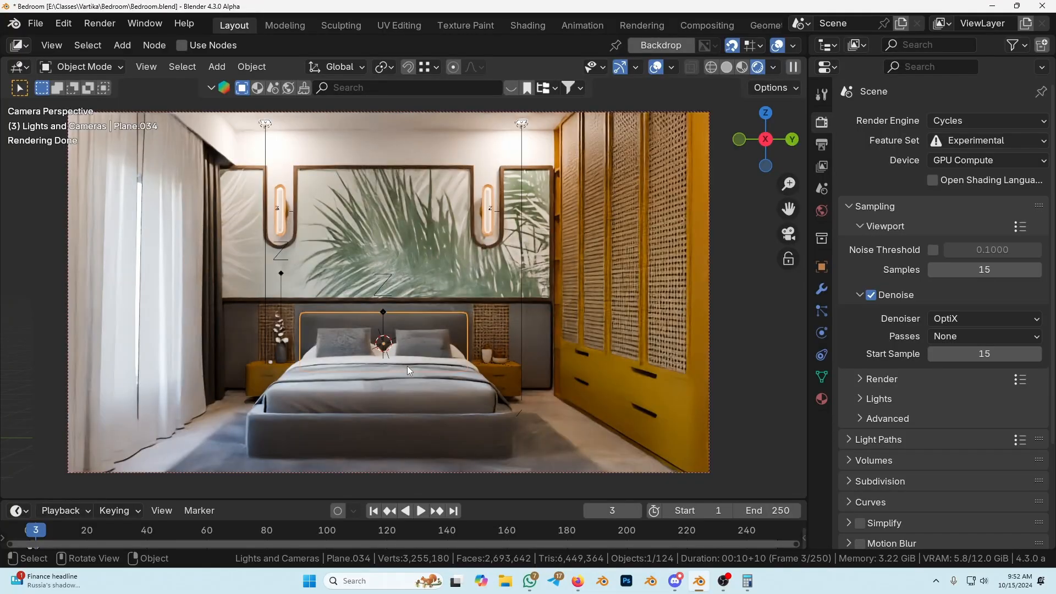
middle_click_drag(398, 372, 463, 351)
scroll(415, 372, "up", 4)
key("grave")
left_click(353, 405)
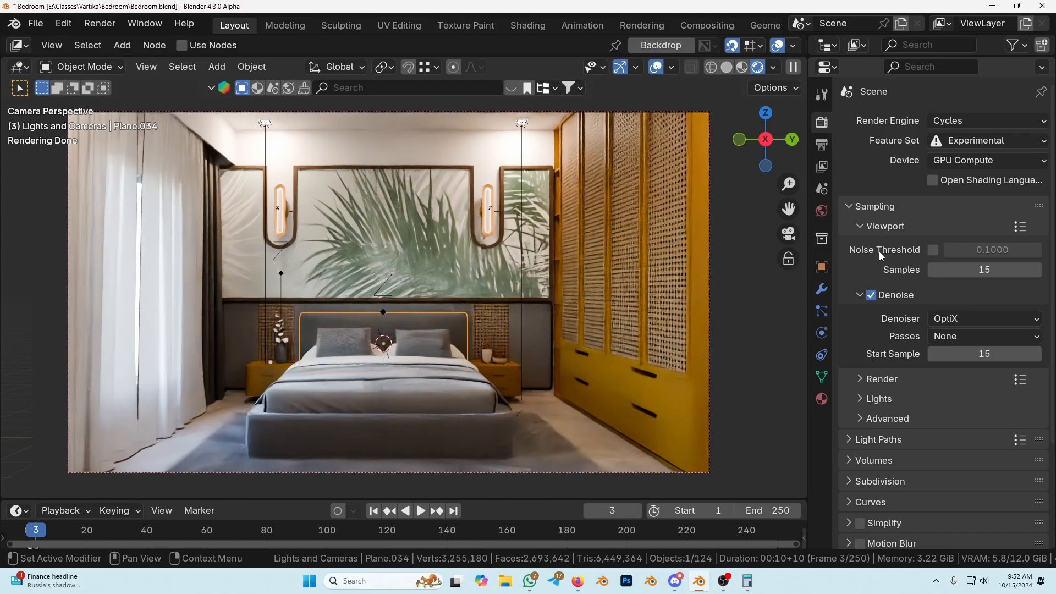
Enable the viewport noise threshold and set the max samples to 4000.
left_click(932, 251)
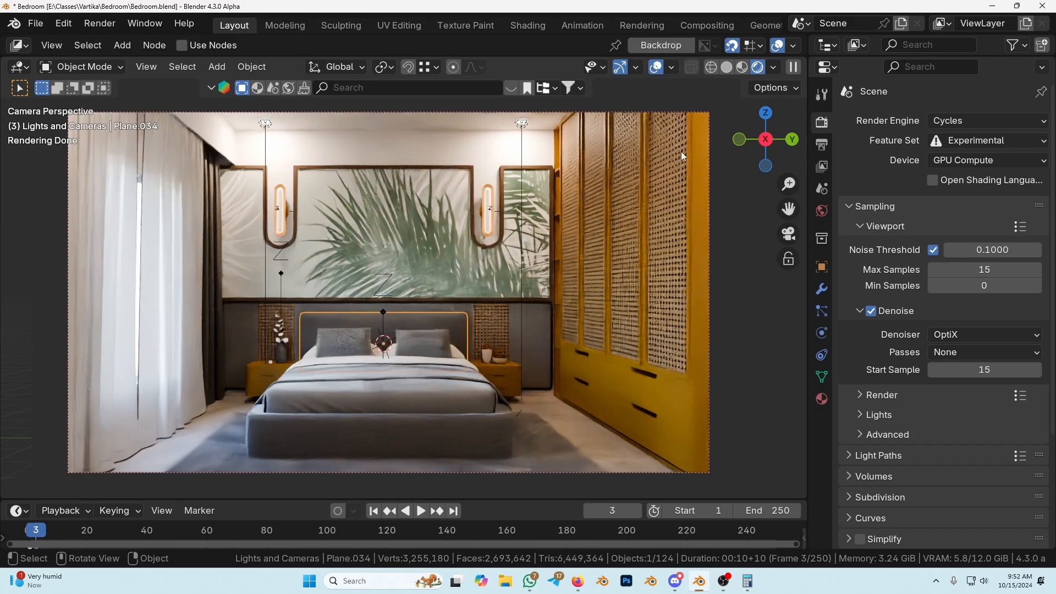
left_click(996, 272)
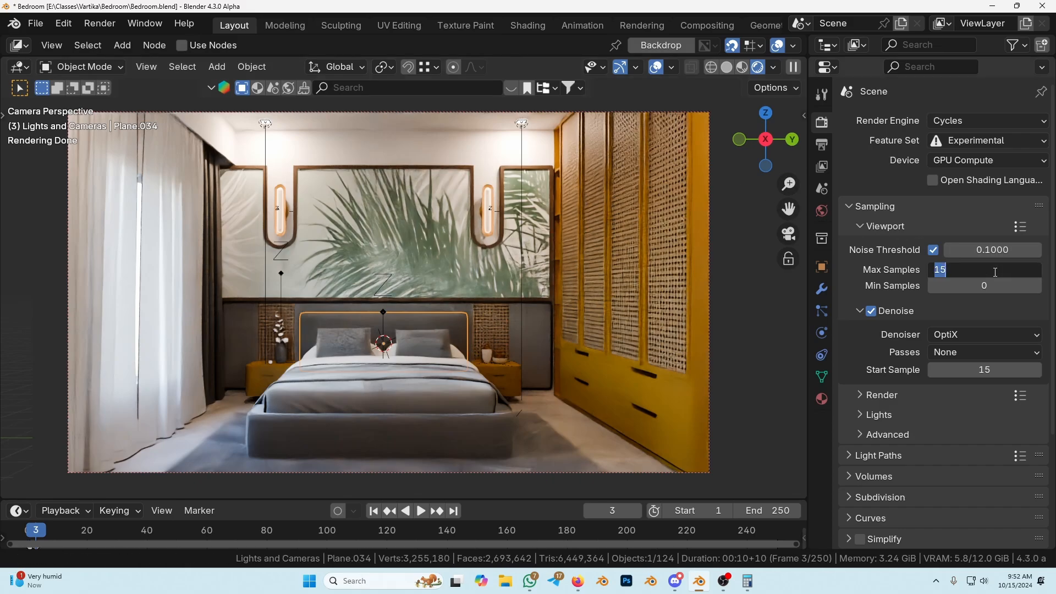
type("4000")
key("Return")
Turn off the viewport noise threshold and denoising to watch the raw render accumulate, and re-enable the noise threshold for comparison.
left_click(933, 250)
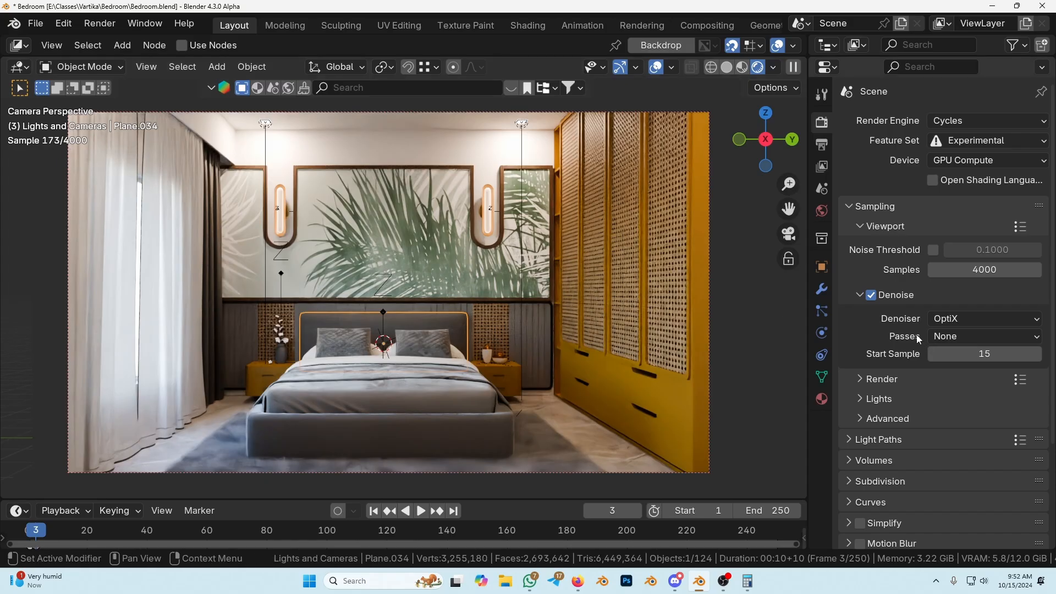
left_click(871, 295)
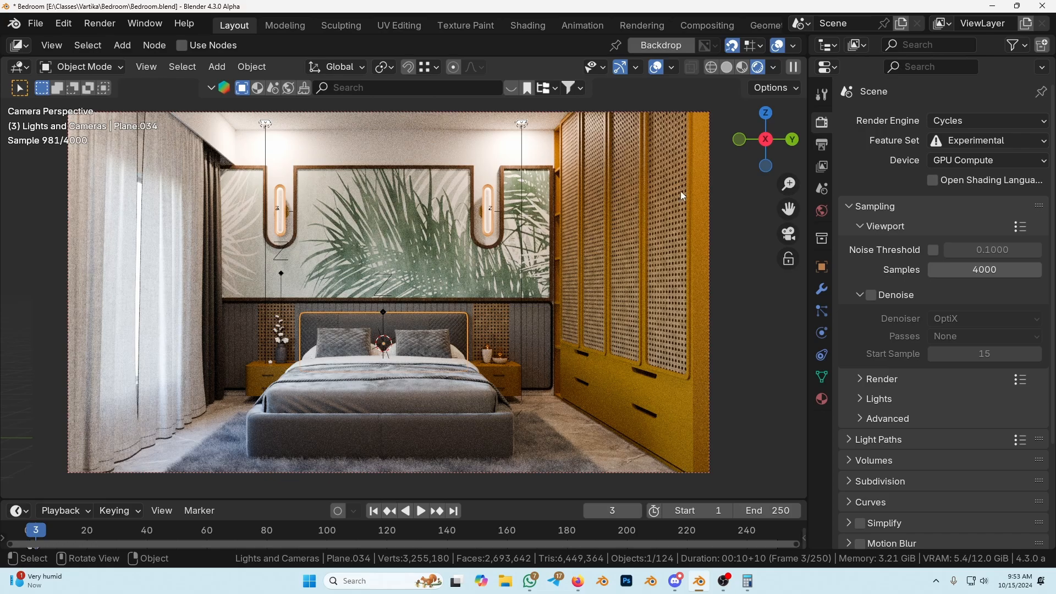
left_click(933, 251)
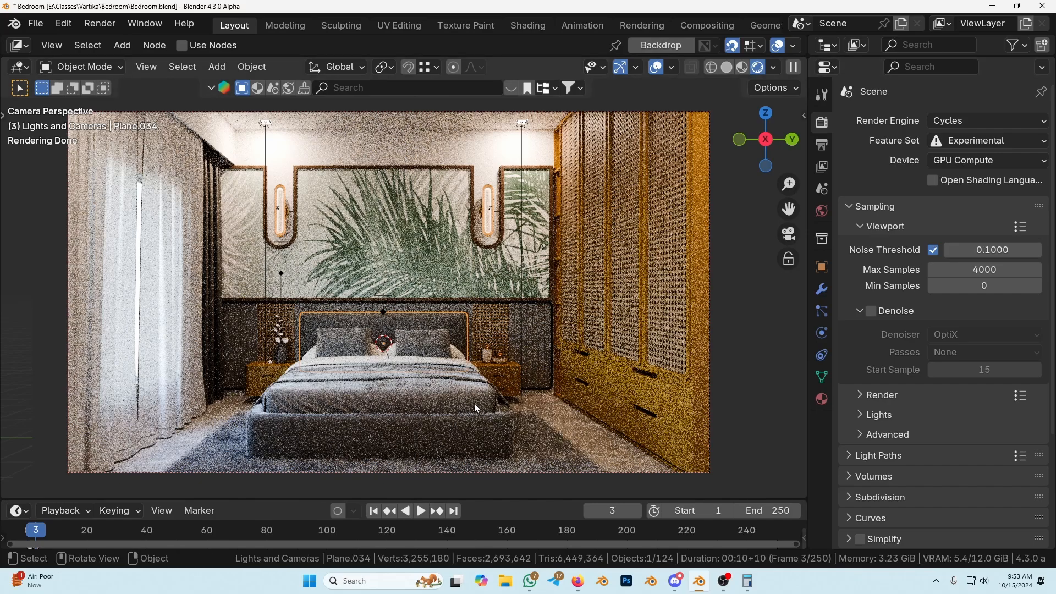
Try a viewport noise threshold of 1, and lower it to 0.05 to watch the undenoised preview refine.
left_click(983, 254)
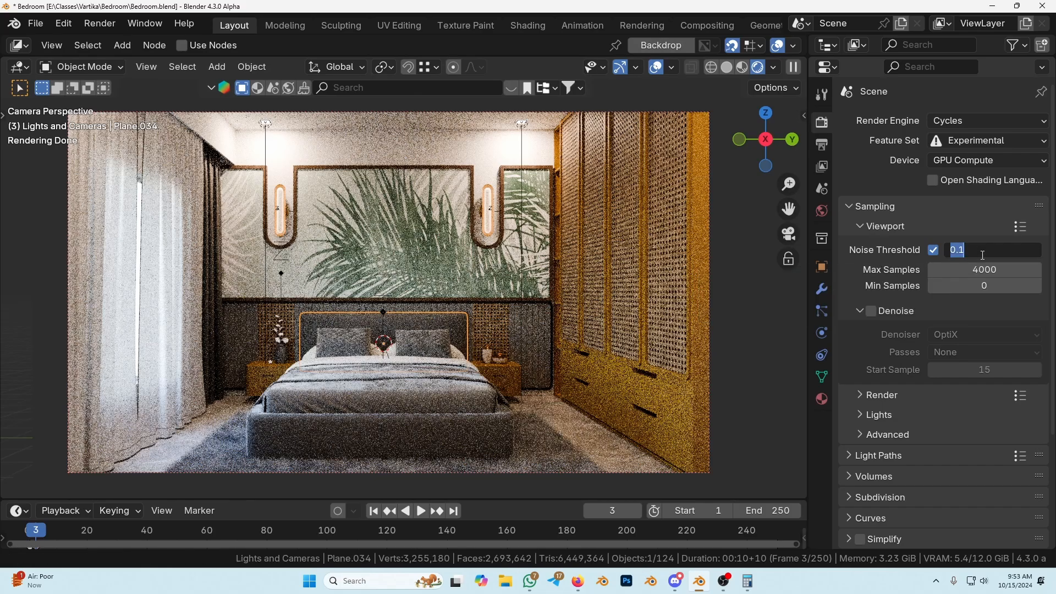
type("1")
key("Return")
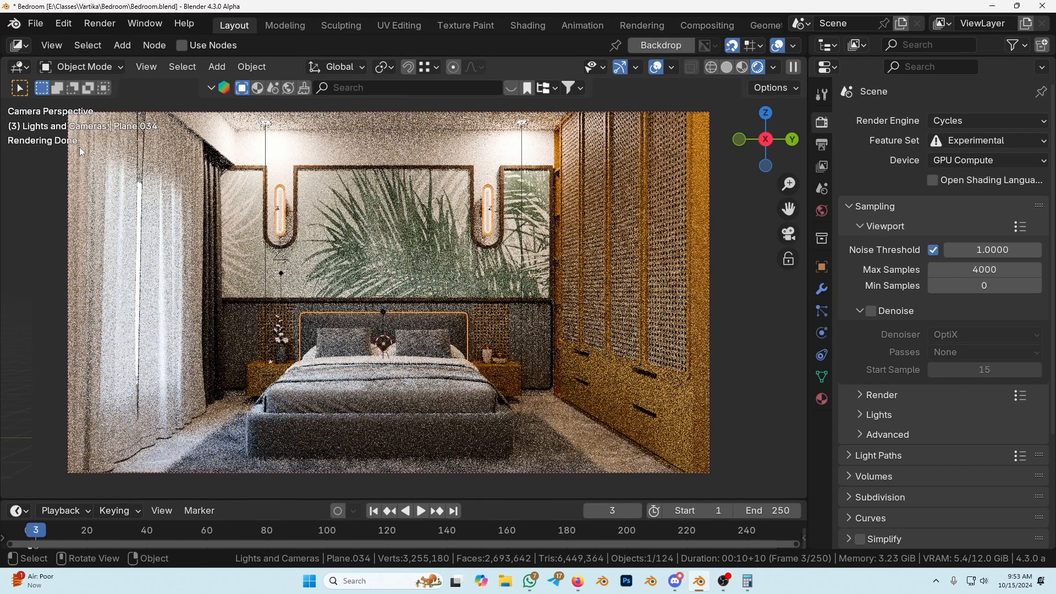
left_click(999, 250)
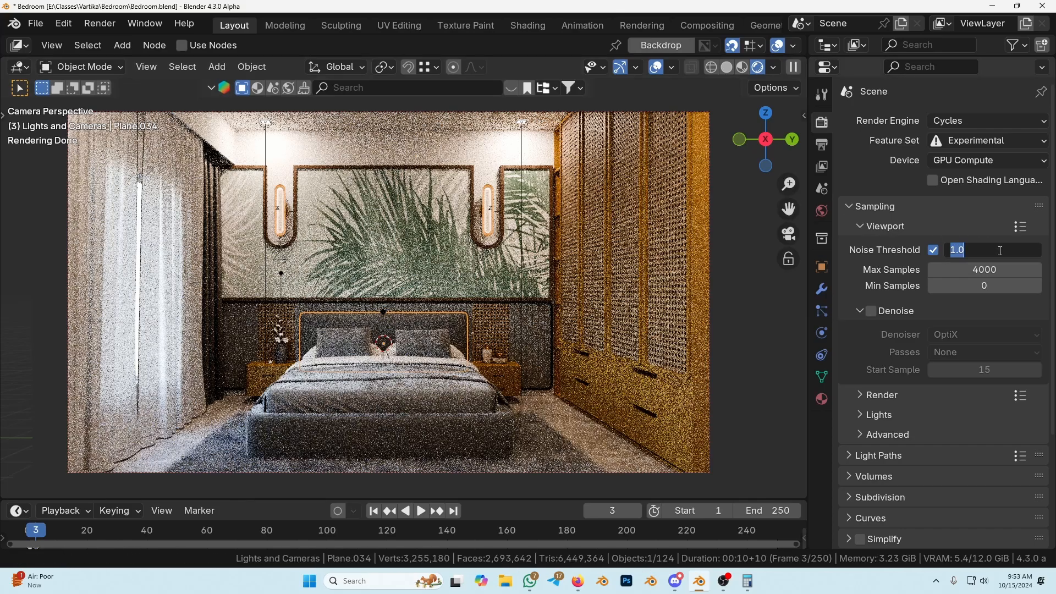
key("BackSpace")
type("0.05")
key("Return")
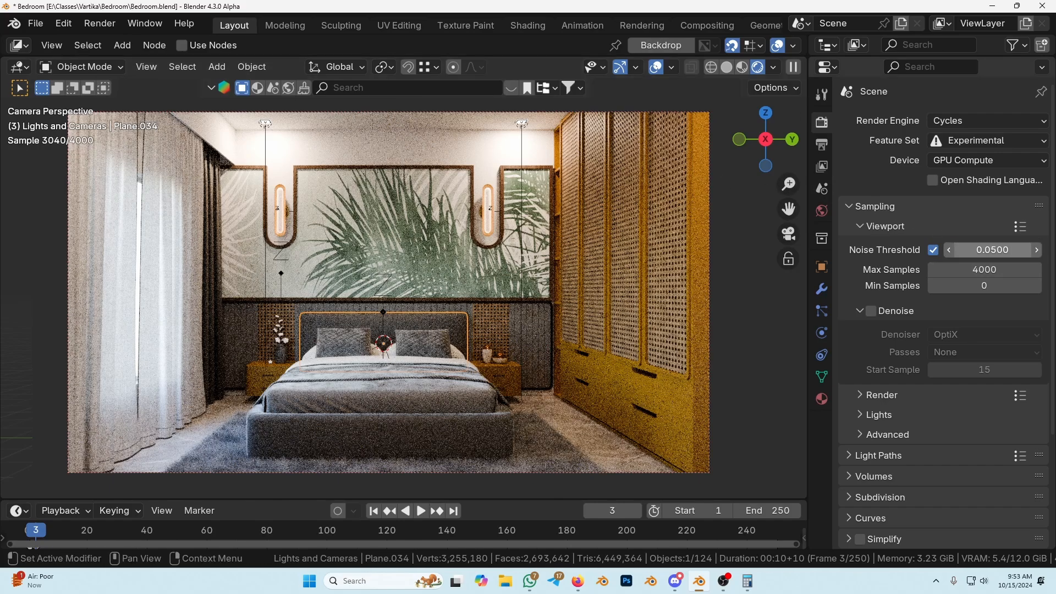
Set the viewport noise threshold to 0.5 and limit the viewport max samples to 32.
left_click(990, 250)
type("0.5")
key("Return")
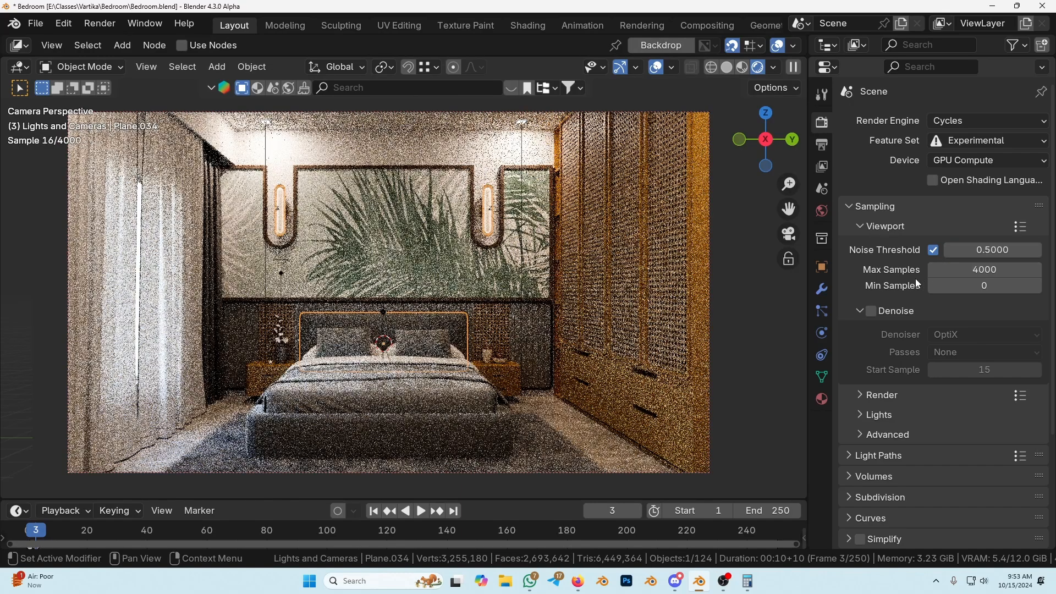
left_click(1012, 270)
type("32")
key("Return")
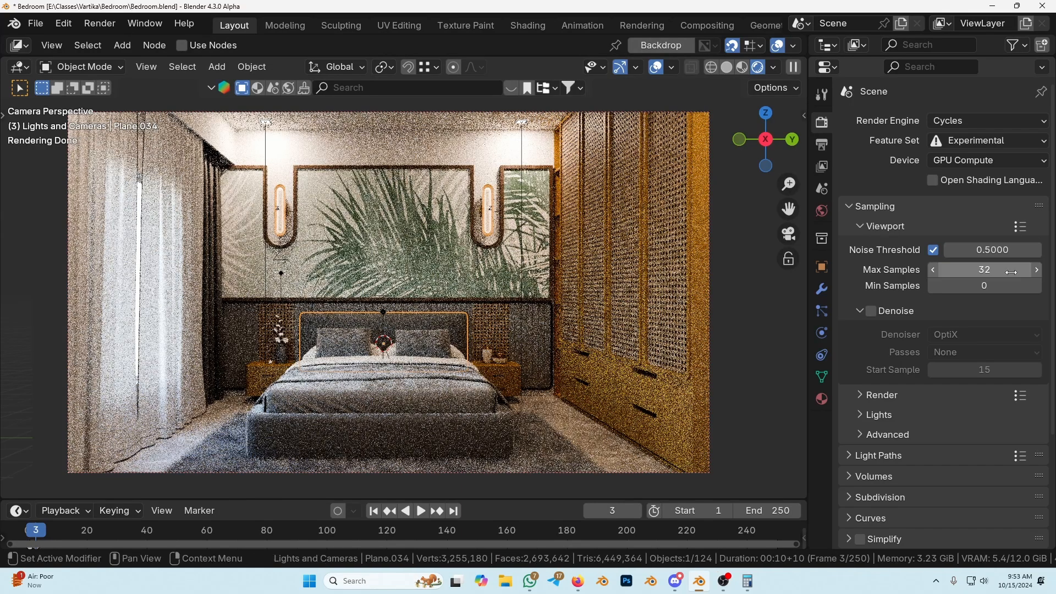
Enable viewport denoising with the OpenImageDenoise denoiser and the Albedo and Normal passes.
left_click(872, 313)
left_click(955, 333)
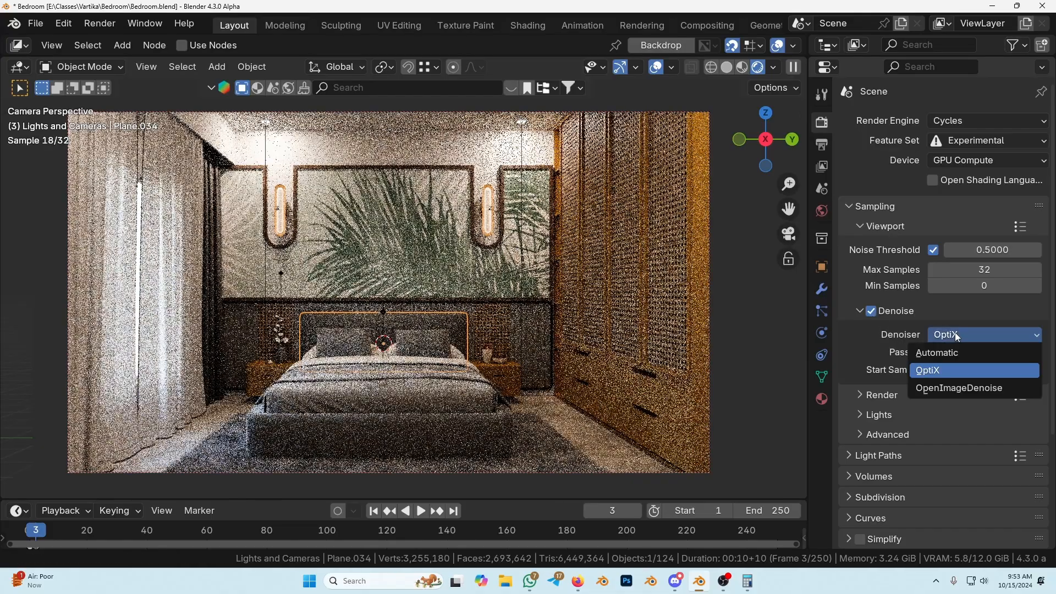
left_click(938, 387)
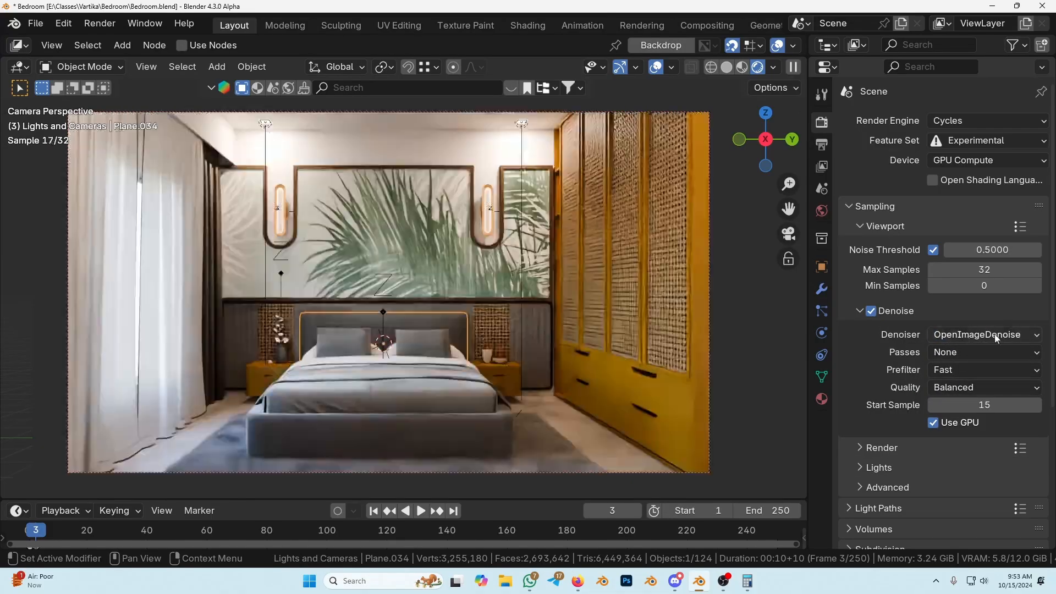
left_click(969, 353)
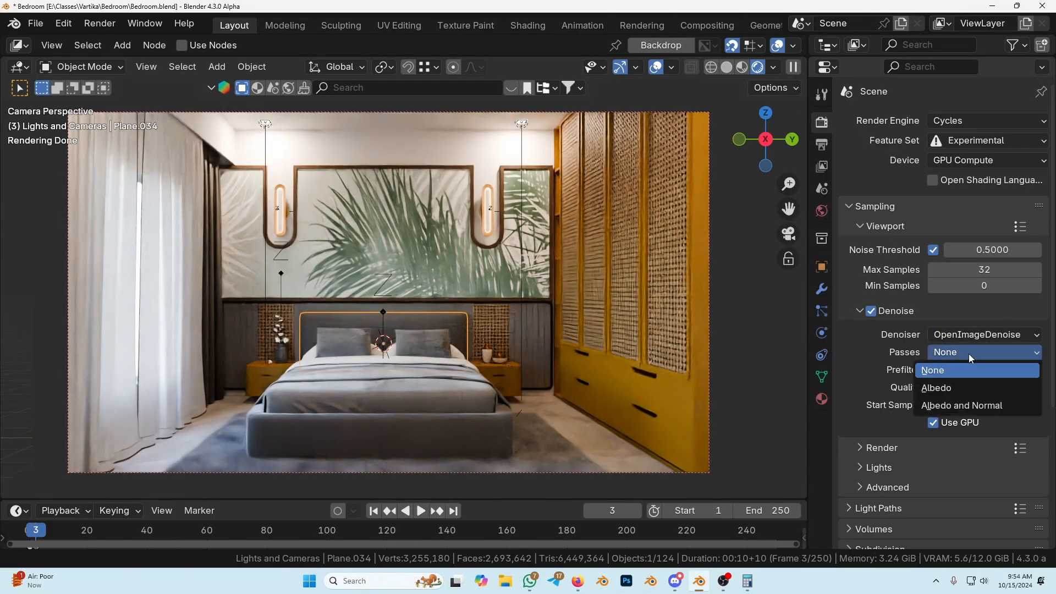
left_click(949, 405)
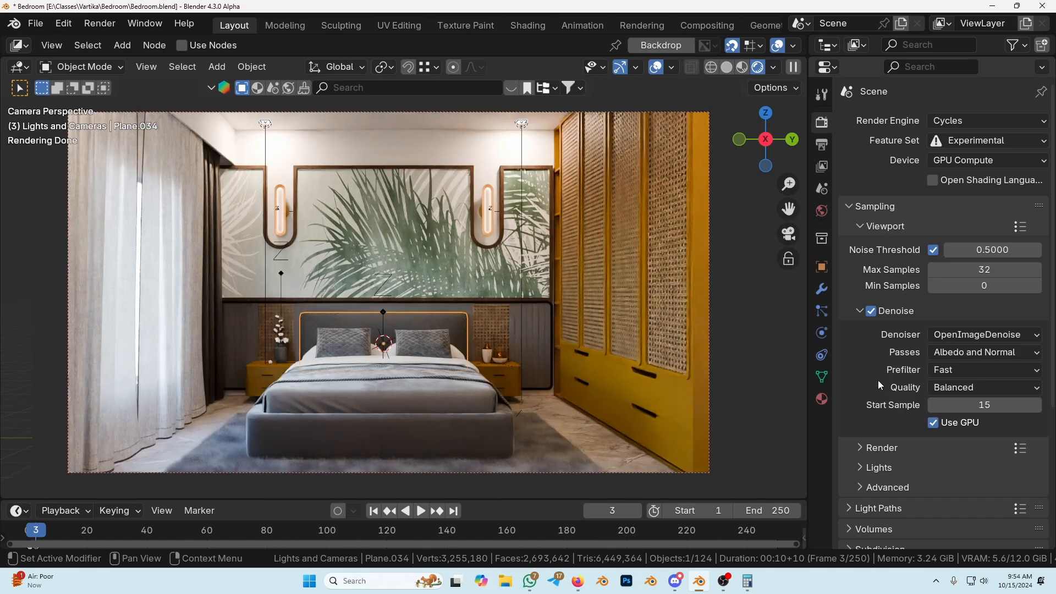
Set the viewport denoiser's prefilter to Accurate and keep its quality at Balanced.
left_click(946, 369)
left_click(954, 424)
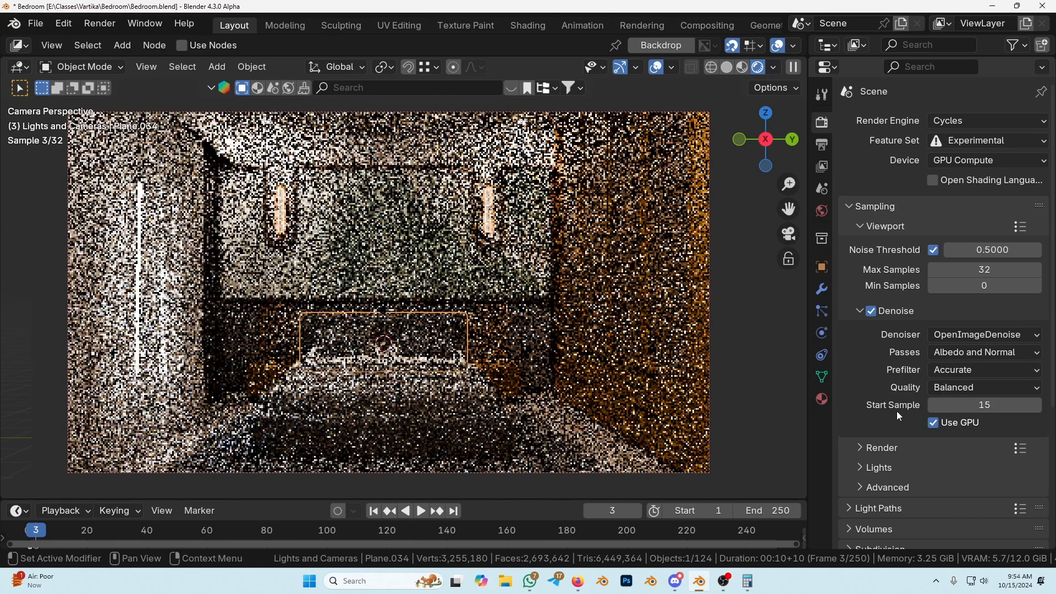
left_click(953, 390)
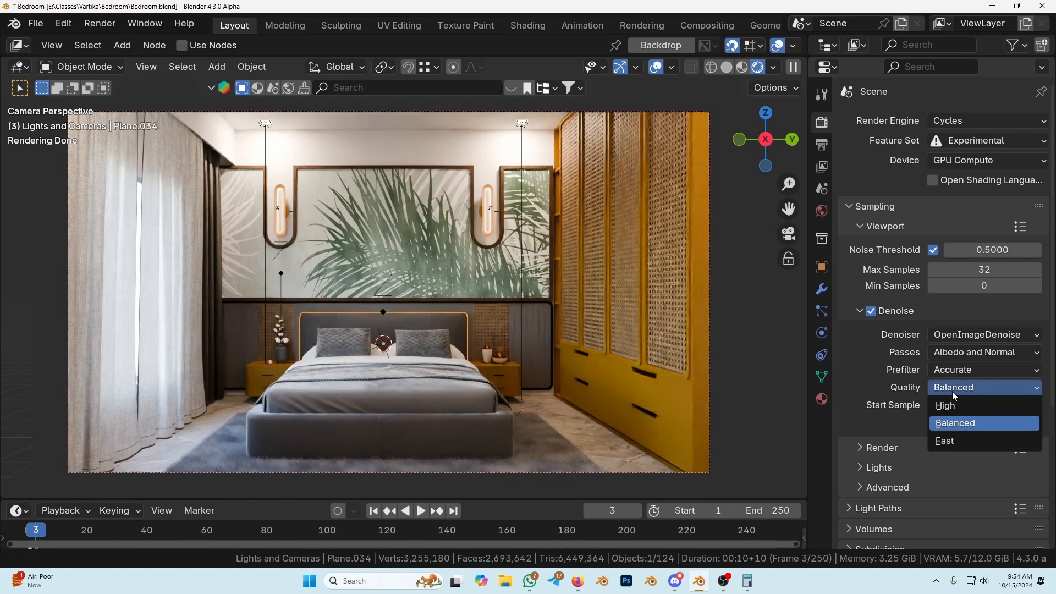
left_click(946, 427)
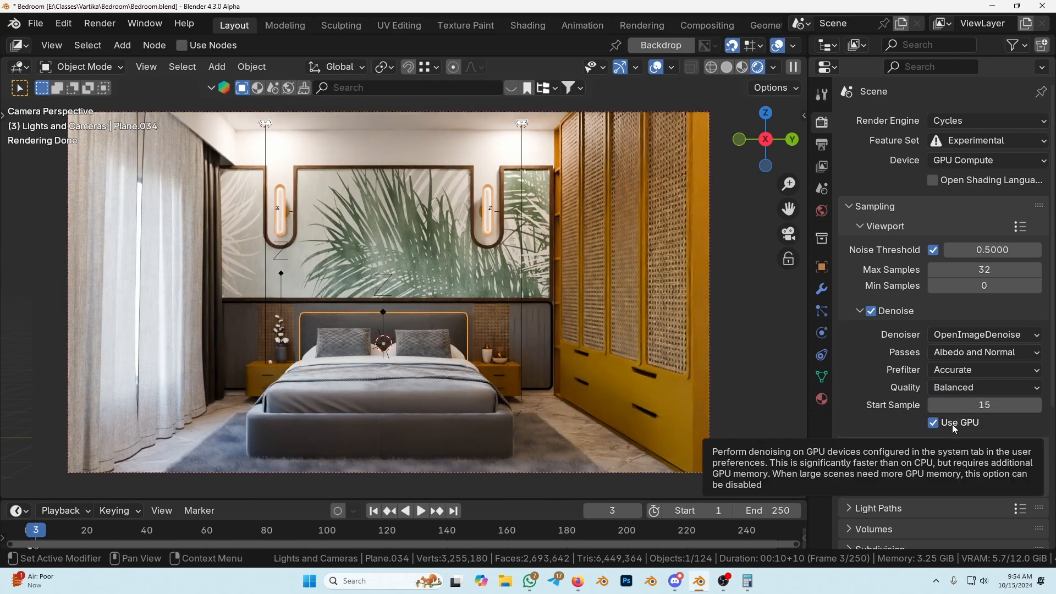
Turn GPU use for viewport denoising off and back on, and set the denoise start sample to 32.
left_click(935, 428)
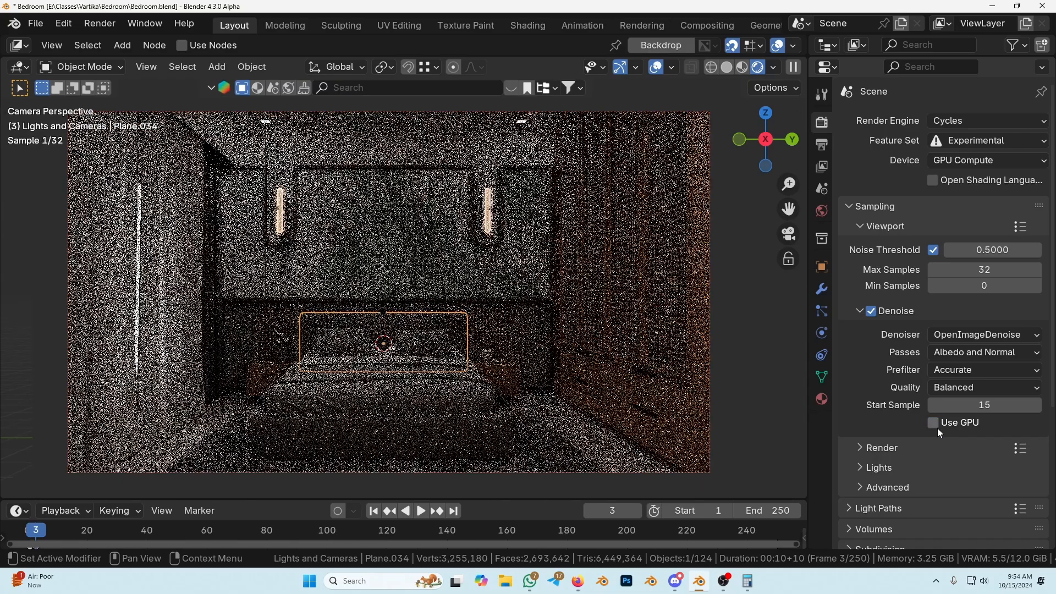
left_click(938, 428)
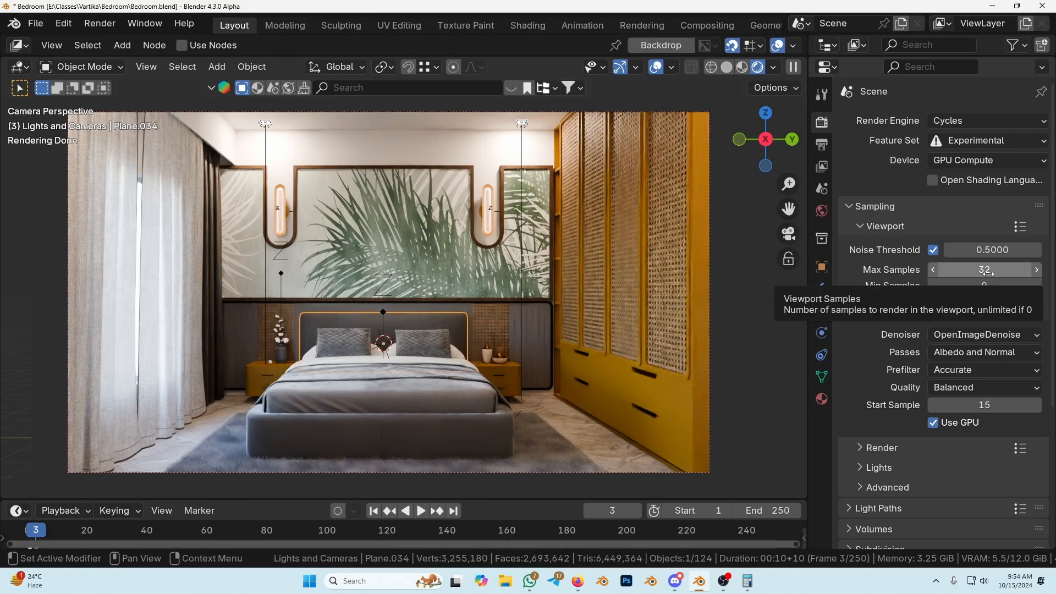
left_click(988, 406)
type("32")
key("Return")
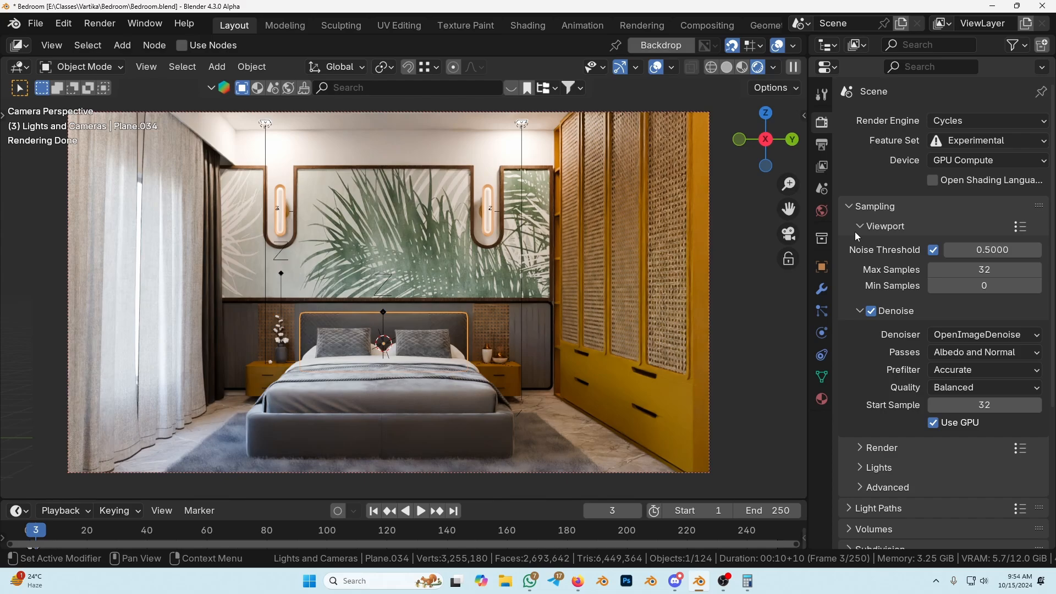
Set the viewport noise threshold to 0.1 and the viewport max samples to 1000.
left_click(1003, 248)
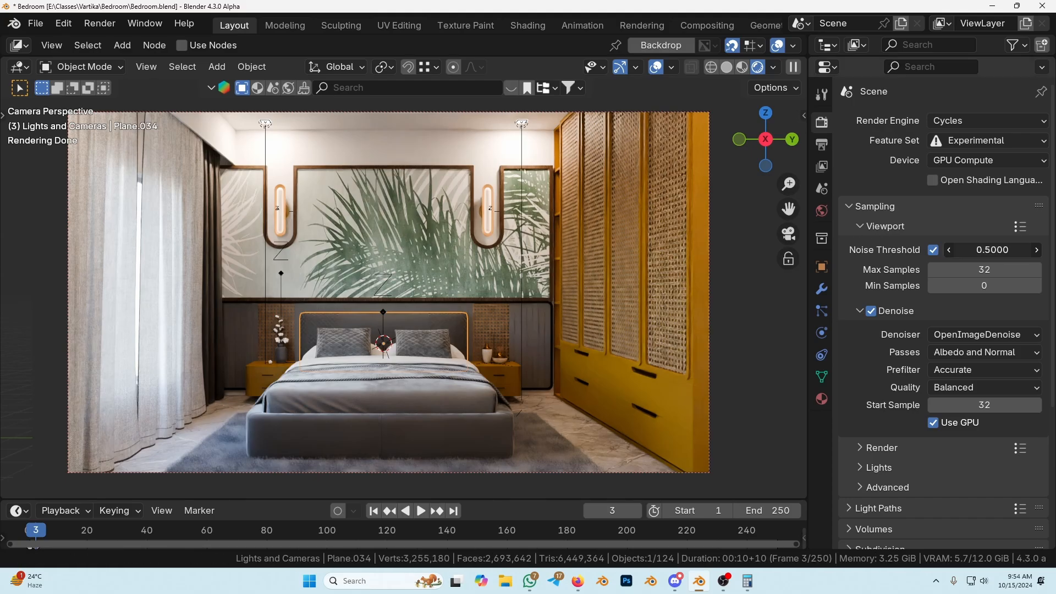
key("BackSpace")
type("0.1")
key("Return")
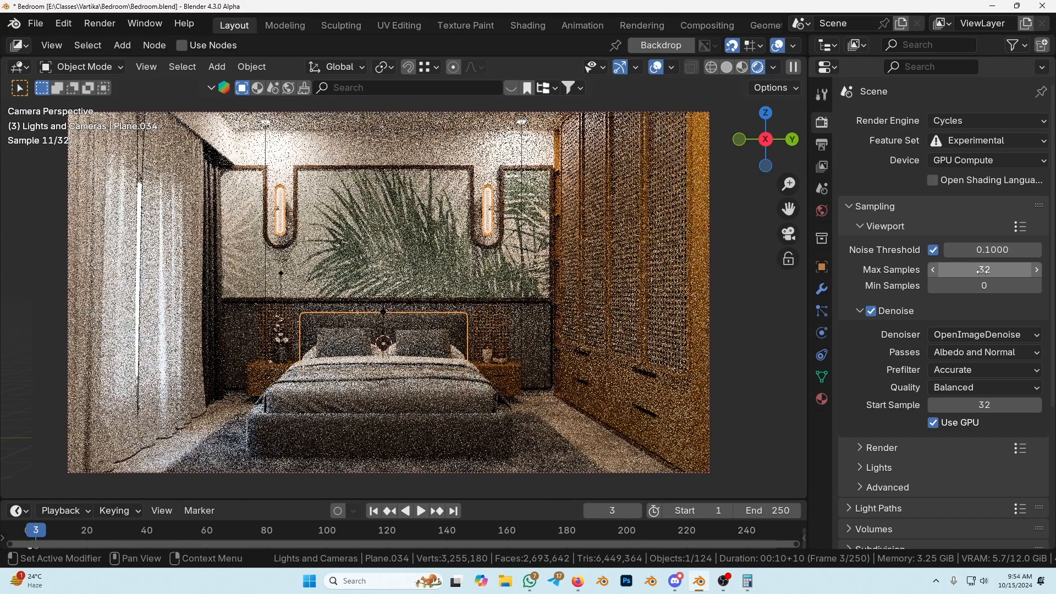
left_click(983, 269)
type("1000")
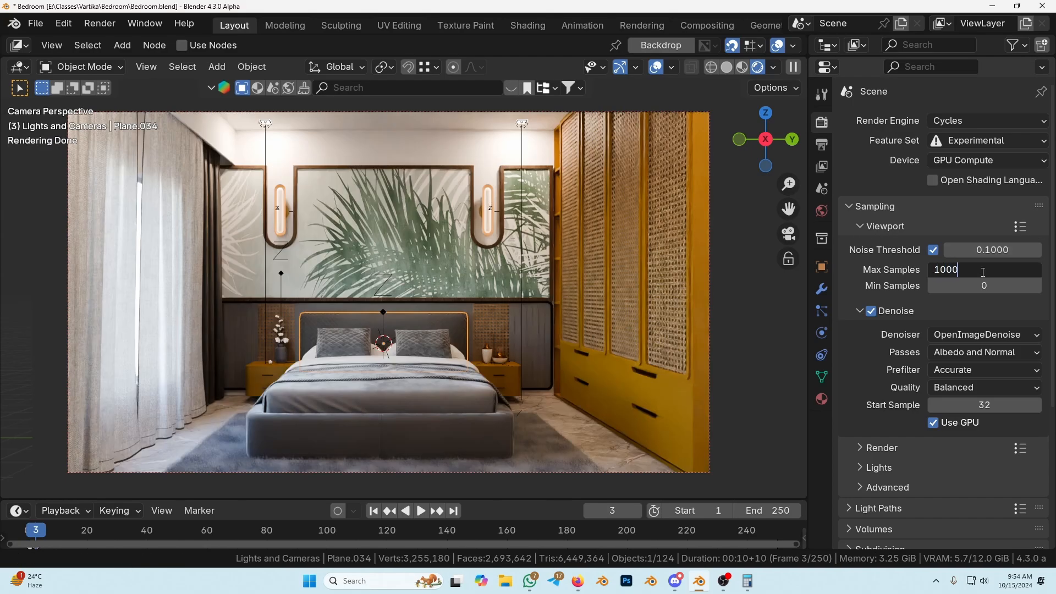
key("Return")
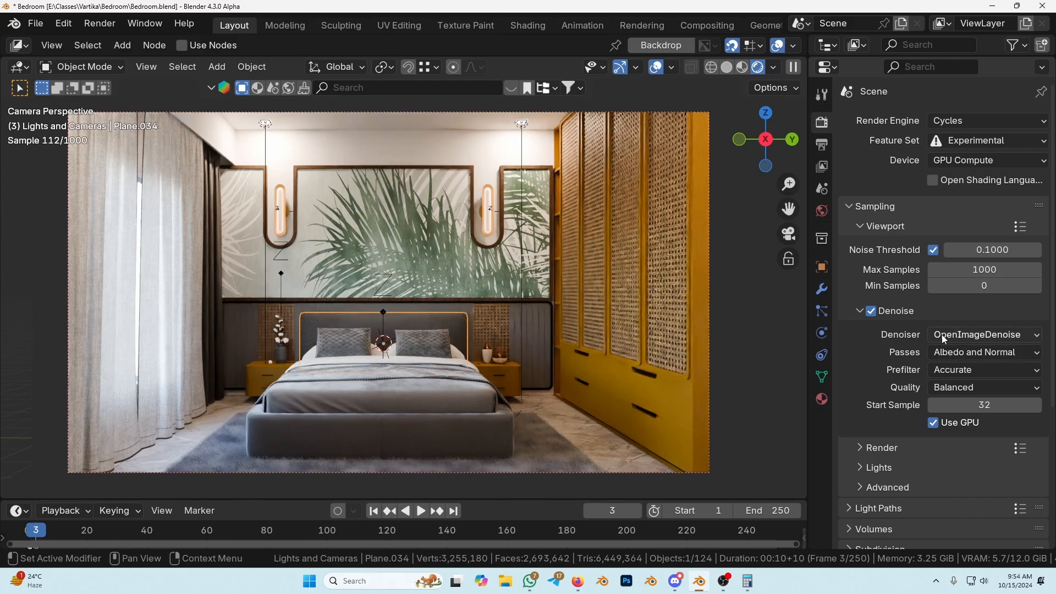
Set the viewport denoise start sample to 1 and test it by moving around the bed, ending in the camera view.
left_click(953, 405)
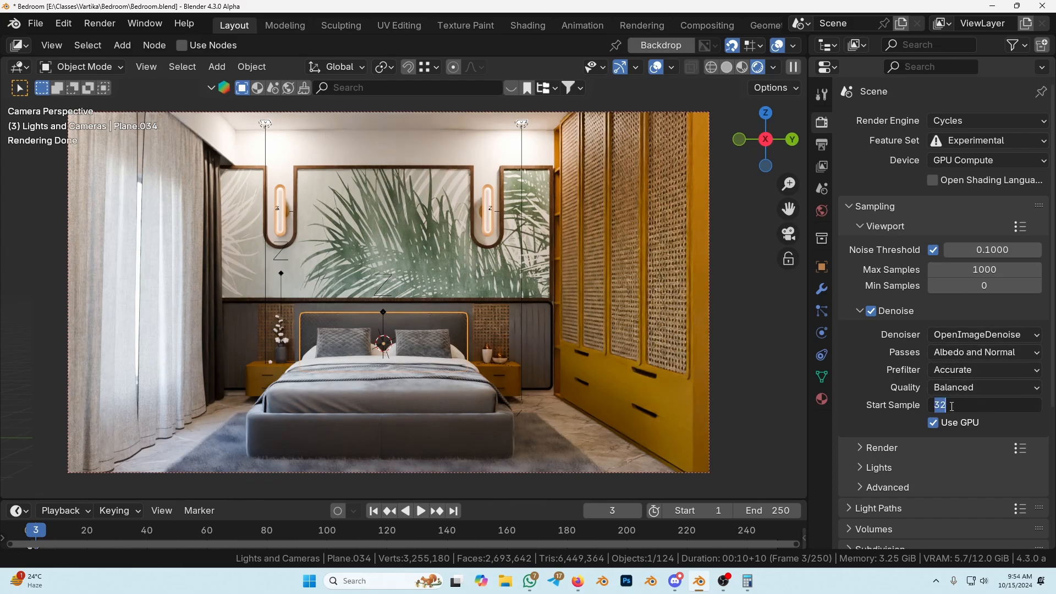
type("1")
key("Return")
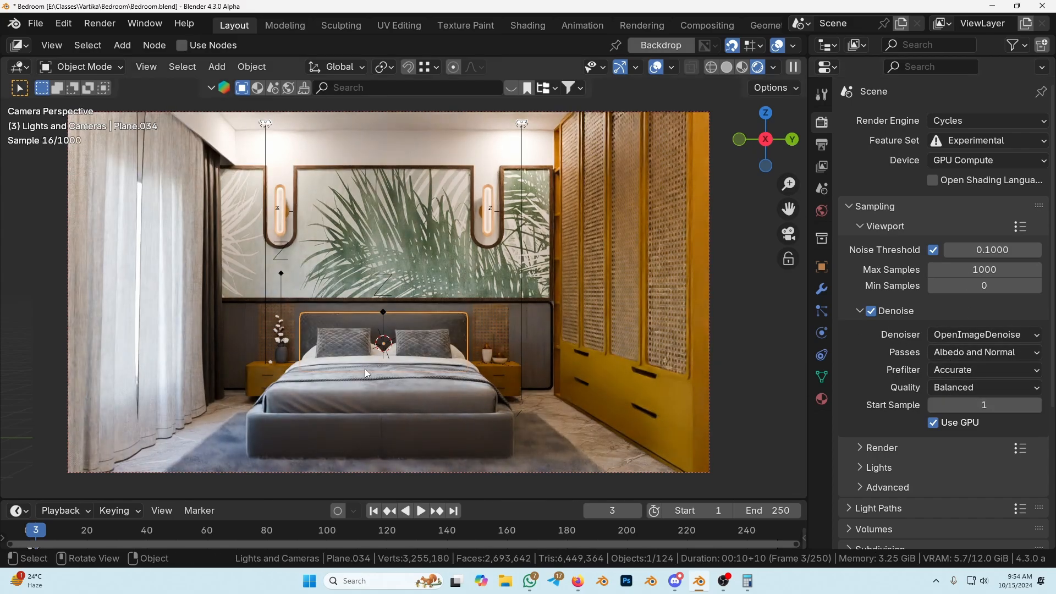
middle_click_drag(404, 322, 416, 325)
scroll(465, 320, "up", 3)
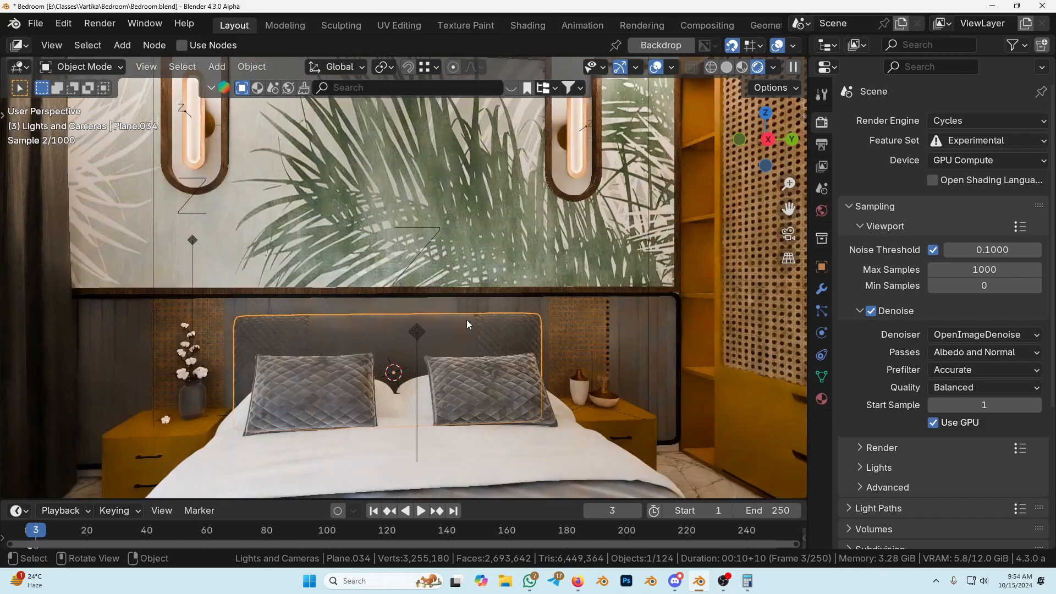
middle_click_drag(534, 292, 524, 297)
key("KP_0")
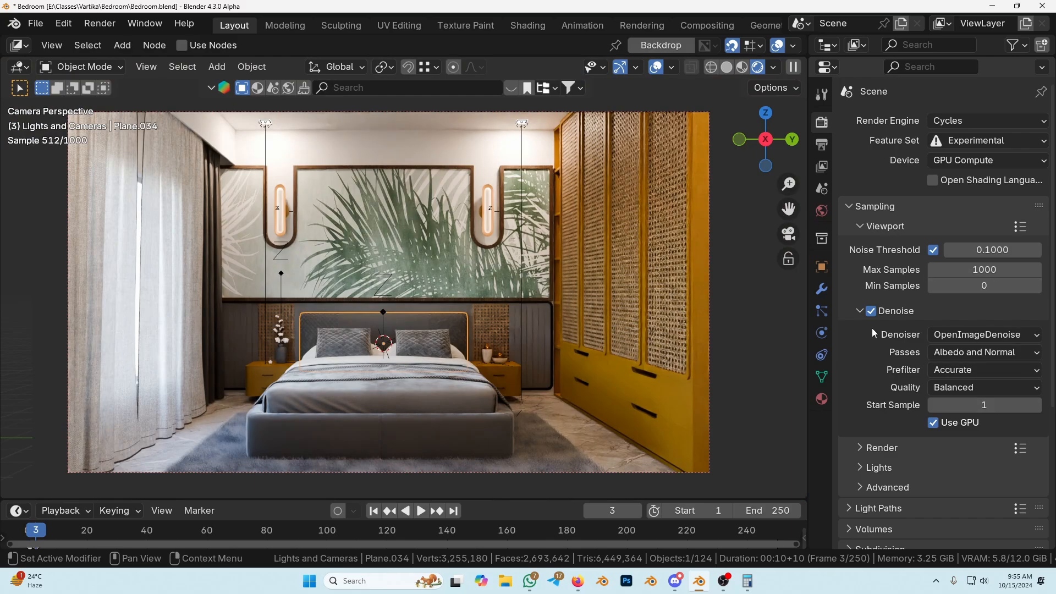
Collapse the viewport sampling settings and expand the final render's sampling and denoise settings.
scroll(890, 298, "down", 1)
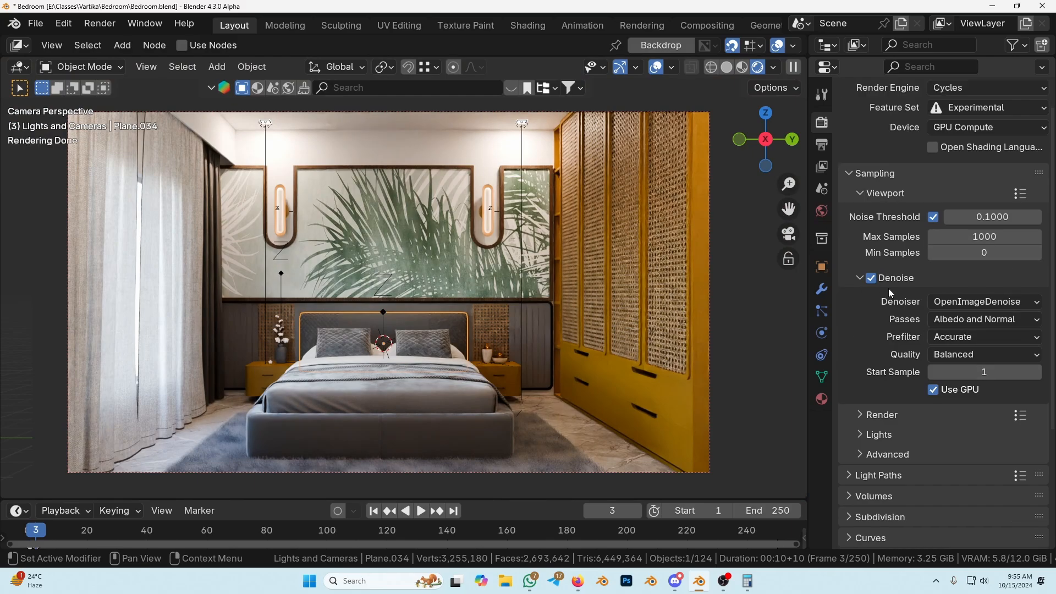
left_click(891, 203)
left_click(886, 246)
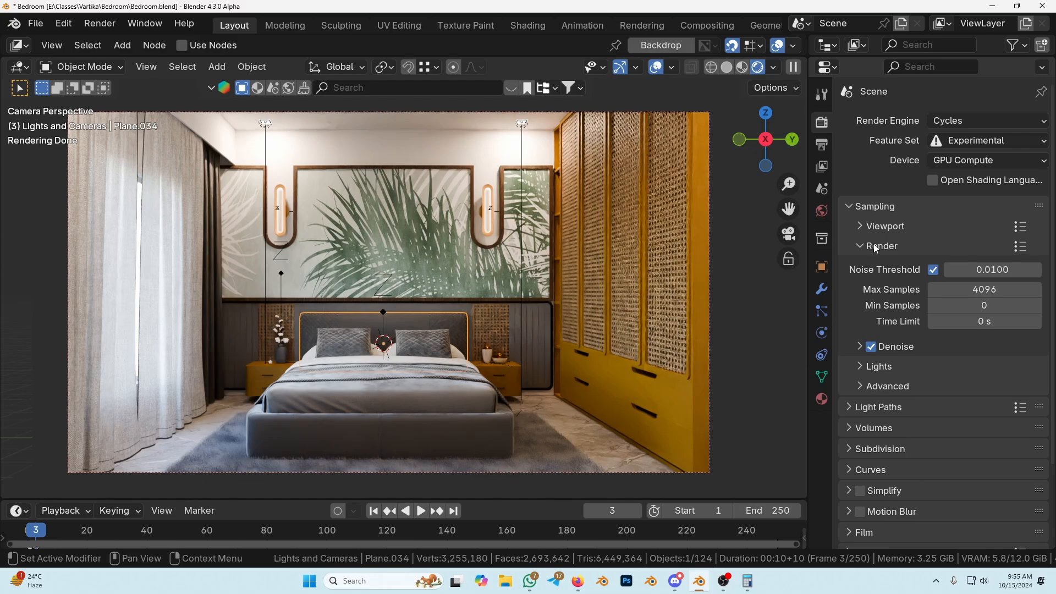
left_click(883, 228)
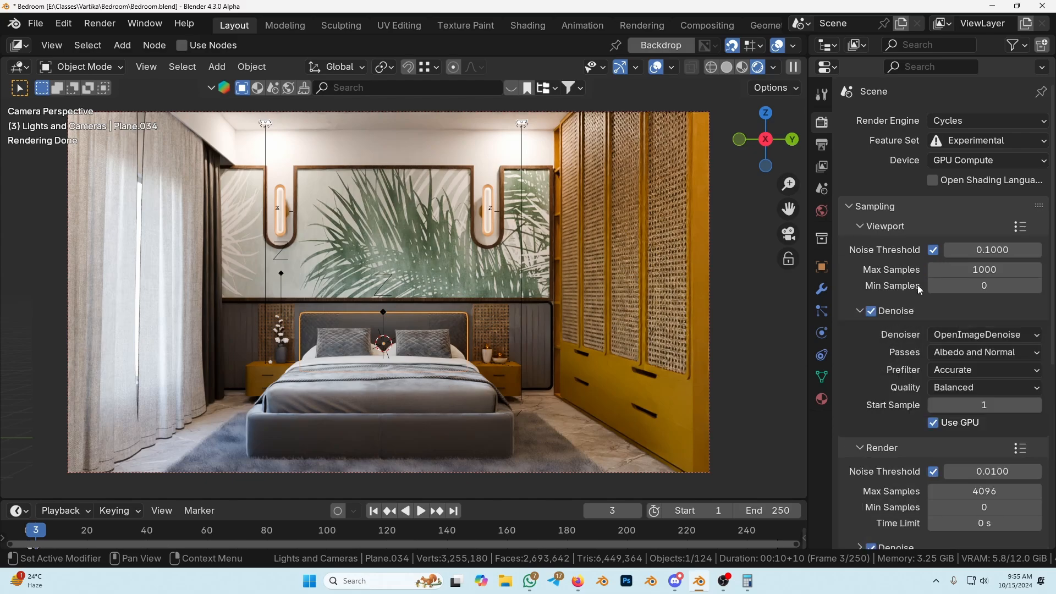
left_click(883, 228)
left_click(888, 339)
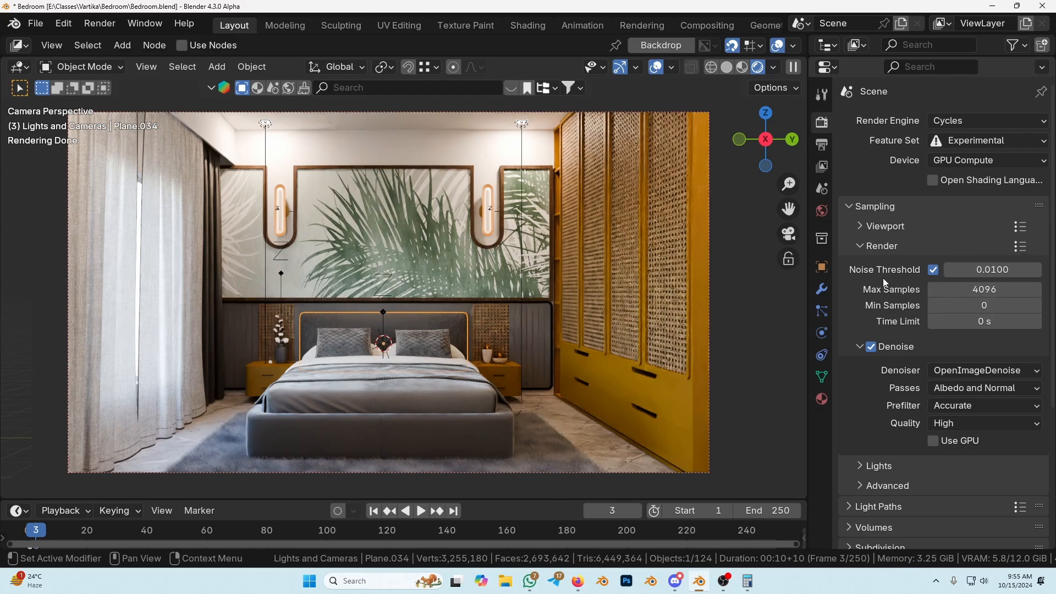
Set the final render's noise threshold to 0.05 and its max samples to 256.
left_click(981, 270)
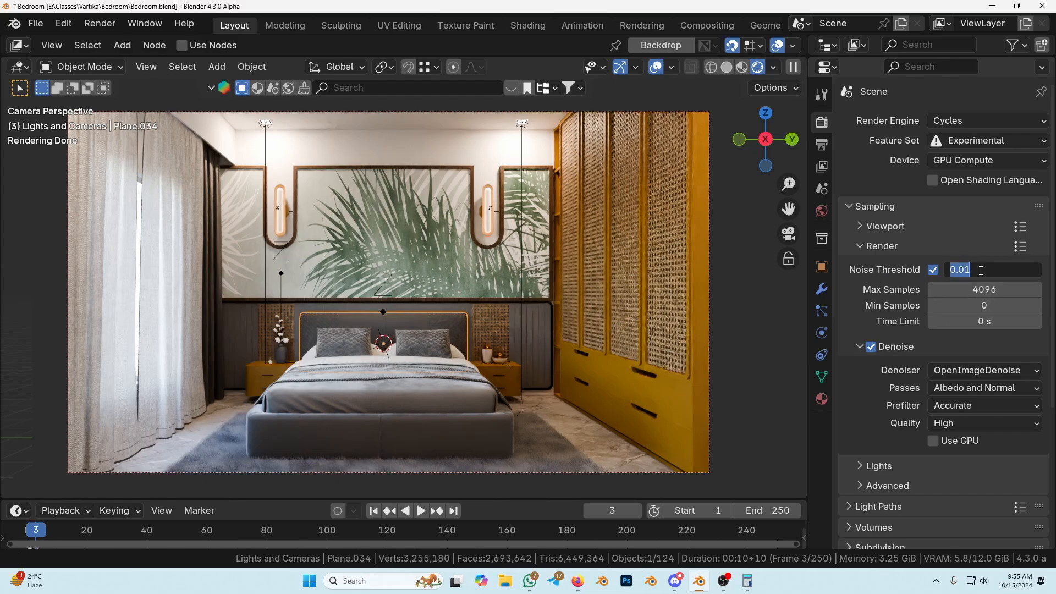
type("0.05")
key("Return")
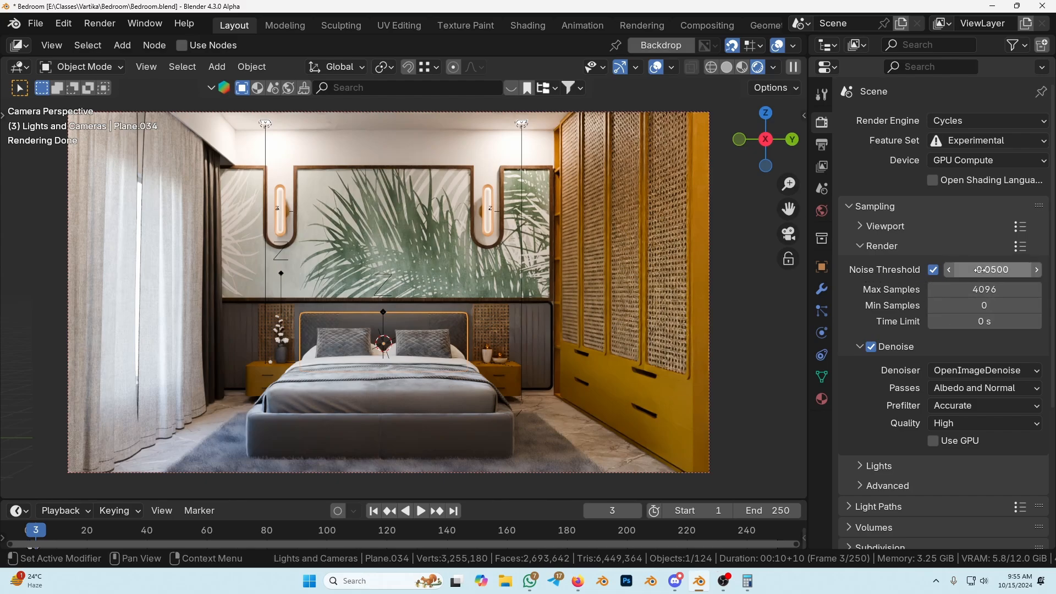
left_click(989, 292)
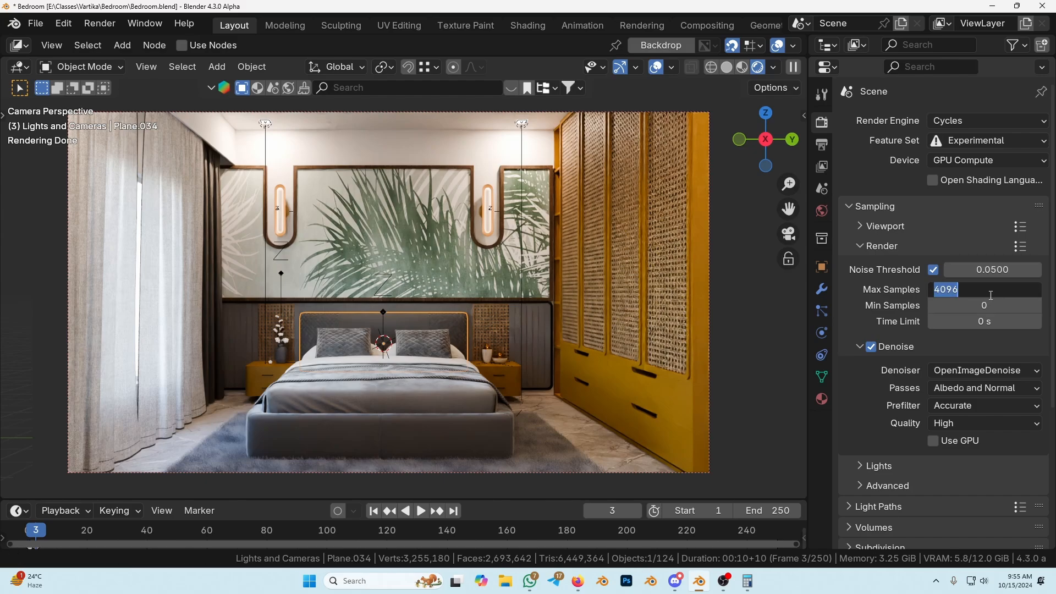
type("256")
key("Return")
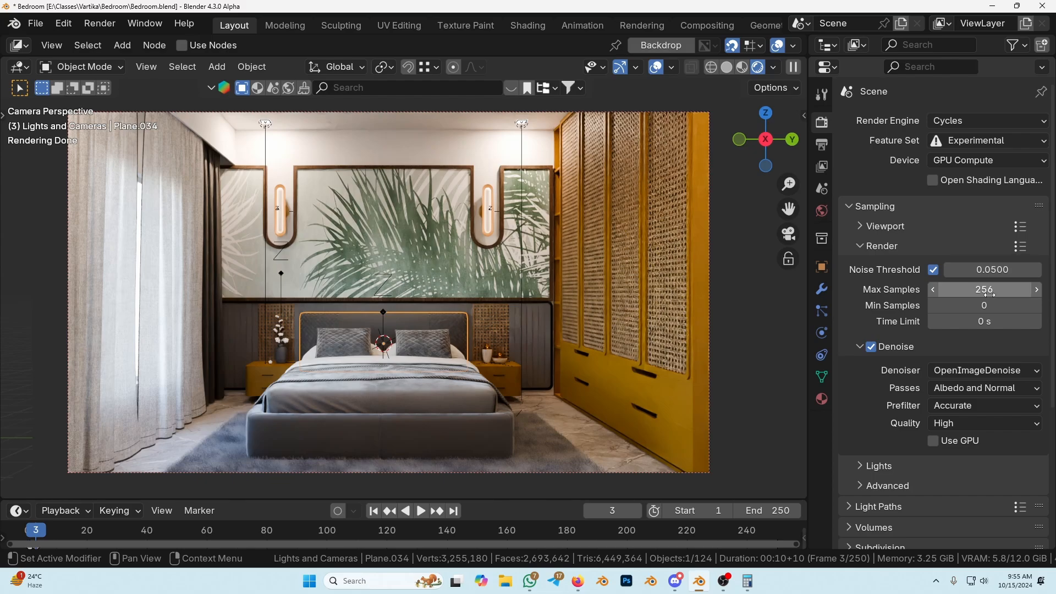
Set the final render's max samples to 512 and its min samples to 32.
left_click(989, 291)
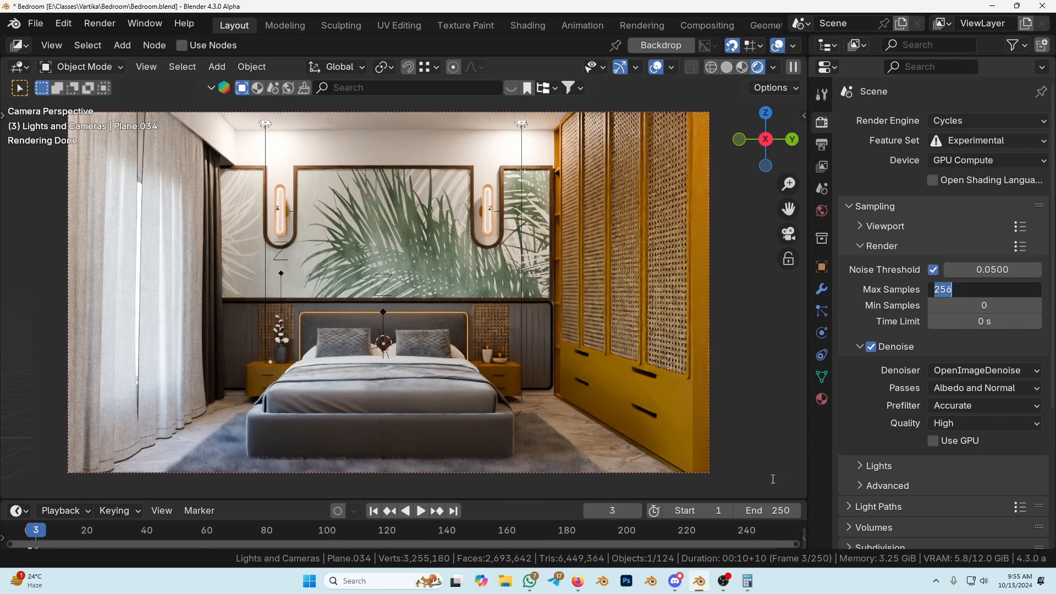
type("512")
key("Return")
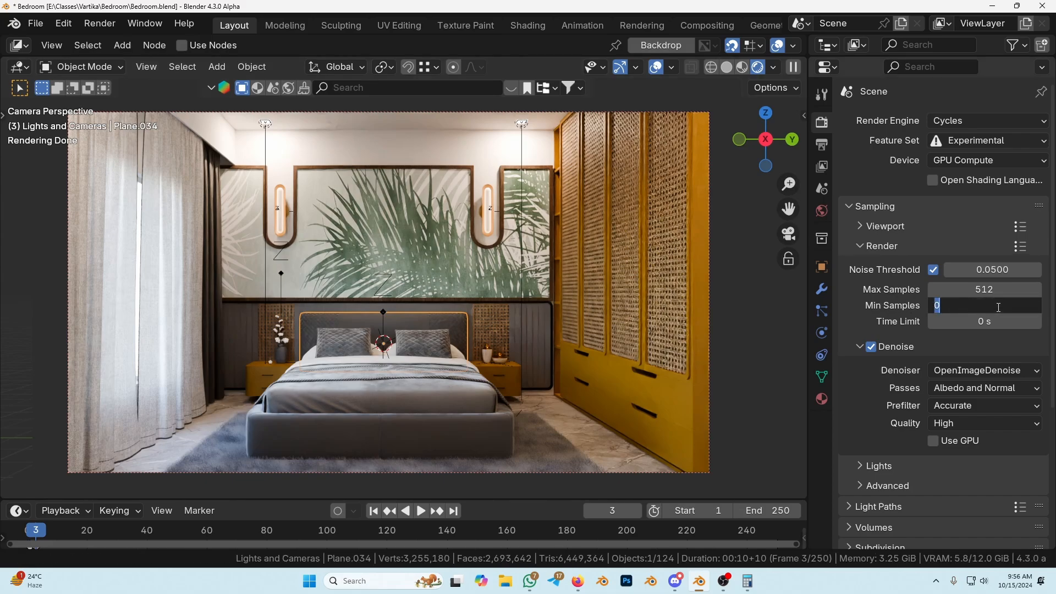
type("32")
key("Return")
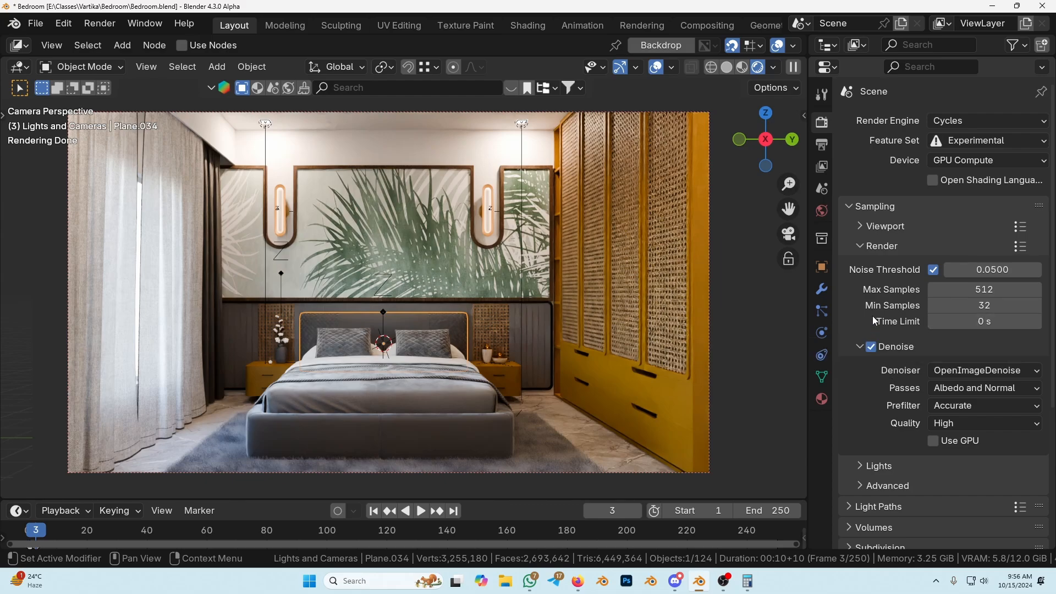
Set the final render's min samples to 96.
left_click(935, 303)
type("64+32")
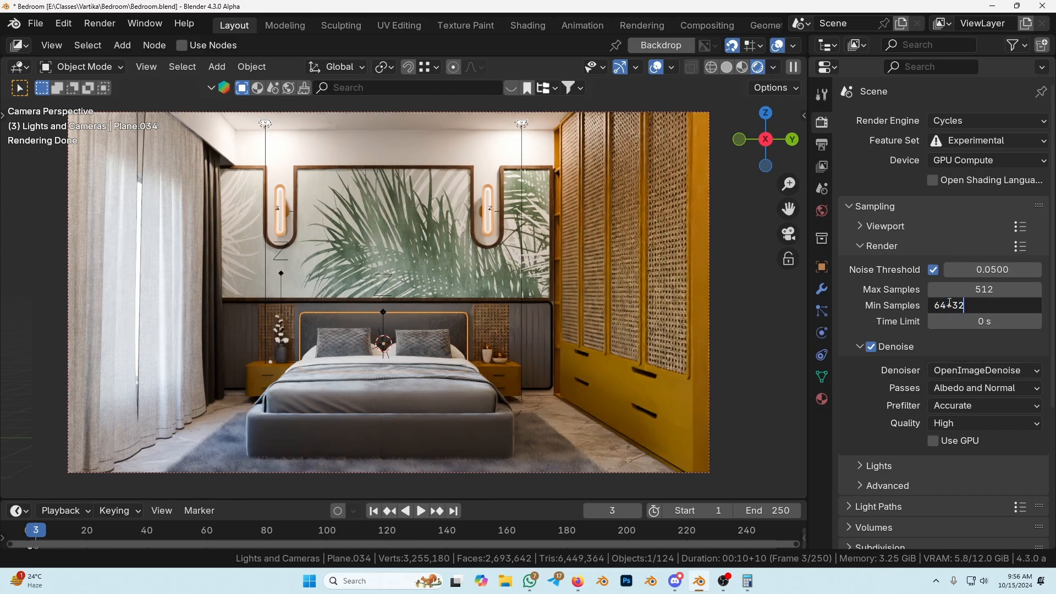
key("Return")
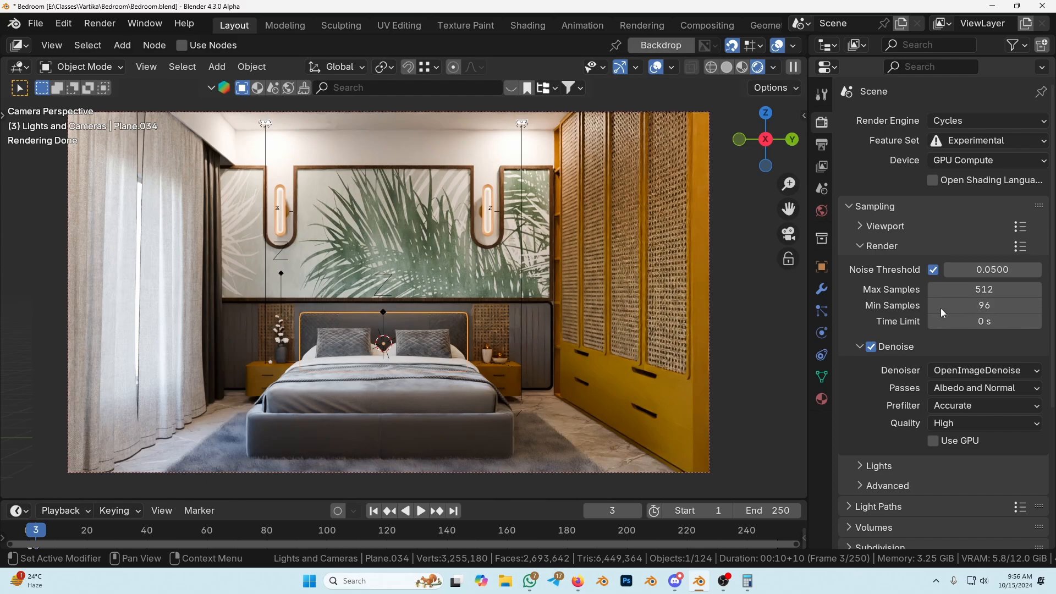
left_click(943, 289)
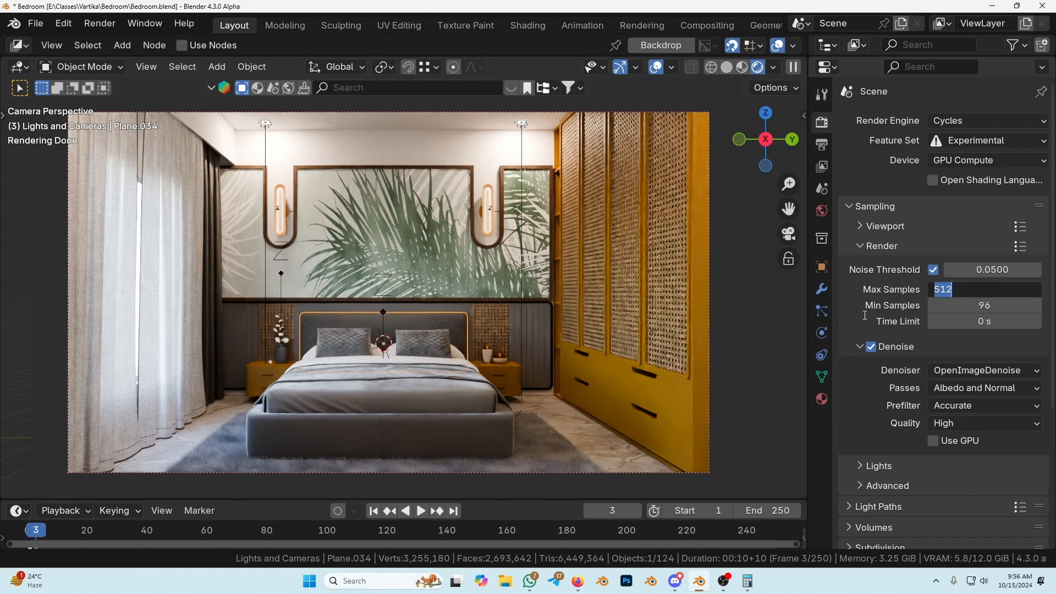
key("Escape")
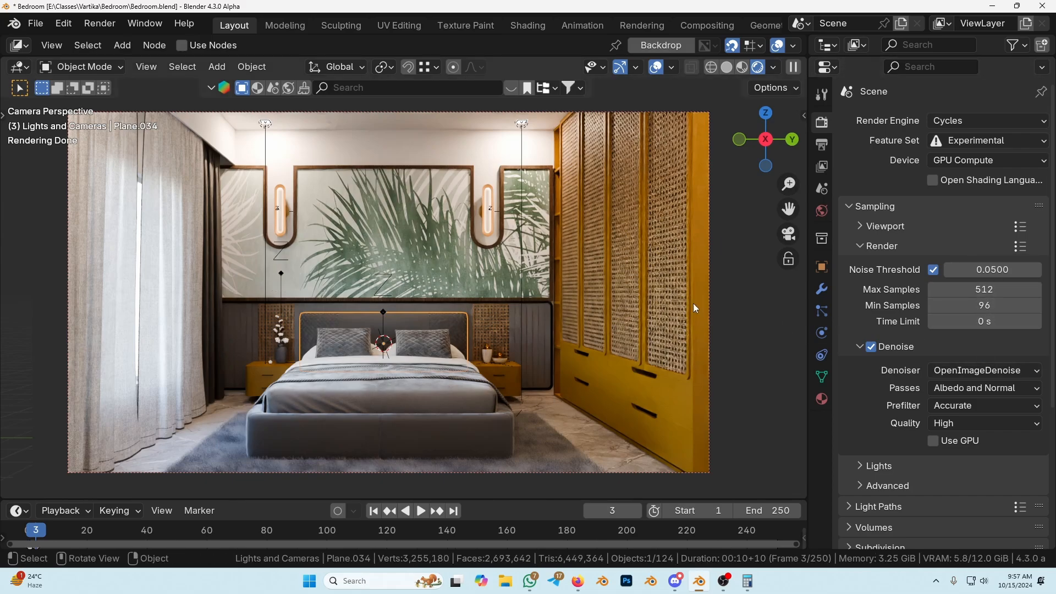
Turn off the final render's noise threshold and open its sample count for editing, leaving it without a new value.
left_click(934, 270)
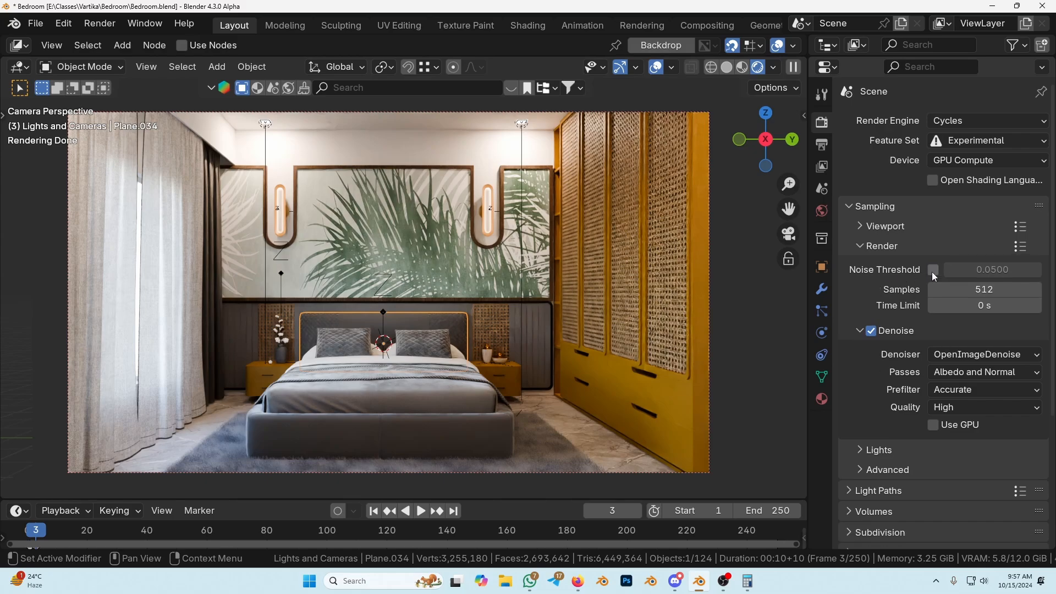
left_click(991, 289)
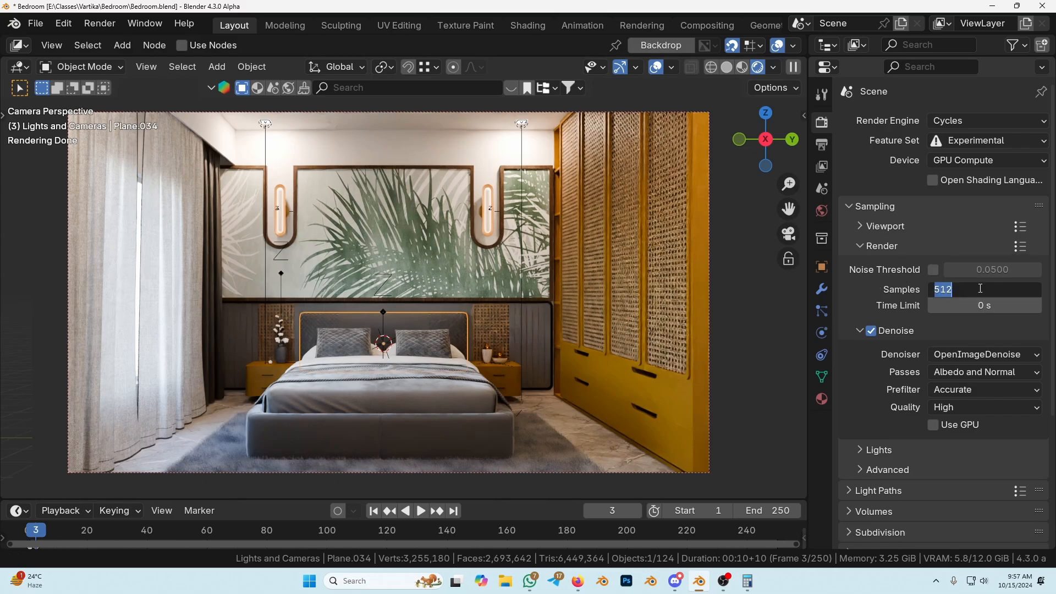
type("1")
key("Escape")
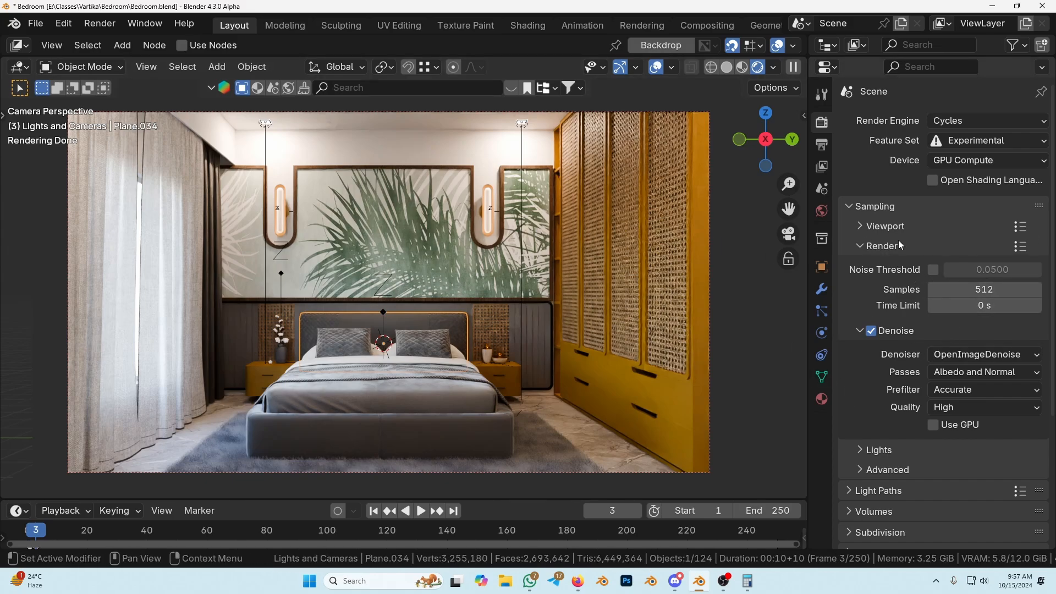
Review the final render's denoiser, passes, prefilter and quality options, keeping Albedo and Normal passes with the Accurate prefilter.
left_click(1005, 356)
left_click(931, 394)
left_click(979, 372)
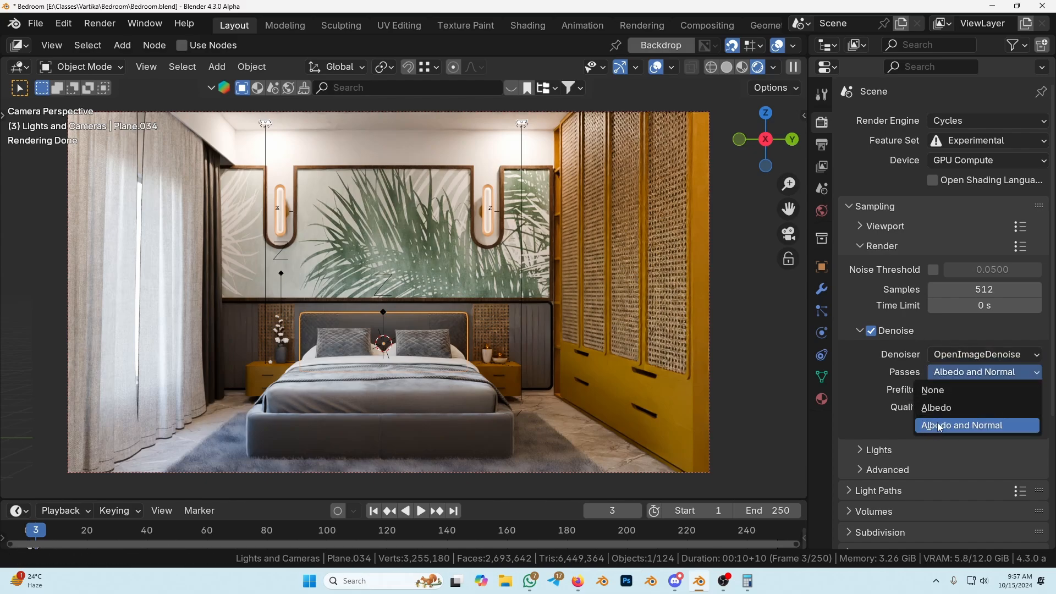
left_click(938, 428)
left_click(988, 388)
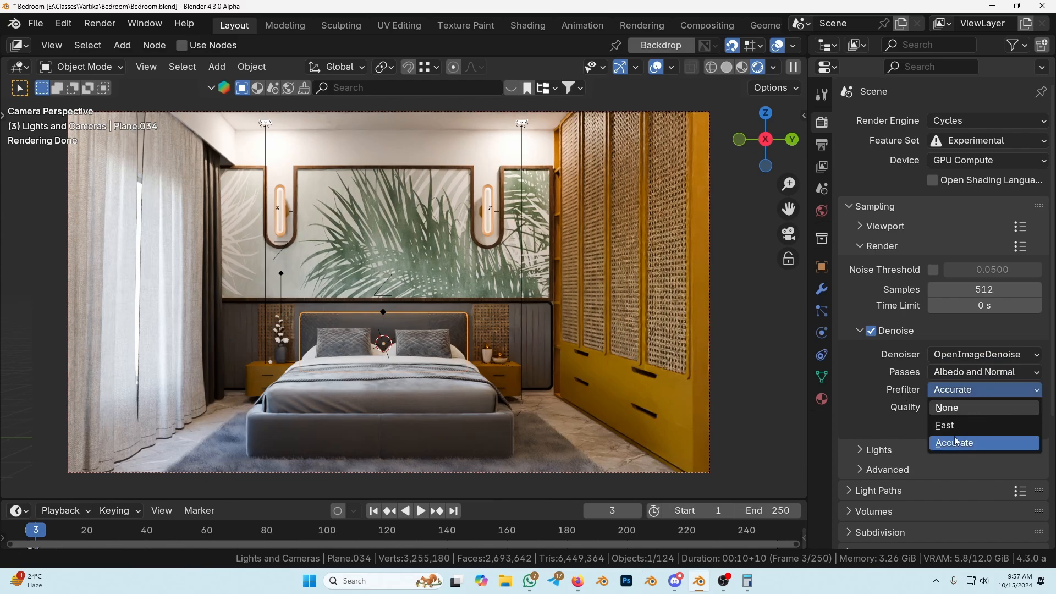
left_click(942, 438)
left_click(952, 408)
left_click(944, 429)
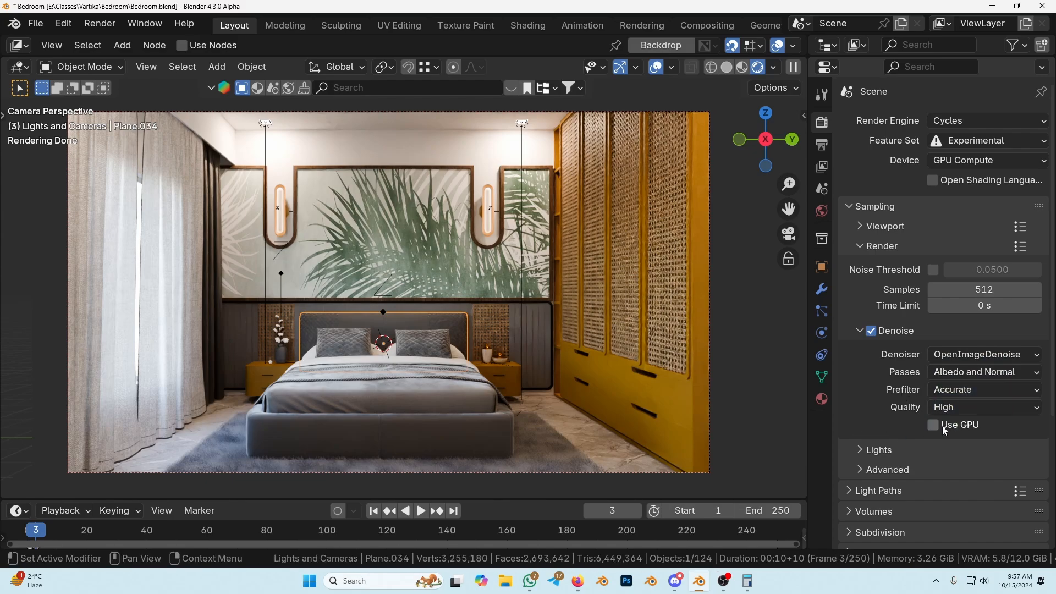
Turn on Use GPU for the final render's denoiser and collapse the render sampling settings.
left_click(936, 425)
left_click(960, 429)
left_click(958, 428)
scroll(917, 425, "down", 2)
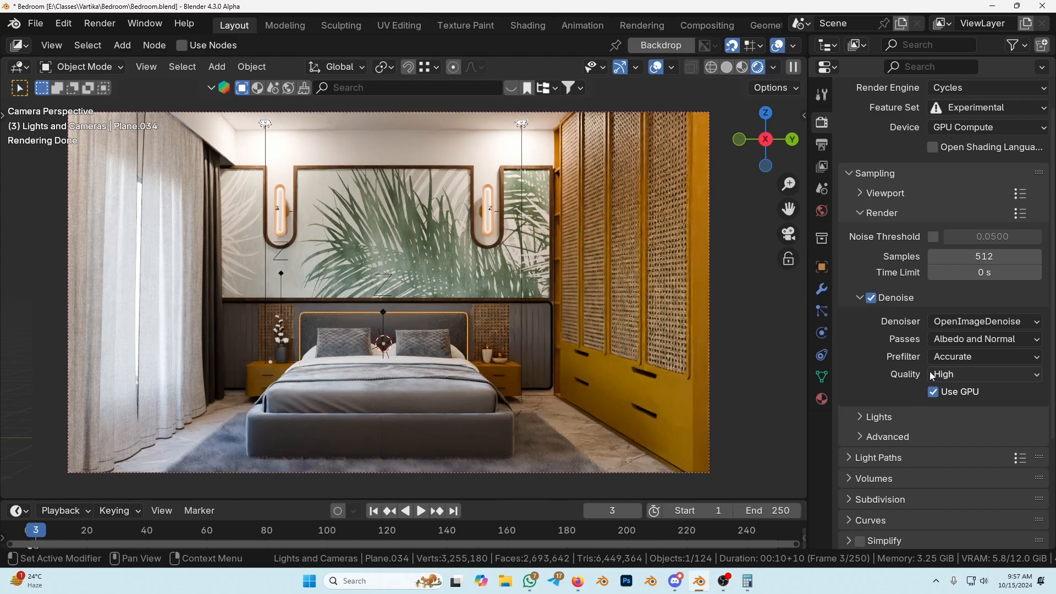
left_click(880, 212)
Examine the Lights and Advanced sampling settings, switching Light Tree off and back on.
left_click(879, 266)
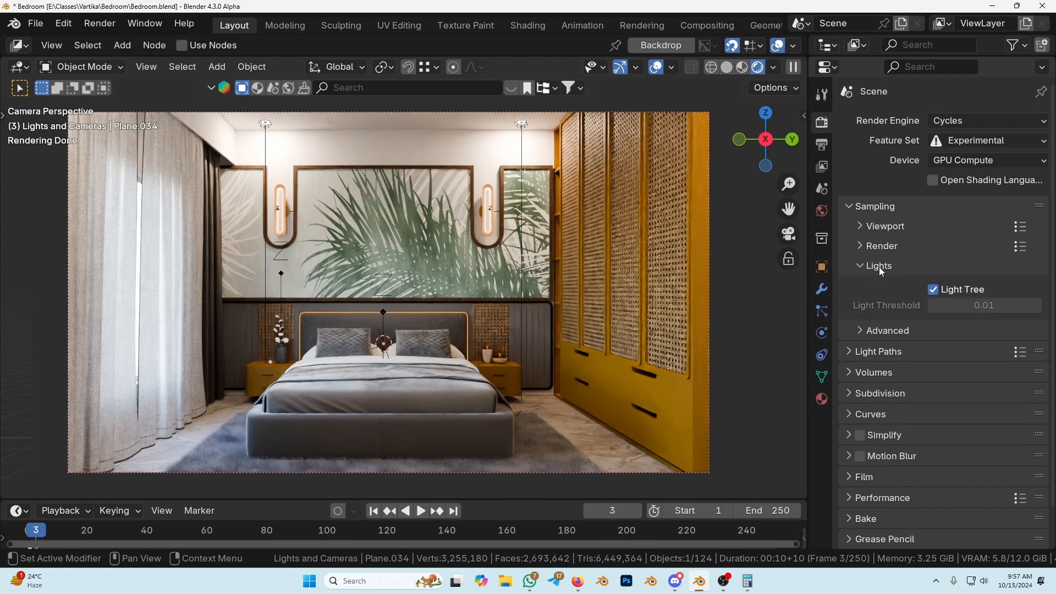
left_click(879, 266)
left_click(880, 268)
left_click(933, 290)
left_click(931, 290)
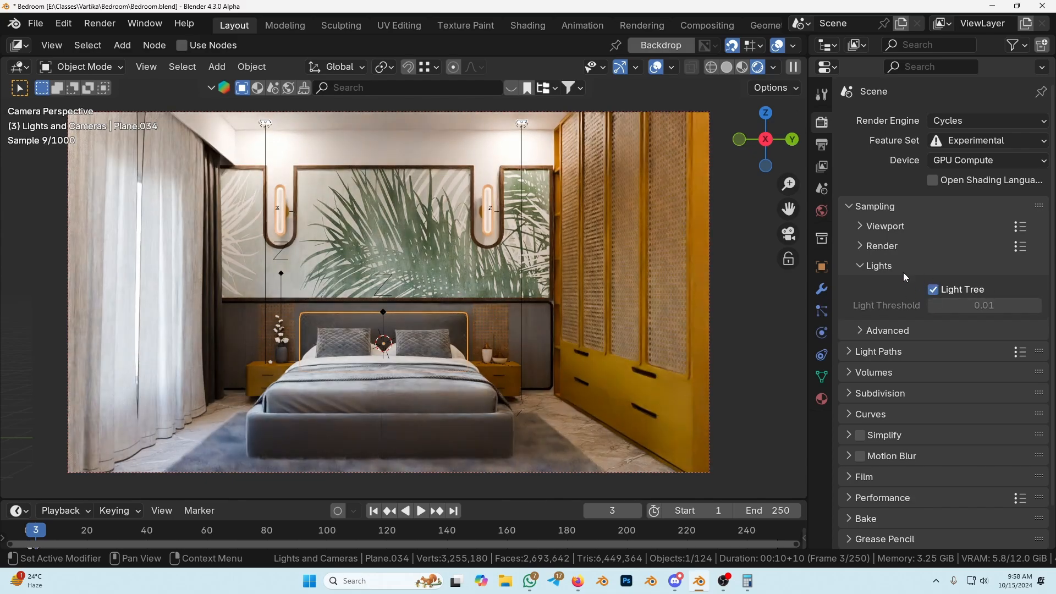
left_click(891, 265)
left_click(886, 285)
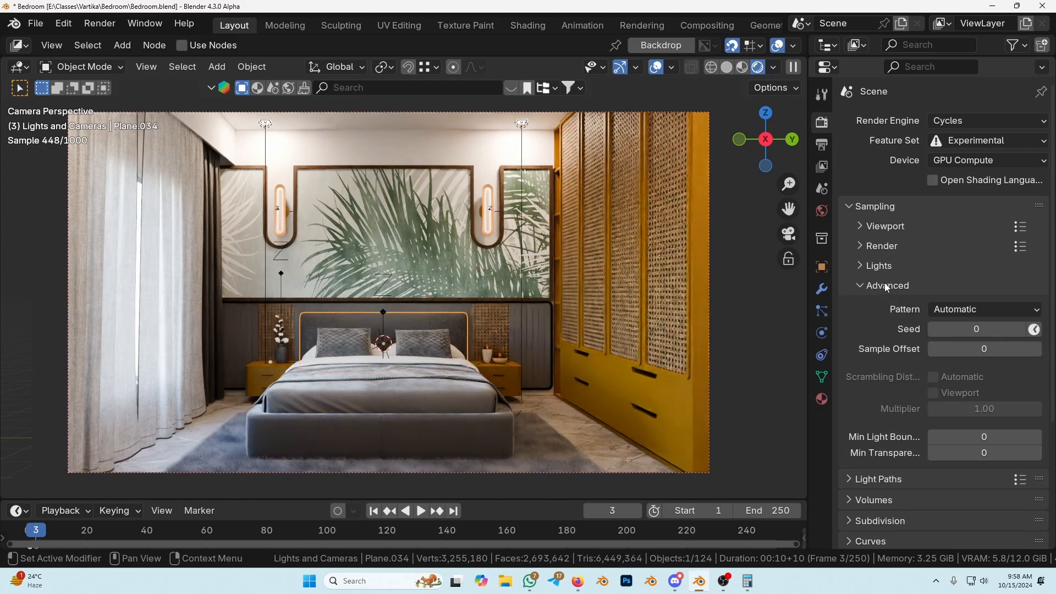
left_click(889, 286)
Expand the Light Paths settings and apply the Default light paths preset.
left_click(883, 306)
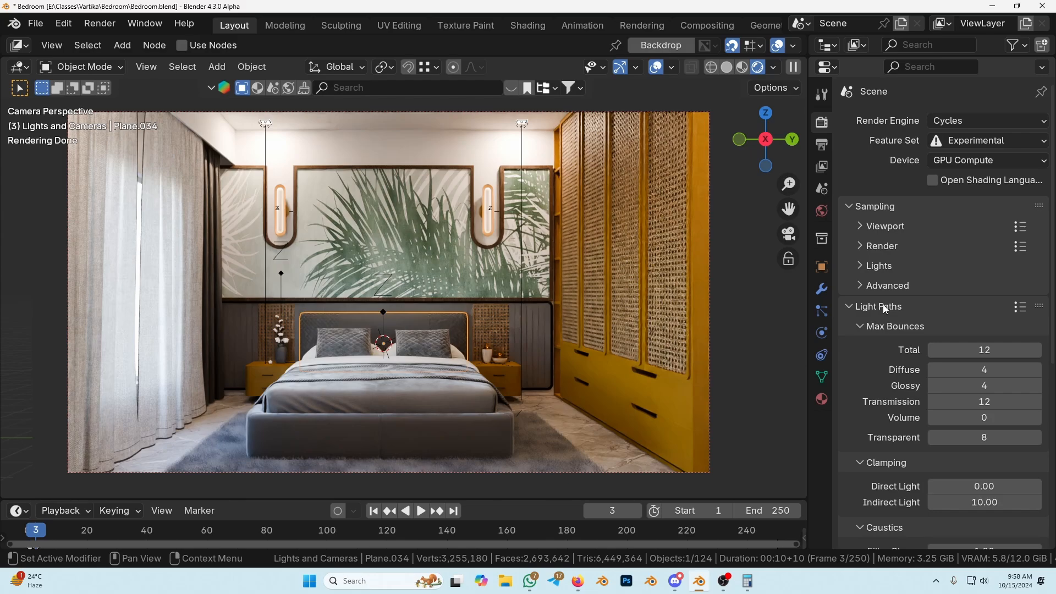
left_click(1020, 308)
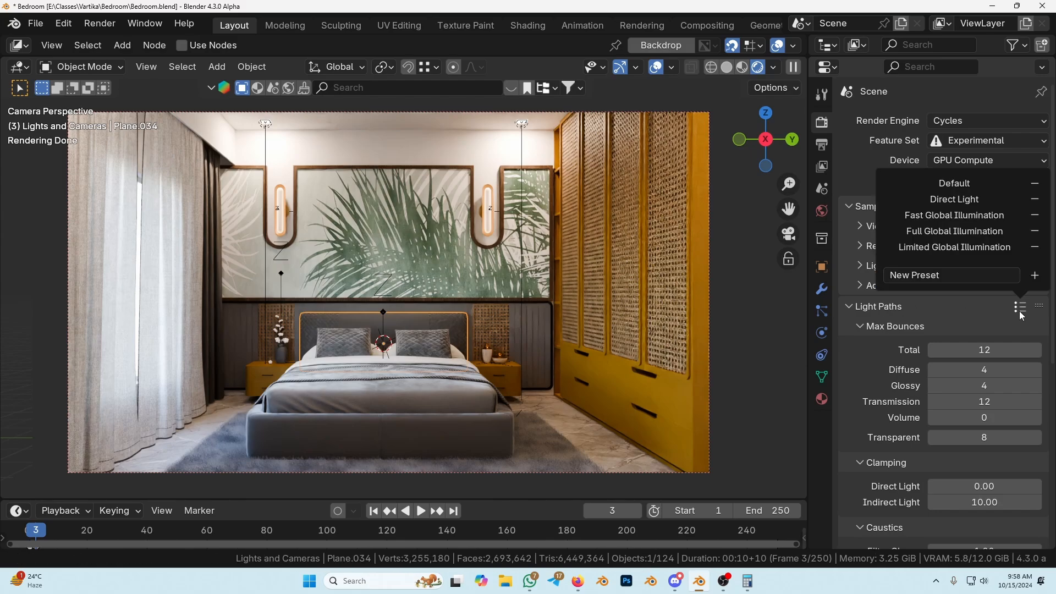
left_click(1020, 308)
left_click(1022, 309)
left_click(954, 184)
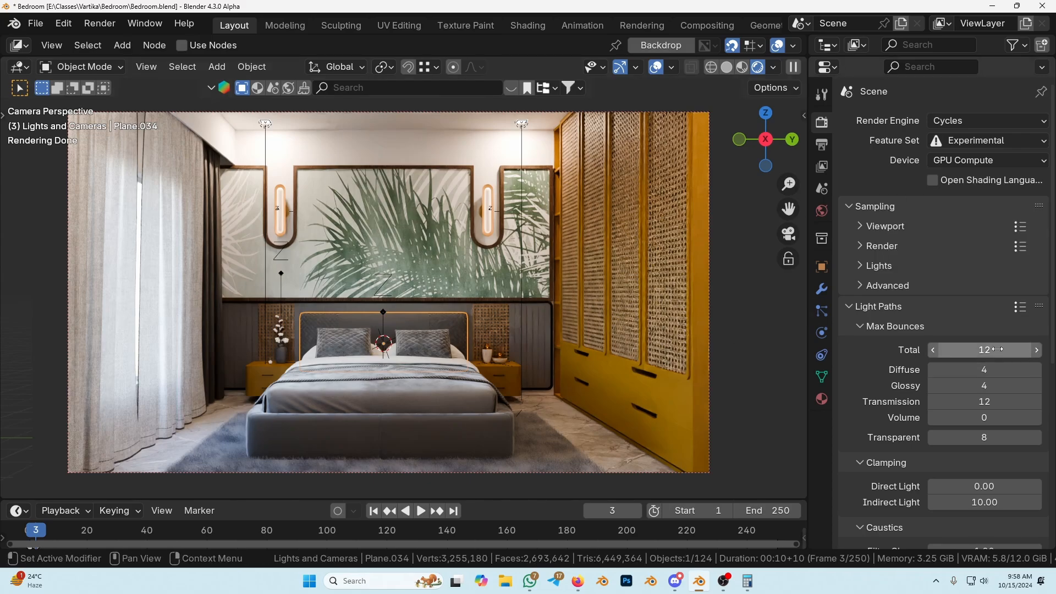
Apply the Full Global Illumination light paths preset and look over its bounce, clamping and caustics settings.
left_click(1018, 306)
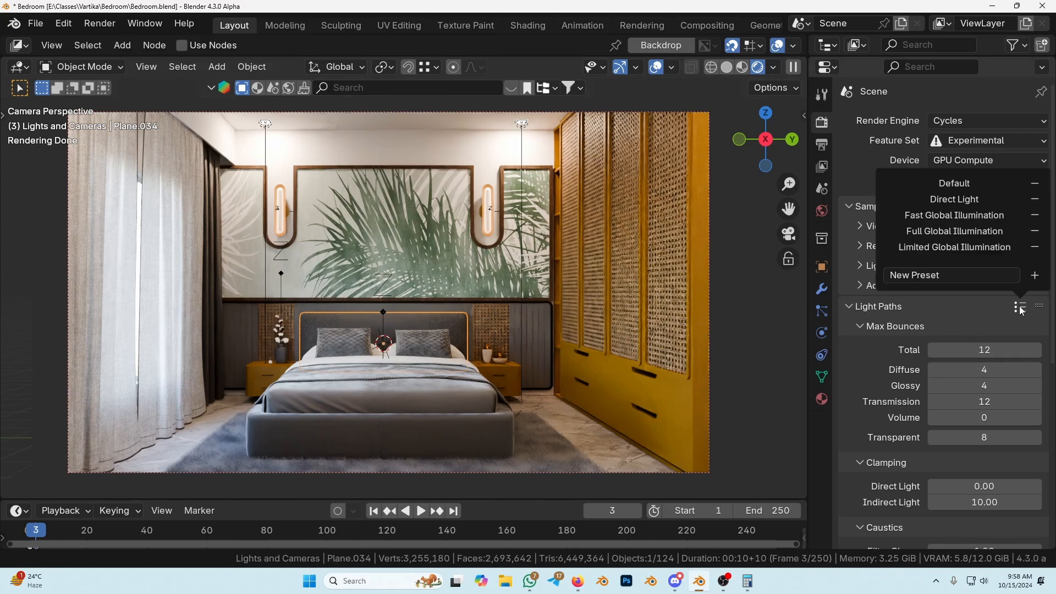
left_click(926, 233)
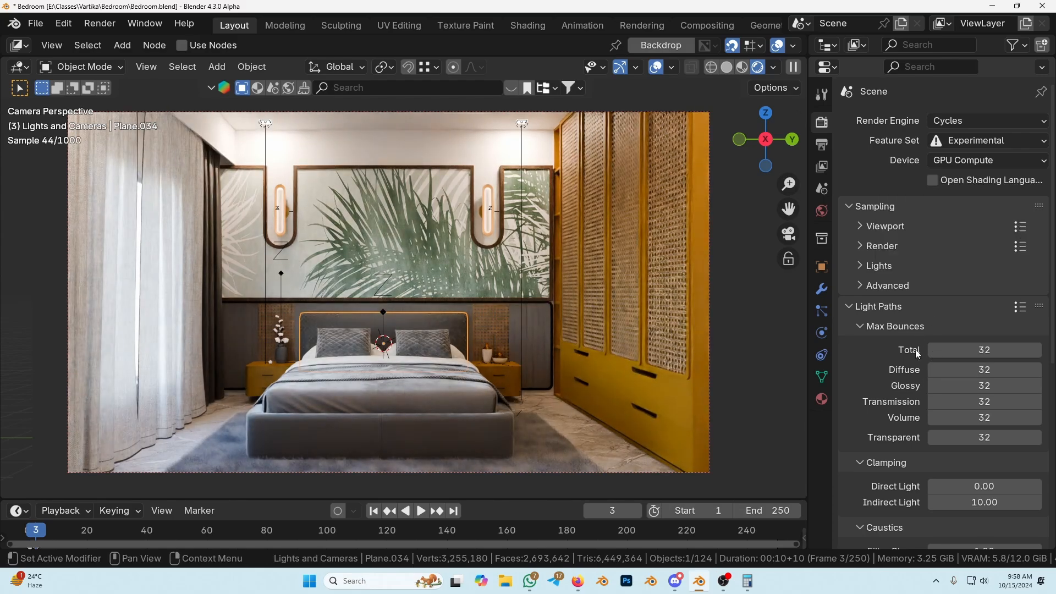
scroll(911, 441, "down", 4)
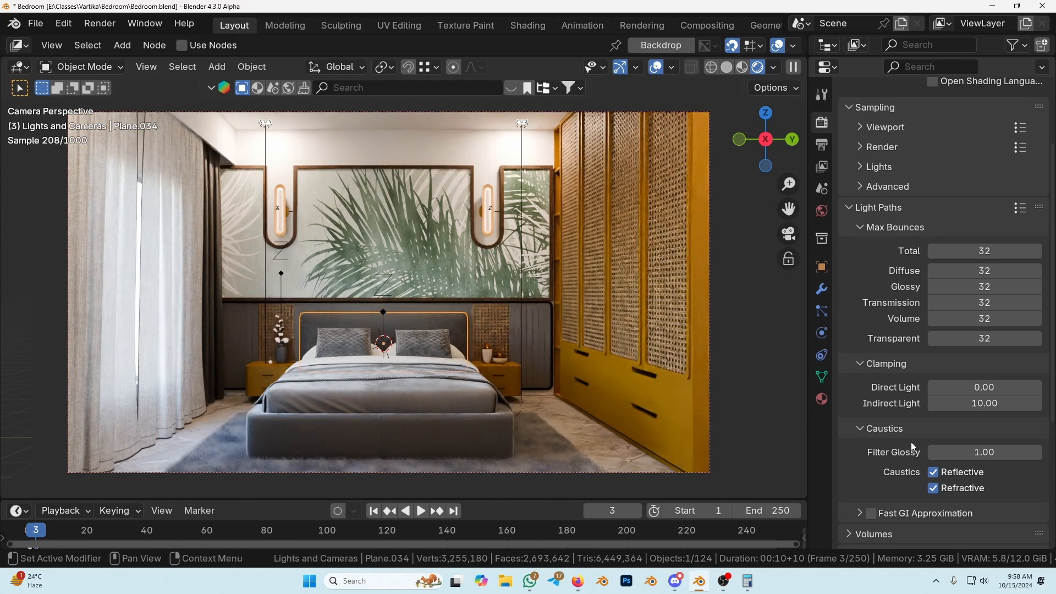
scroll(911, 436, "up", 4)
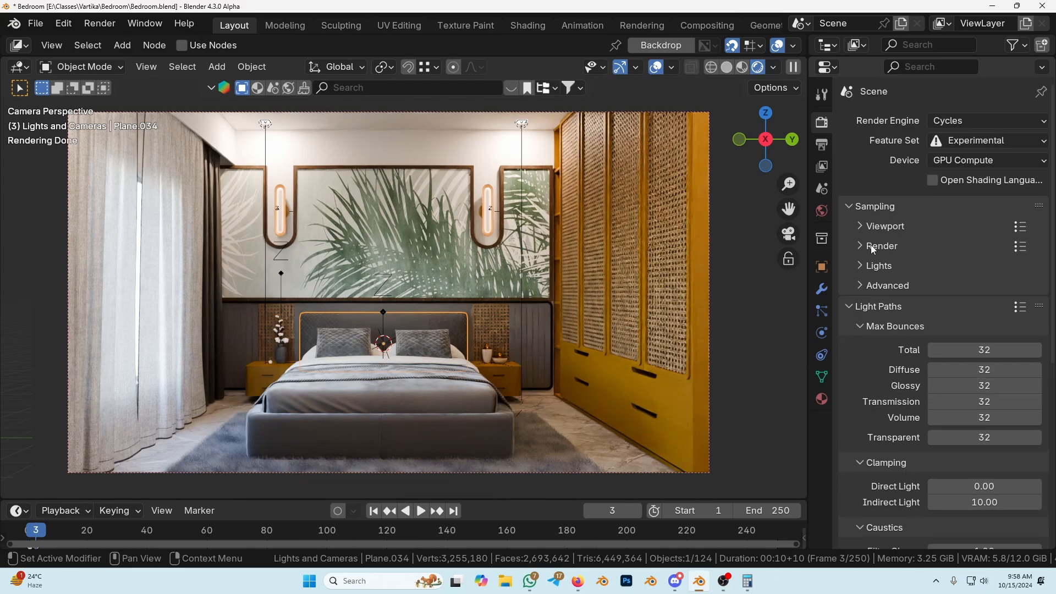
Turn the final render's noise threshold back on and set its max samples to 512.
left_click(883, 246)
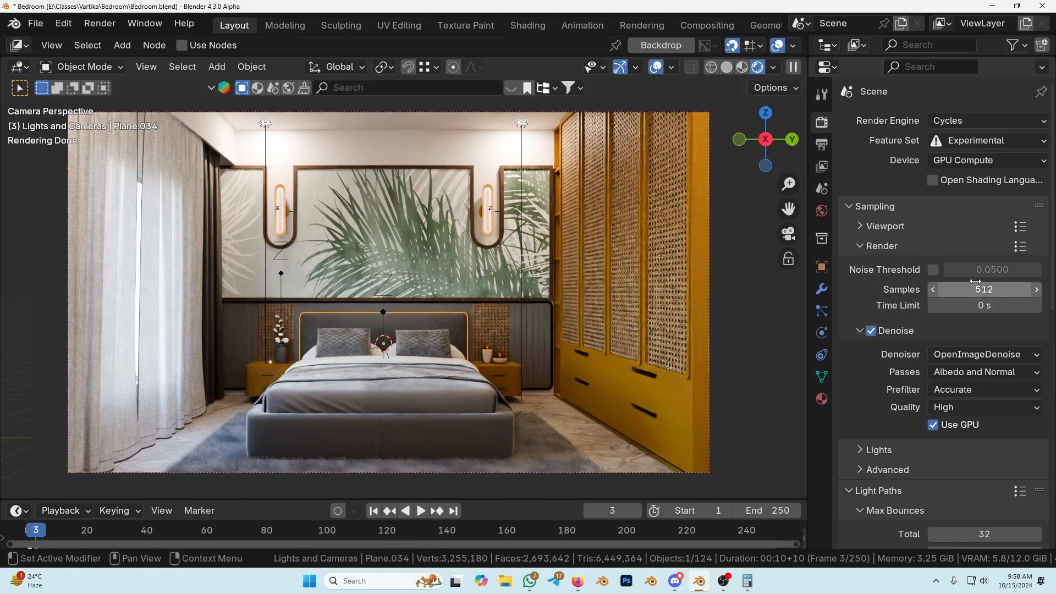
left_click(932, 269)
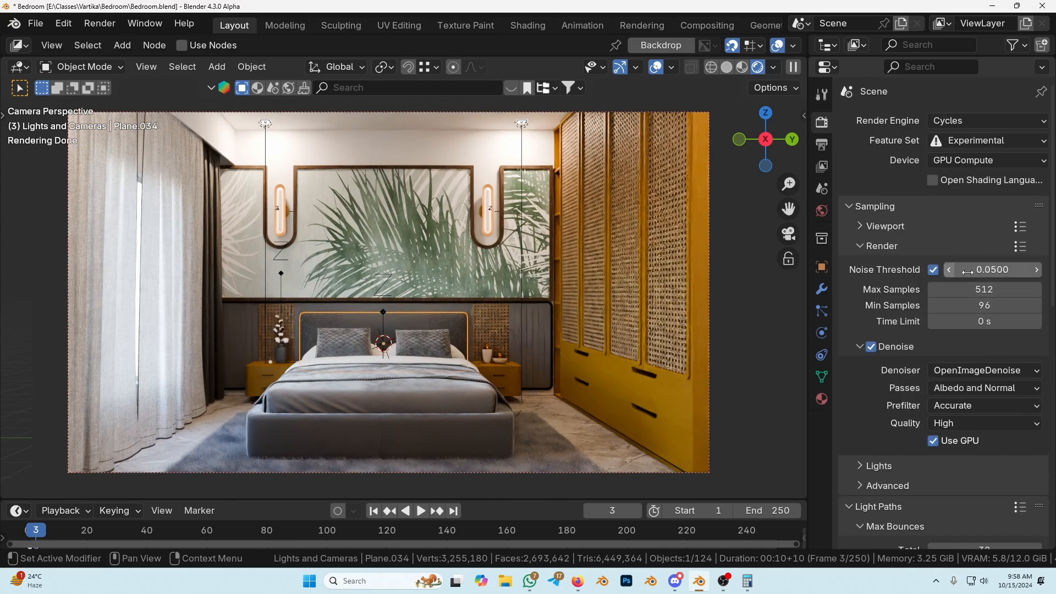
left_click(982, 289)
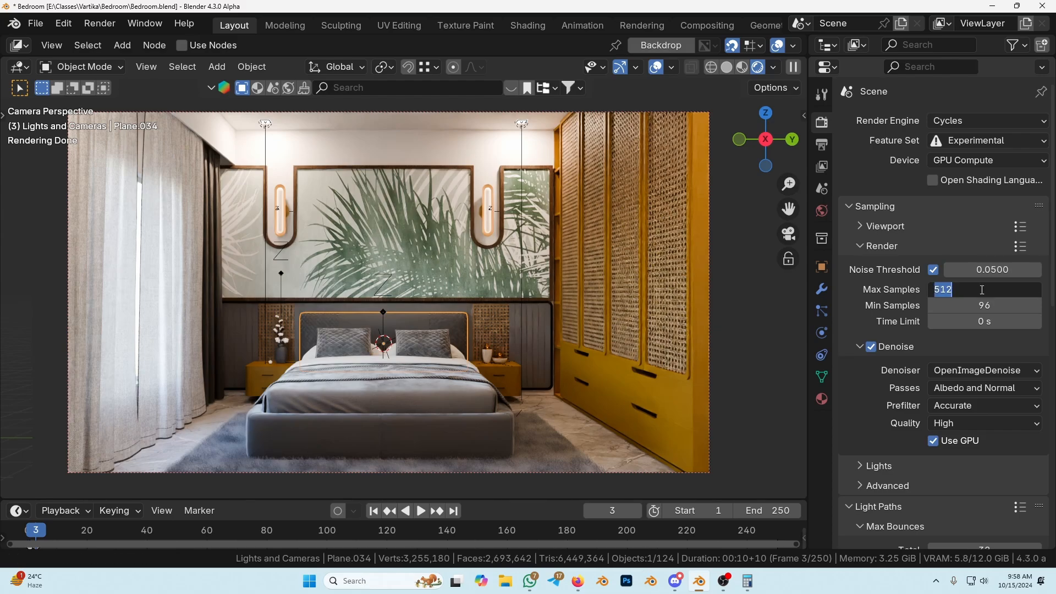
type("256")
key("BackSpace")
key("BackSpace")
key("BackSpace")
type("512")
key("Return")
Set the final render's min samples to 0.
left_click(963, 303)
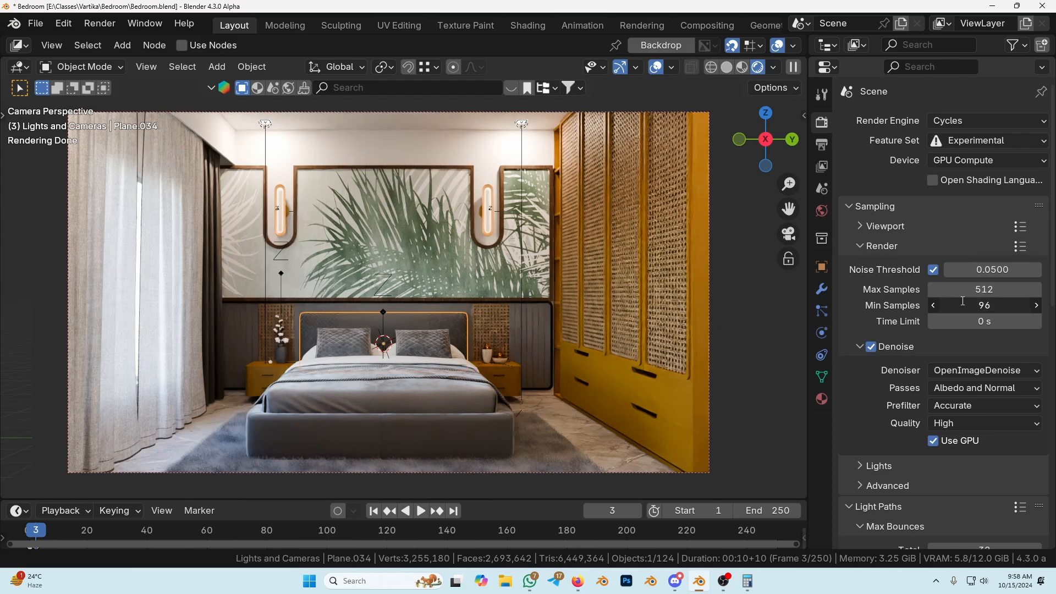
type("0")
key("Return")
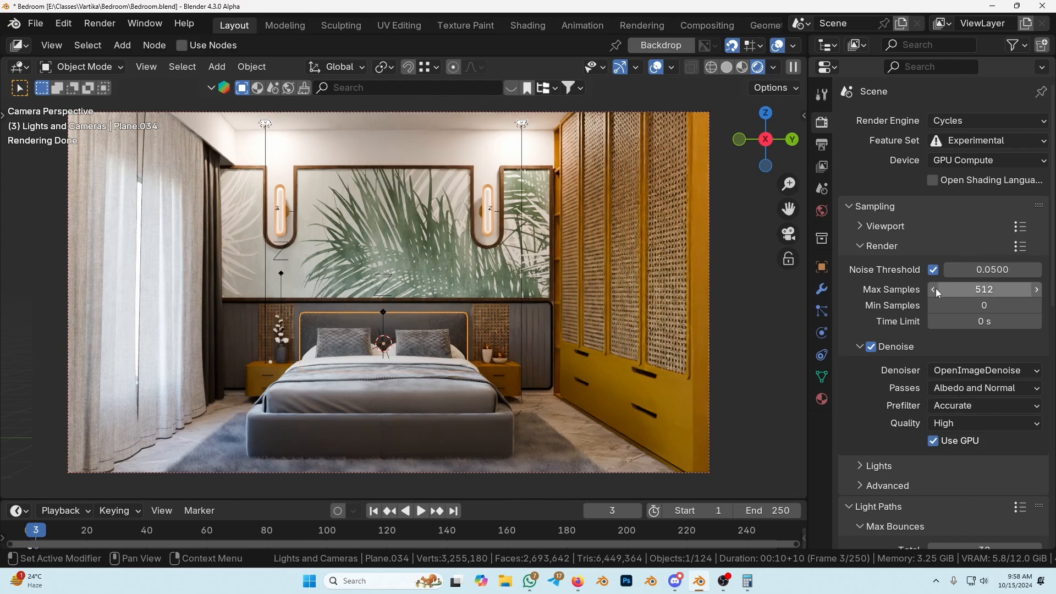
Save the final render's sampling settings as a new preset named "My render".
left_click(1015, 251)
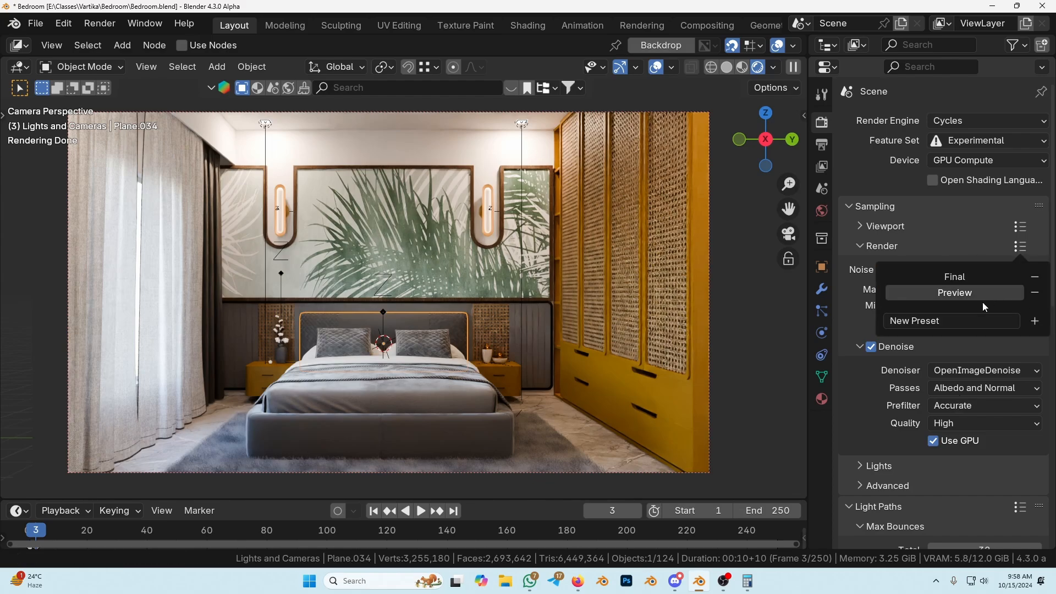
left_click(937, 321)
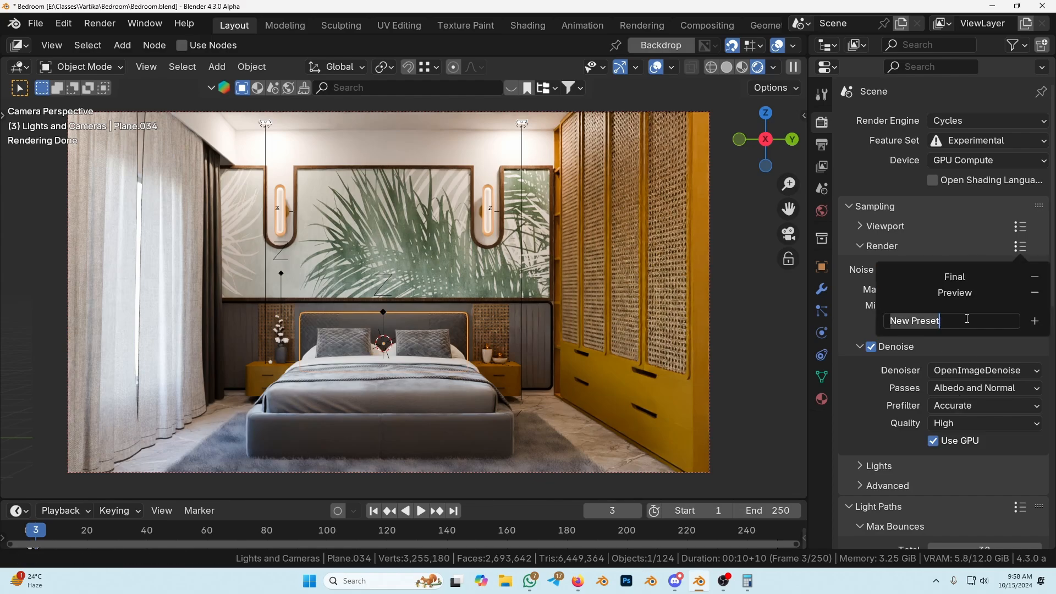
type("My render")
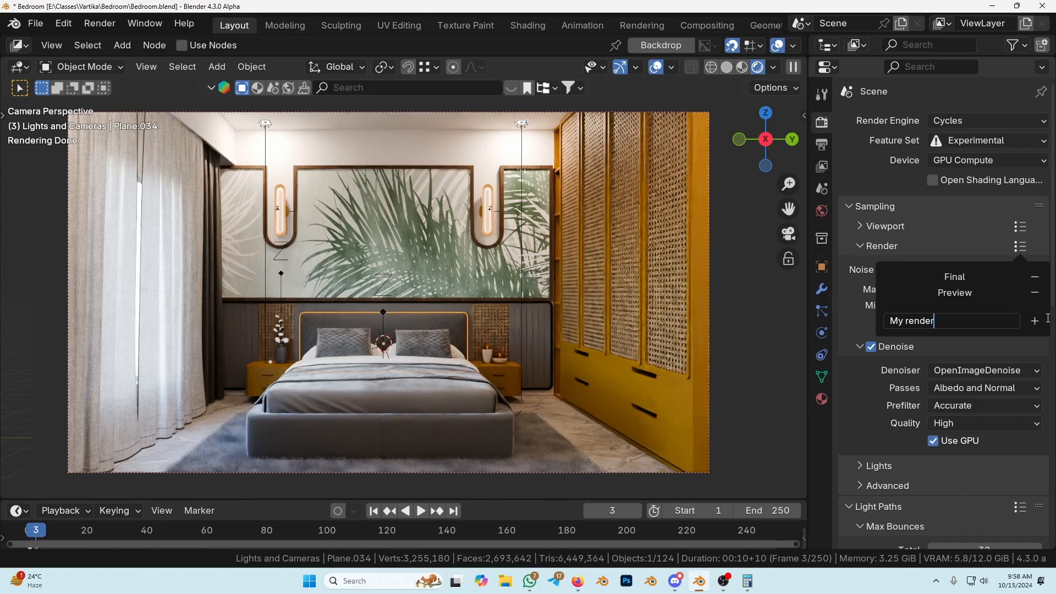
left_click(1034, 321)
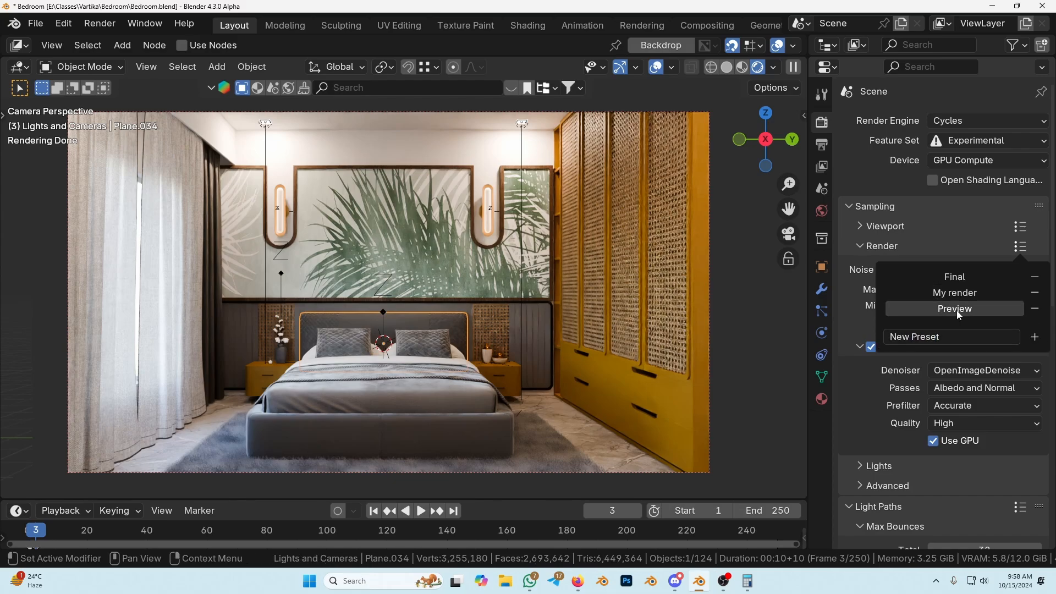
Apply the "My render" sampling preset to the final render.
left_click(950, 293)
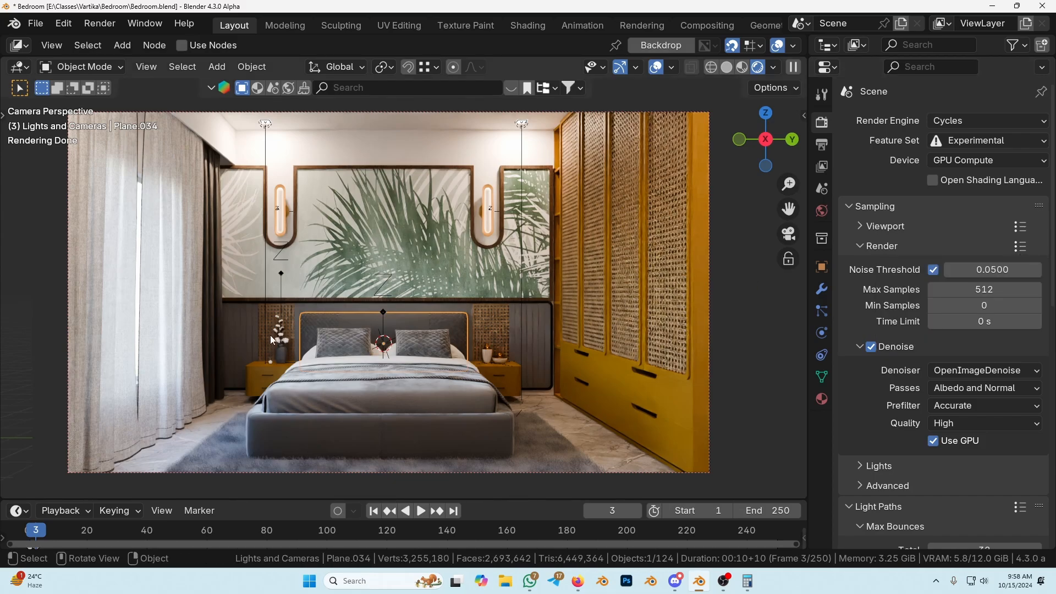
left_click(1021, 245)
left_click(950, 292)
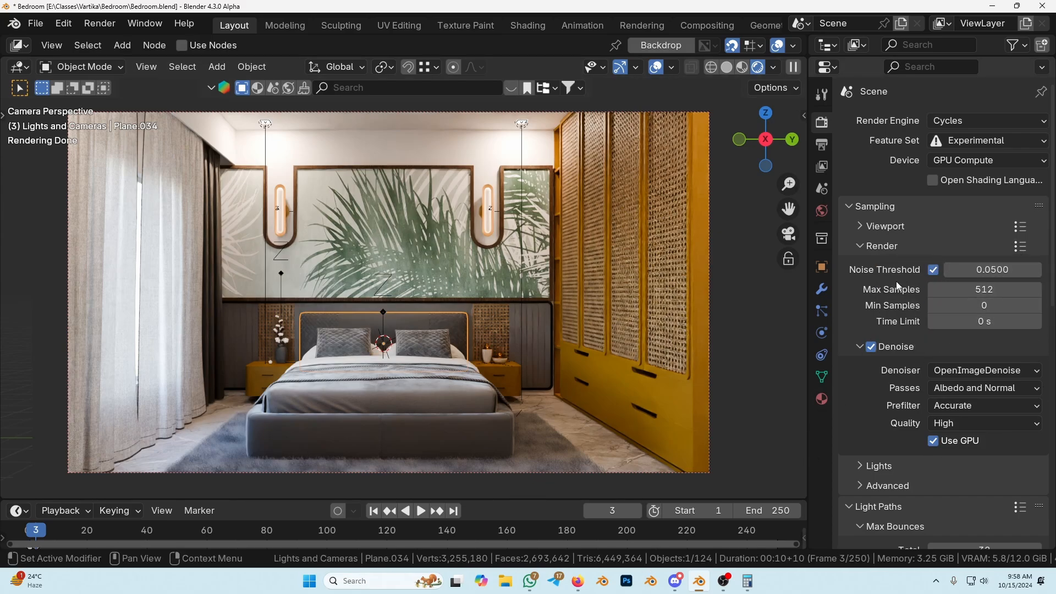
Collapse the render sampling settings and return the light paths to the Default preset.
left_click(882, 246)
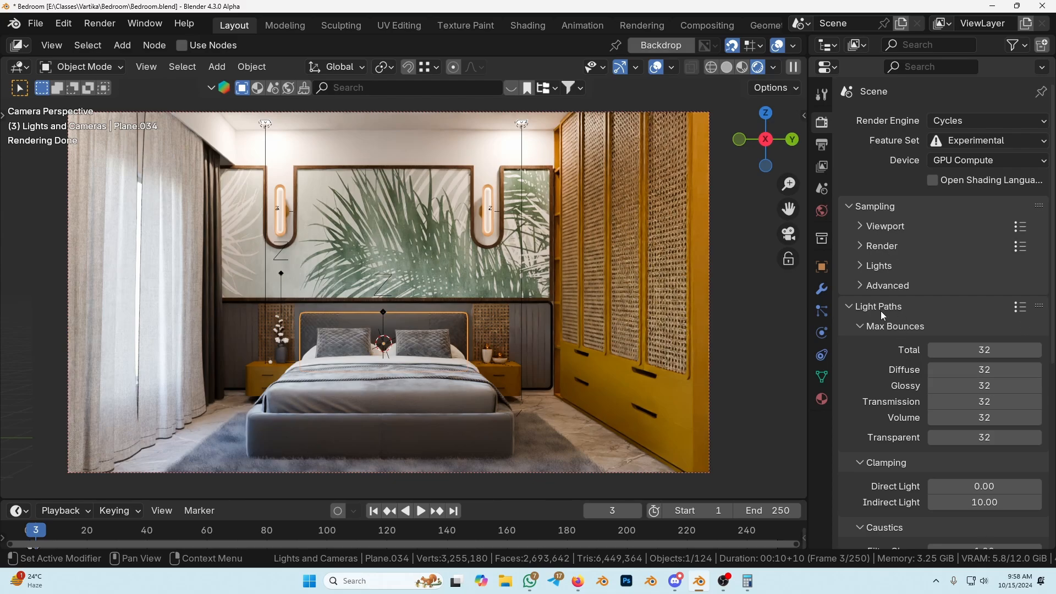
left_click(1020, 306)
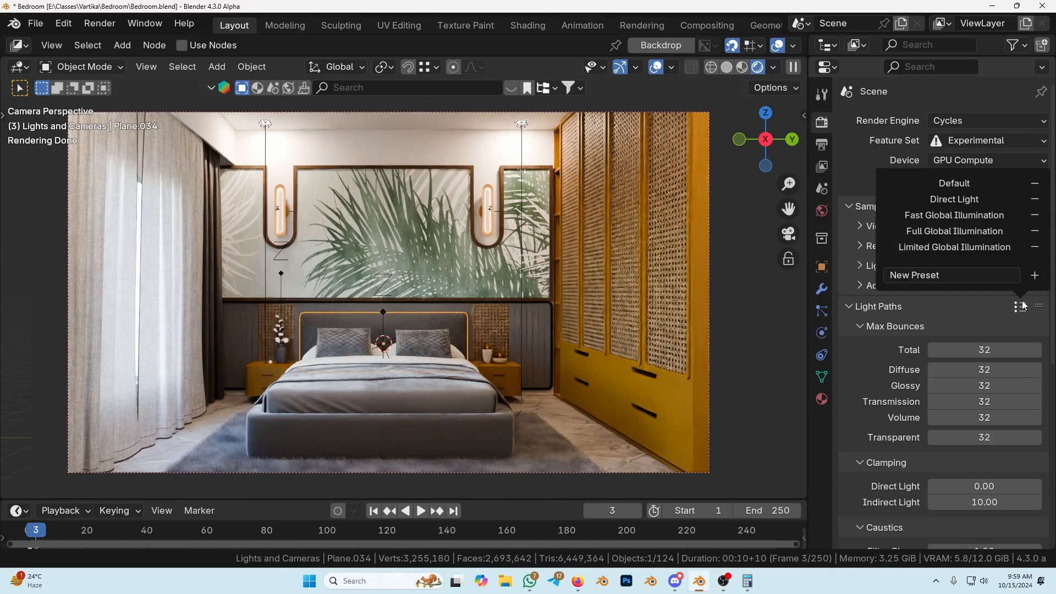
left_click(950, 184)
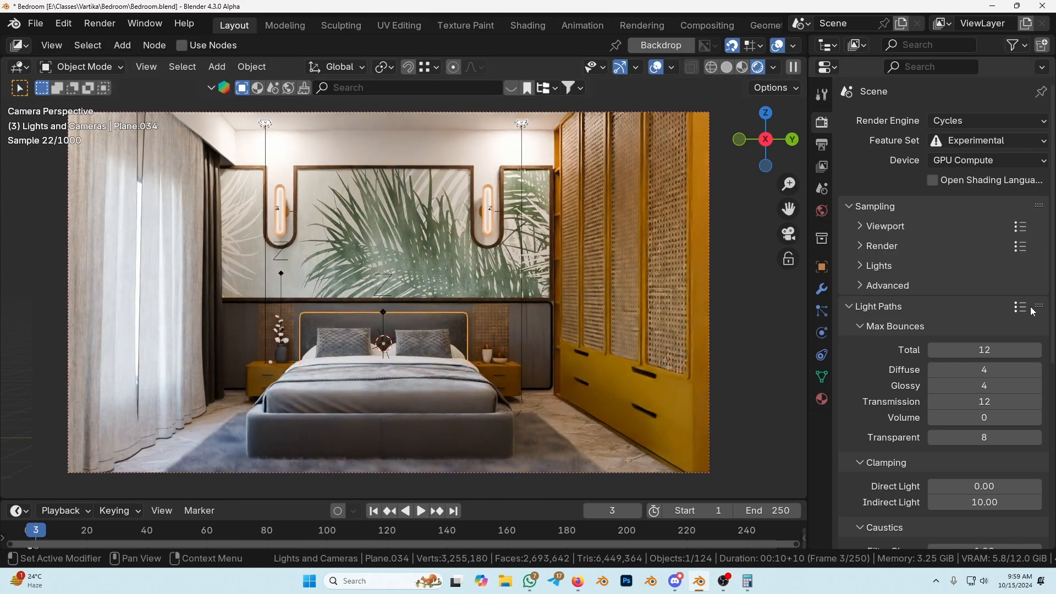
Apply the Full Global Illumination preset to the light paths, then collapse the Light Paths and Sampling settings.
left_click(1020, 306)
left_click(923, 232)
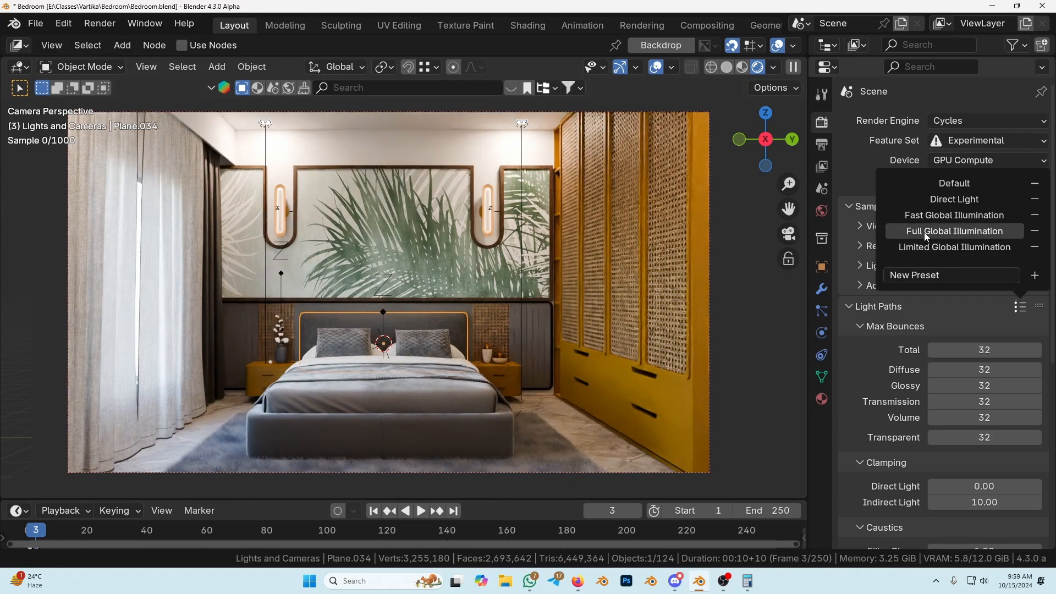
scroll(899, 401, "down", 10)
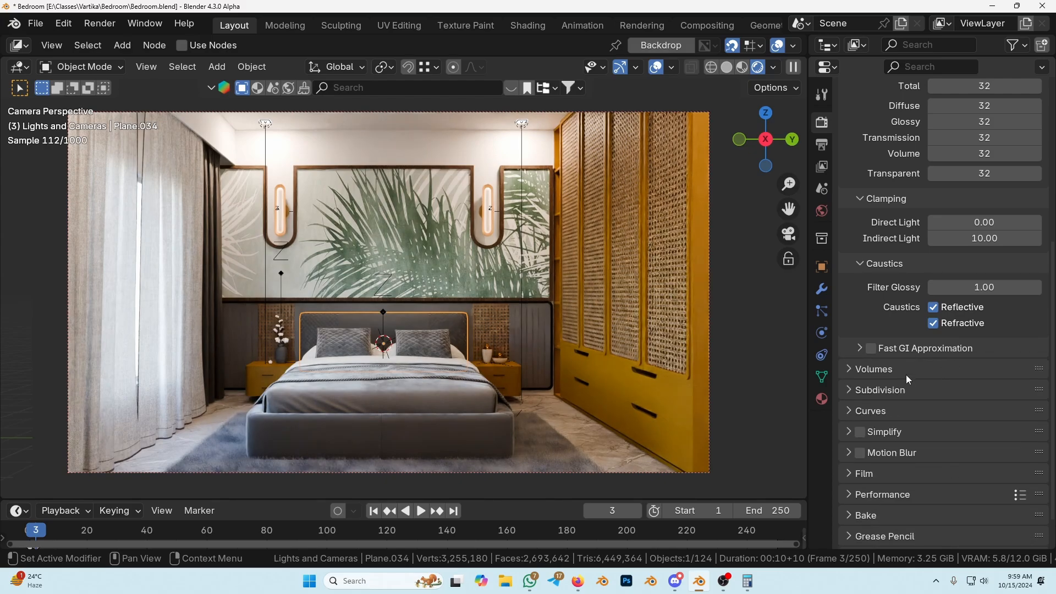
scroll(893, 377, "up", 6)
left_click(871, 212)
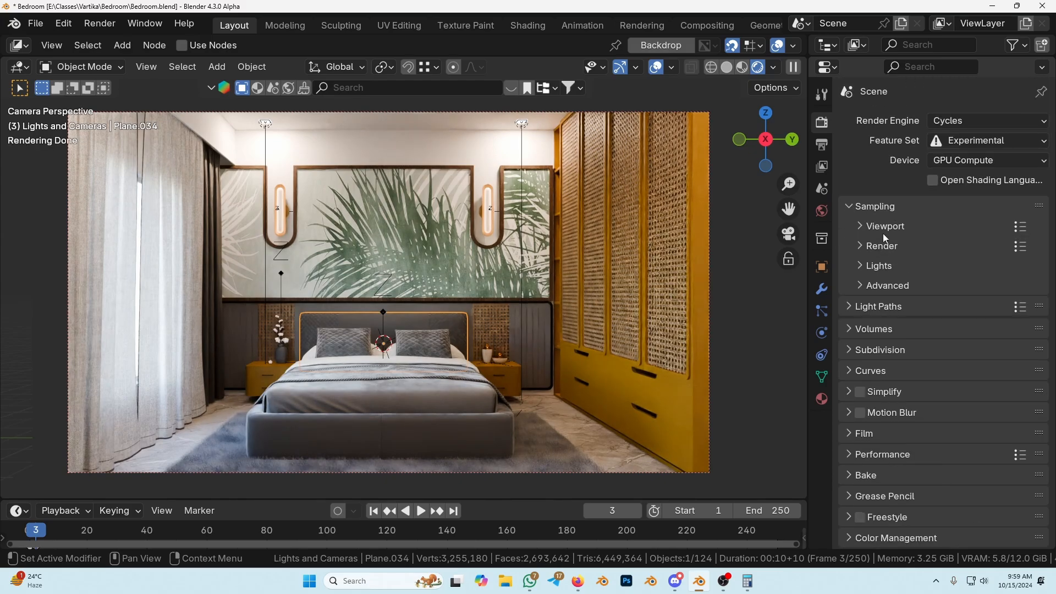
left_click(876, 209)
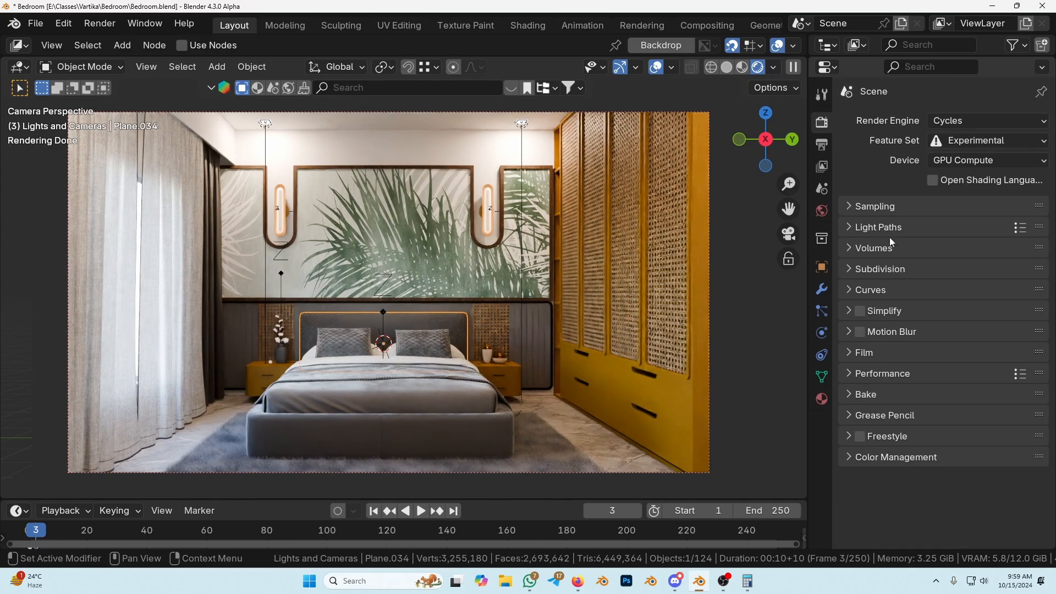
Look through the Volumes and Subdivision render settings, collapsing each one again.
left_click(865, 248)
left_click(862, 249)
left_click(869, 270)
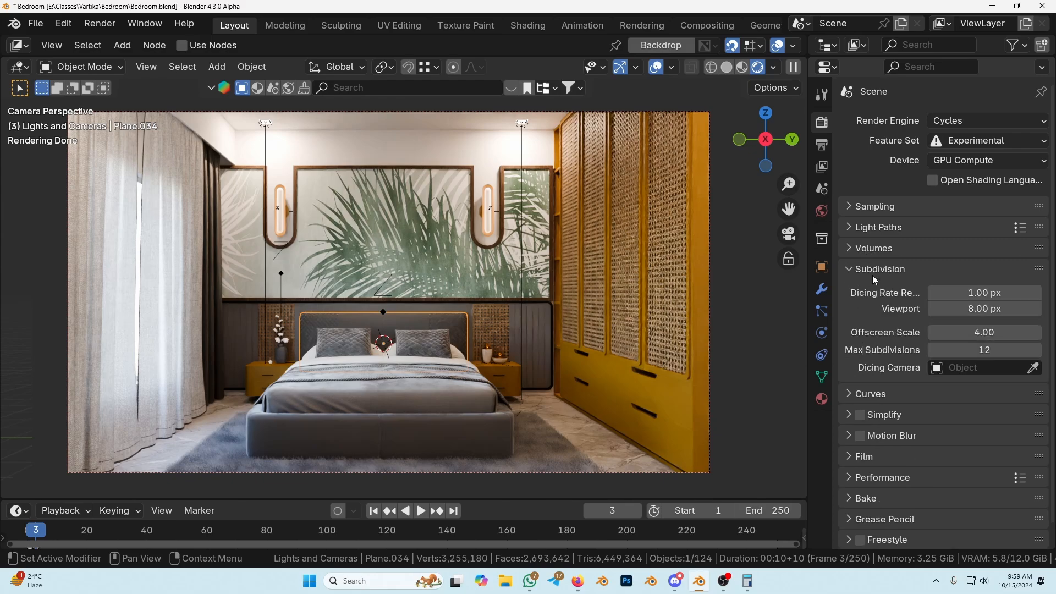
left_click(872, 273)
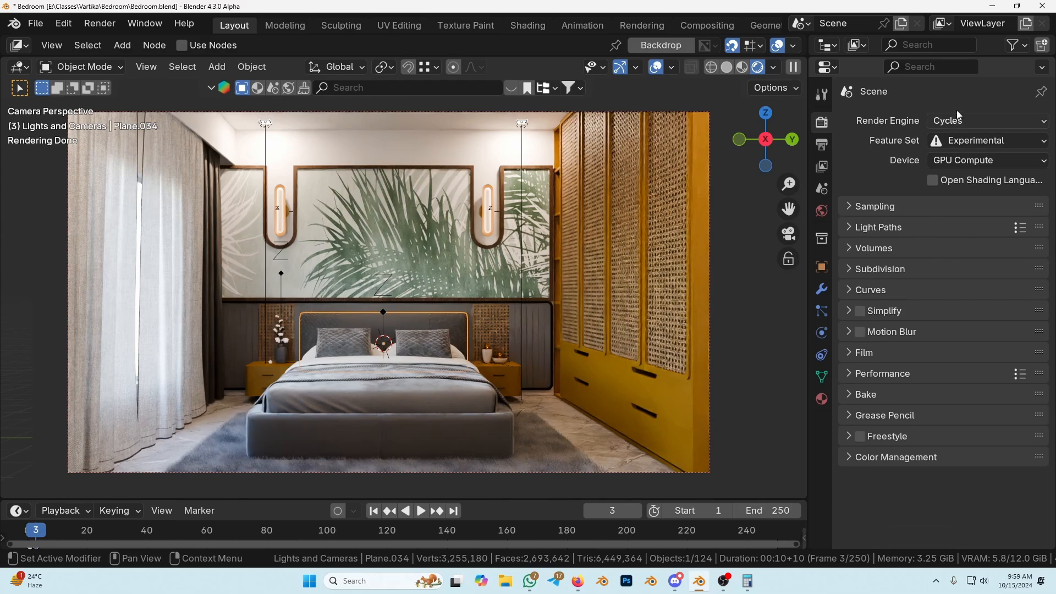
Set the Cycles feature set to Supported.
left_click(956, 142)
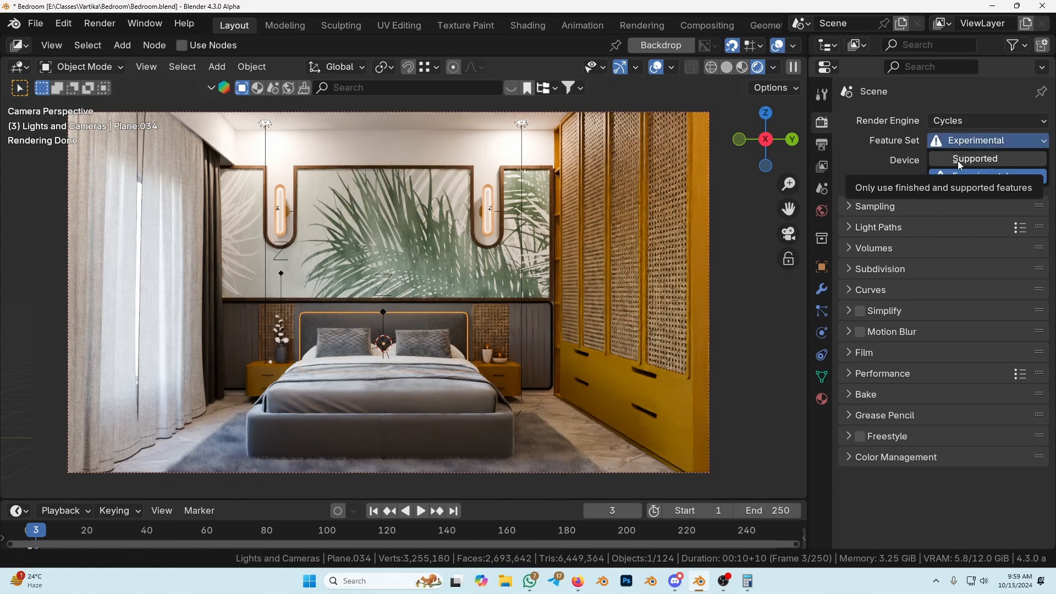
left_click(975, 159)
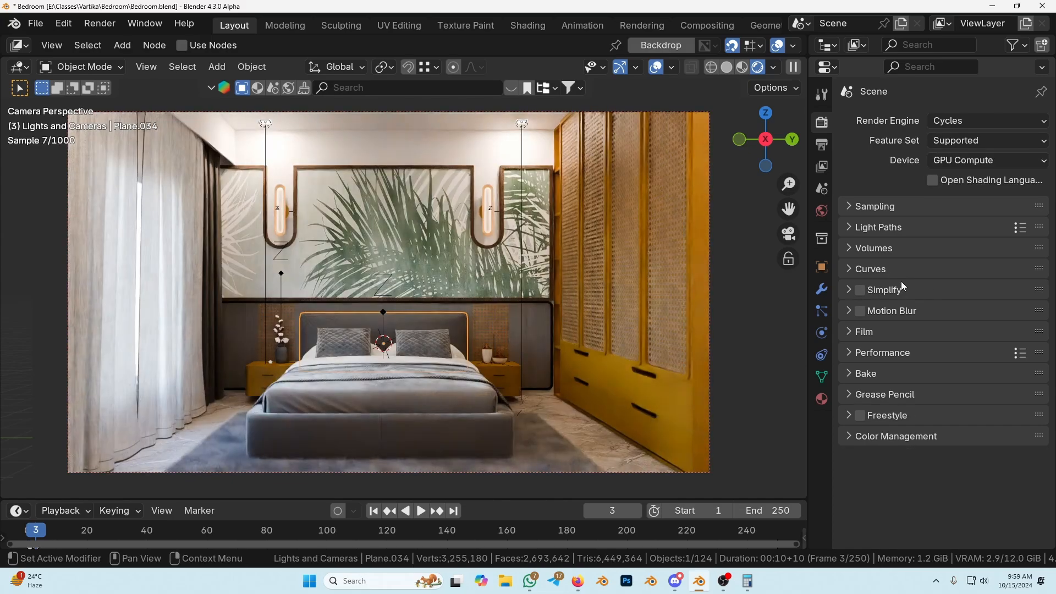
left_click(963, 142)
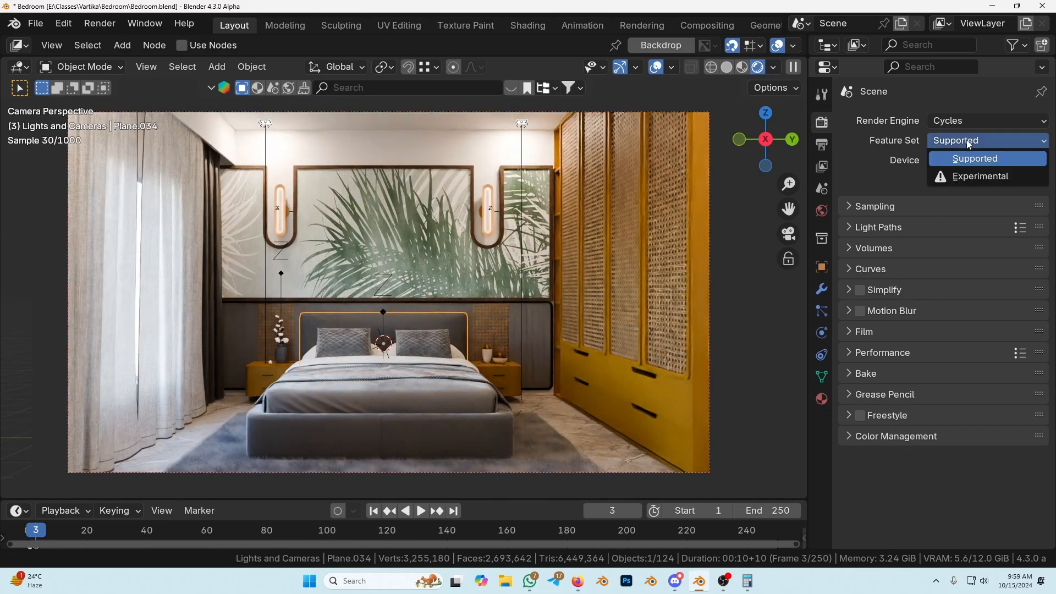
left_click(964, 142)
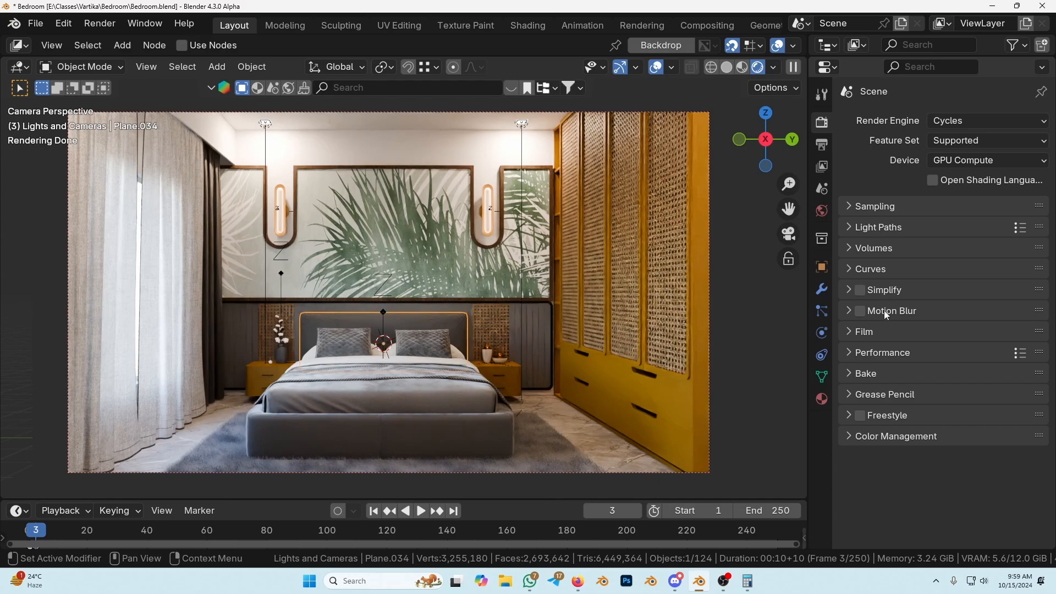
Examine the Film settings and the Performance settings, including the compositor, threads and memory options.
left_click(870, 333)
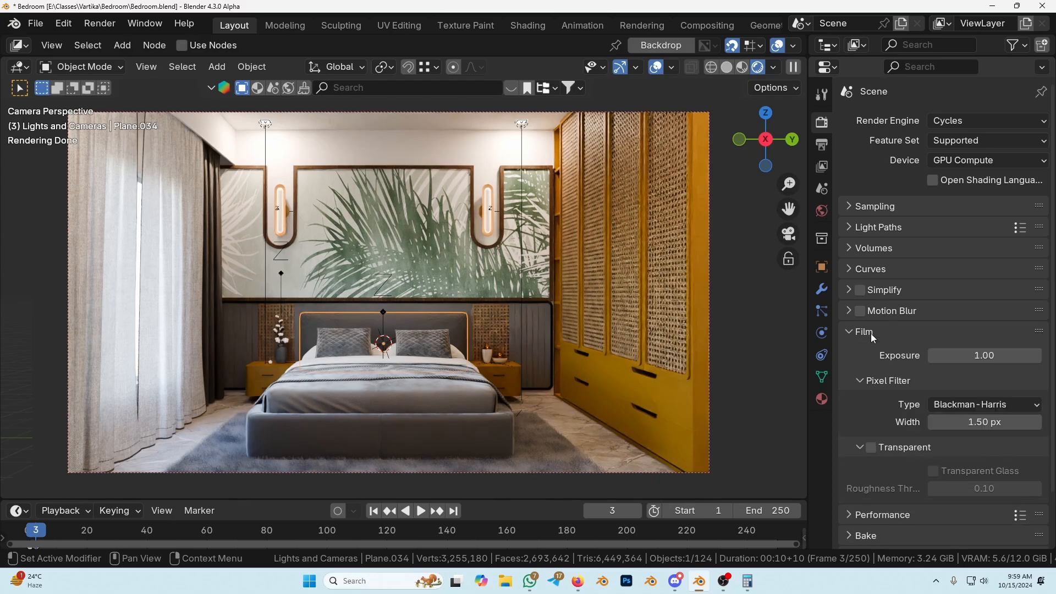
left_click(870, 333)
left_click(872, 354)
scroll(873, 354, "down", 6)
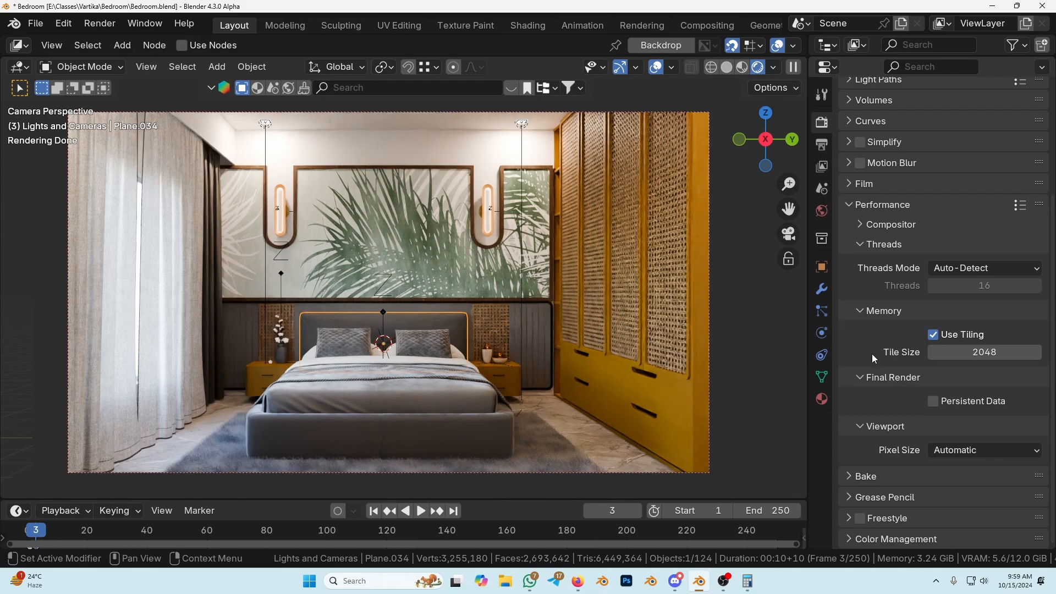
scroll(872, 354, "up", 6)
left_click(896, 369)
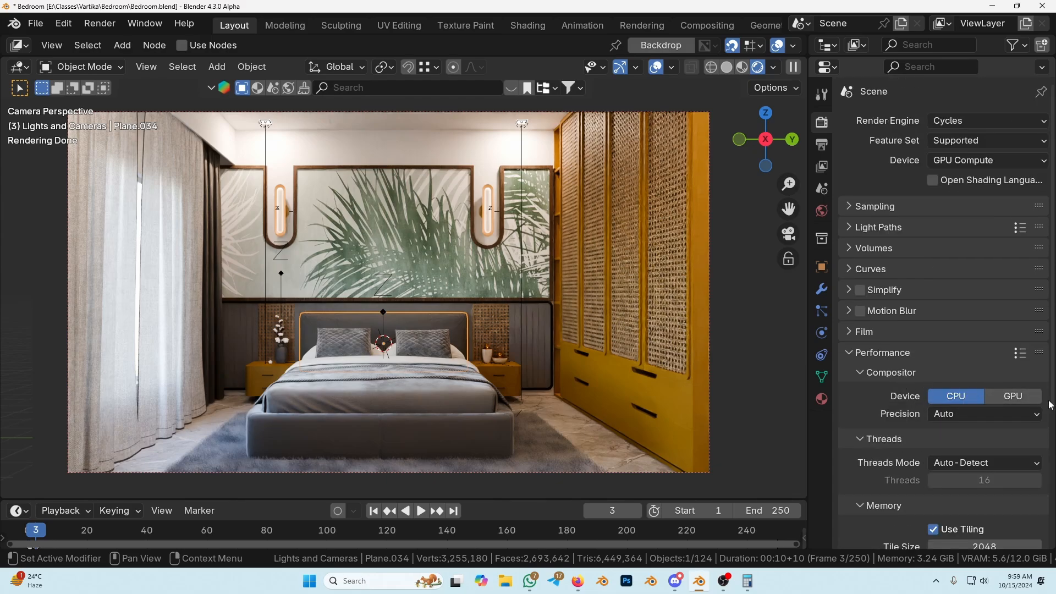
left_click(897, 372)
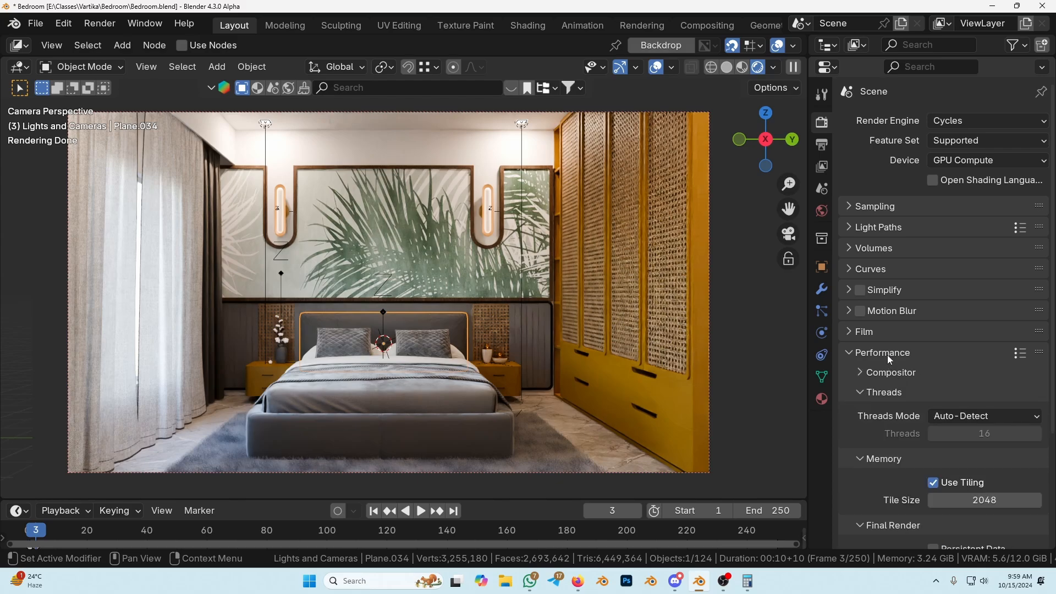
left_click(887, 355)
Look through the Bake, Grease Pencil and Freestyle render settings, leaving each one collapsed.
left_click(880, 372)
left_click(879, 372)
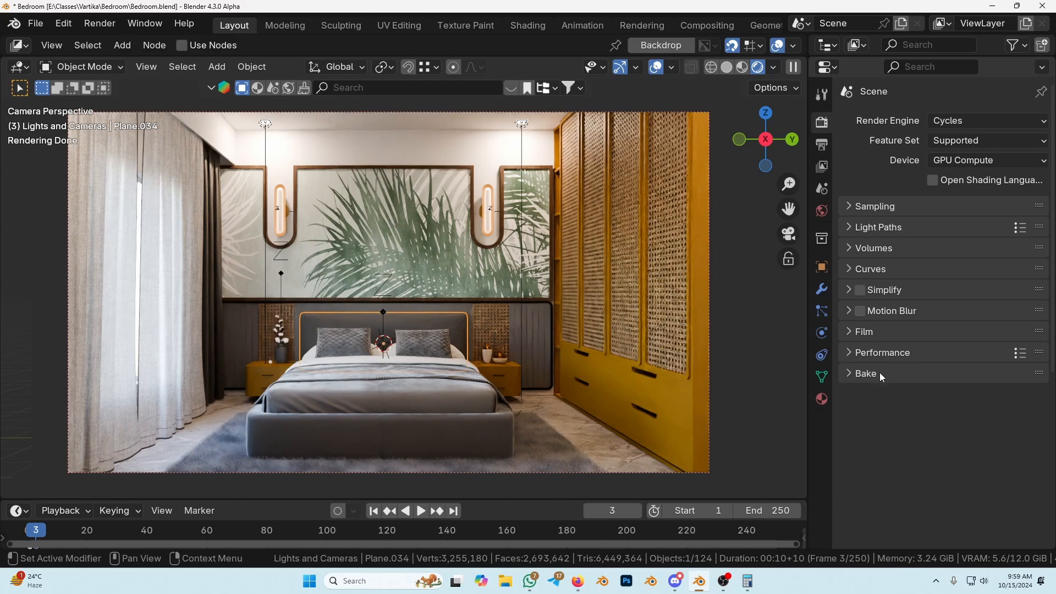
left_click(883, 395)
left_click(883, 397)
left_click(886, 414)
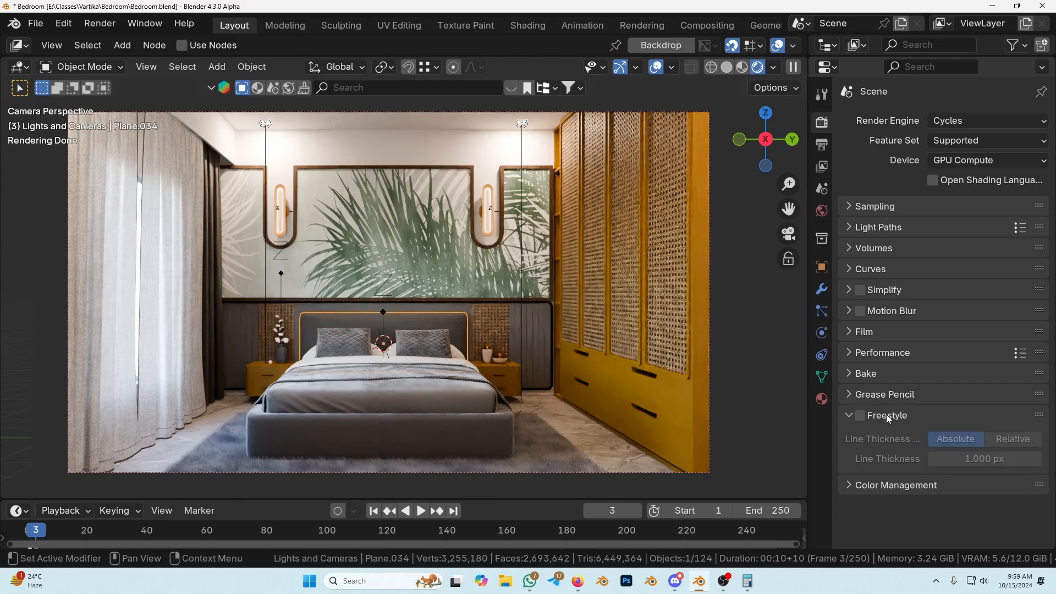
left_click(887, 416)
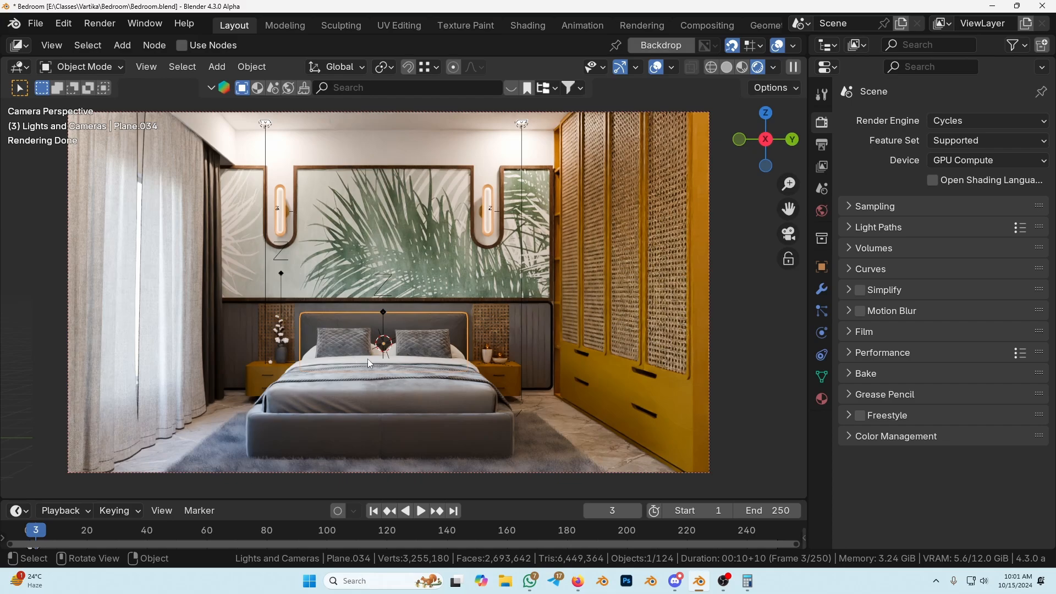
Switch the viewport to solid shading and show more of the room around the camera frame.
key("z")
left_click(487, 360)
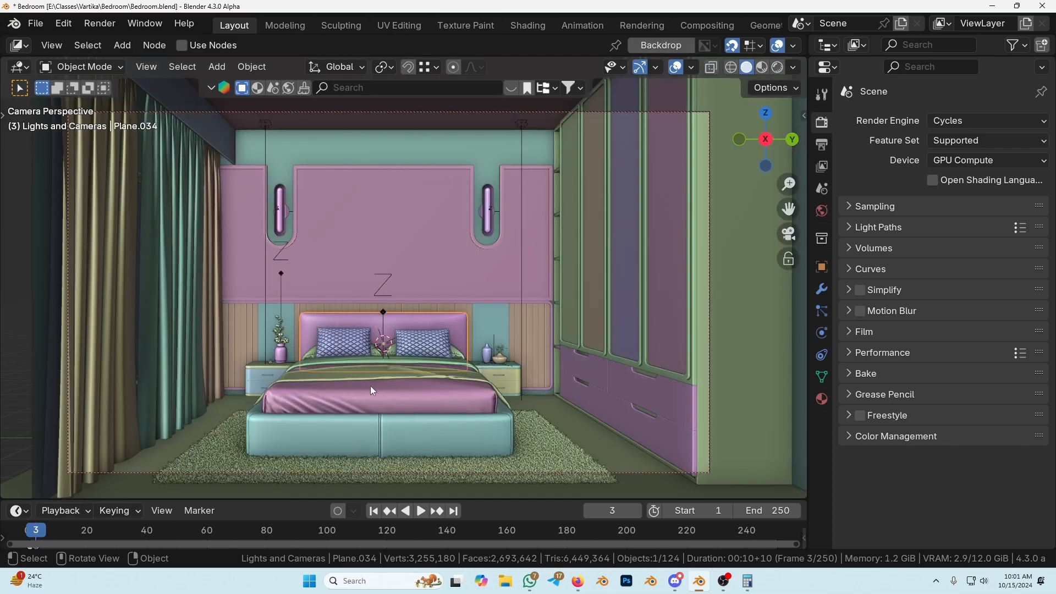
scroll(345, 380, "down", 3)
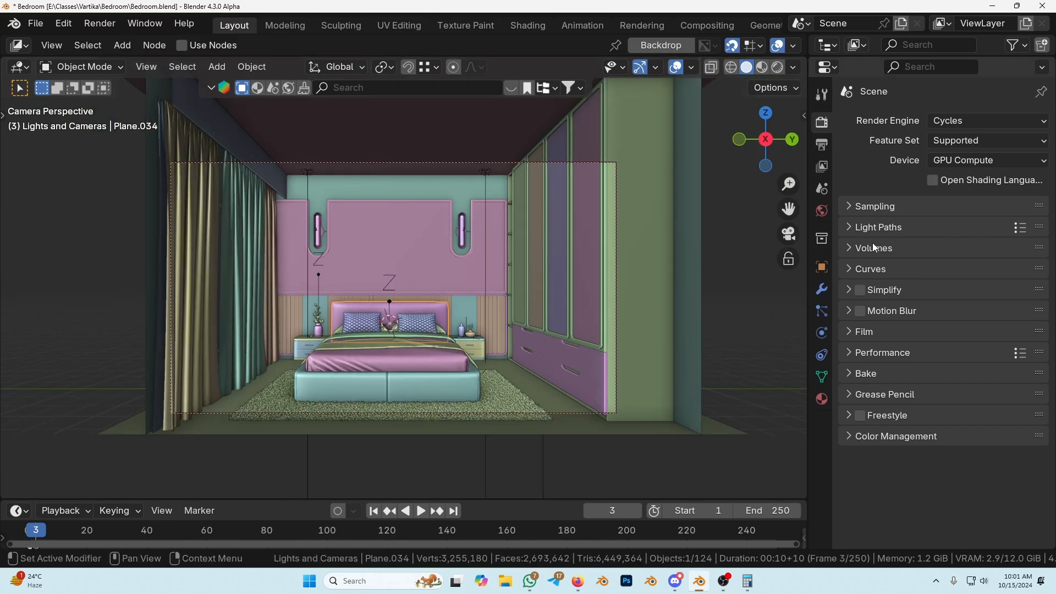
Check the final render's noise threshold, sample and denoise settings, then collapse them.
left_click(876, 211)
left_click(882, 247)
left_click(1000, 269)
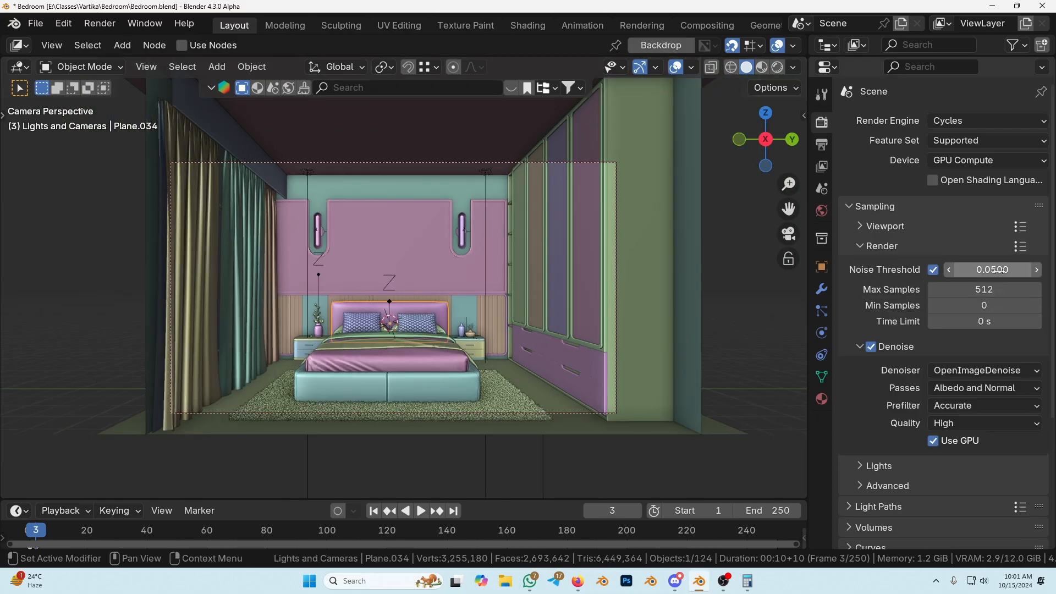
key("Return")
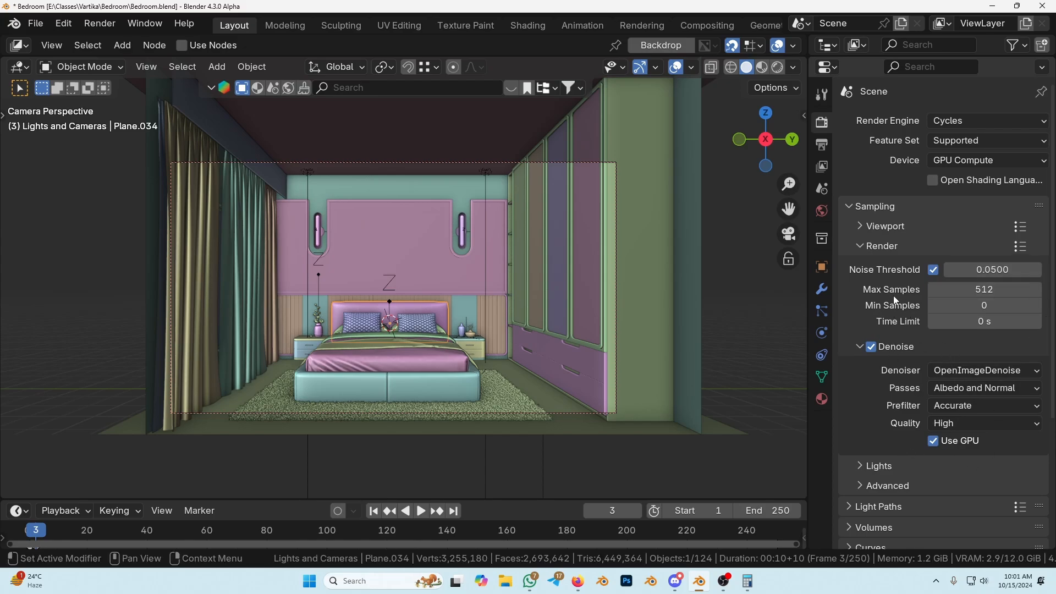
left_click(863, 249)
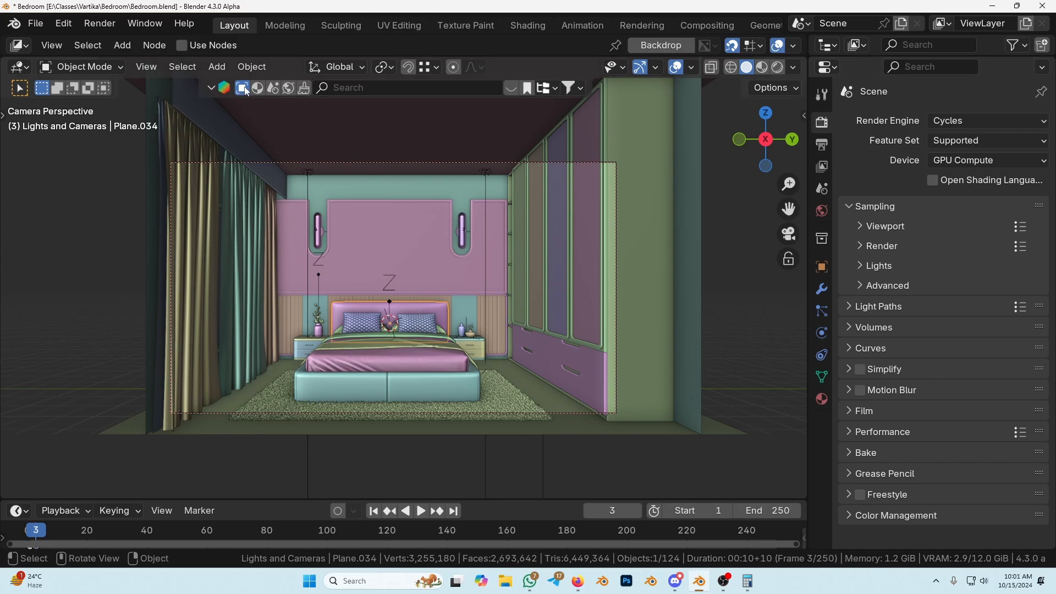
Render the bedroom scene as a still image.
left_click(101, 24)
left_click(102, 26)
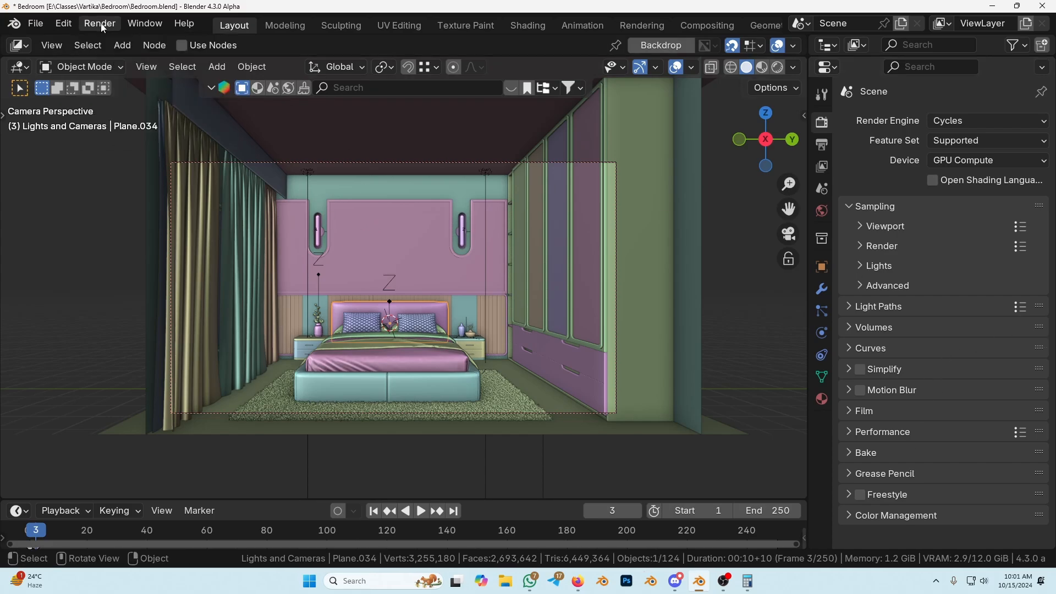
left_click(104, 27)
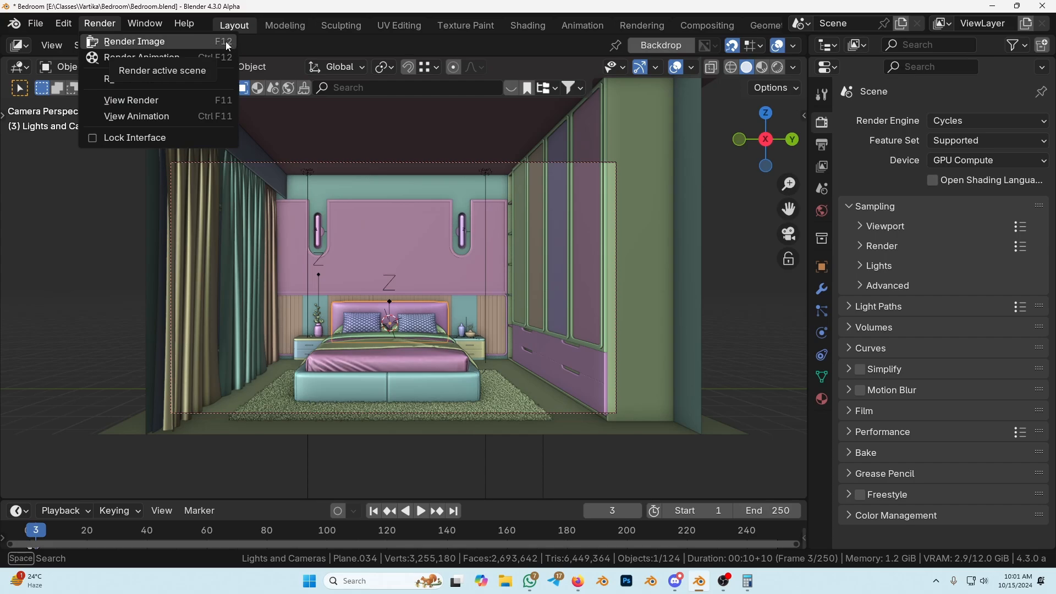
key("F12")
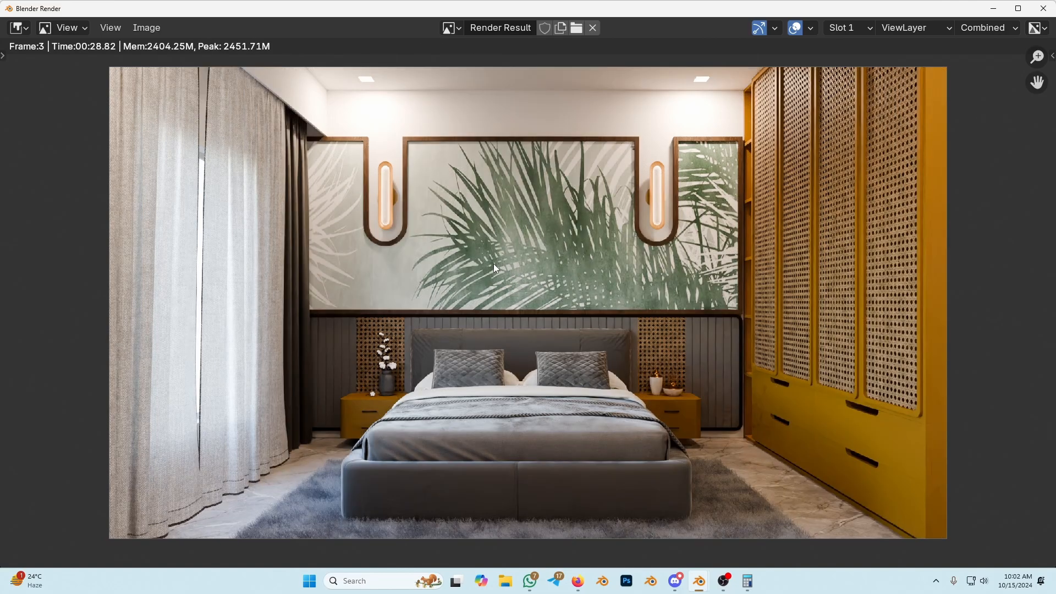
Inspect the rendered headboard, pillows and wall panelling up close, then close the render result.
scroll(424, 355, "up", 3)
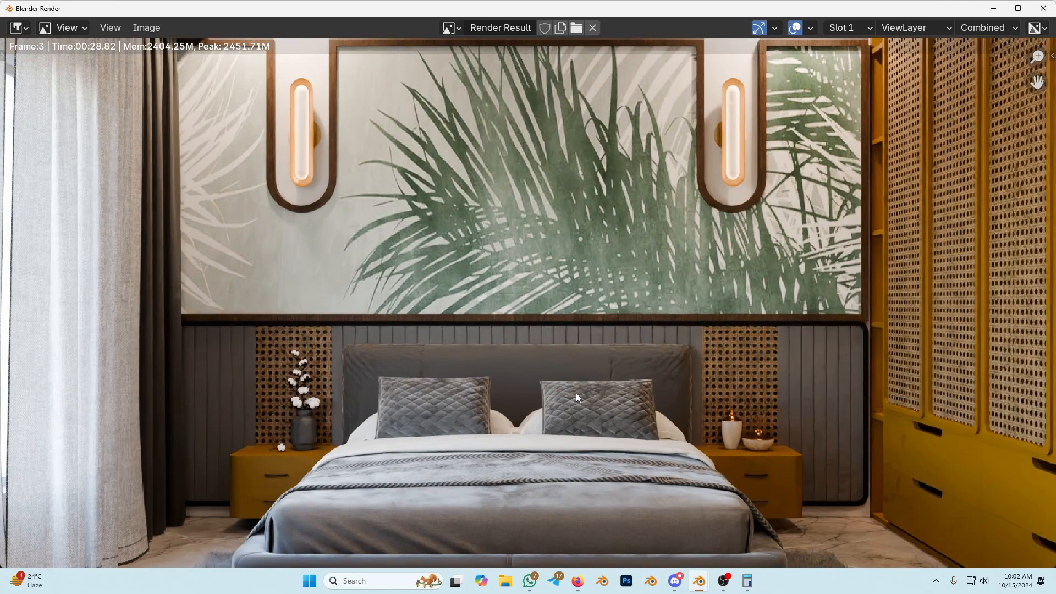
scroll(425, 354, "up", 5)
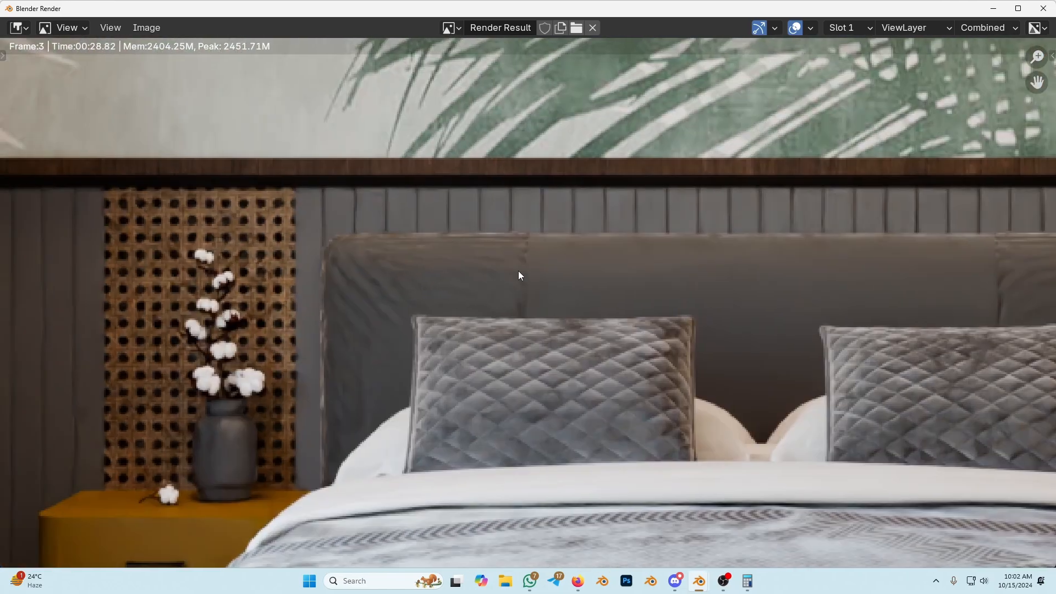
middle_click_drag(1044, 273, 806, 295)
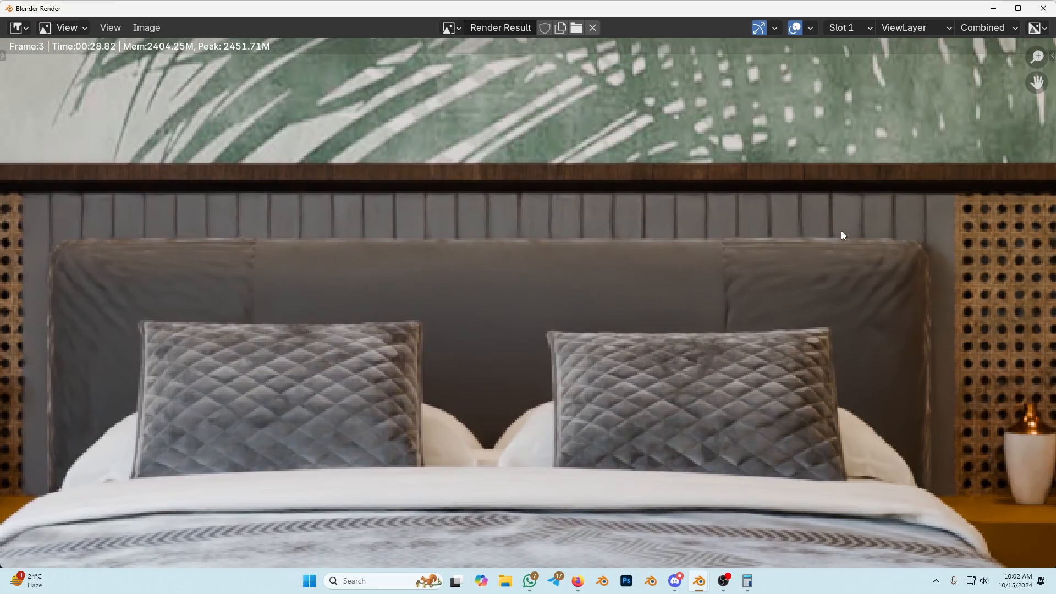
scroll(620, 182, "down", 2)
scroll(607, 259, "down", 4)
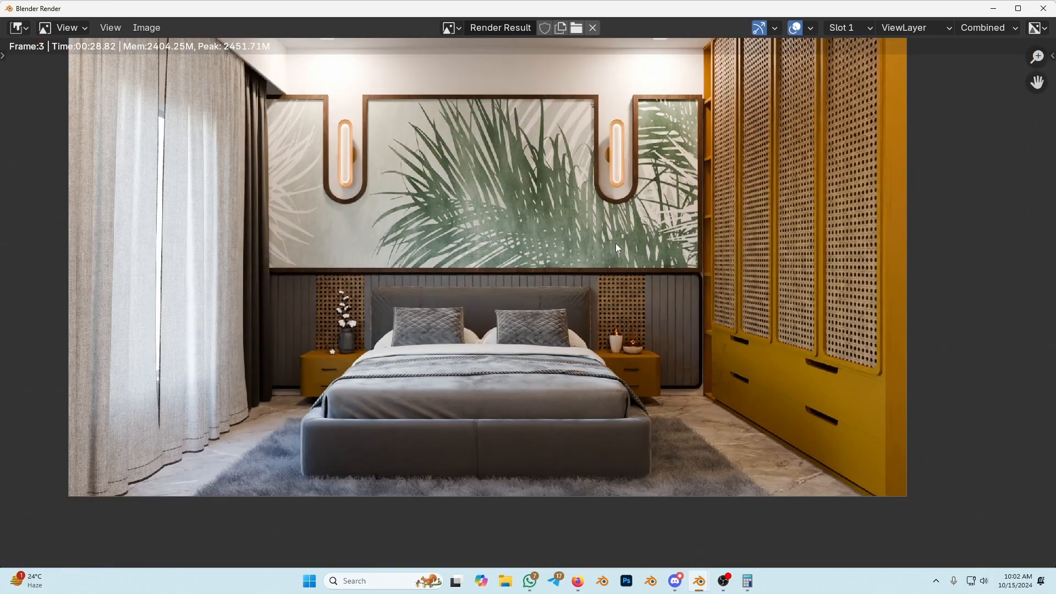
key("Escape")
Set the Cycles feature set to Experimental and check the Subdivision settings.
left_click(963, 144)
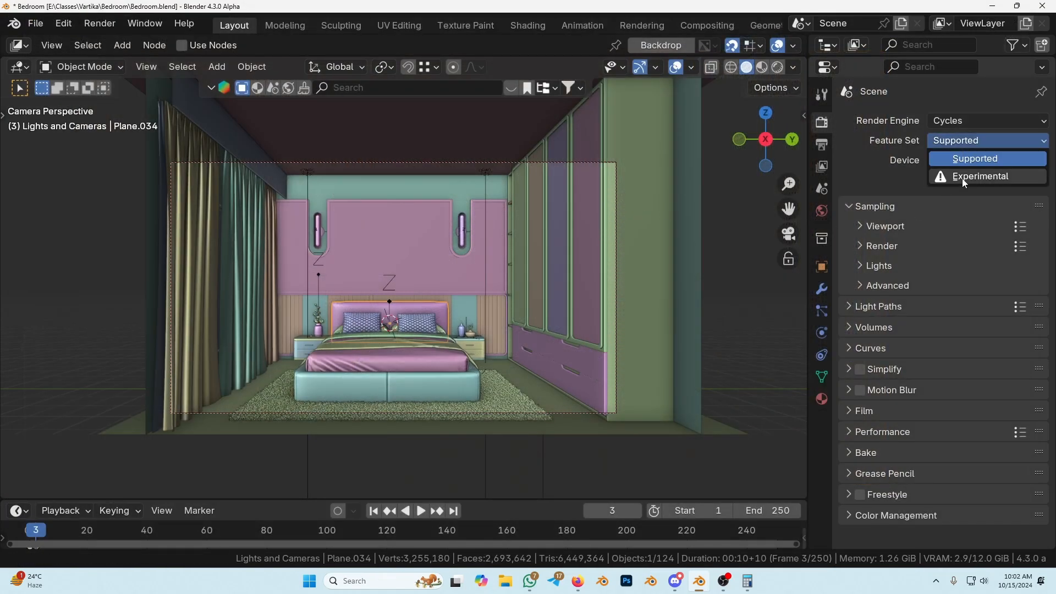
left_click(964, 177)
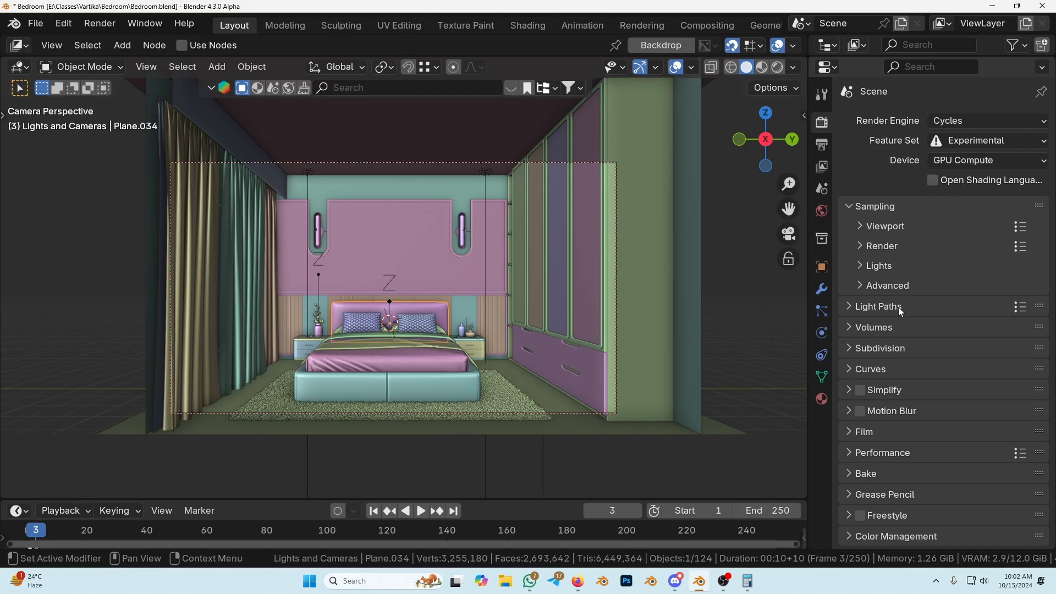
left_click(878, 350)
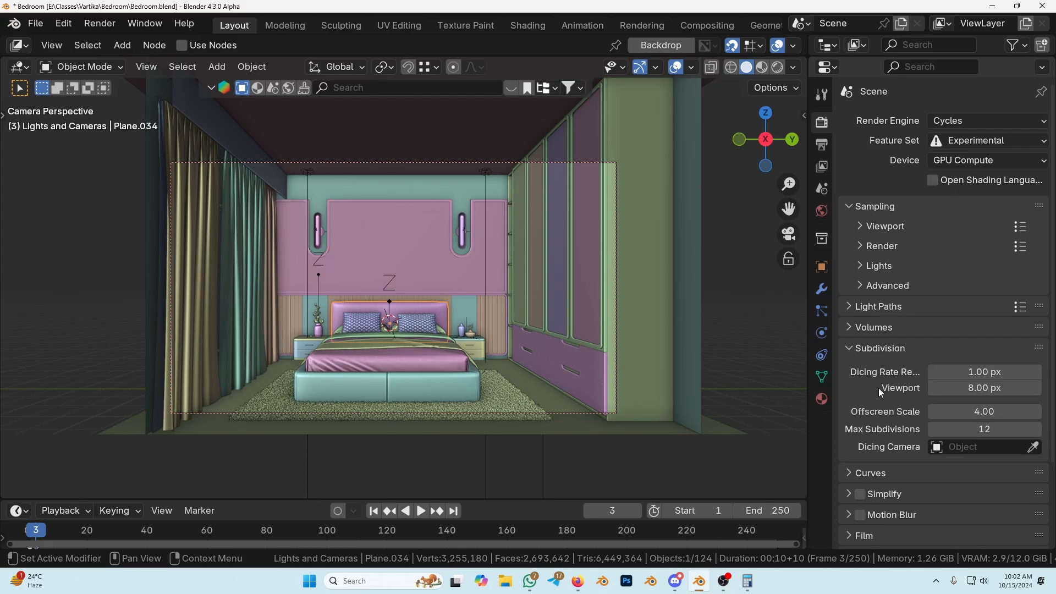
left_click(880, 347)
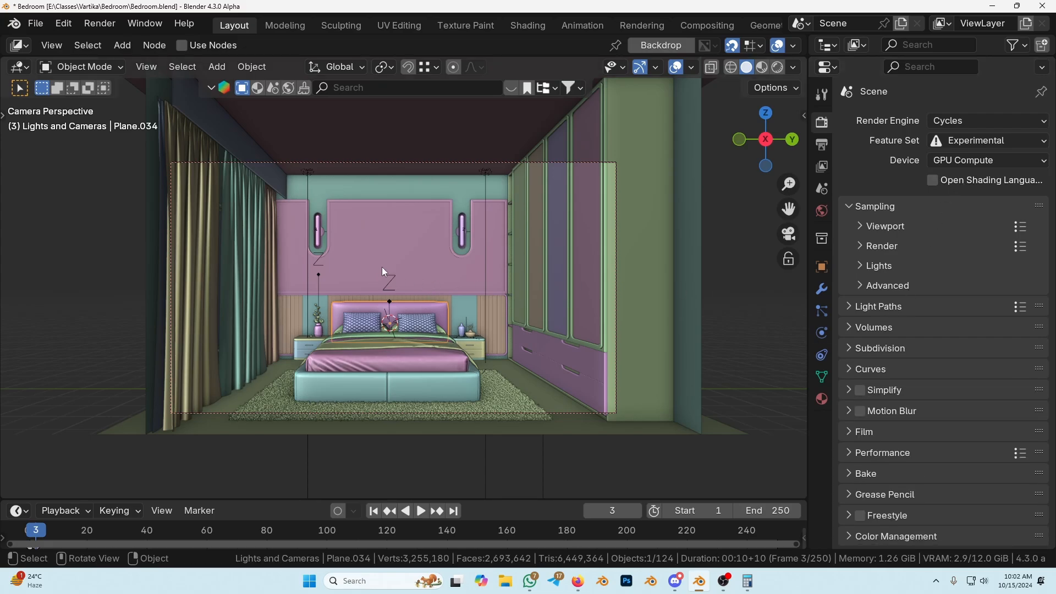
Render the bedroom scene as a still image and check the noise around the bed and wall while it samples.
key("F12")
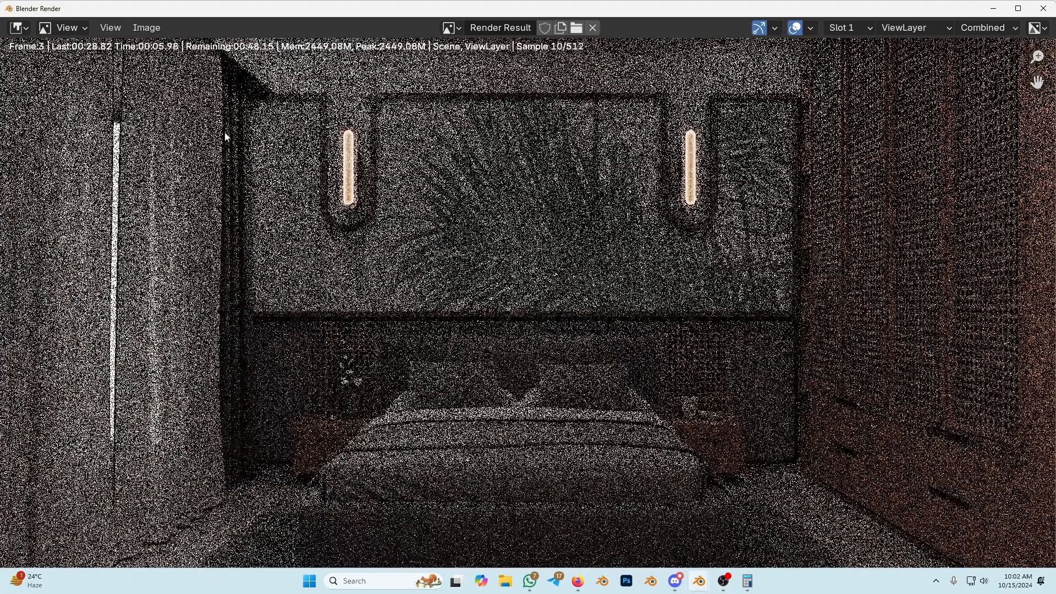
scroll(405, 121, "down", 2)
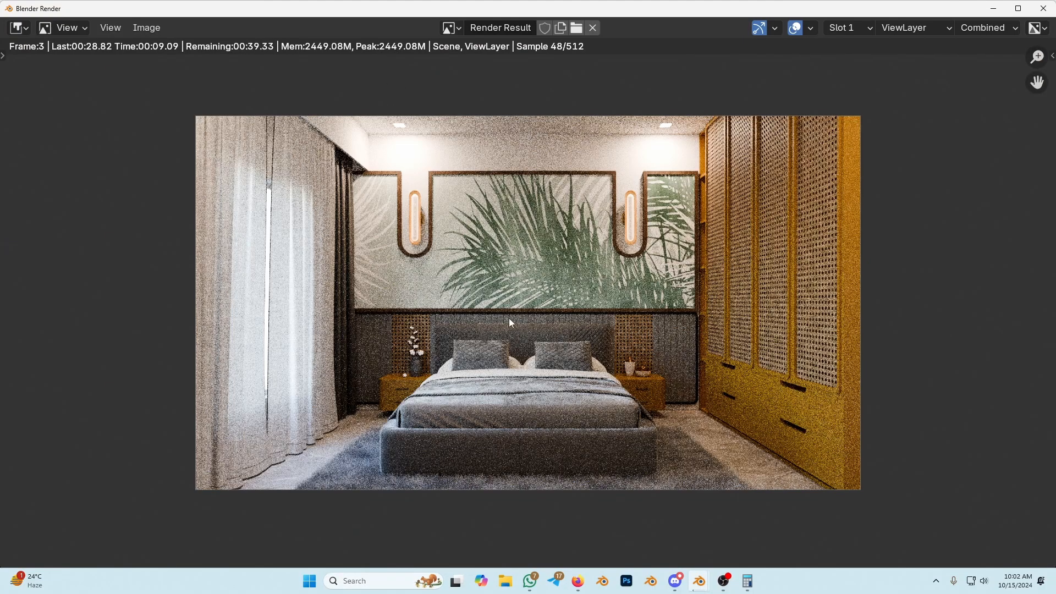
scroll(509, 319, "up", 1)
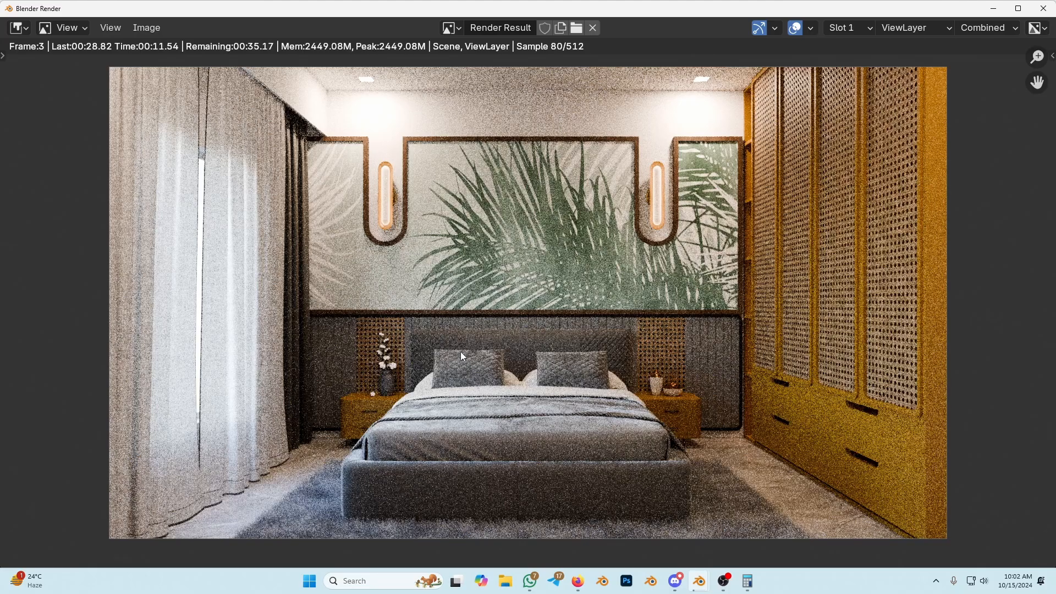
scroll(629, 323, "up", 5)
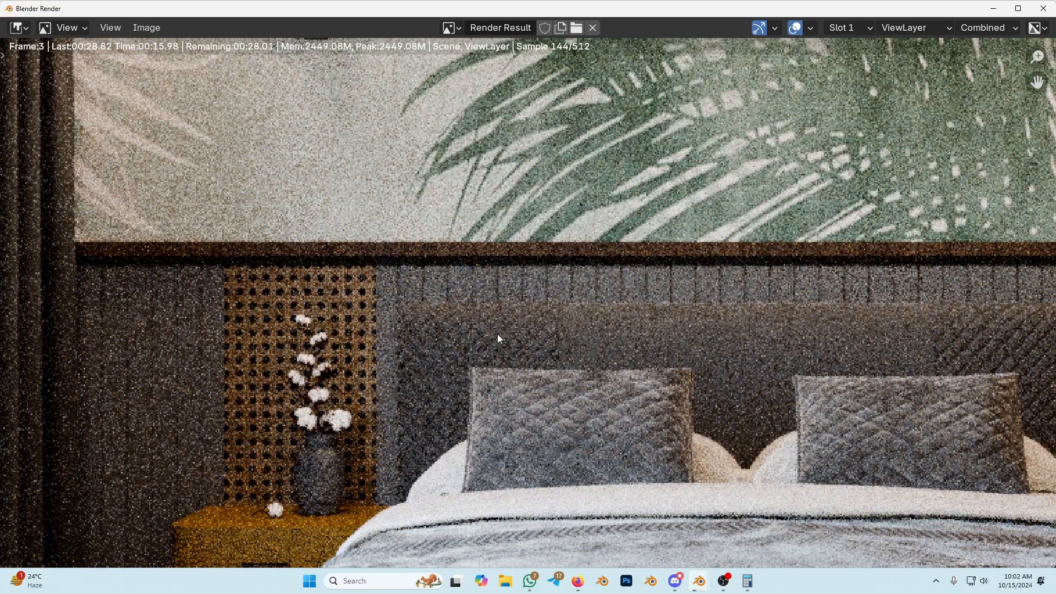
scroll(490, 326, "down", 5)
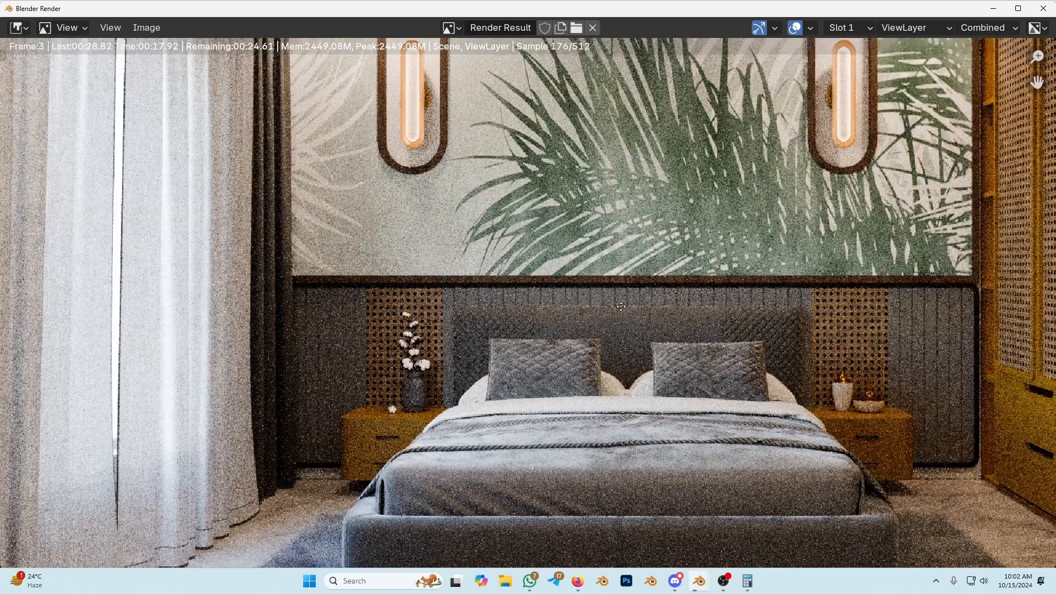
scroll(582, 326, "down", 1)
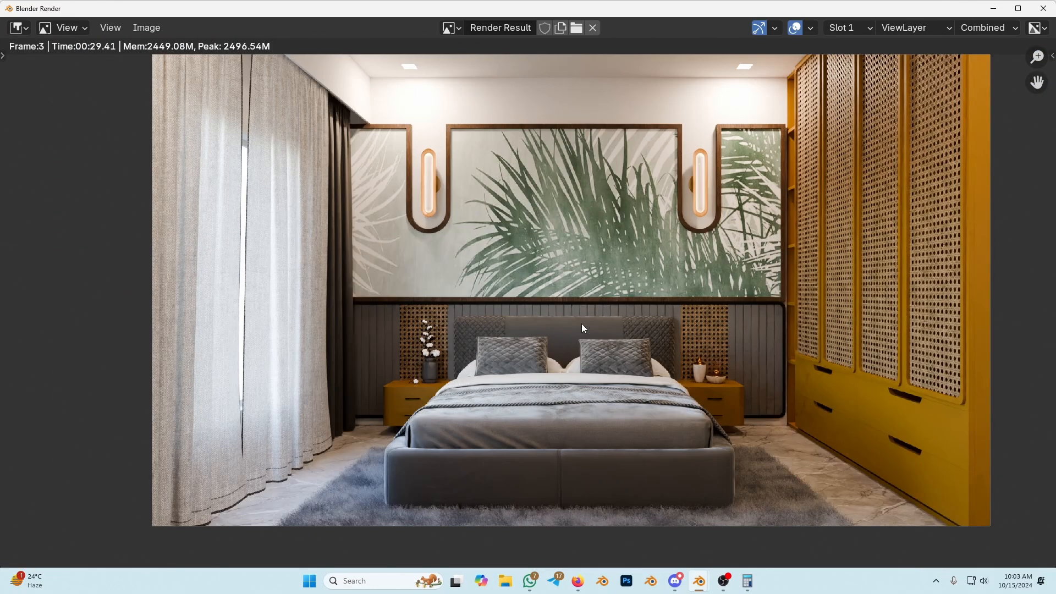
Inspect the finished render's headboard, pillows, nightstand and wardrobe drawers up close.
scroll(601, 266, "up", 5)
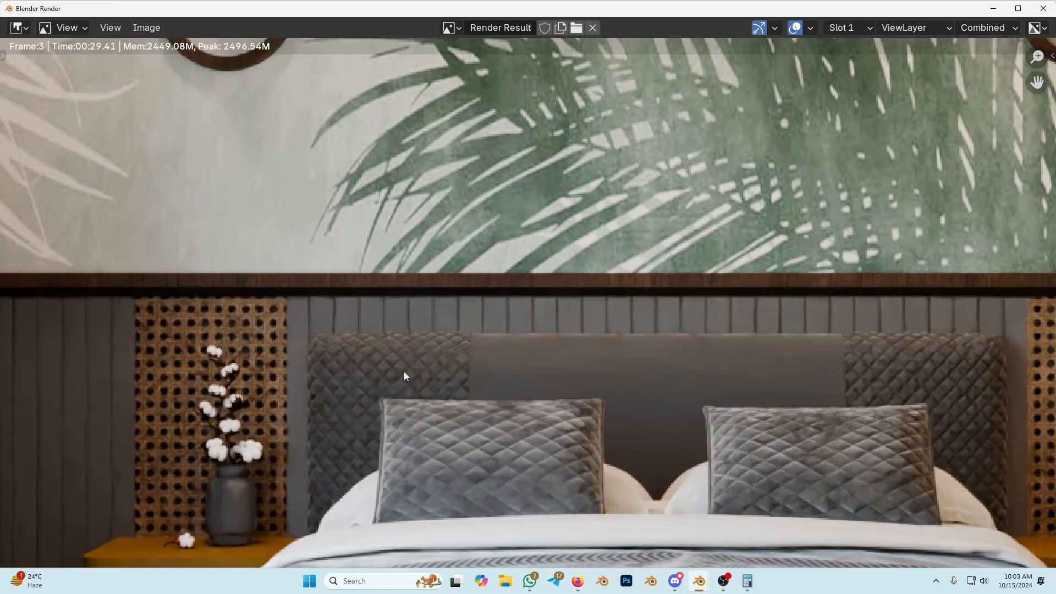
scroll(664, 379, "down", 4)
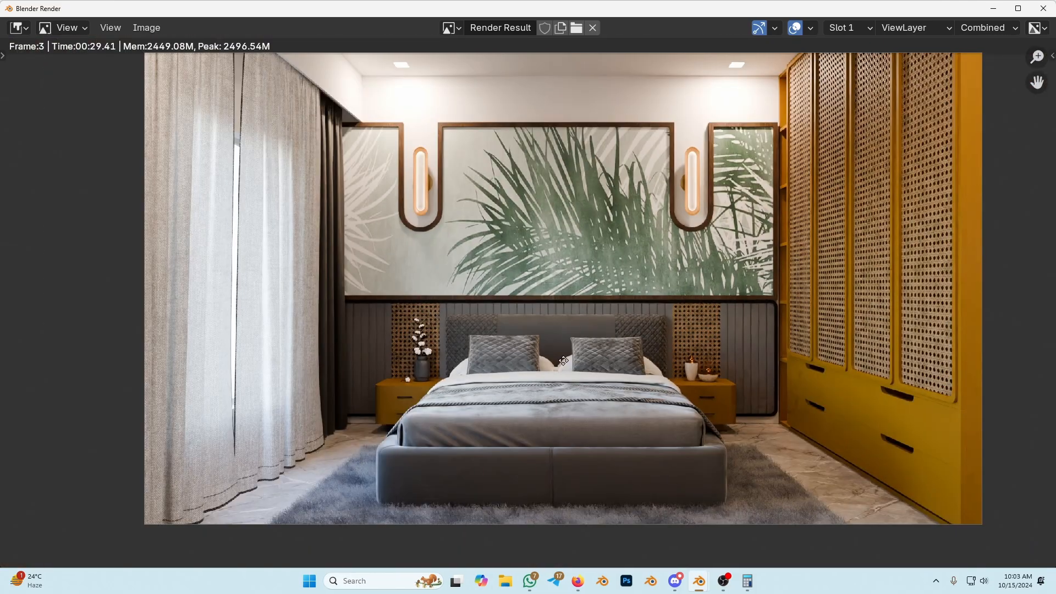
scroll(697, 367, "up", 6)
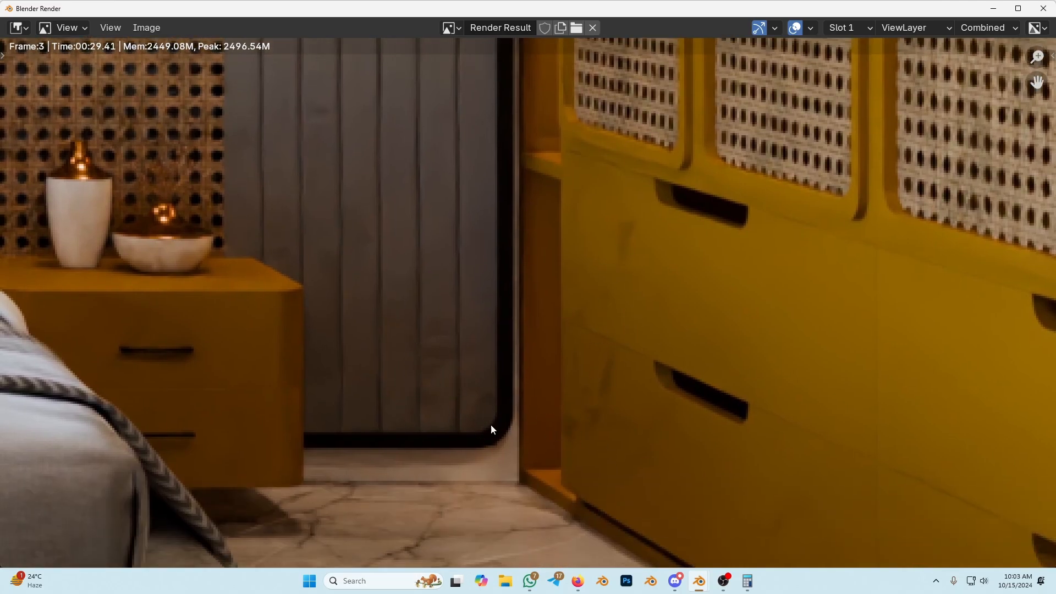
scroll(490, 424, "down", 7)
middle_click_drag(409, 427, 488, 313)
middle_click_drag(338, 291, 430, 322)
scroll(434, 323, "up", 2)
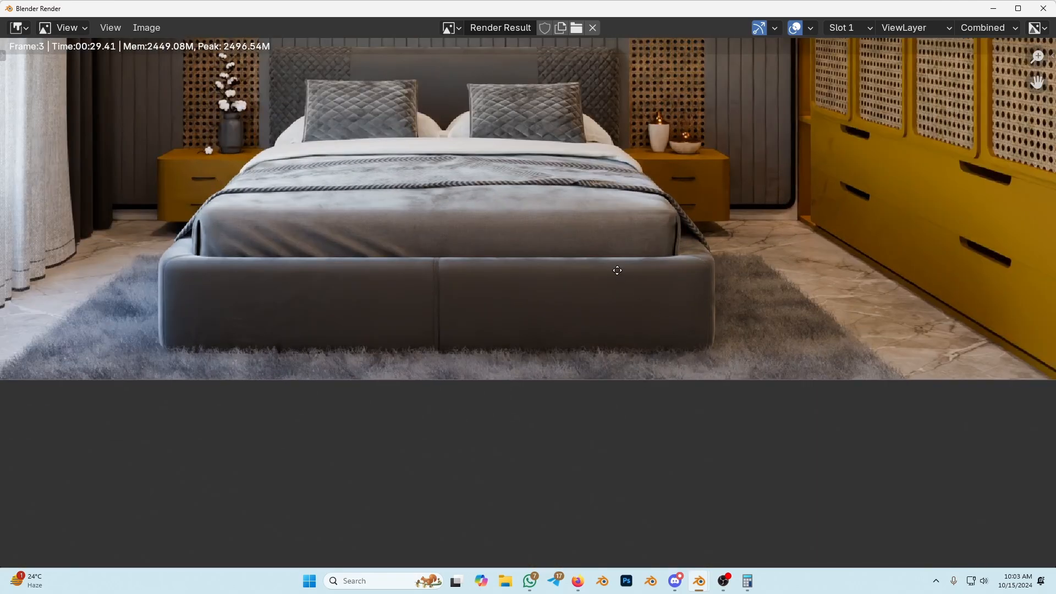
Examine the bed base, curtains, wall lamps and wardrobe in the finished render, then close the render result.
middle_click_drag(617, 270, 603, 416)
middle_click_drag(66, 248, 307, 380)
scroll(524, 309, "down", 2)
middle_click_drag(470, 155, 369, 238)
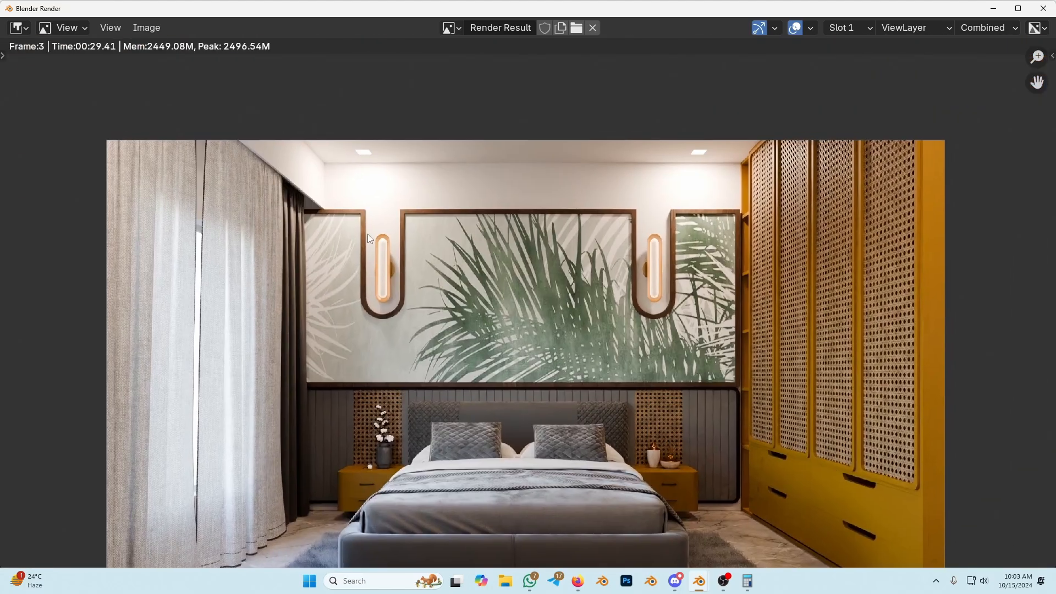
scroll(376, 216, "up", 2)
middle_click_drag(792, 245, 627, 198)
middle_click_drag(635, 519, 589, 387)
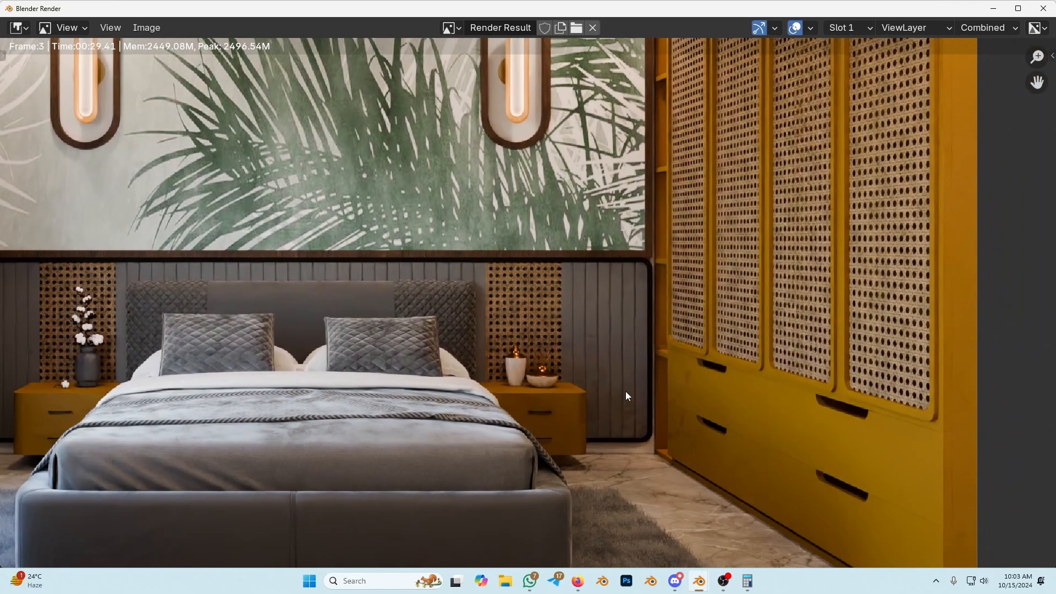
scroll(417, 359, "up", 2)
key("Escape")
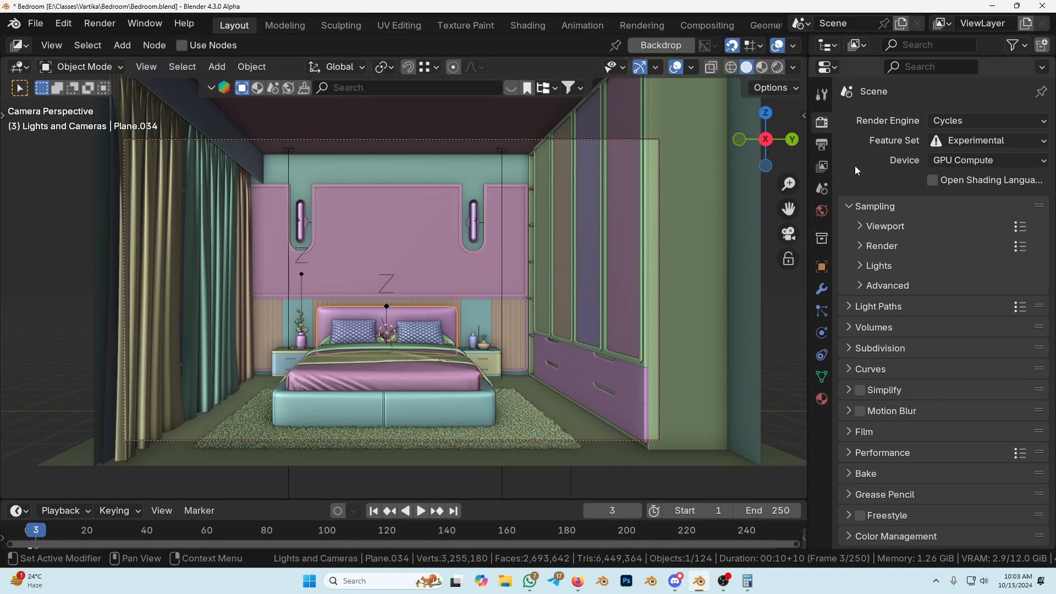
Set the final render's minimum samples to 256 in the Cycles sampling settings.
left_click(890, 248)
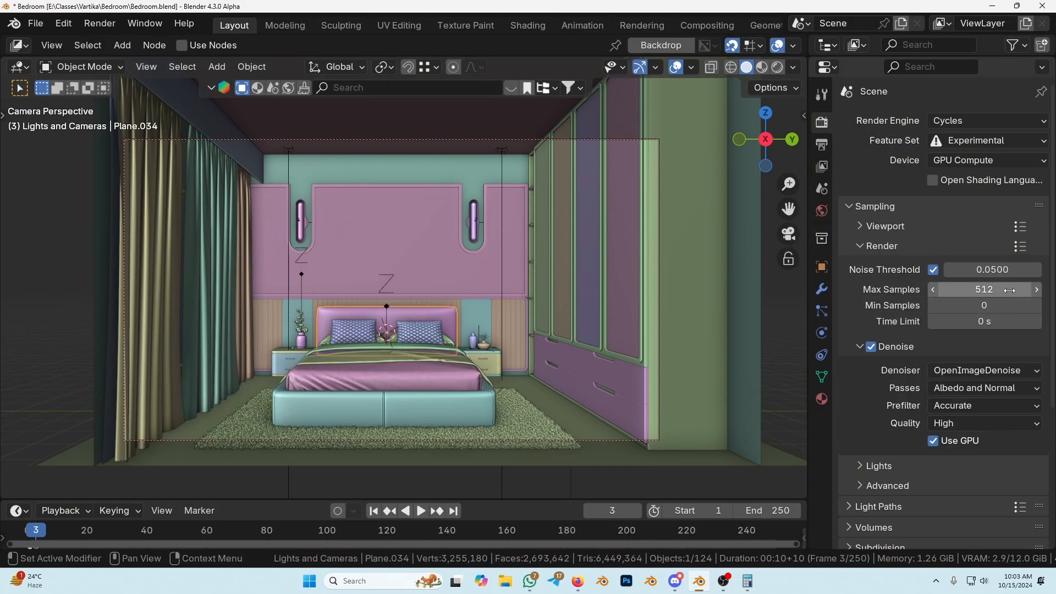
left_click(987, 307)
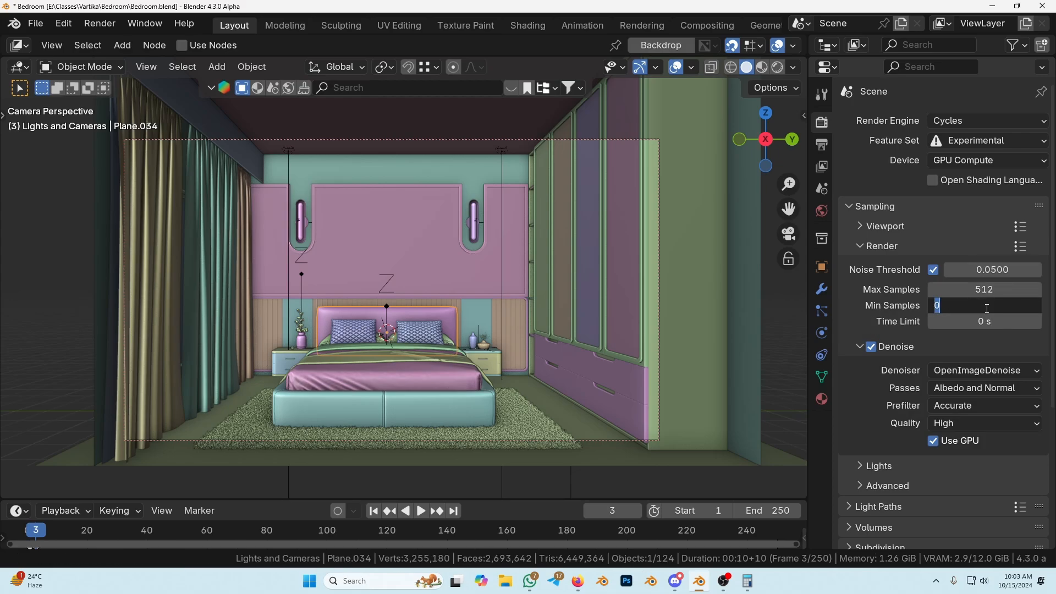
type("256")
key("Return")
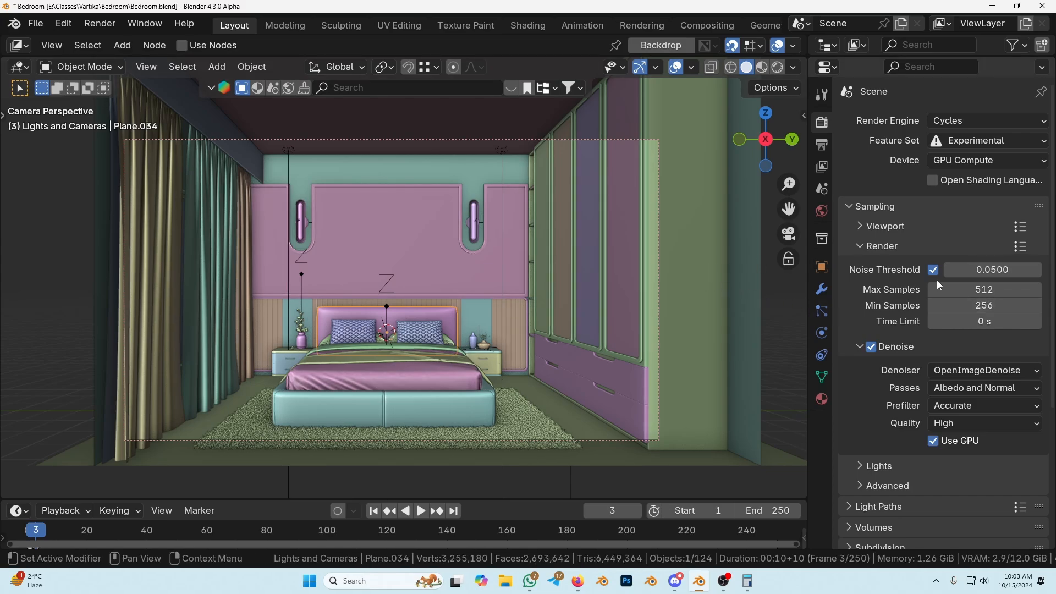
scroll(915, 352, "down", 3)
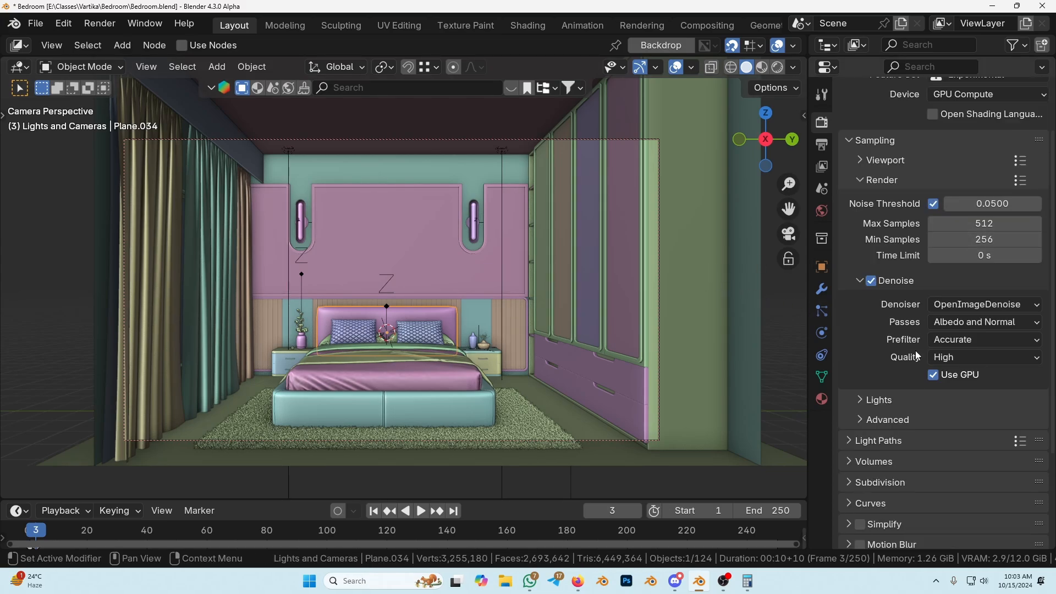
Render the bedroom scene again with the new minimum samples and bring the whole image into view.
key("F12")
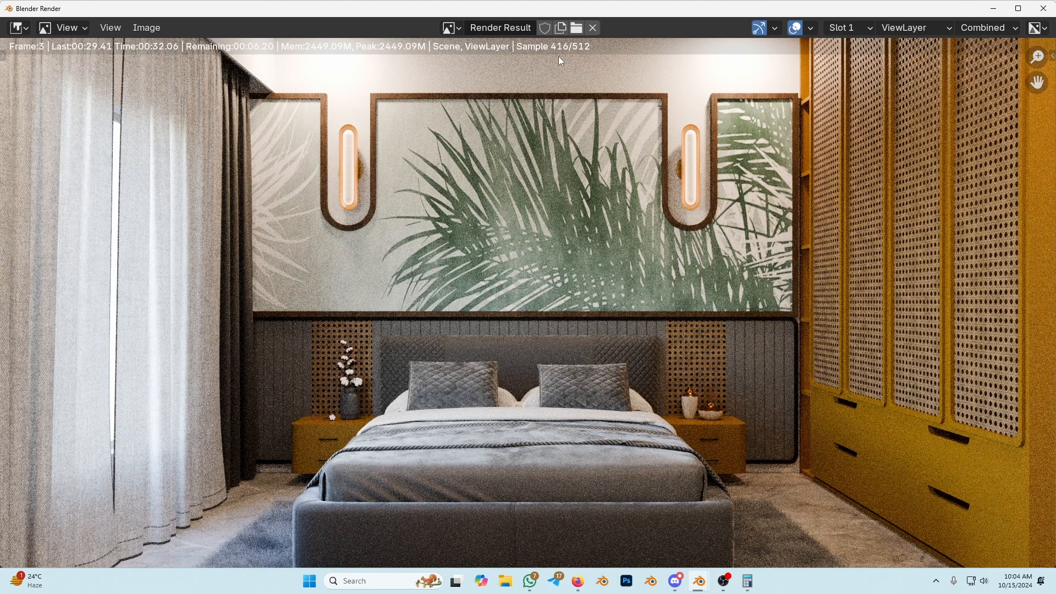
scroll(659, 216, "down", 2)
scroll(659, 216, "up", 1)
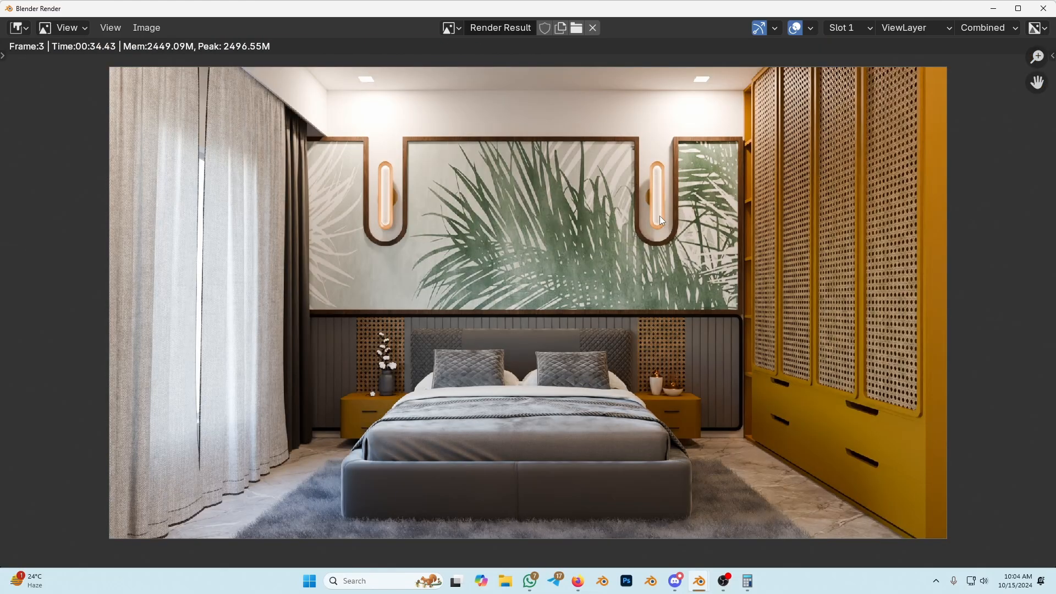
Inspect the new render's nightstand, cane panels, wall lamps and palm wallpaper up close.
scroll(511, 204, "up", 6)
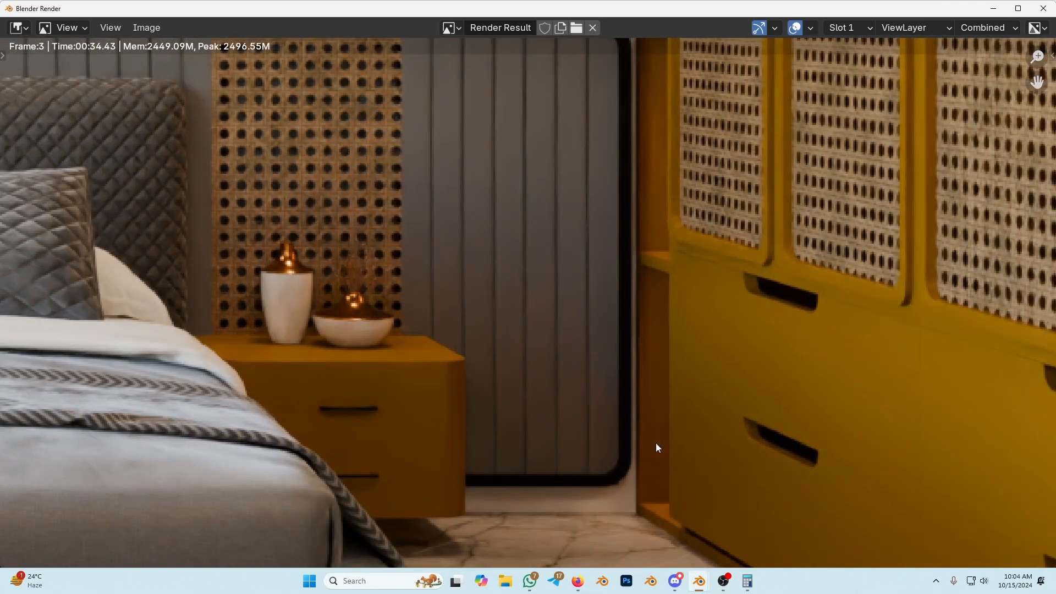
scroll(723, 270, "down", 2)
middle_click_drag(724, 269, 348, 249)
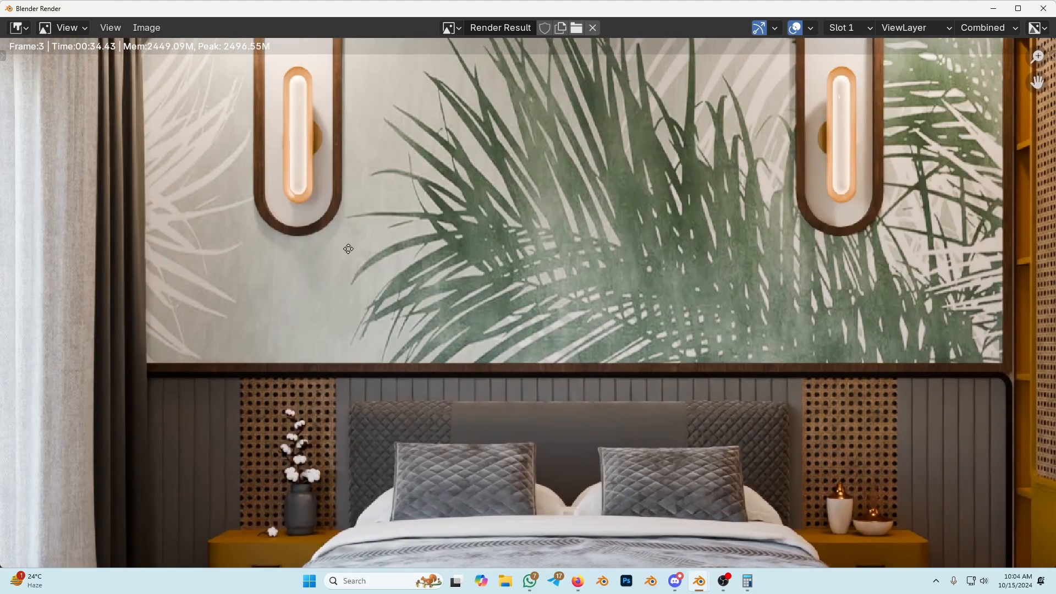
scroll(389, 183, "down", 7)
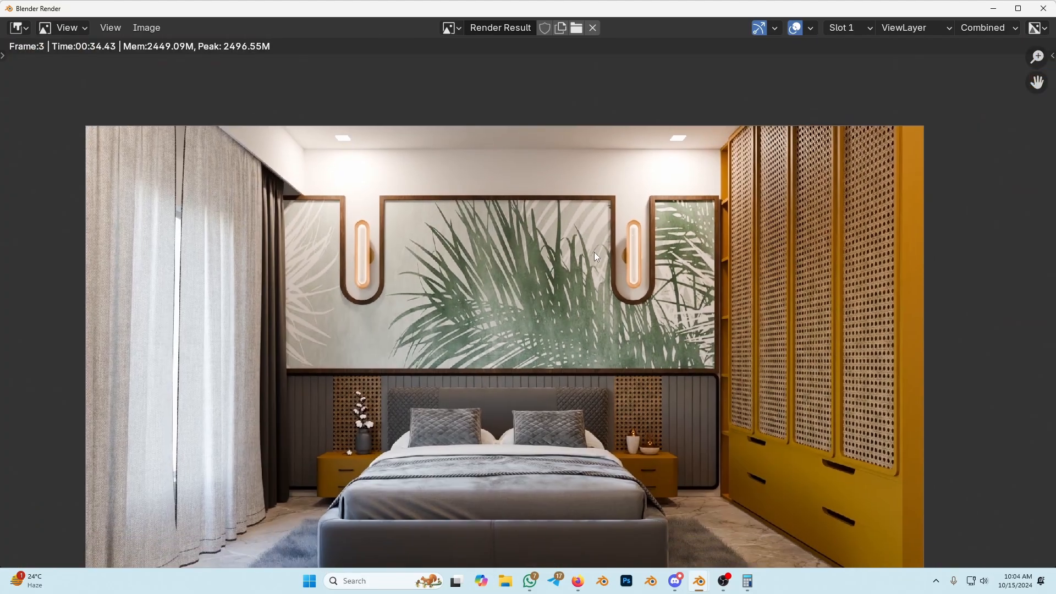
key("Home")
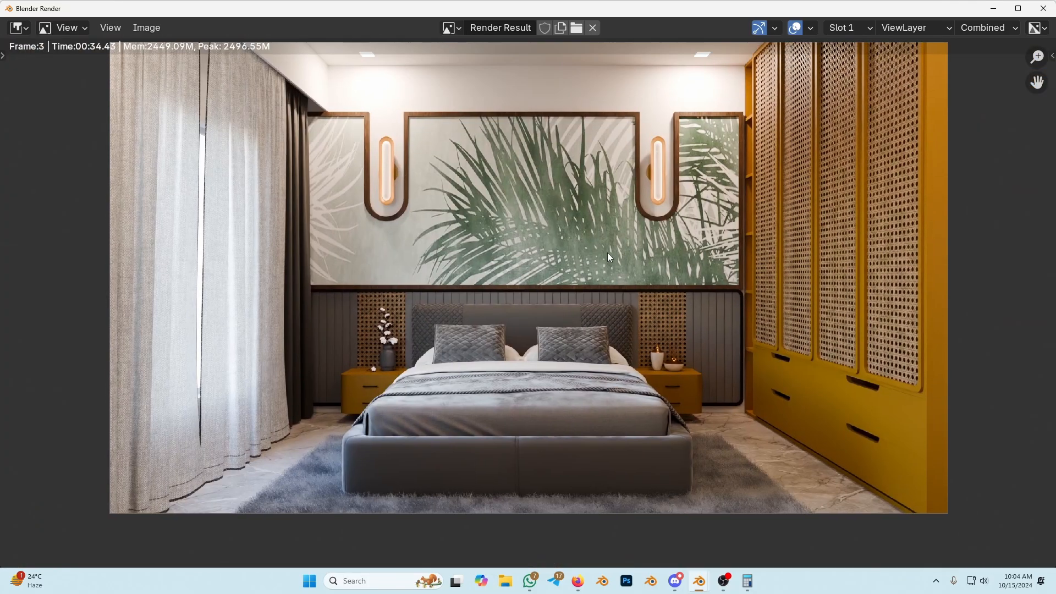
Examine the bed base, rug, blanket and pillows in the new render, then close the render result.
scroll(593, 319, "up", 6)
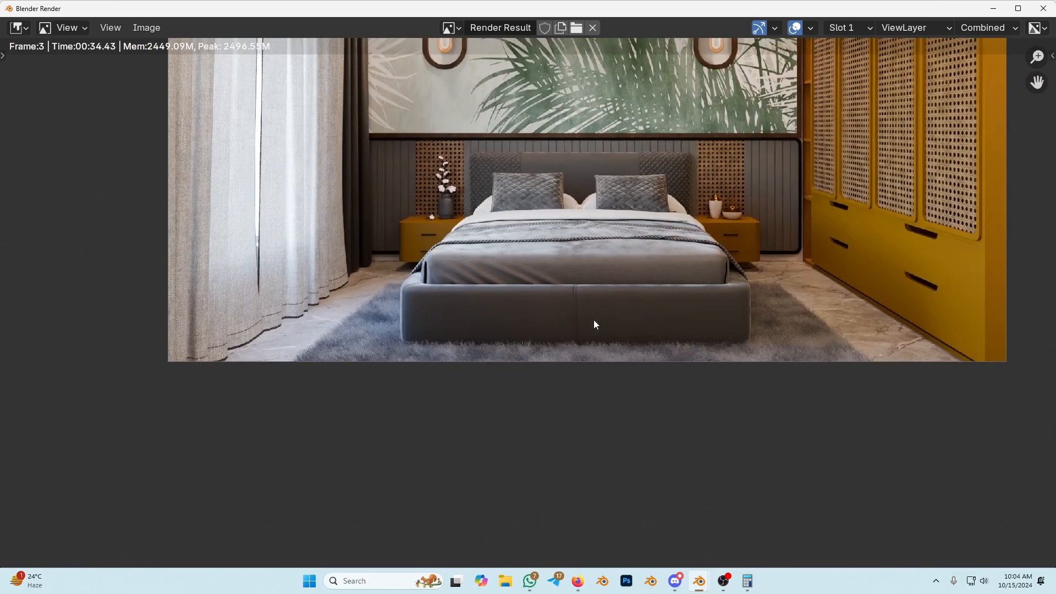
scroll(505, 336, "down", 1)
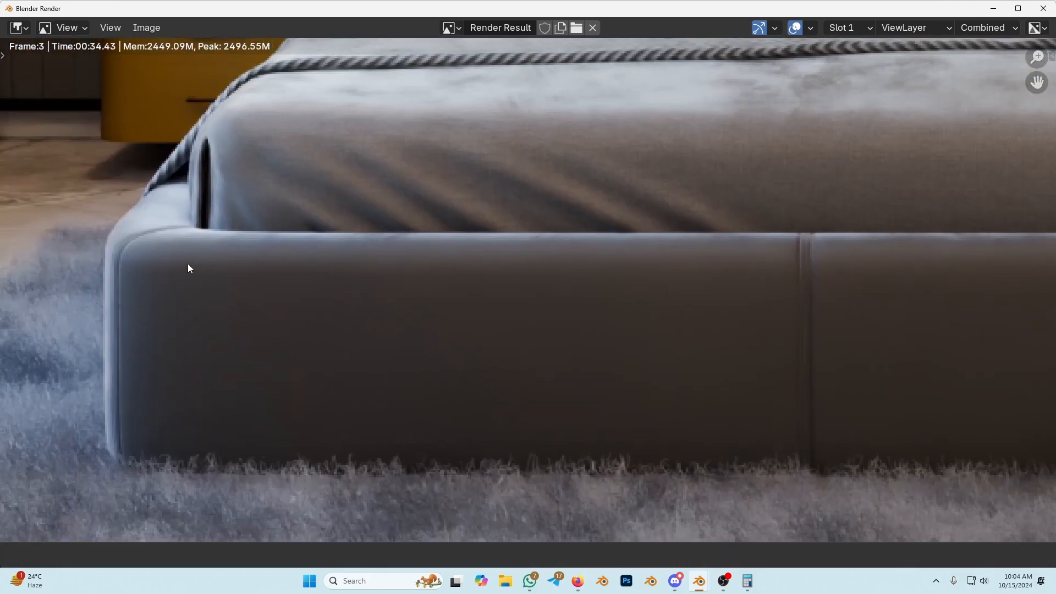
scroll(188, 267, "down", 6)
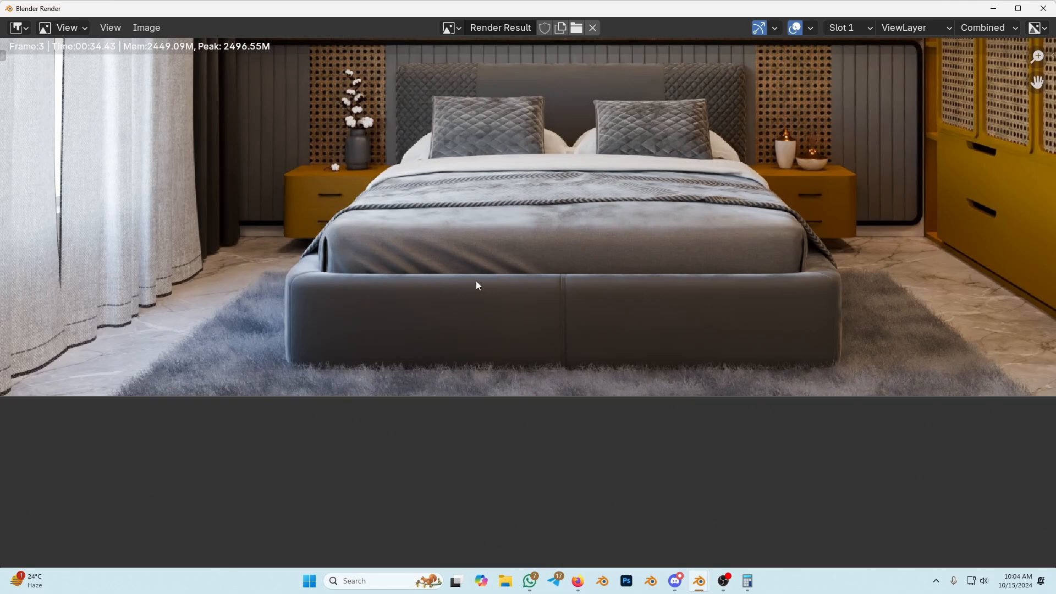
scroll(476, 283, "down", 2)
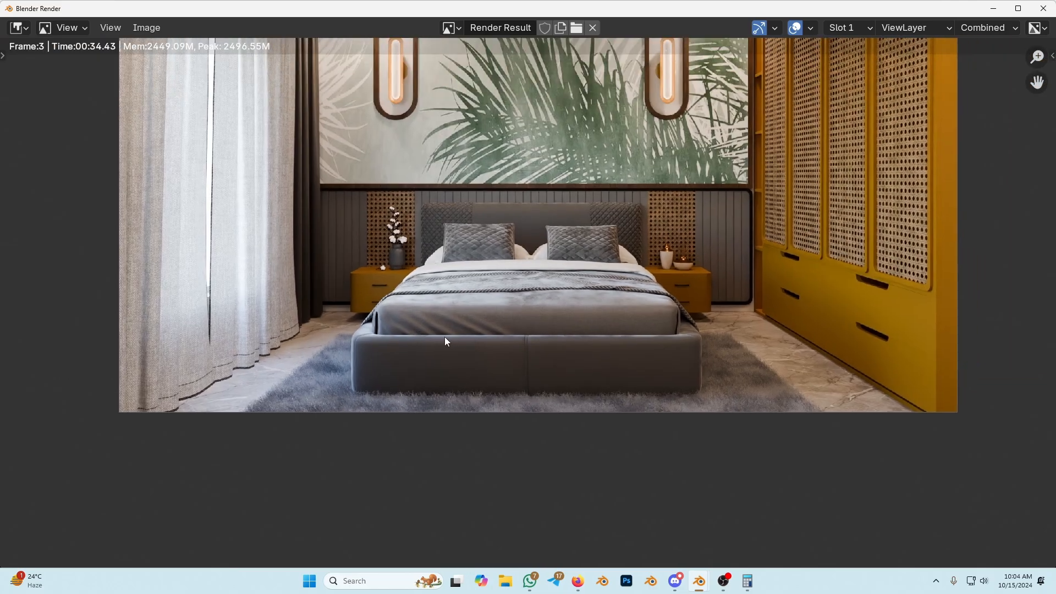
scroll(444, 315, "up", 3)
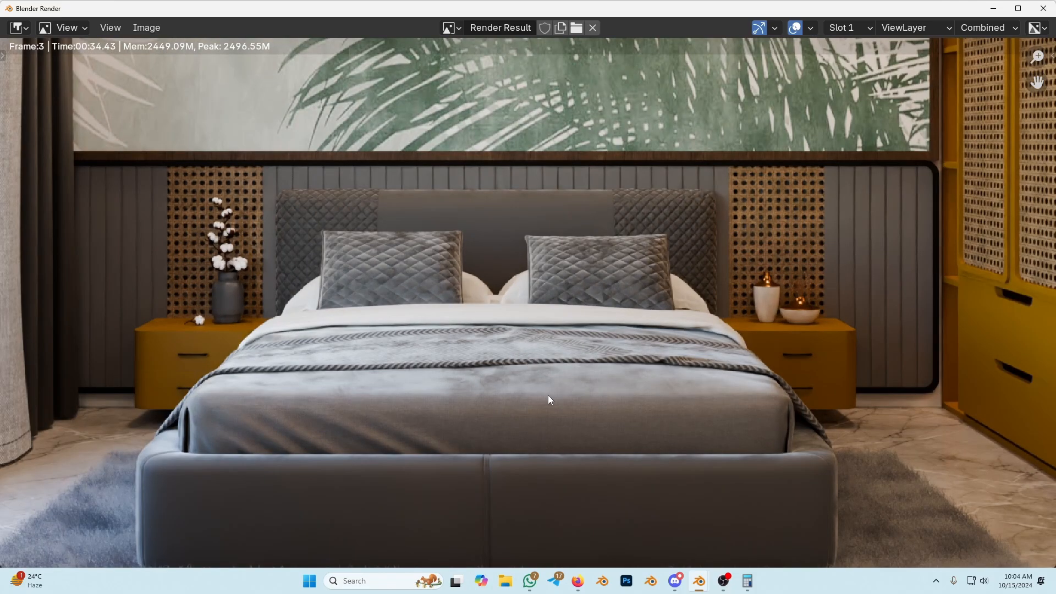
scroll(401, 367, "up", 1)
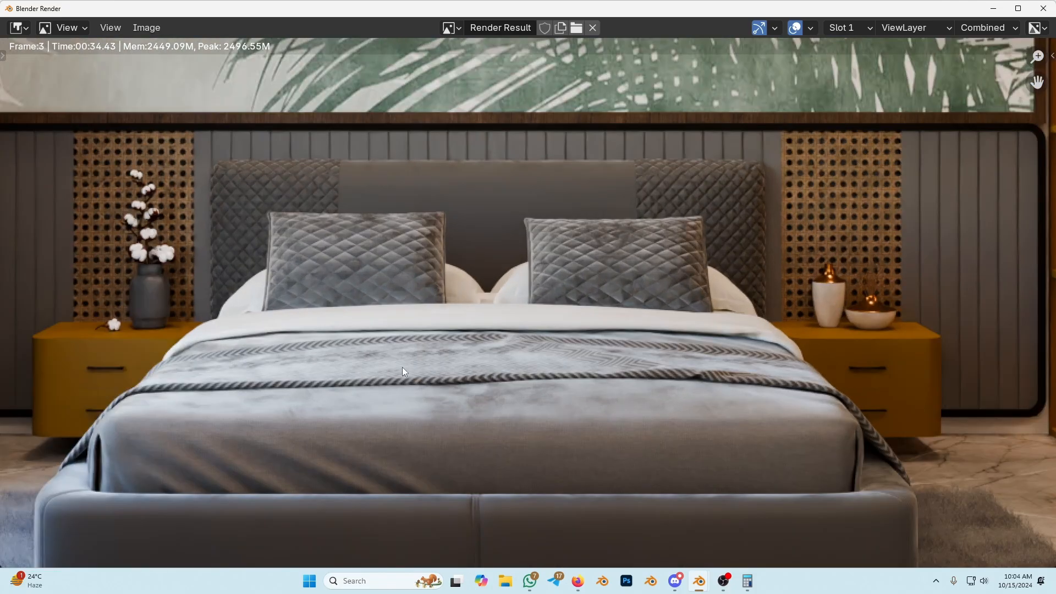
scroll(507, 373, "down", 2)
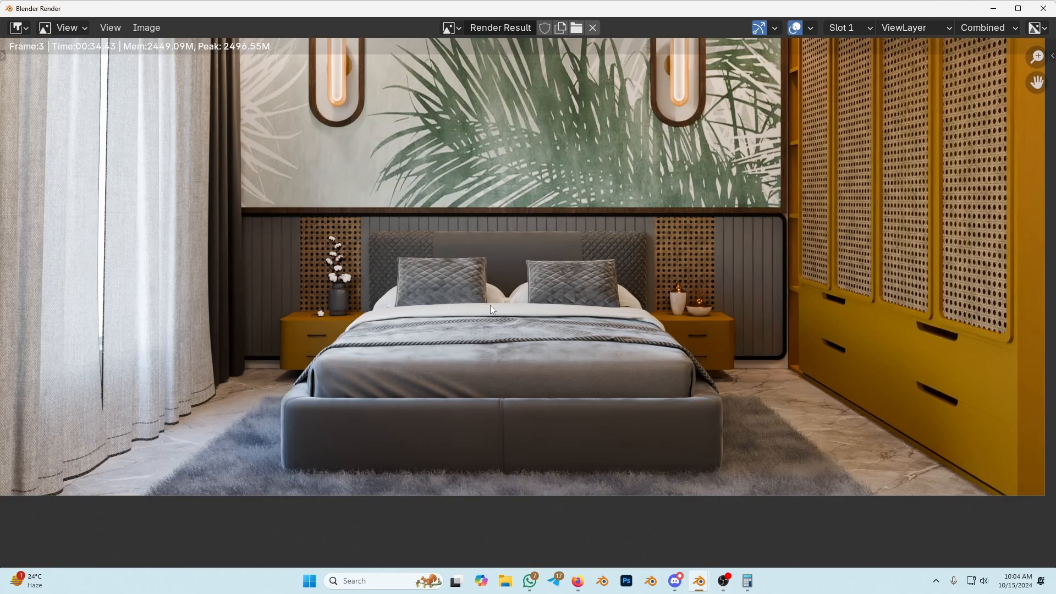
scroll(486, 306, "down", 1)
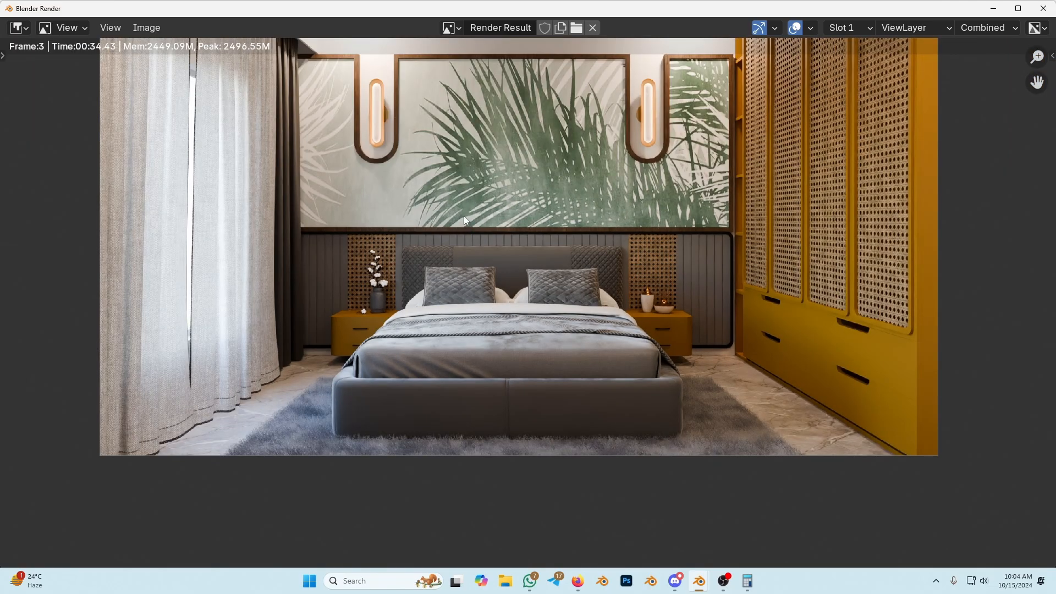
middle_click_drag(463, 215, 490, 279)
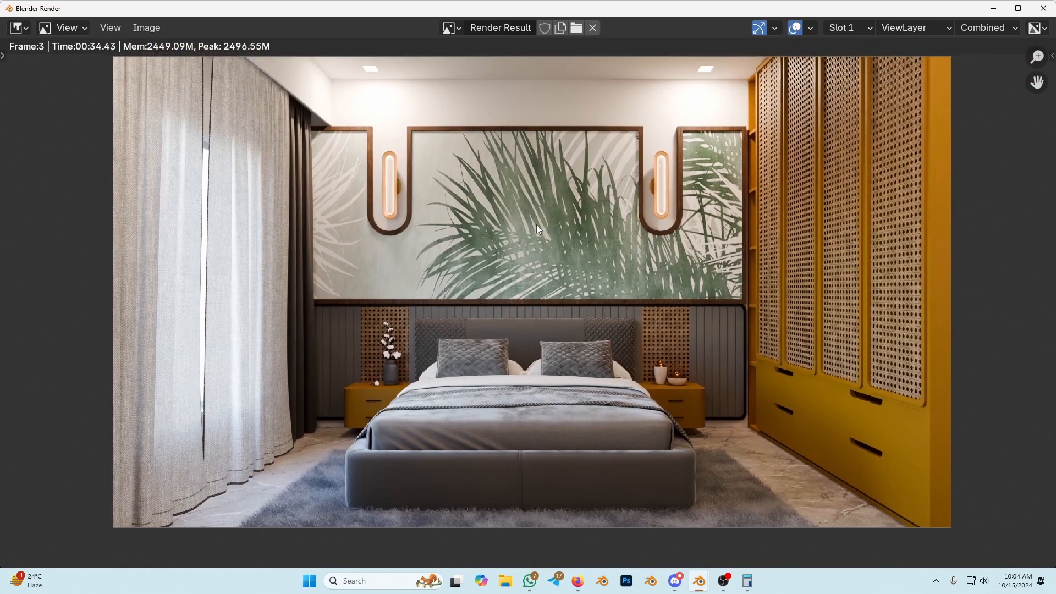
middle_click_drag(592, 222, 597, 224)
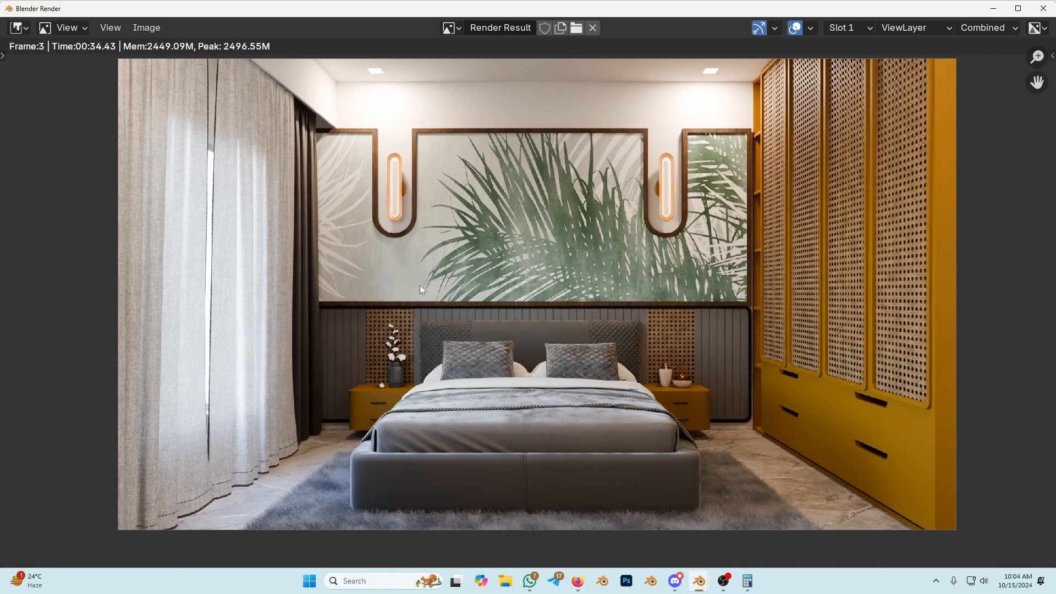
key("Escape")
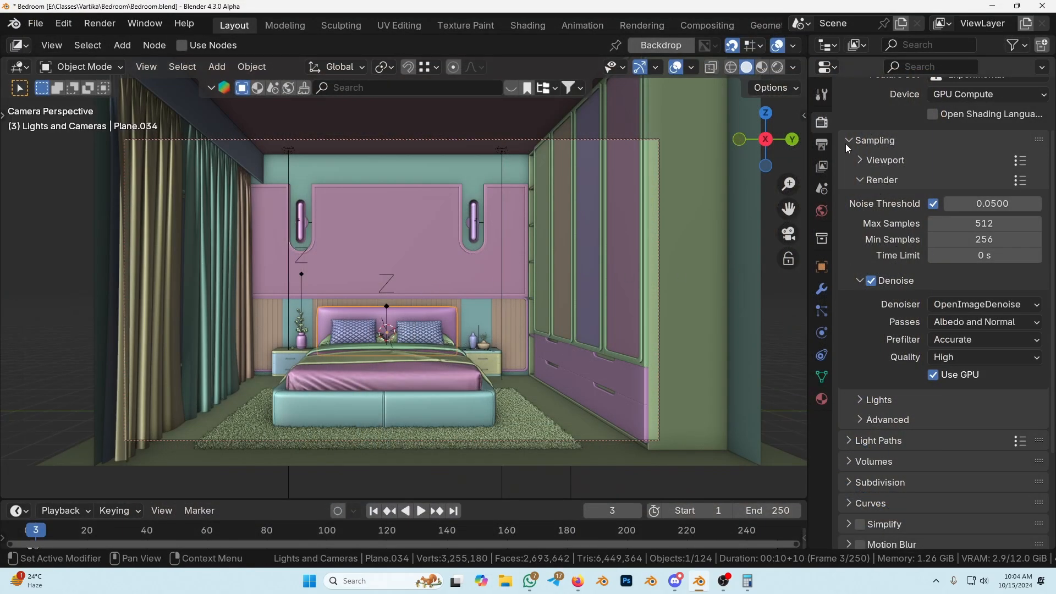
left_click(821, 146)
scroll(315, 267, "down", 1)
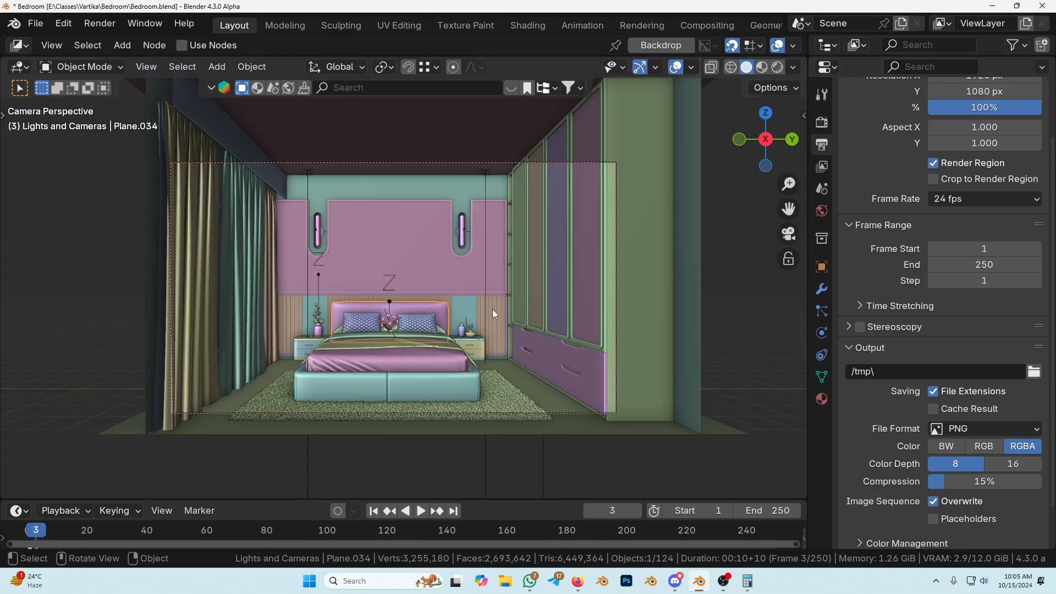
key("alt+Tab")
left_click(640, 120)
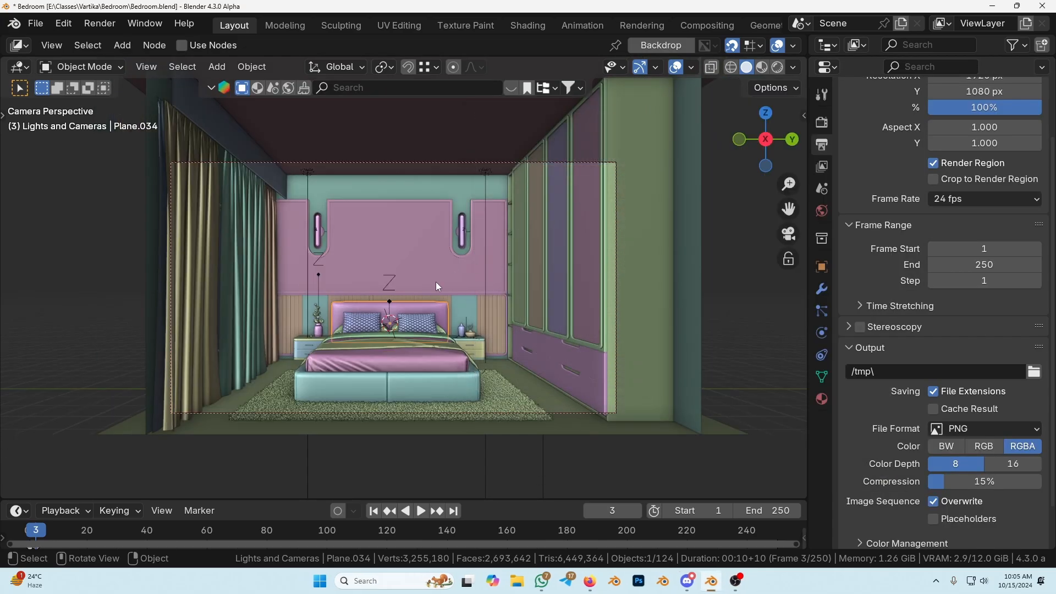
left_click(828, 122)
scroll(873, 156, "up", 3)
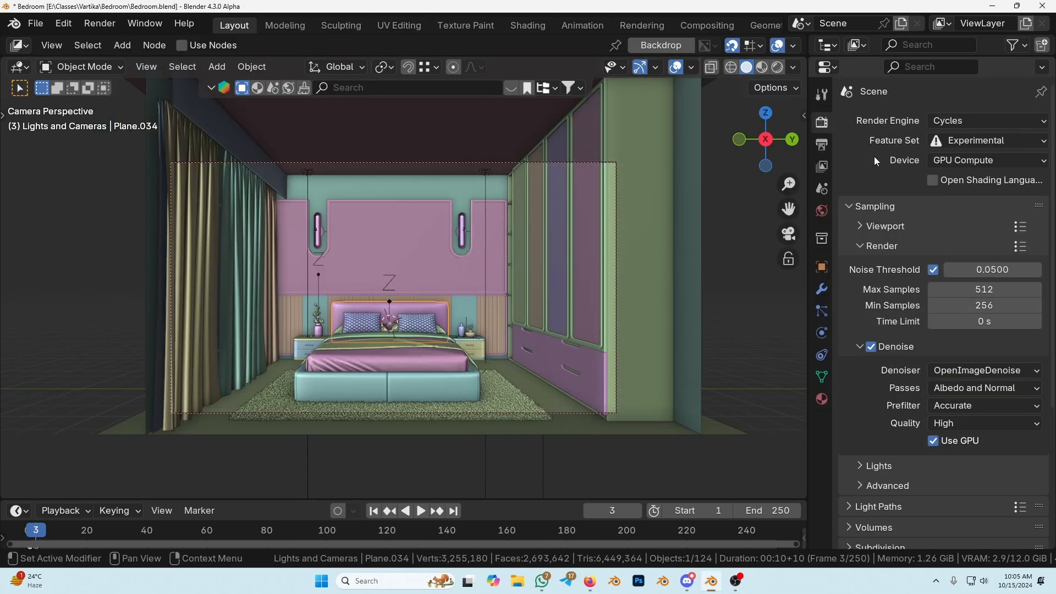
Apply the 4K UHDTV 2160p resolution preset to the output format and start rendering the bedroom scene.
left_click(825, 145)
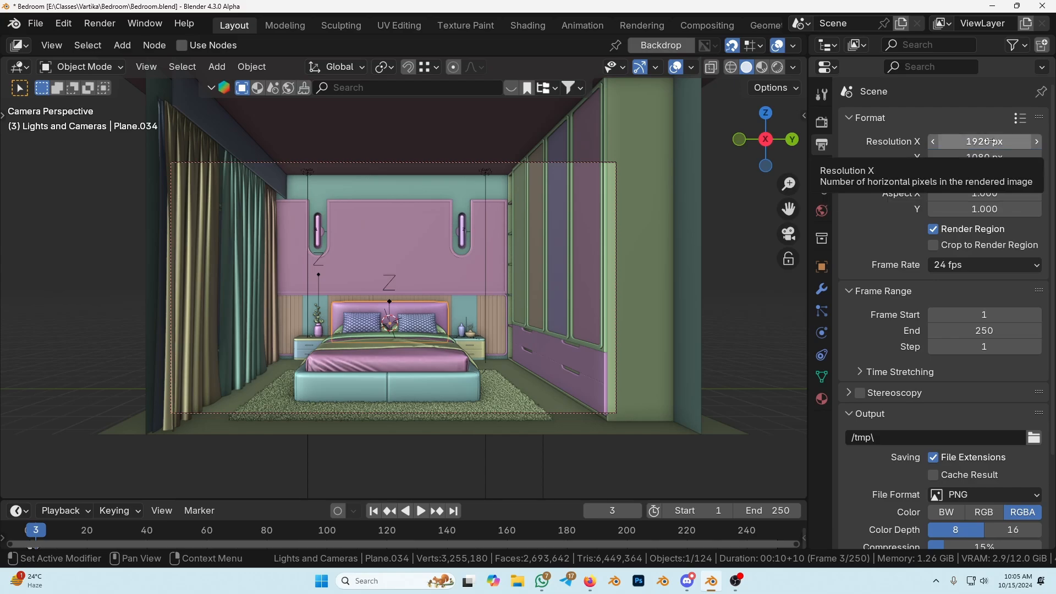
left_click(1021, 119)
left_click(1021, 120)
left_click(1022, 119)
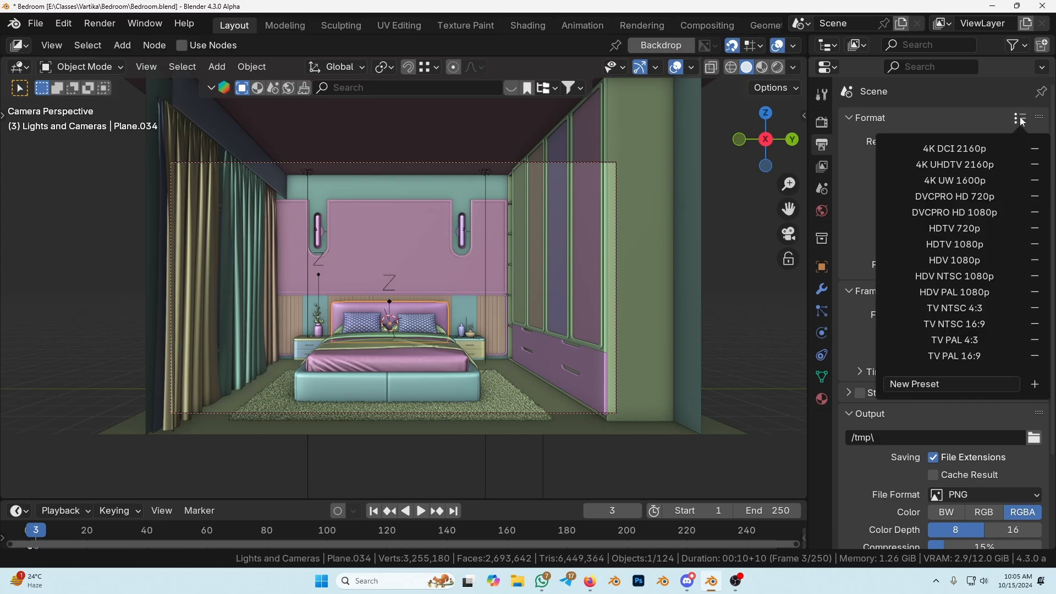
left_click(977, 174)
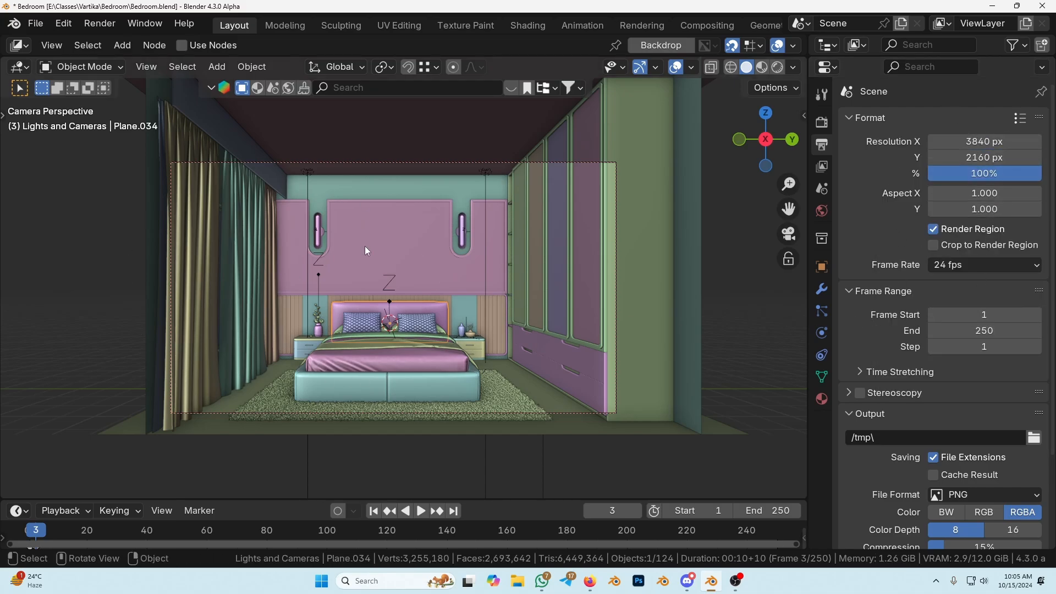
key("F12")
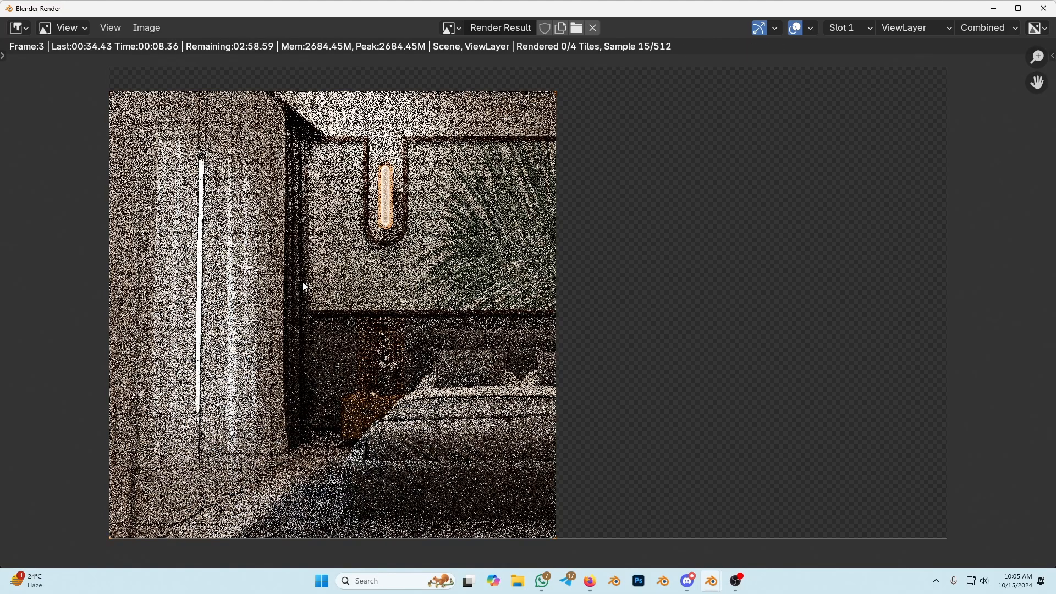
Leave the running render and review the sampling, resolution and performance settings, including the memory tiling and tile size.
key("F11")
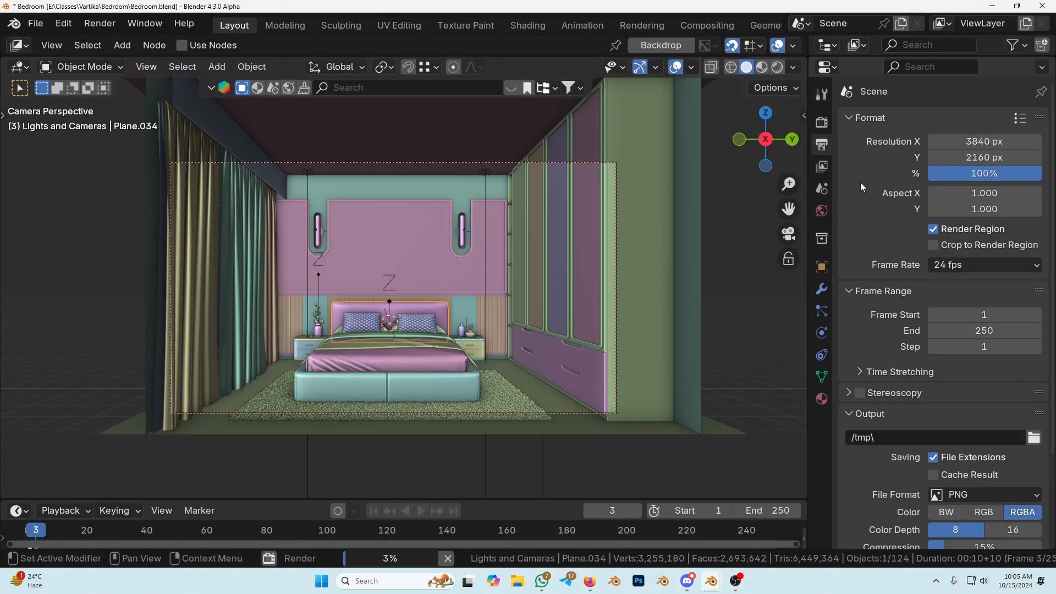
left_click(821, 122)
scroll(886, 381, "down", 1)
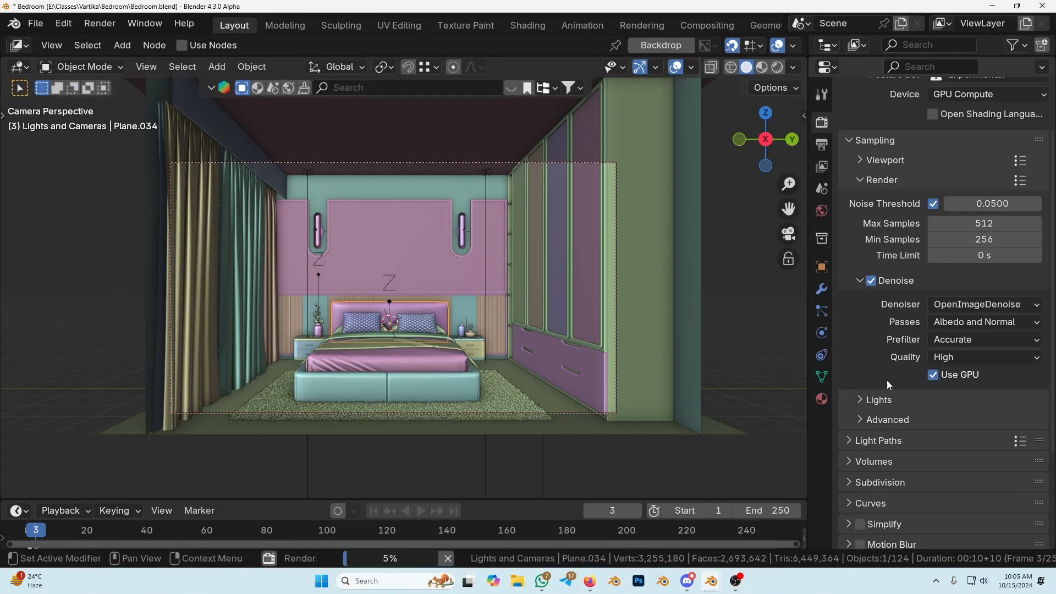
left_click(821, 144)
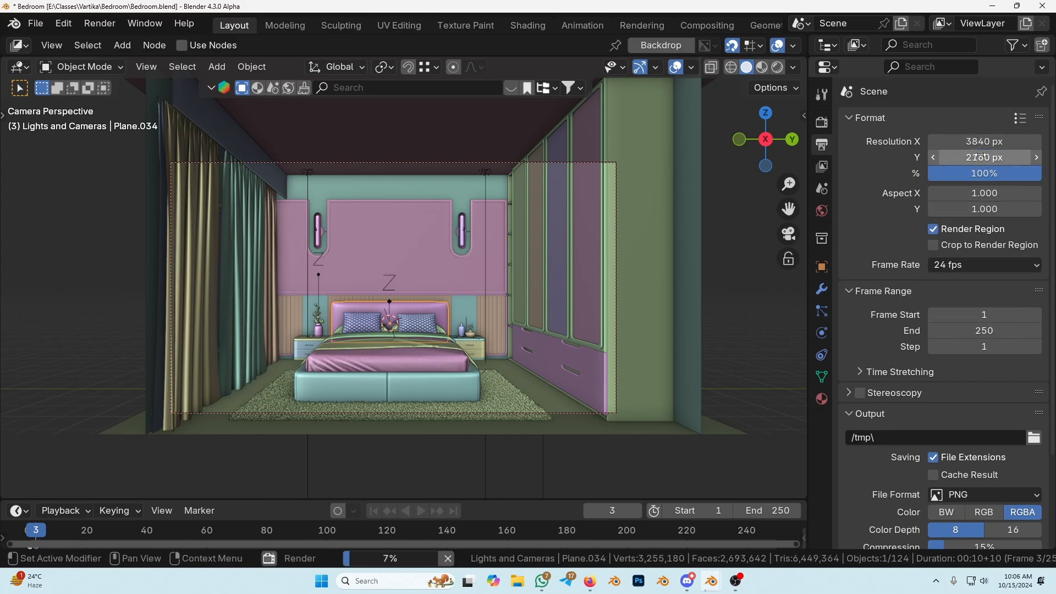
left_click(822, 122)
scroll(861, 330, "down", 5)
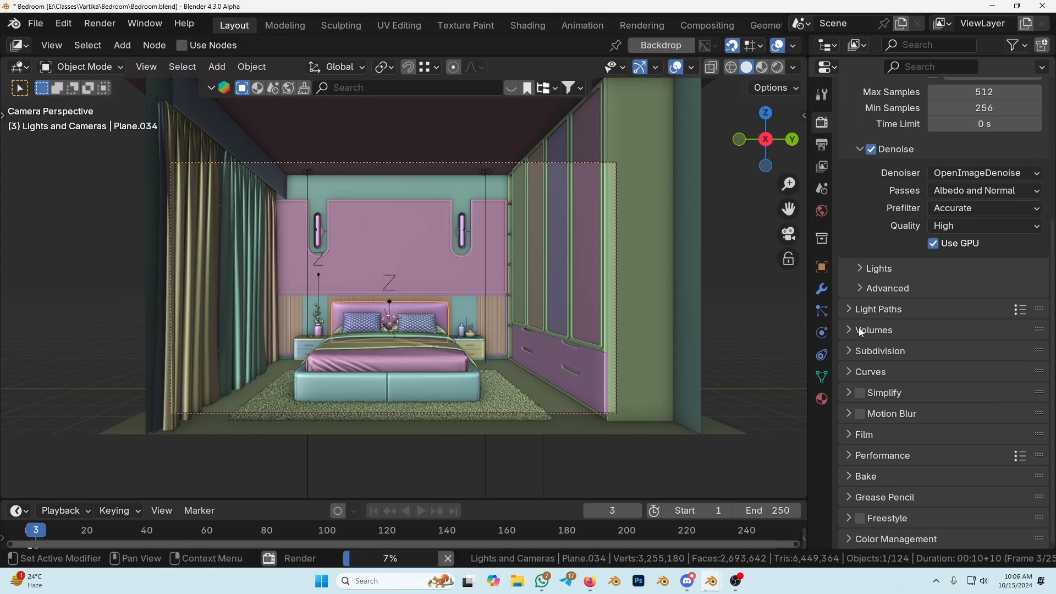
left_click(890, 457)
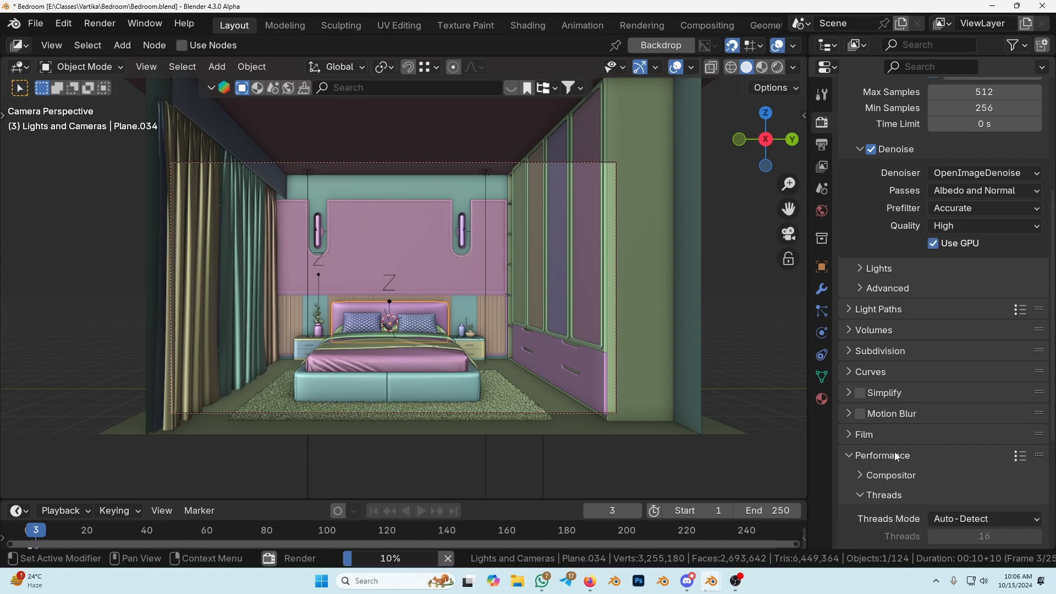
scroll(894, 451, "down", 8)
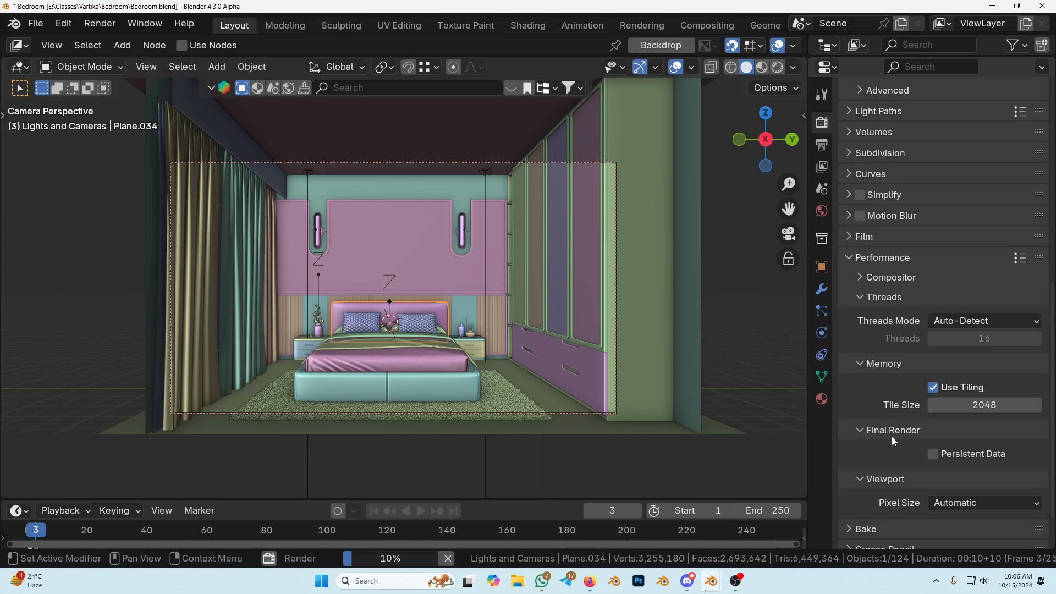
scroll(901, 402, "down", 1)
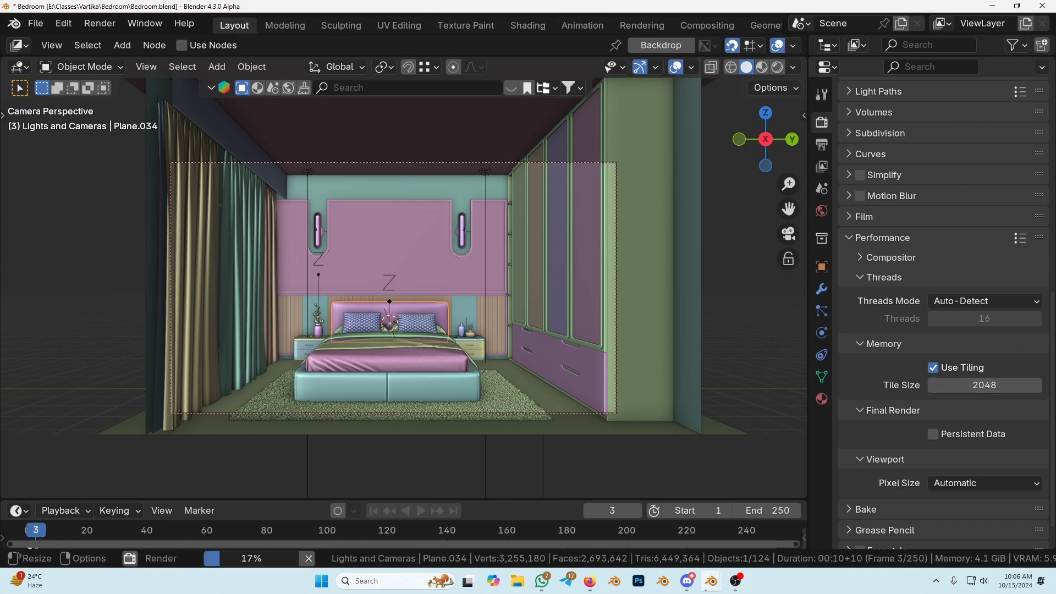
Return to the render in progress and compare its finished and unfinished tiles across the bed, wallpaper and wardrobe.
key("F11")
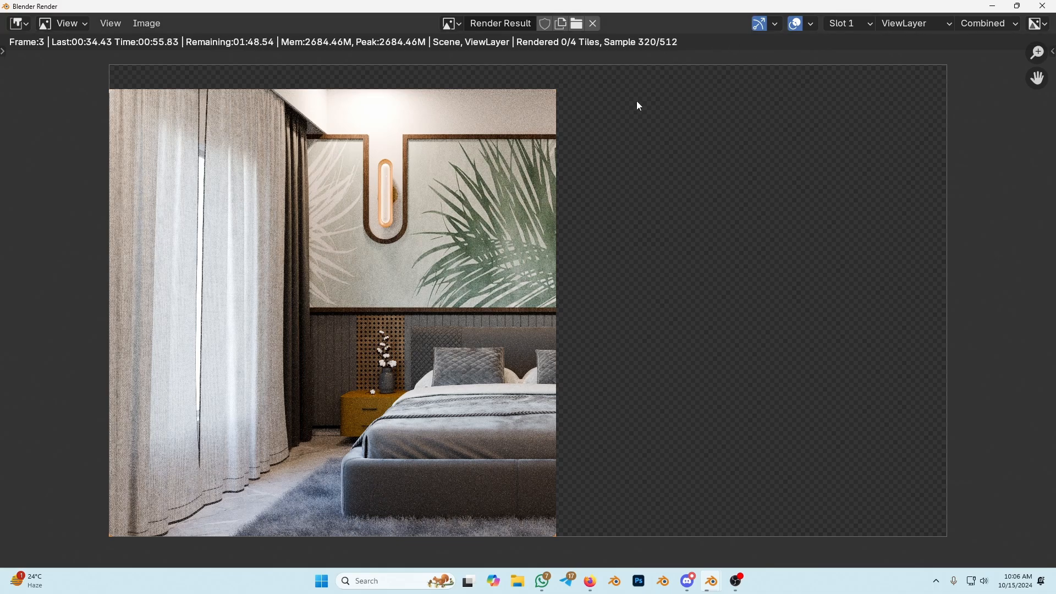
left_click_drag(605, 12, 1055, 14)
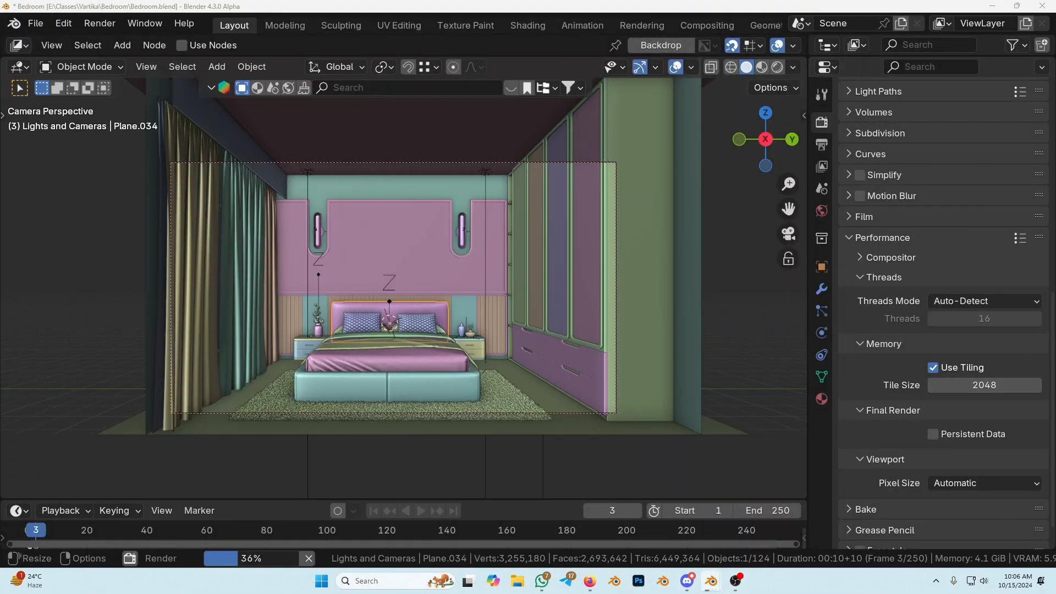
left_click_drag(1055, 107, 479, 1)
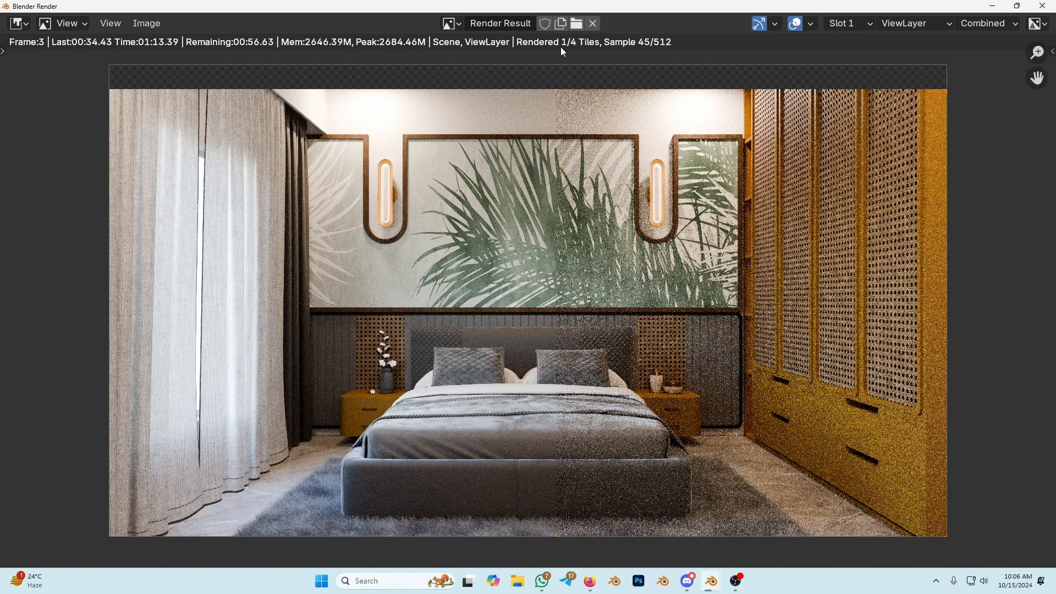
scroll(385, 324, "up", 4)
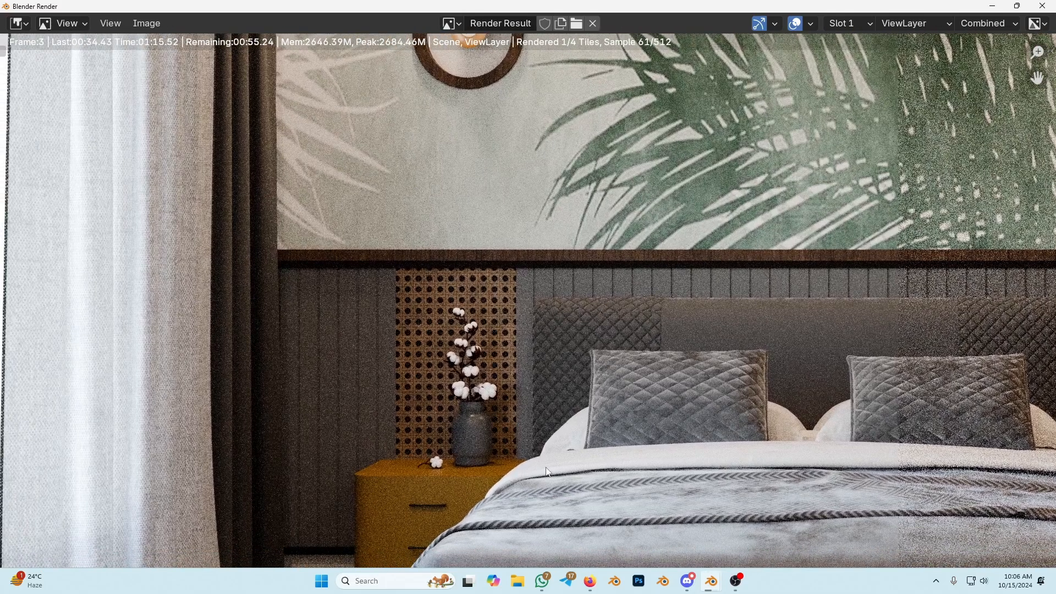
scroll(591, 369, "down", 3)
middle_click_drag(819, 335, 518, 345)
middle_click_drag(713, 232, 681, 271)
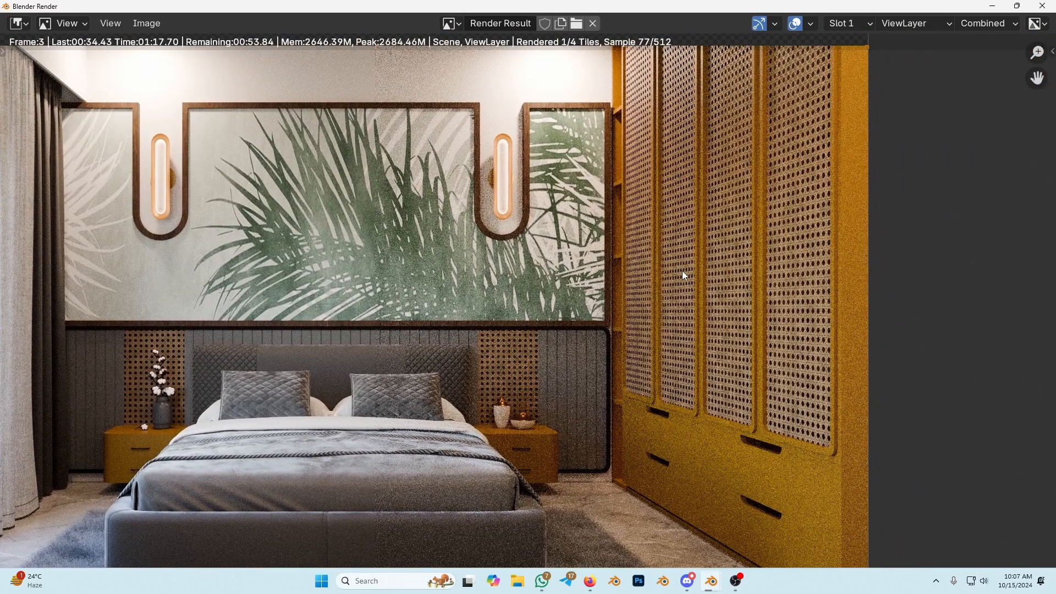
scroll(682, 275, "down", 1)
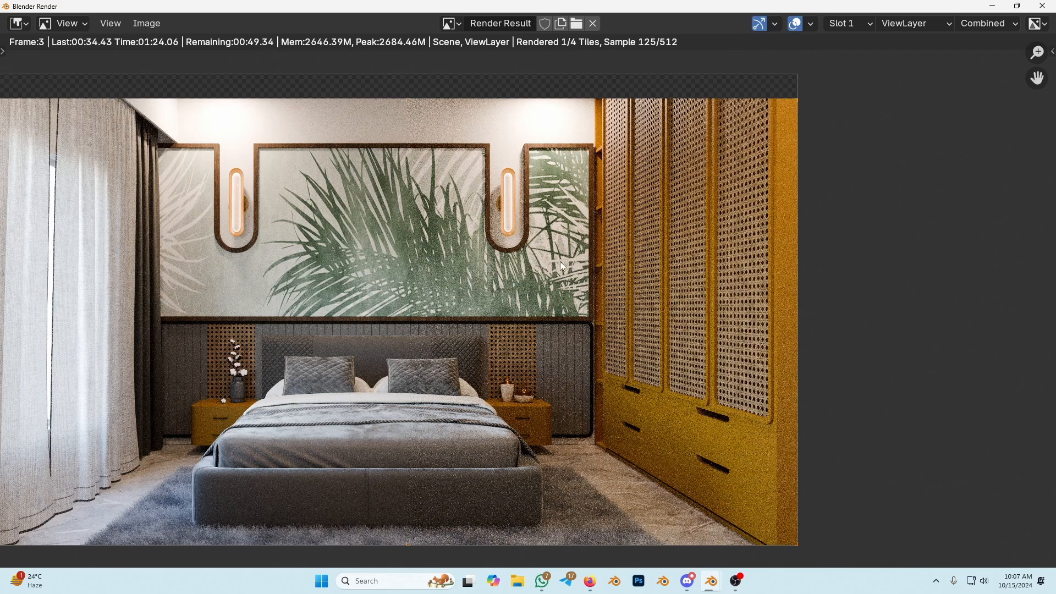
middle_click_drag(228, 102, 277, 131)
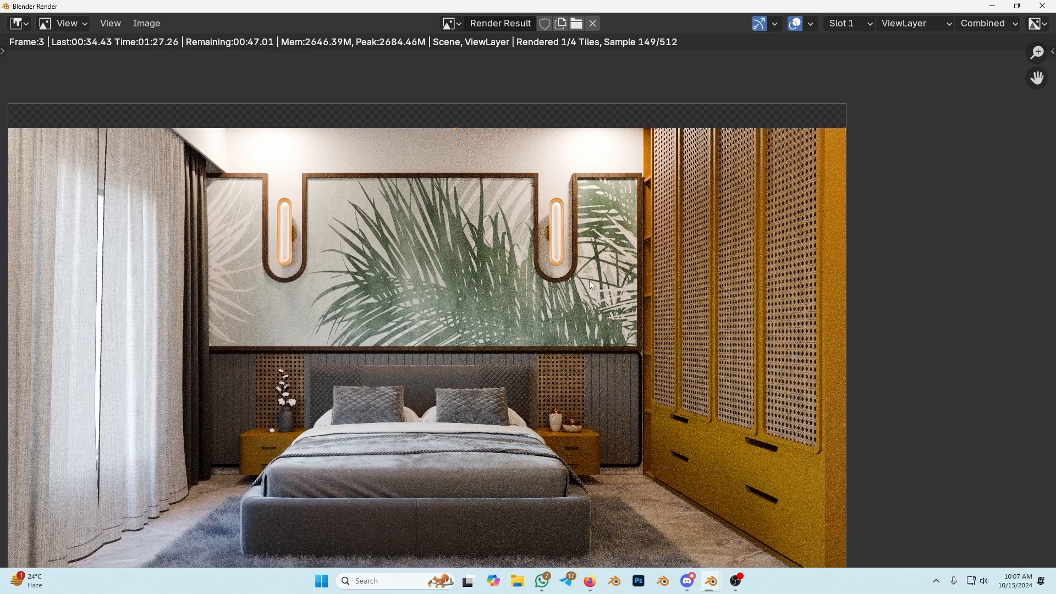
middle_click_drag(589, 279, 606, 241)
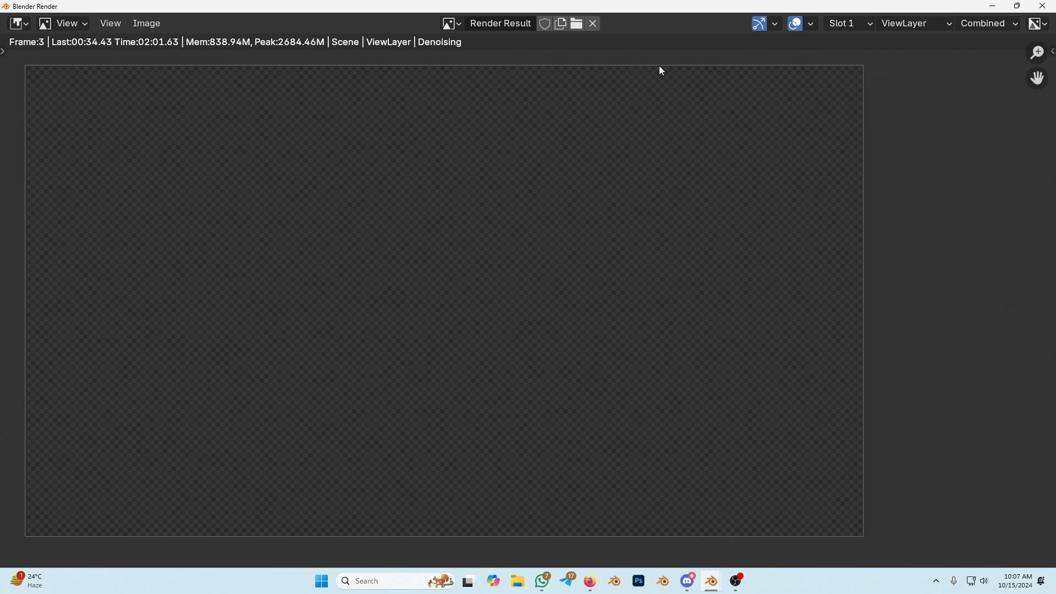
Inspect the 4K render's cotton-stem vase, cane panel, quilted headboard and pillows up close.
scroll(473, 263, "up", 5)
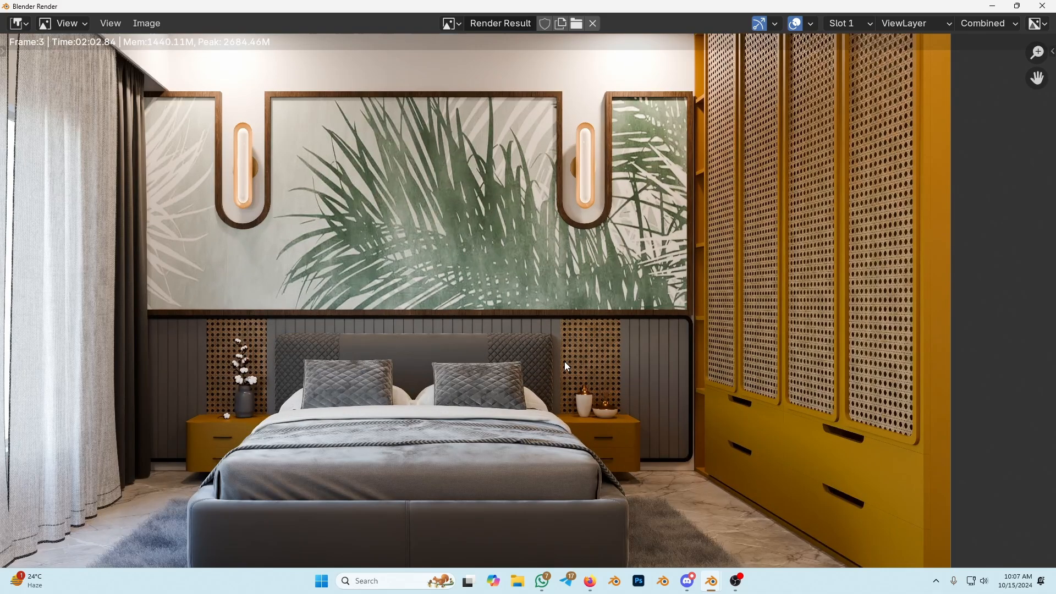
scroll(606, 289, "up", 1)
scroll(770, 310, "left", 5)
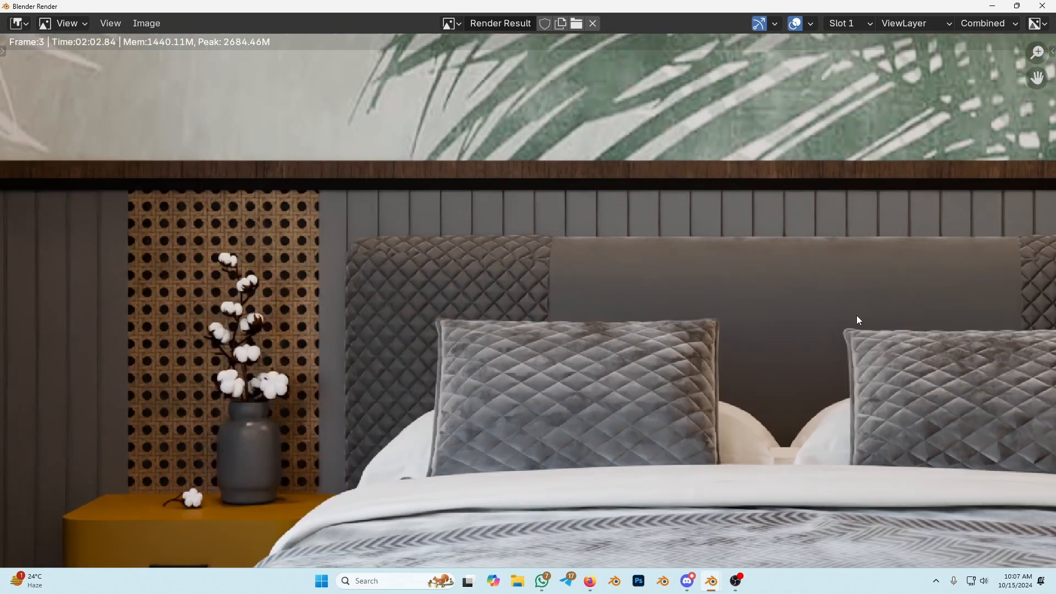
scroll(538, 299, "up", 1)
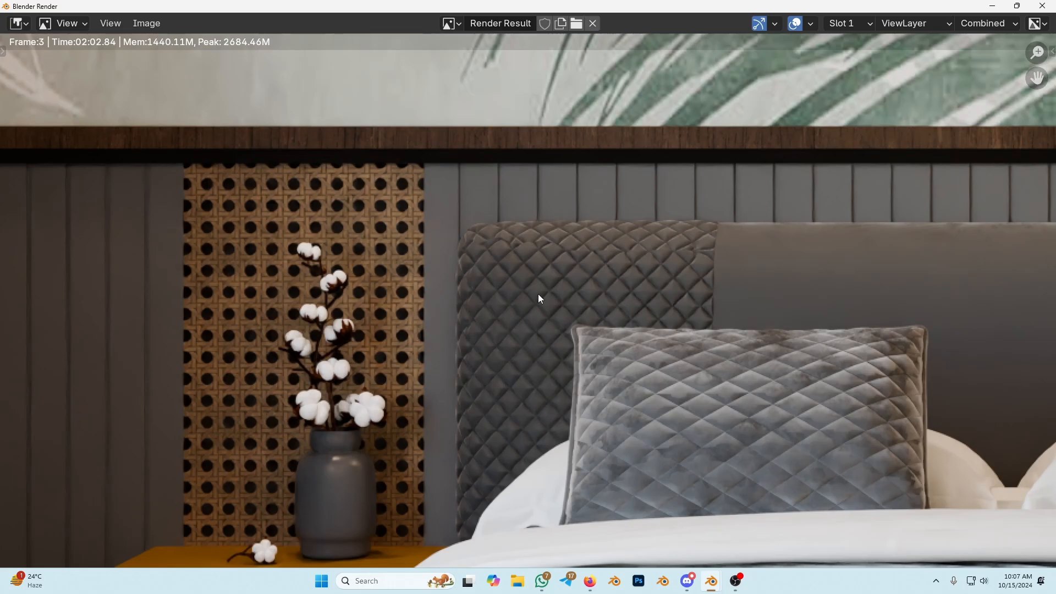
scroll(537, 298, "down", 3)
scroll(538, 299, "down", 3)
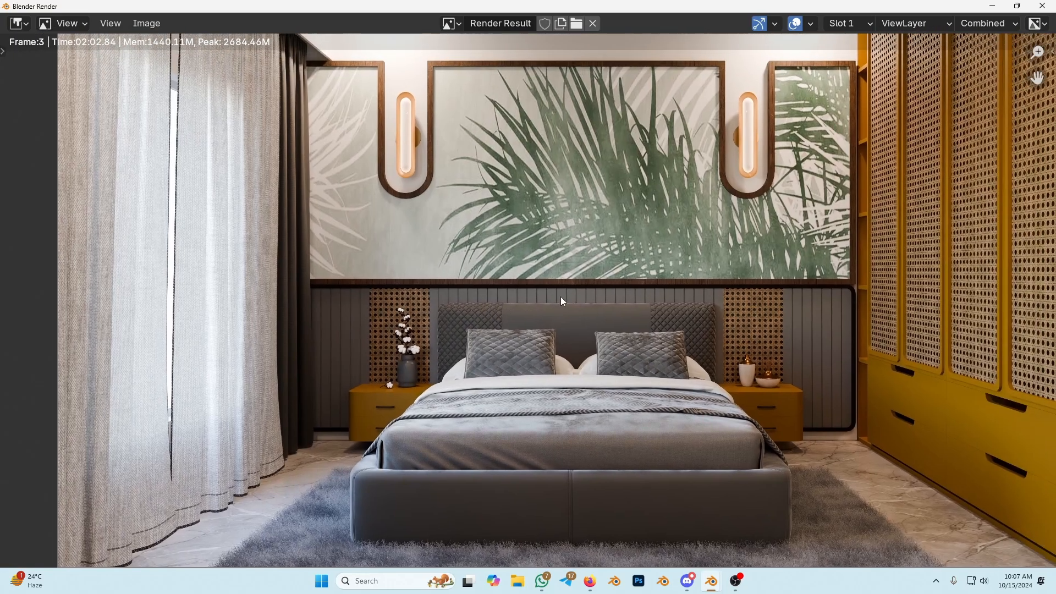
Examine the nightstand beside the wardrobe, the marble floor and the rug in the 4K render, then view the whole image.
scroll(562, 316, "up", 6)
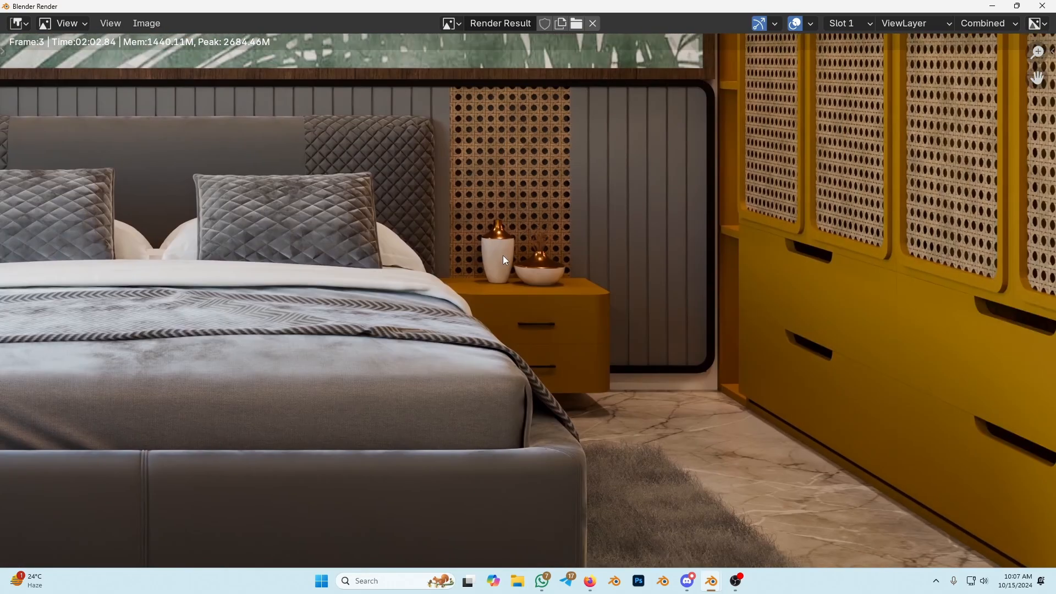
scroll(506, 310, "down", 6)
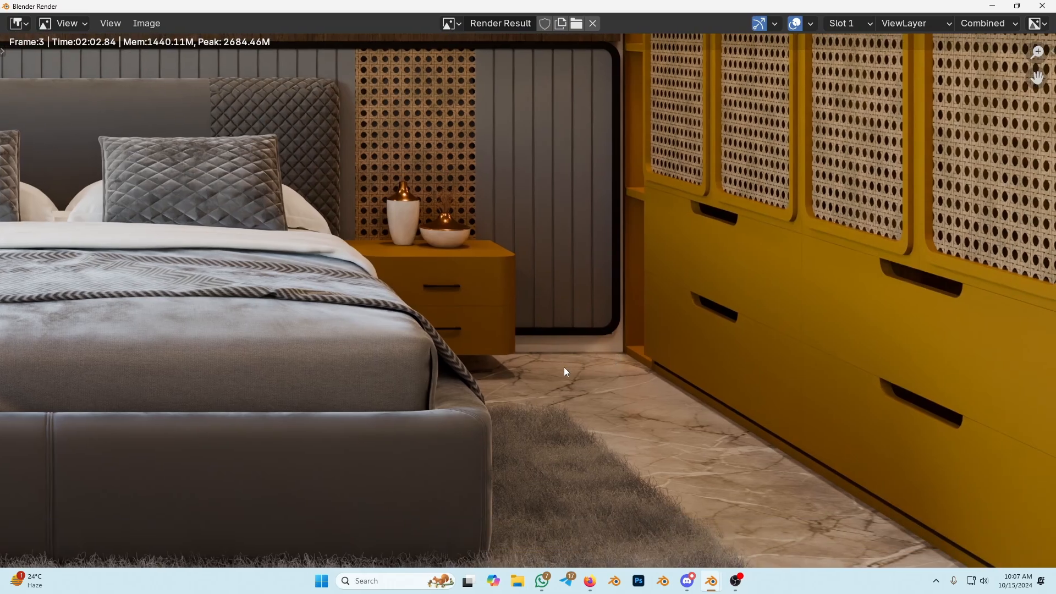
scroll(451, 333, "up", 4)
scroll(443, 305, "down", 6)
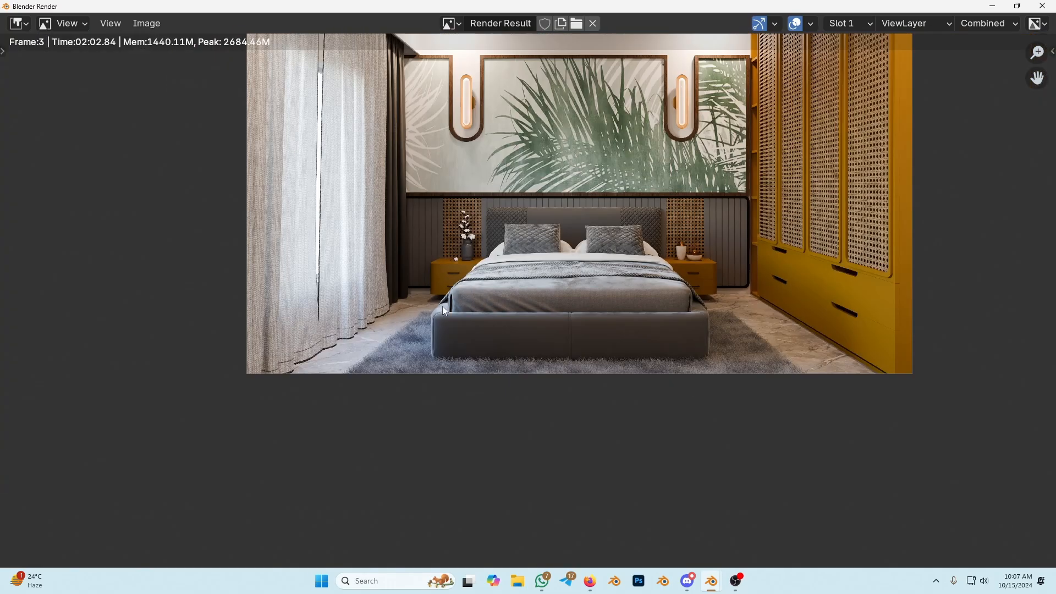
scroll(523, 329, "up", 2)
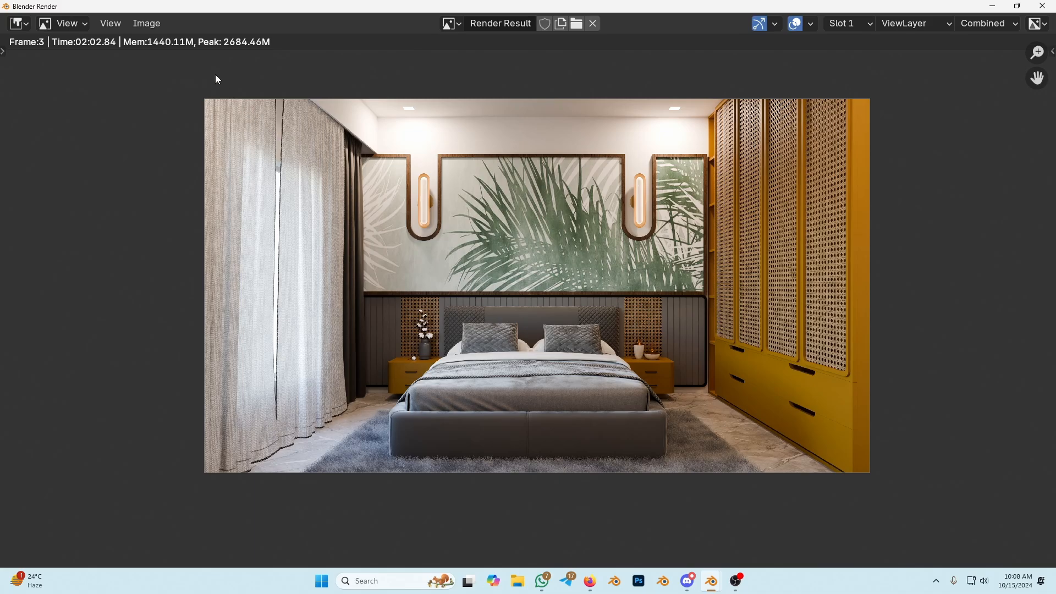
Save the render result as Image.png in the Bedroom project folder.
left_click(150, 26)
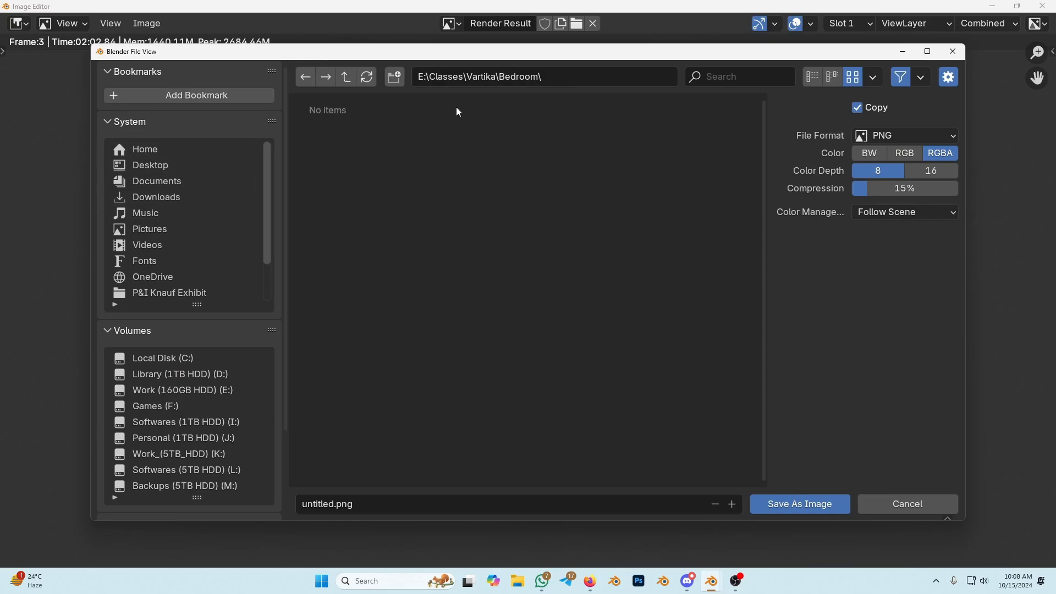
left_click_drag(485, 55, 512, 54)
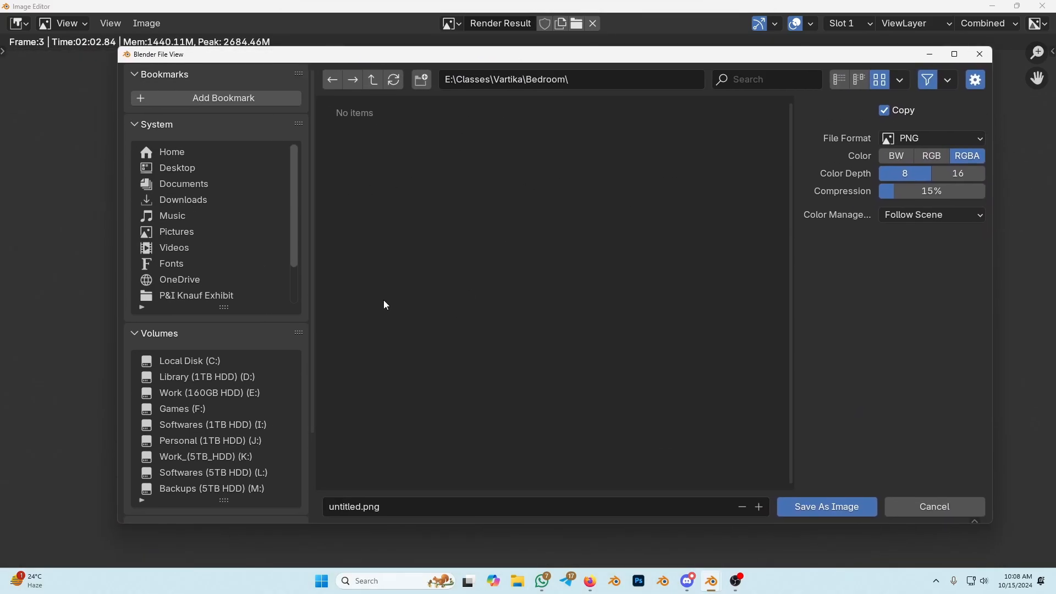
left_click(396, 501)
type("Image.png")
left_click(824, 512)
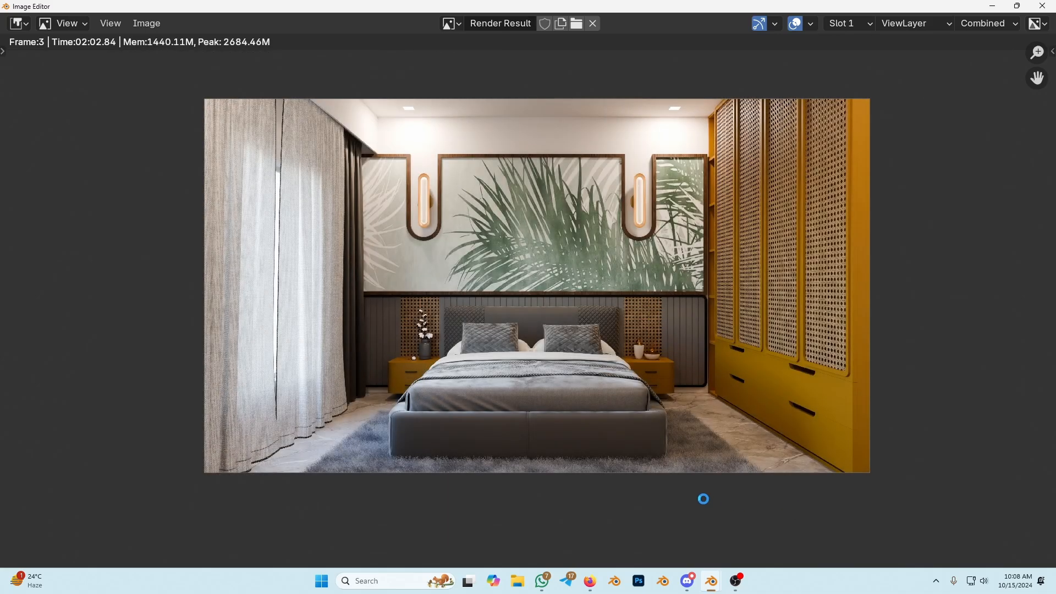
Save the render result over Image.png as PNG with RGB color and 16-bit color depth.
left_click(146, 23)
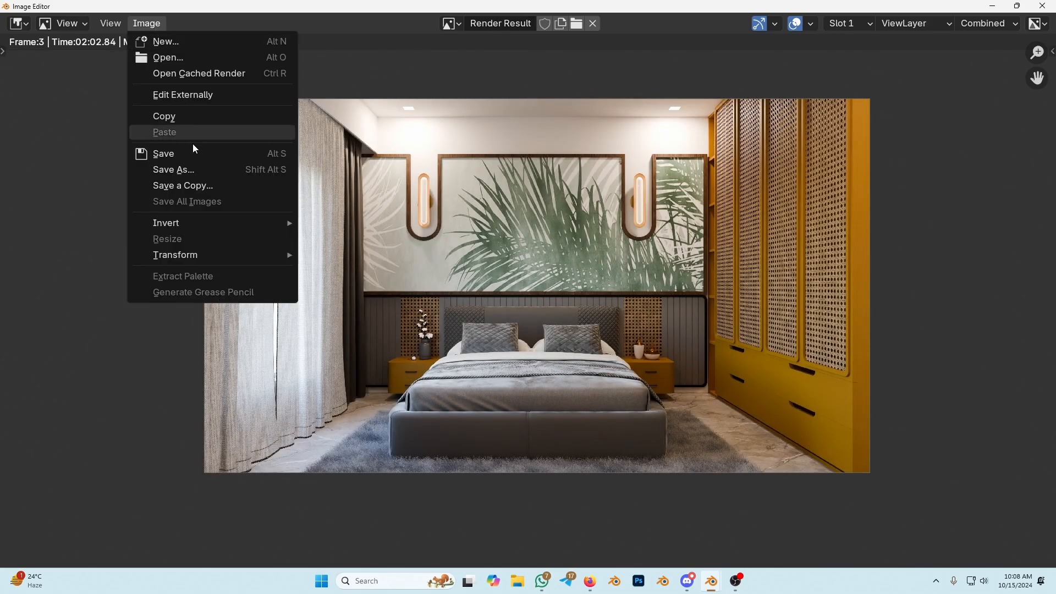
left_click(275, 170)
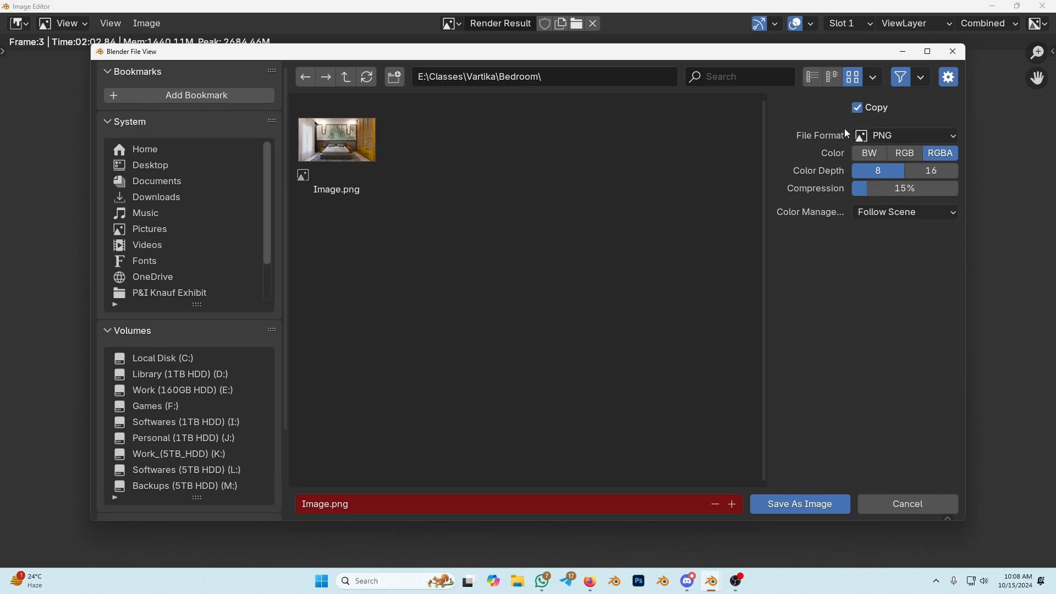
left_click(926, 136)
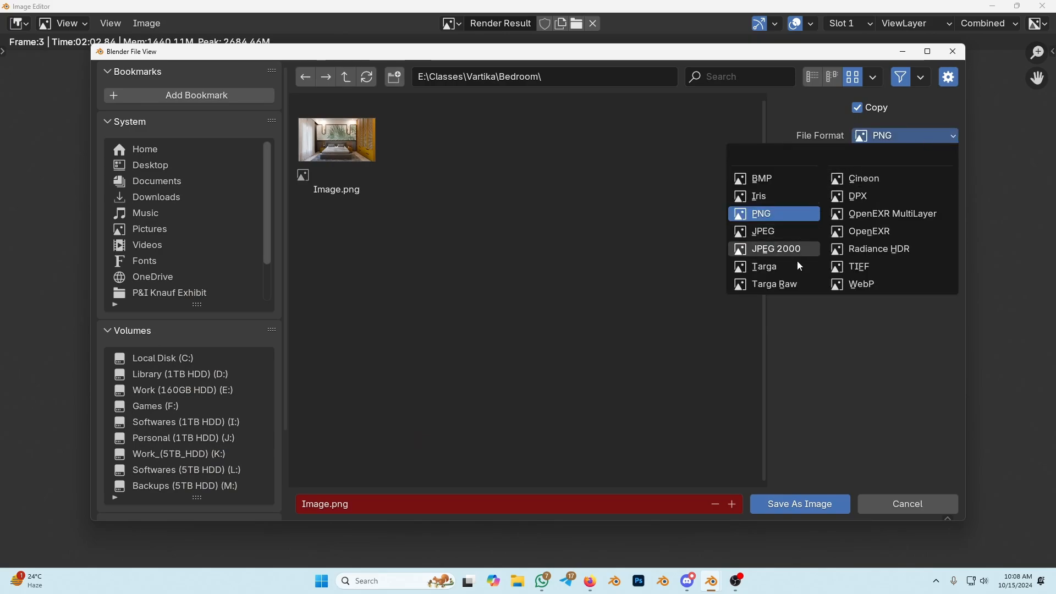
left_click(921, 138)
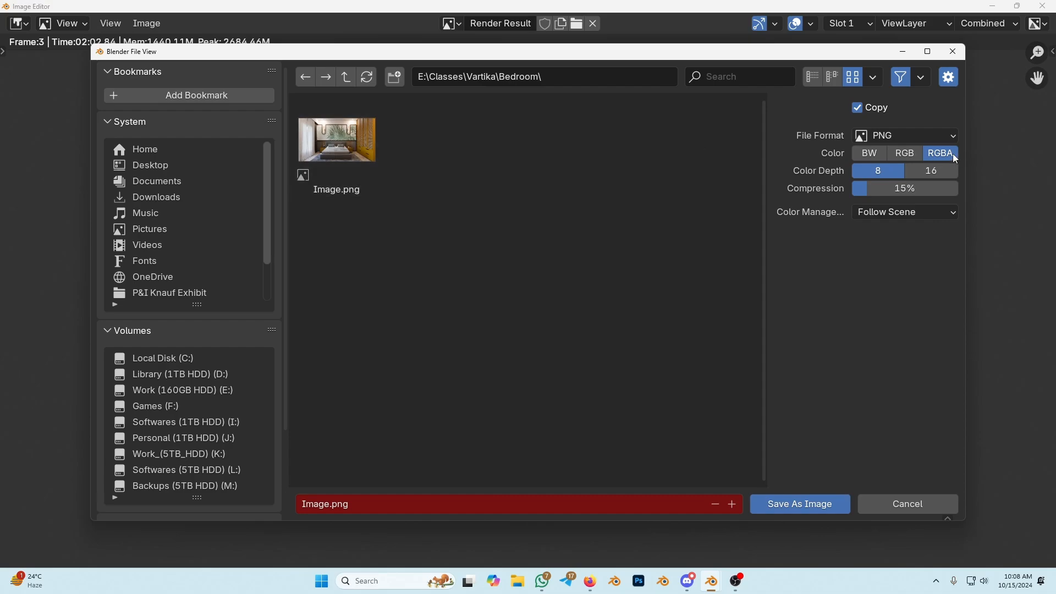
left_click(917, 155)
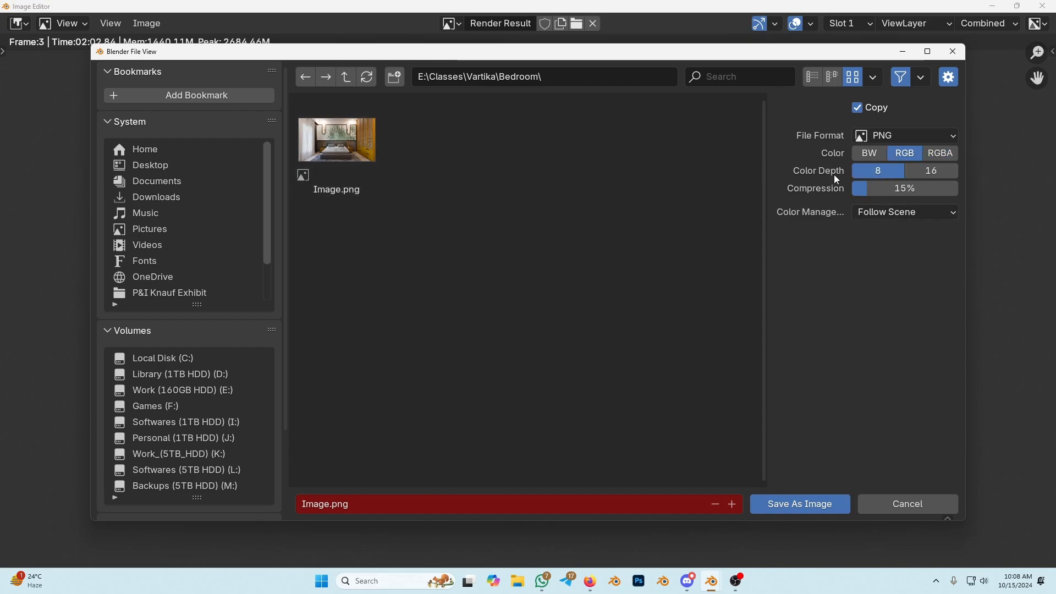
left_click(916, 175)
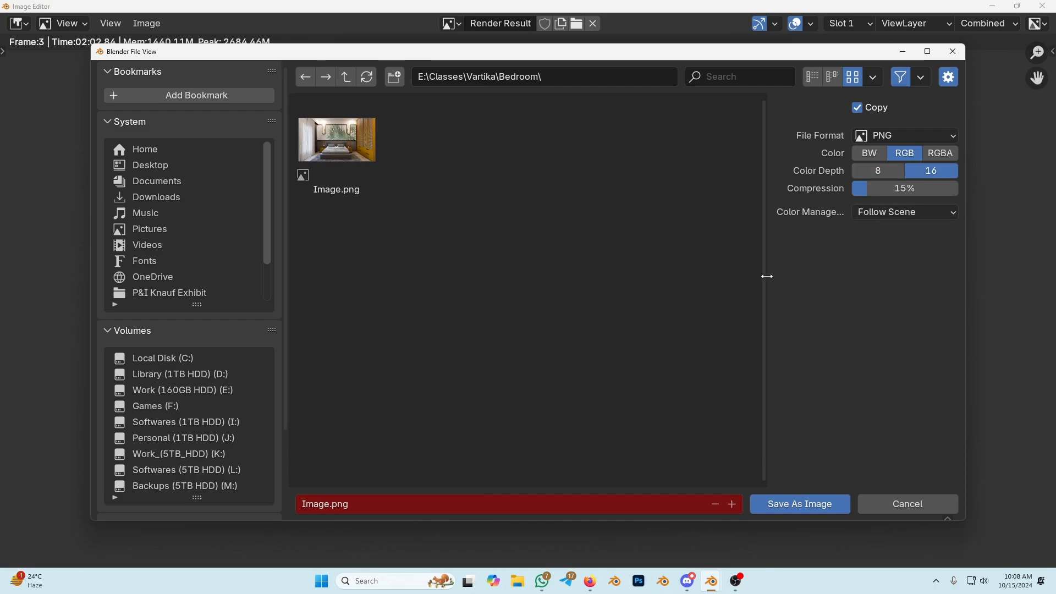
left_click(812, 504)
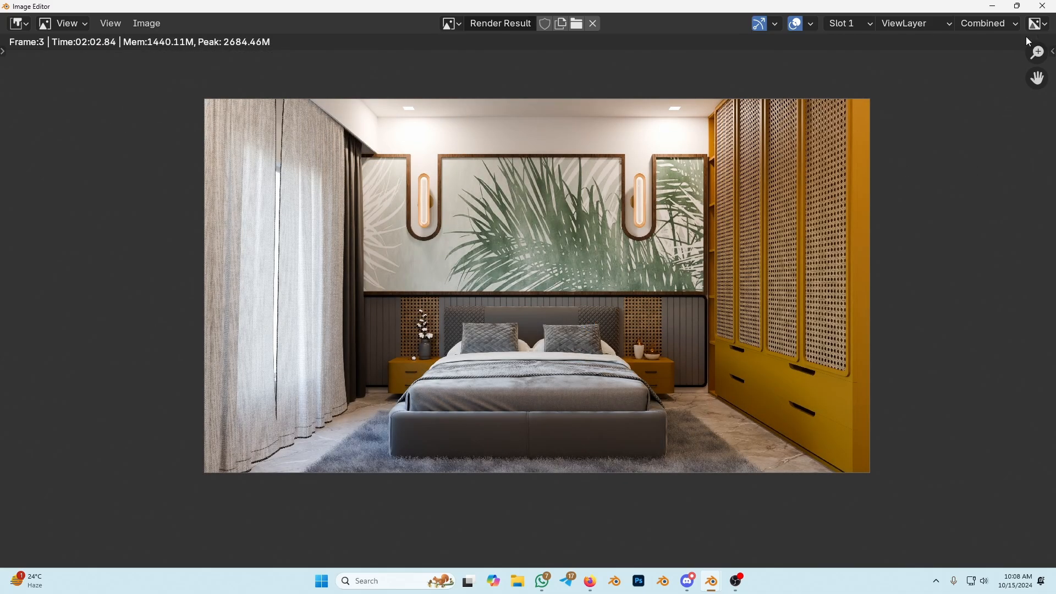
Close the render view and examine the file format options in the scene's Output properties.
left_click(1042, 6)
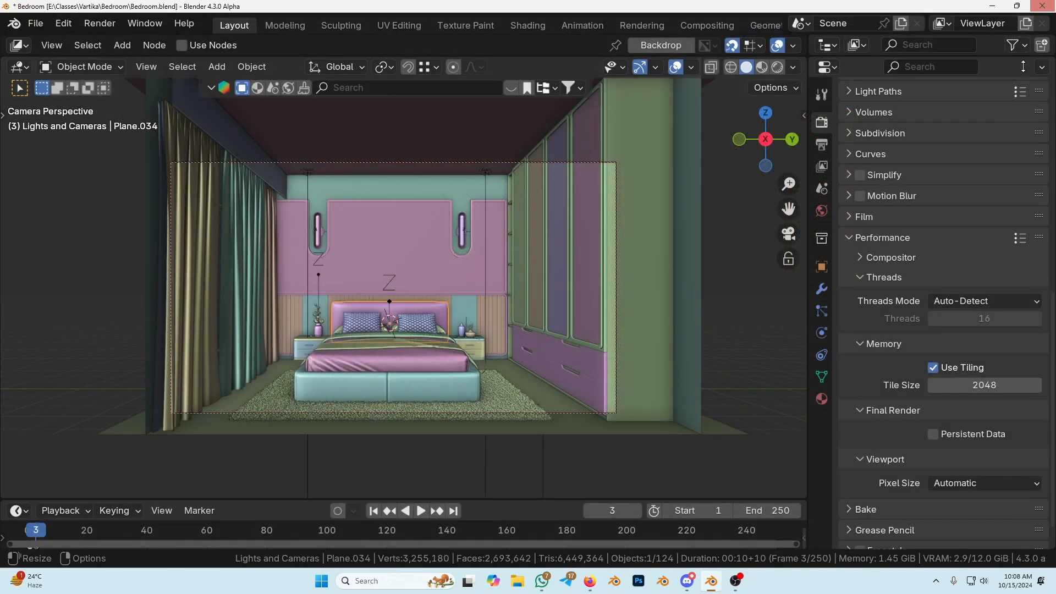
left_click(821, 145)
left_click(867, 302)
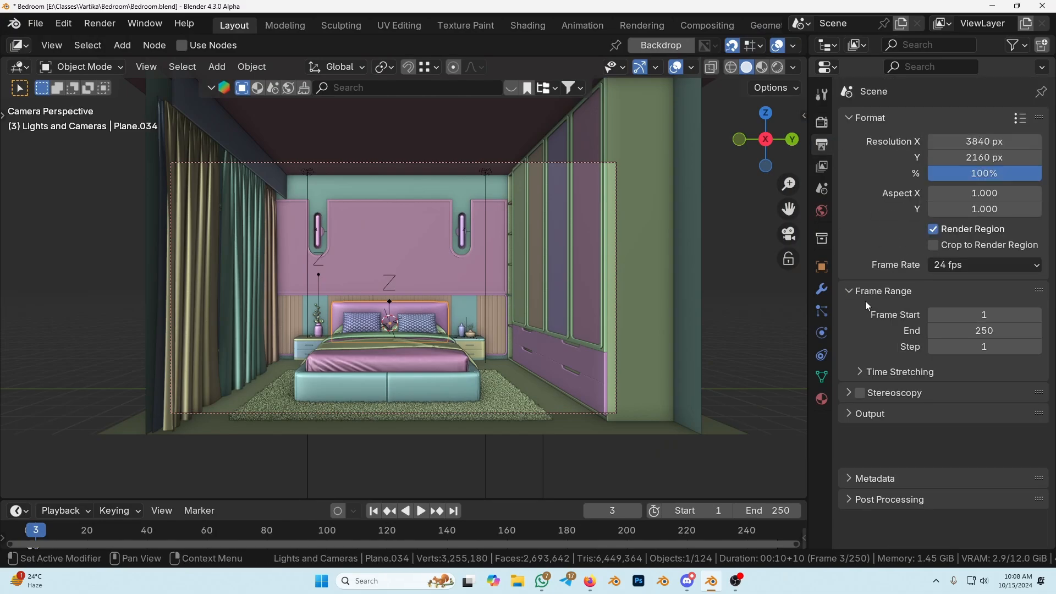
left_click(868, 414)
scroll(863, 341, "down", 5)
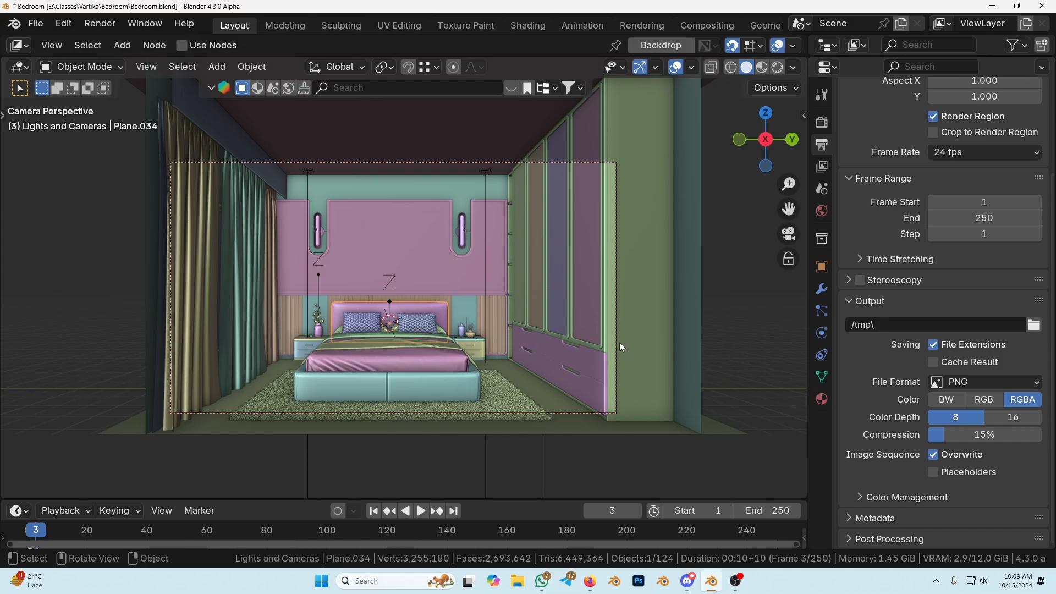
Reopen the render result, check the Bedroom folder path in its Save As dialog, and cancel the dialog.
key("super")
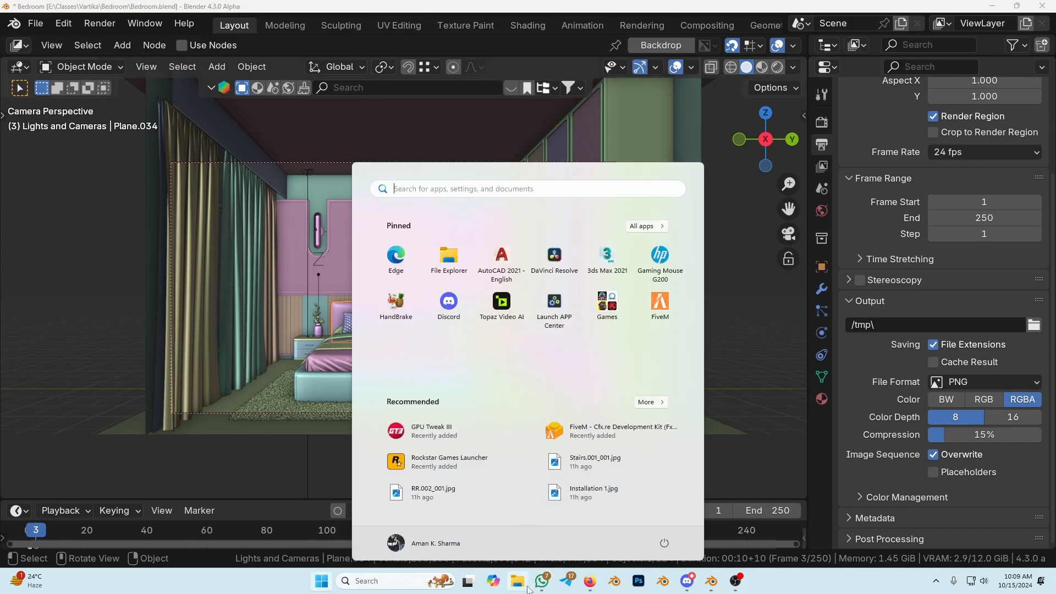
key("super")
left_click(417, 225)
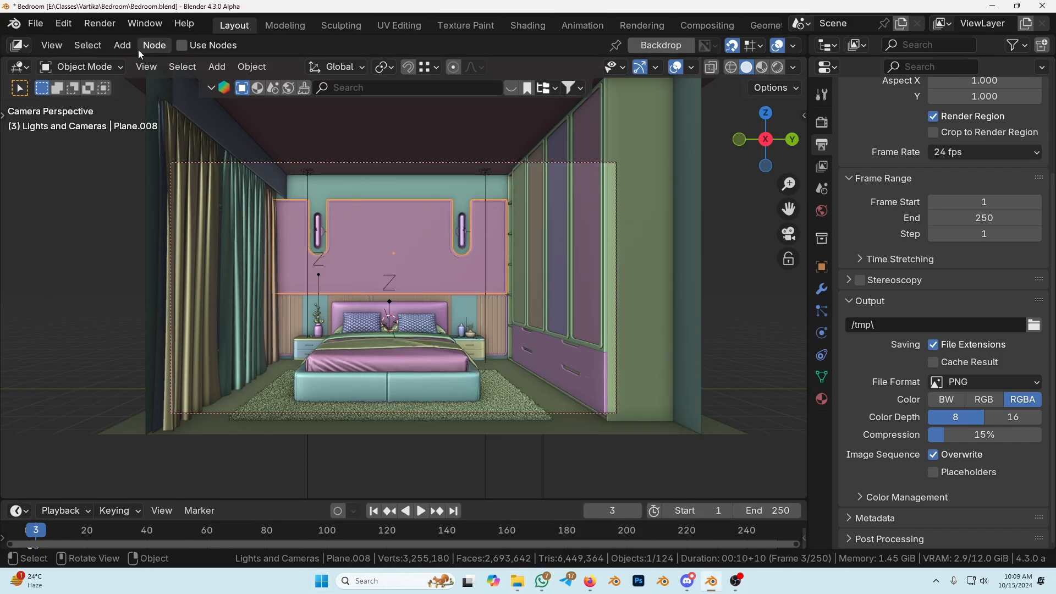
key("F11")
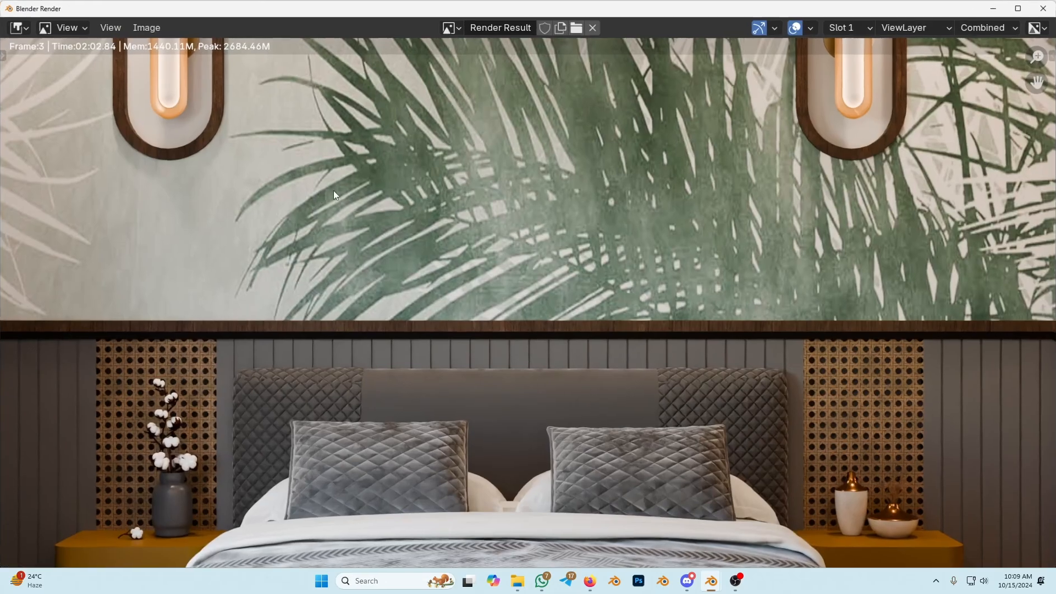
left_click(145, 27)
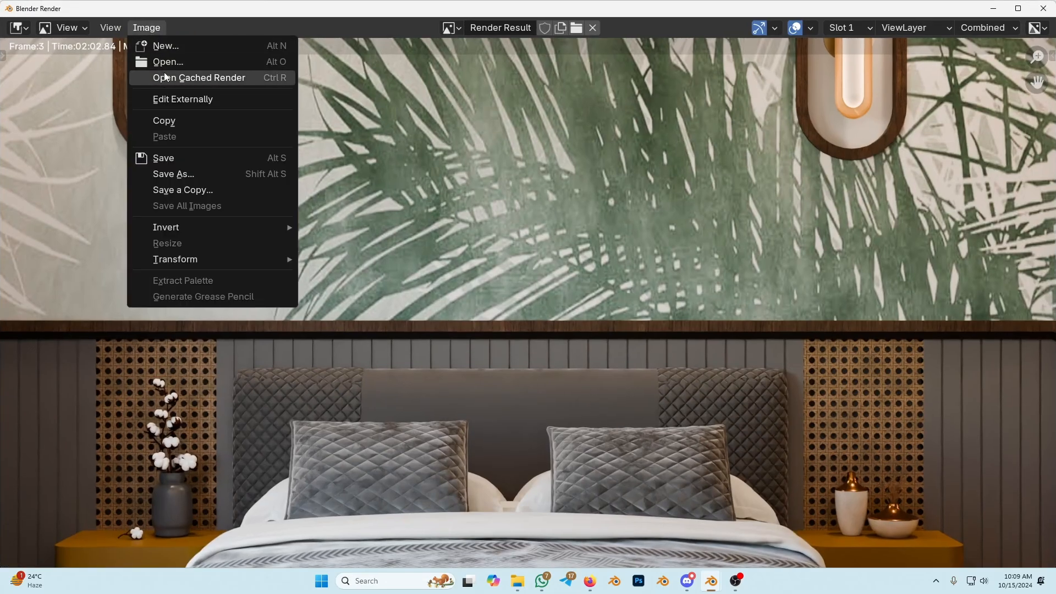
left_click(173, 174)
left_click(924, 505)
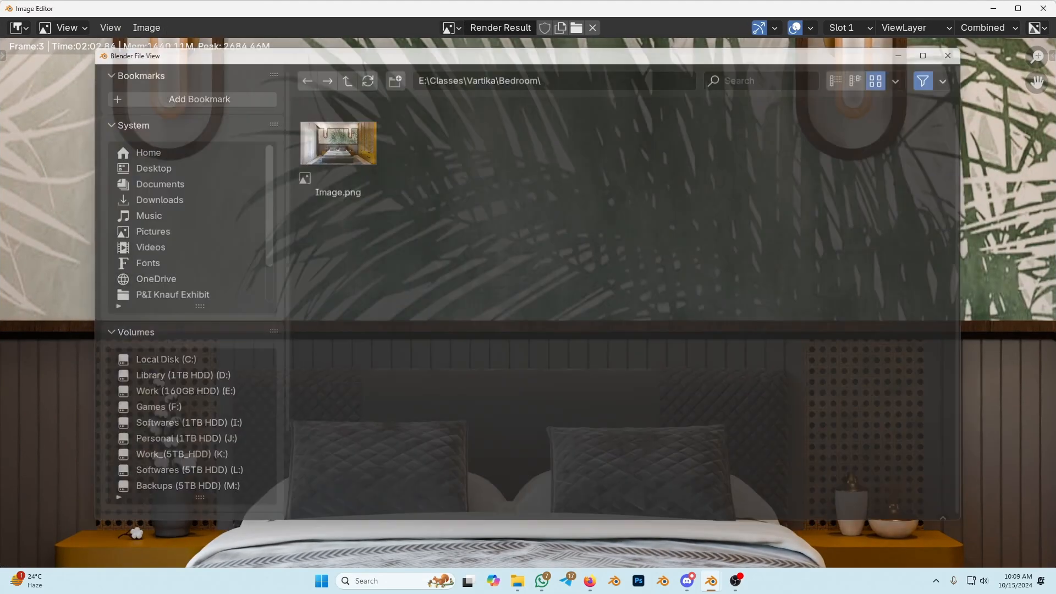
Switch to File Explorer and go to the Bedroom project folder on the E: drive.
key("super+e")
left_click(483, 182)
type("E:\\Classes\\Vartika\\Bedroom")
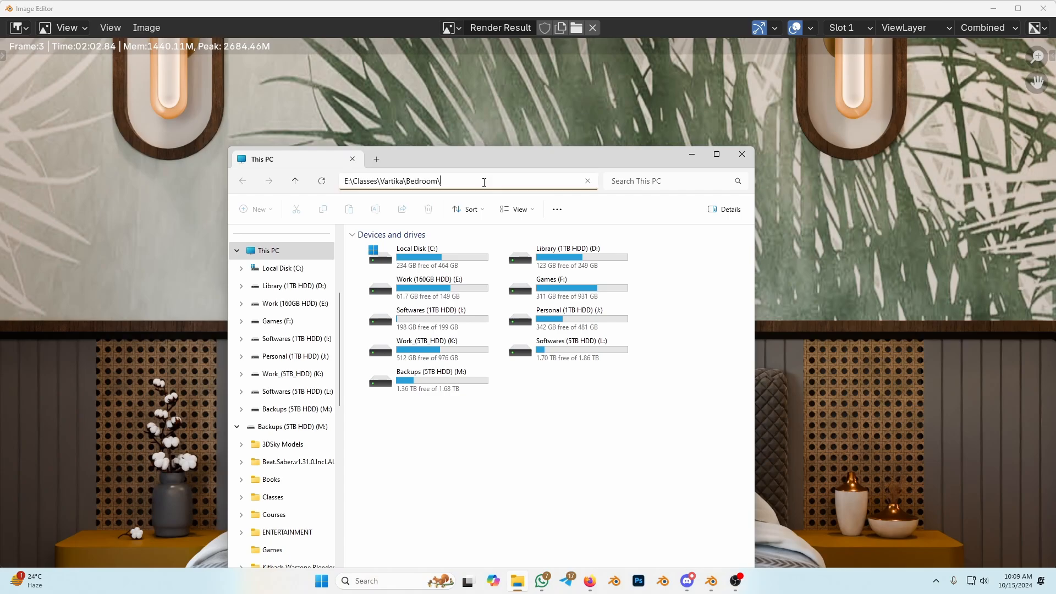
key("Return")
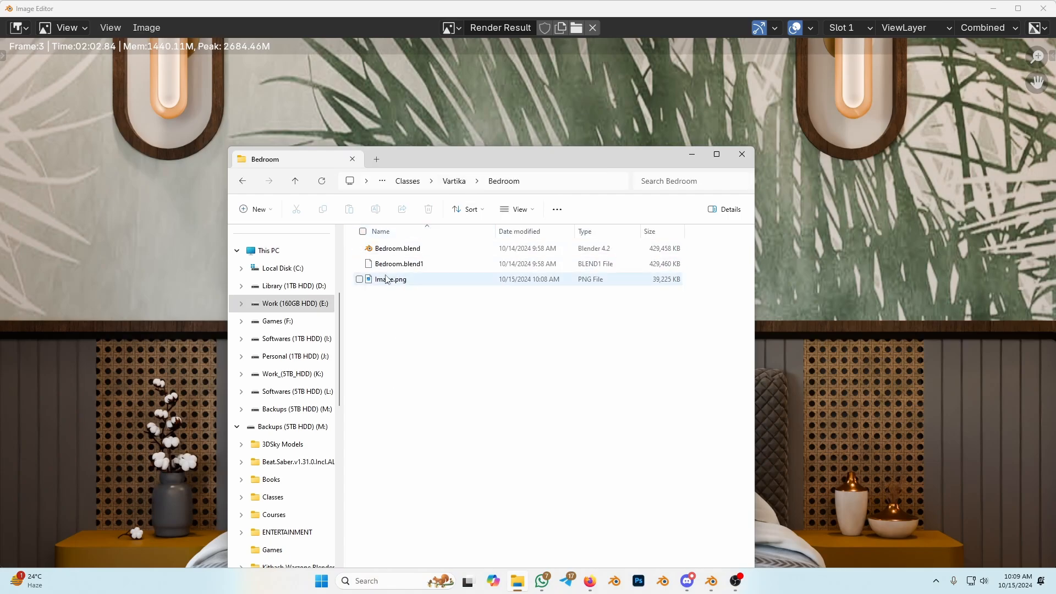
Open Image.png in the photo viewer, inspect the bed and wall details full screen, and close it.
double_click(390, 279)
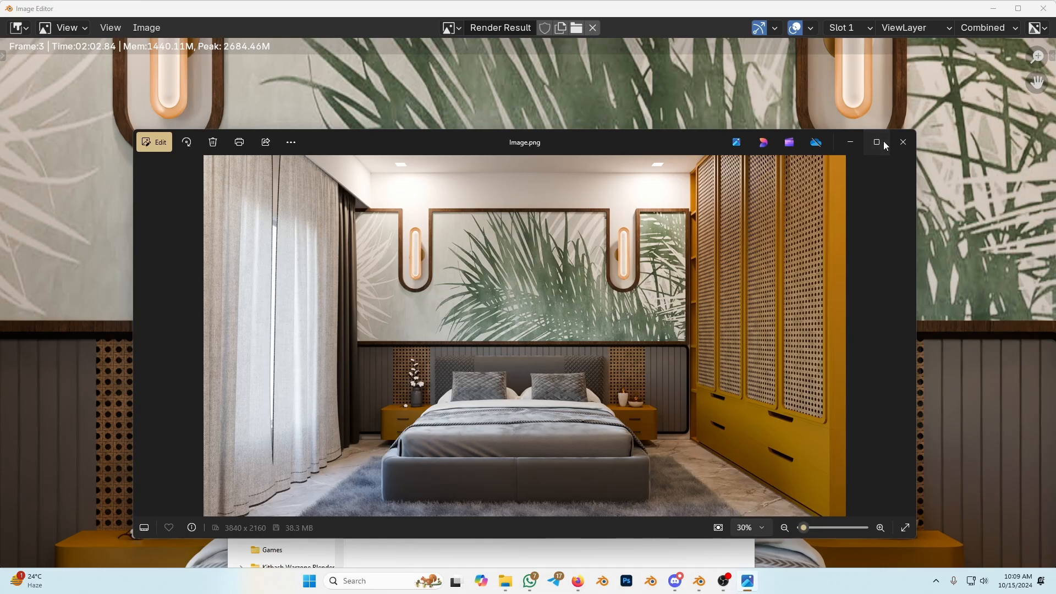
left_click(877, 142)
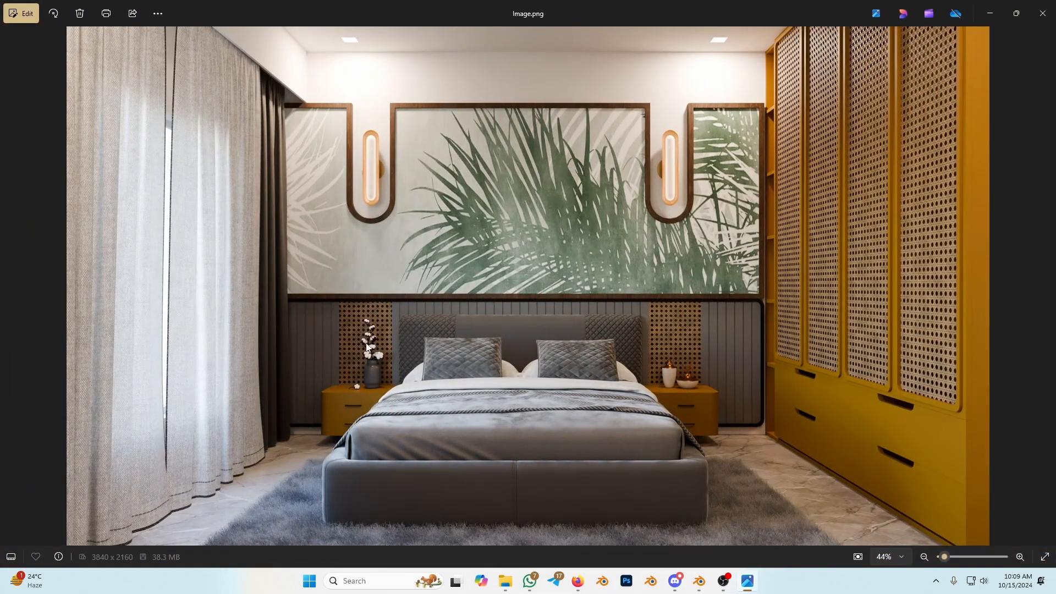
scroll(701, 325, "up", 10)
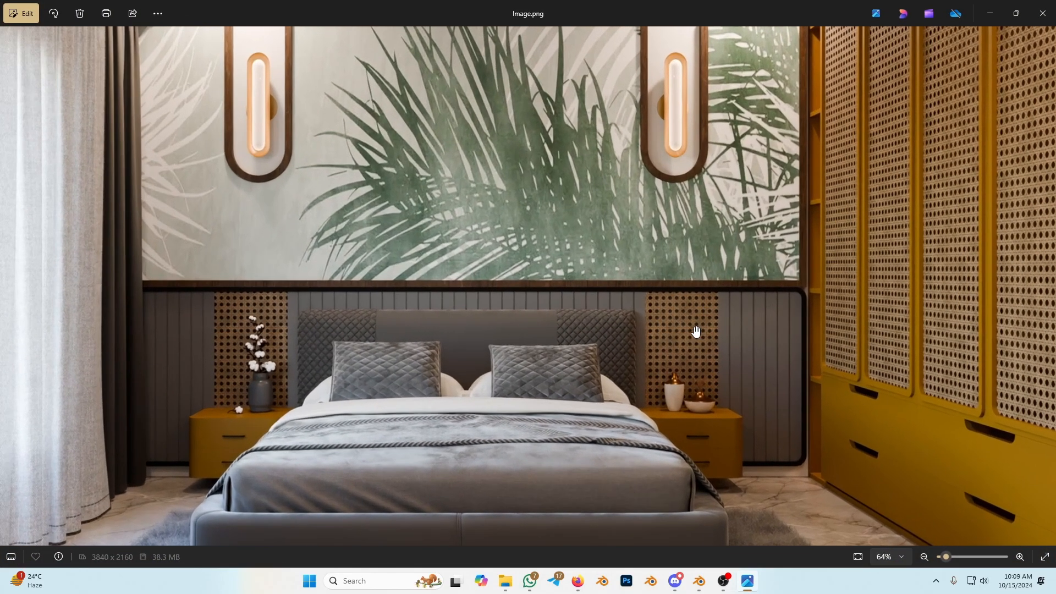
scroll(605, 364, "down", 10)
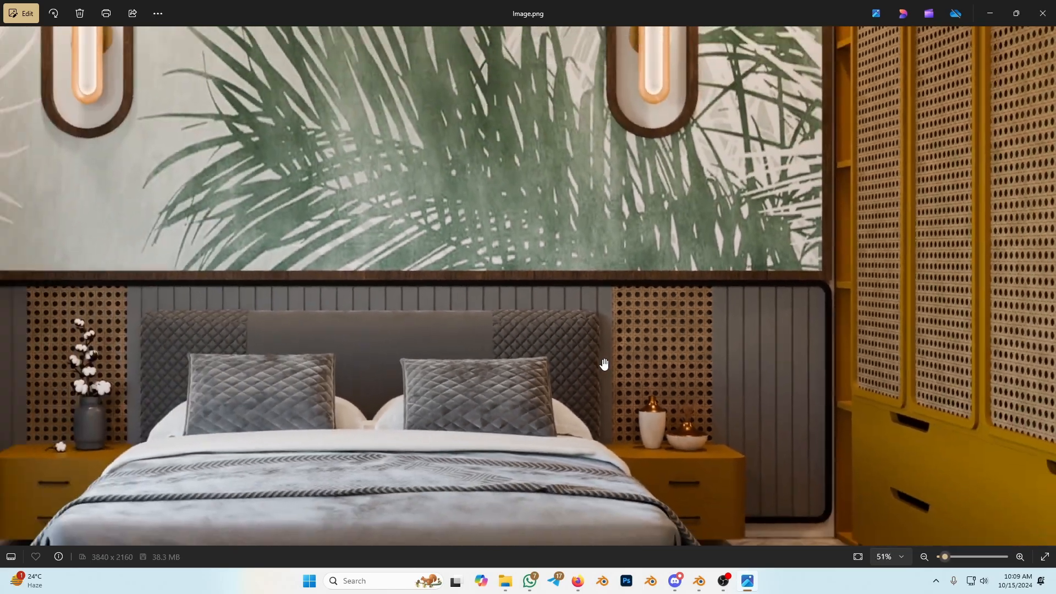
left_click(1041, 14)
Close the render view, return to the bedroom scene and save the Bedroom.blend project.
left_click(807, 206)
scroll(786, 214, "down", 6)
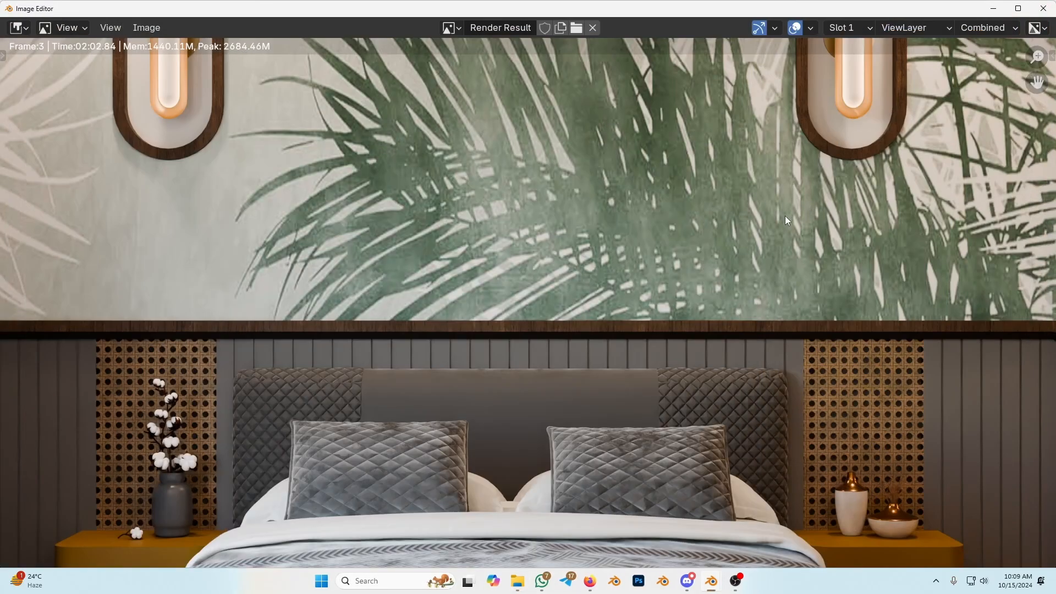
left_click(1043, 8)
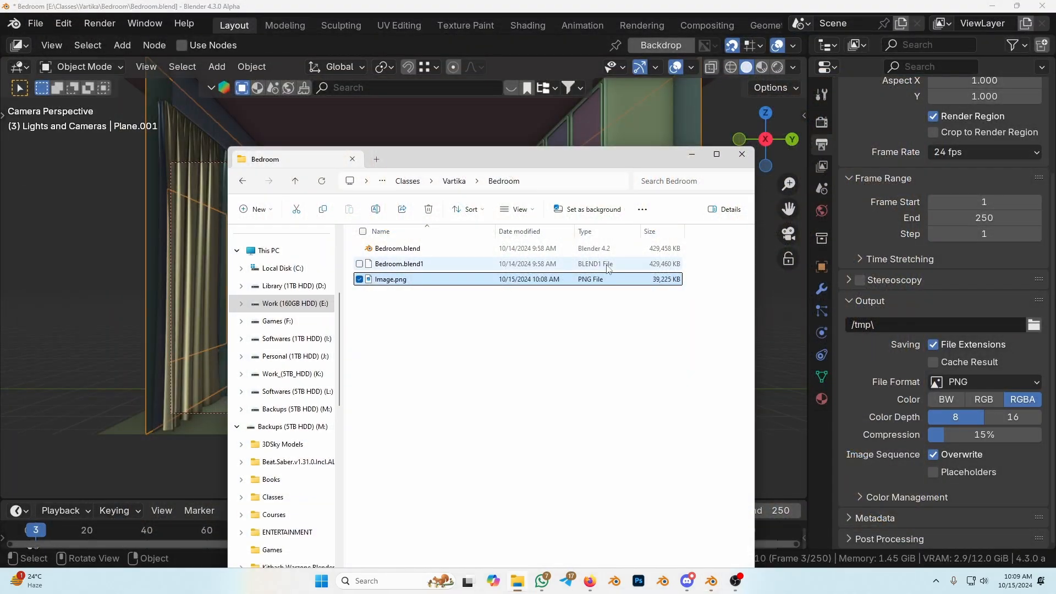
left_click(647, 140)
key("ctrl+s")
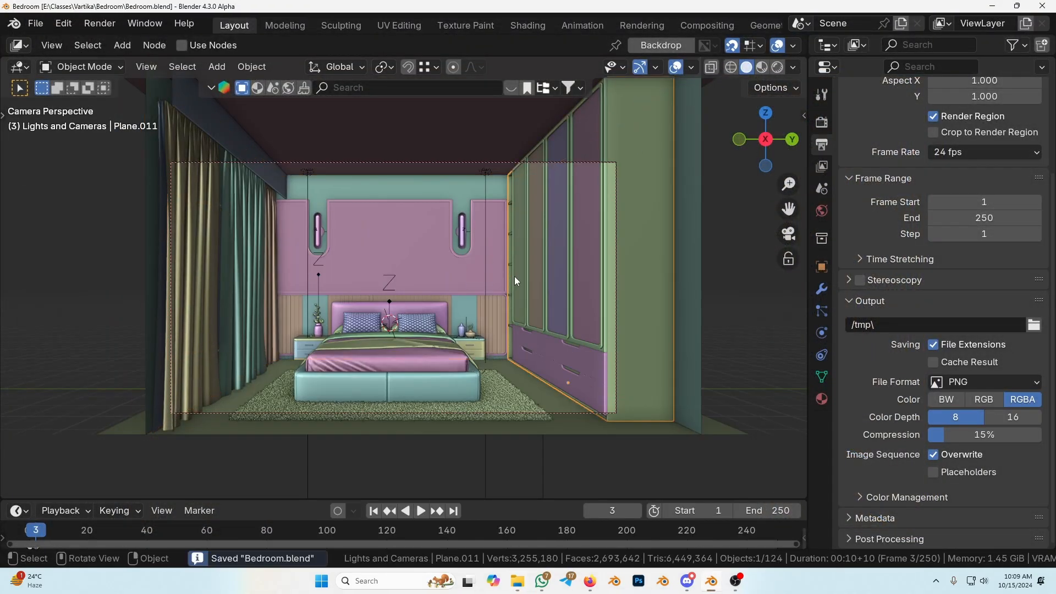